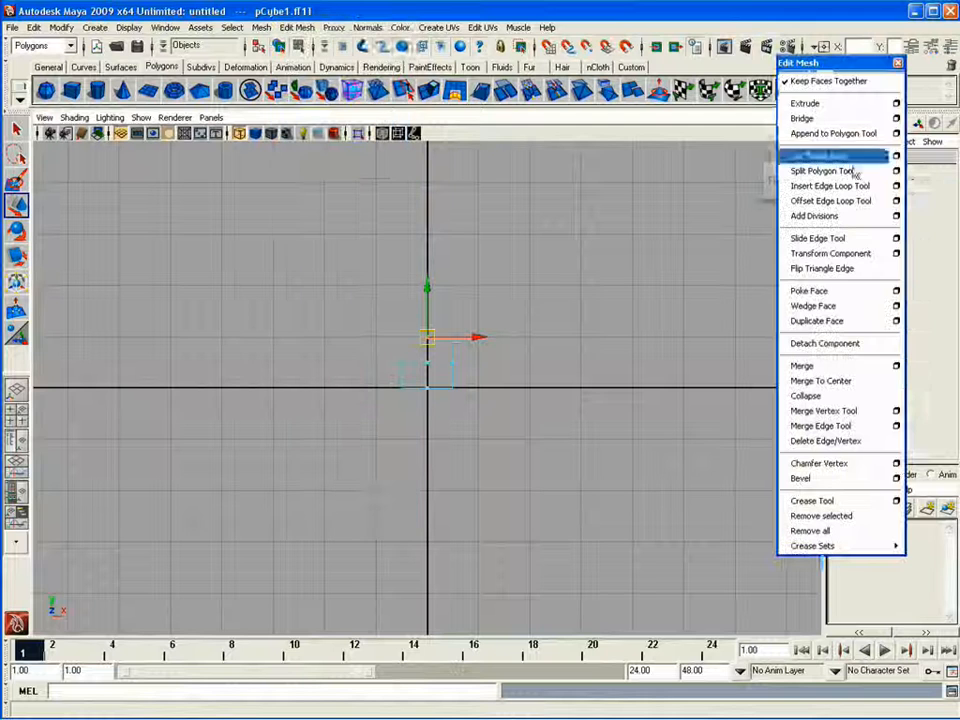
Step: Extrude the cube's top face upward twice, adding a taller section and a short one for the upper torso
click(808, 103)
drag(427, 287, 427, 237)
alt+middle_drag(469, 289, 452, 400)
click(805, 103)
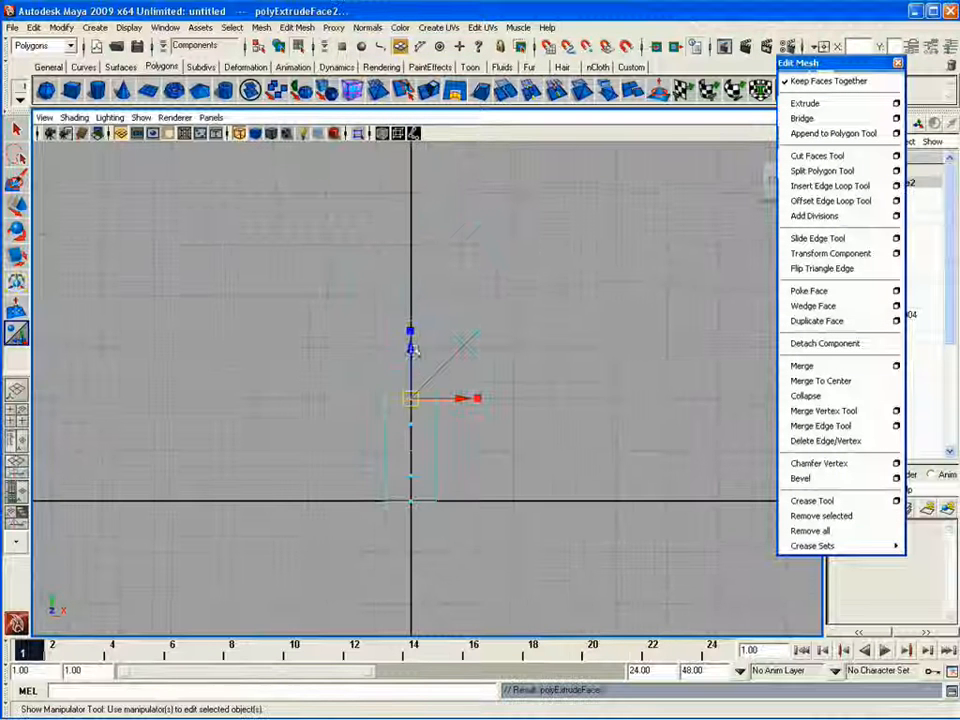
drag(415, 350, 412, 316)
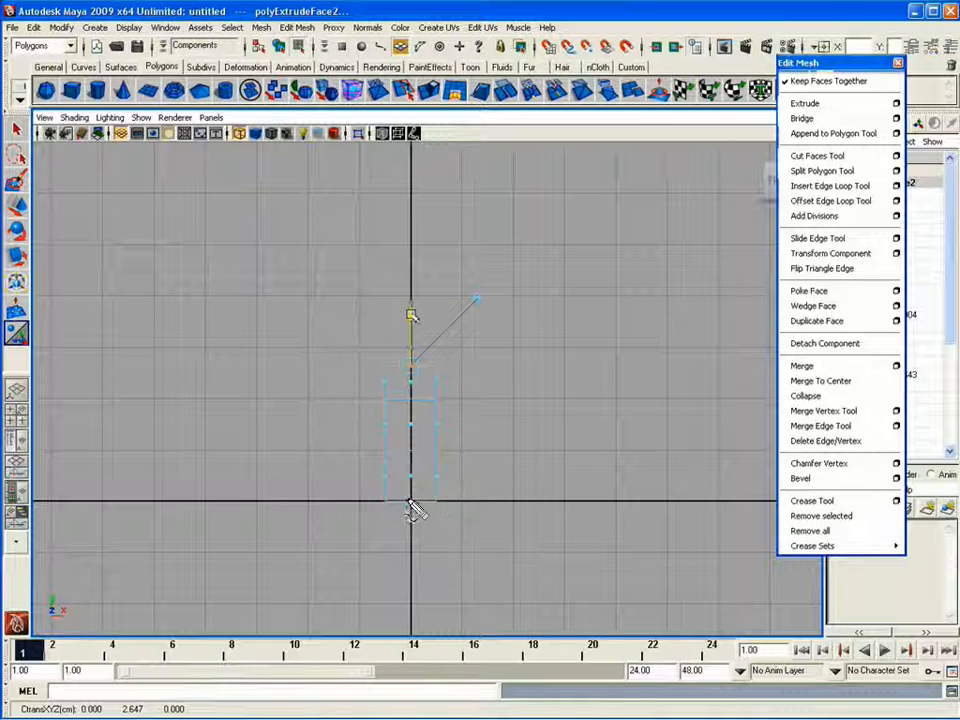
drag(489, 477, 439, 497)
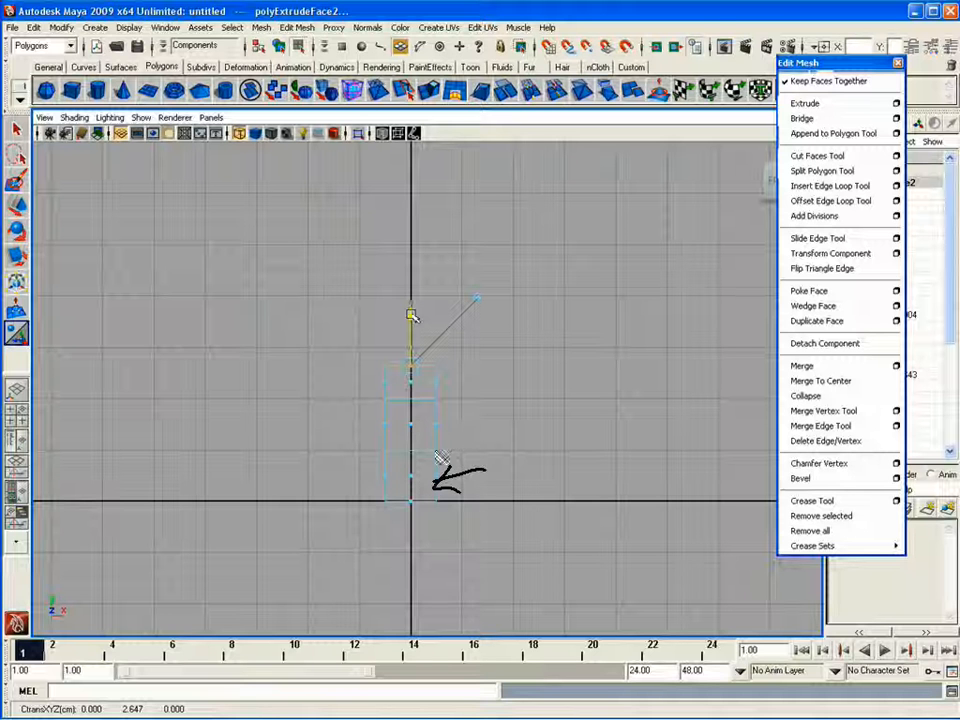
mouse_move(412, 374)
mouse_down()
mouse_move(405, 426)
mouse_move(426, 378)
mouse_up()
drag(422, 464, 439, 466)
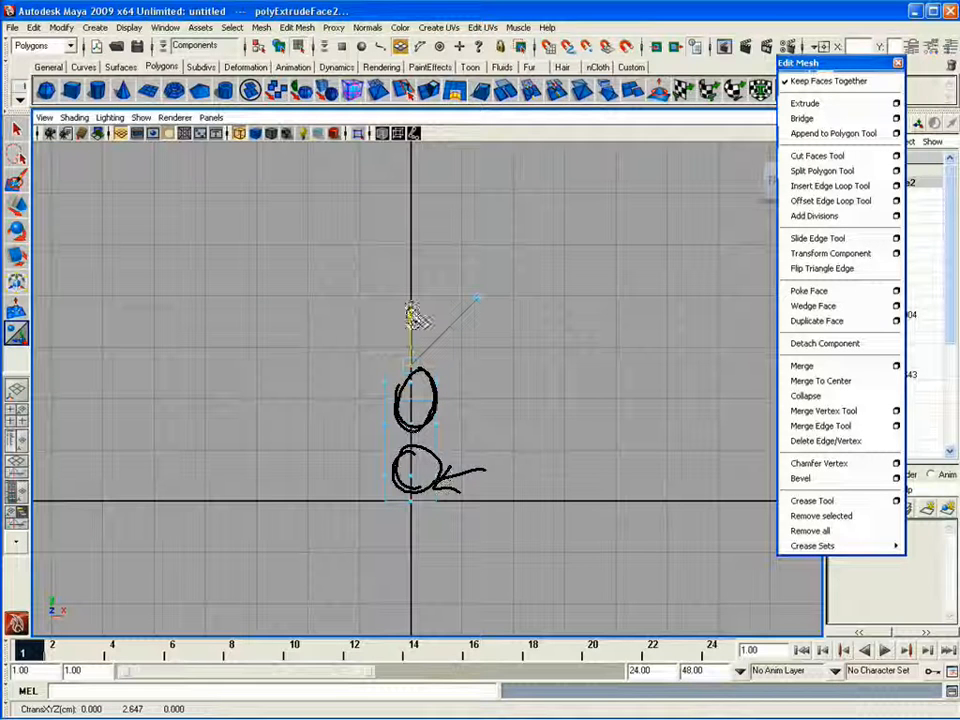
drag(410, 290, 413, 328)
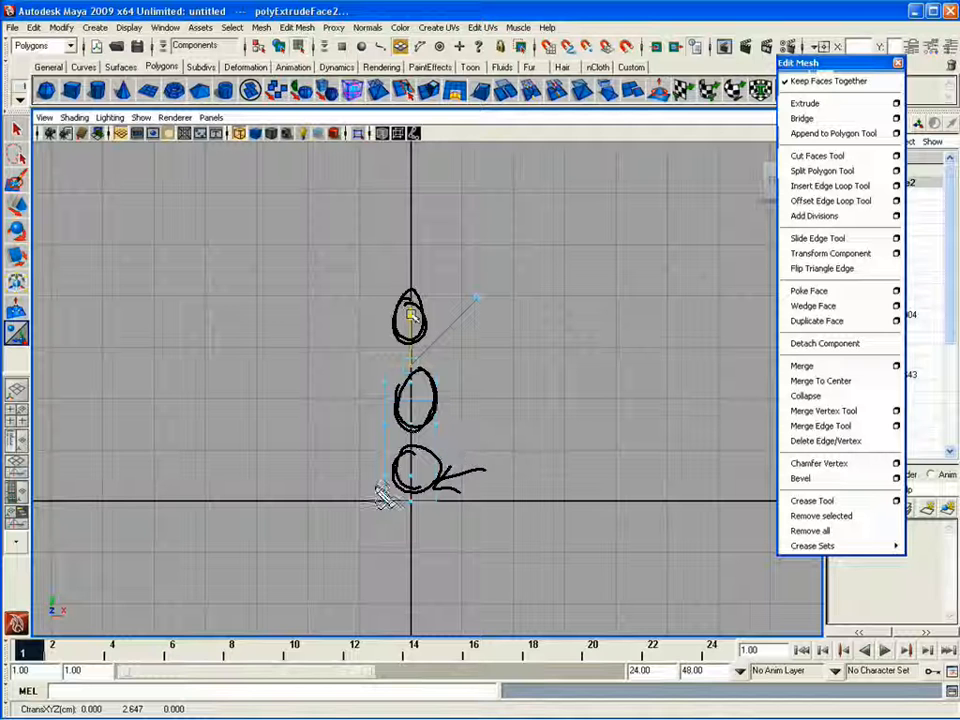
drag(377, 476, 402, 645)
drag(448, 486, 437, 614)
mouse_move(370, 366)
mouse_down()
mouse_move(320, 506)
mouse_move(336, 533)
mouse_move(297, 511)
mouse_move(518, 492)
mouse_up()
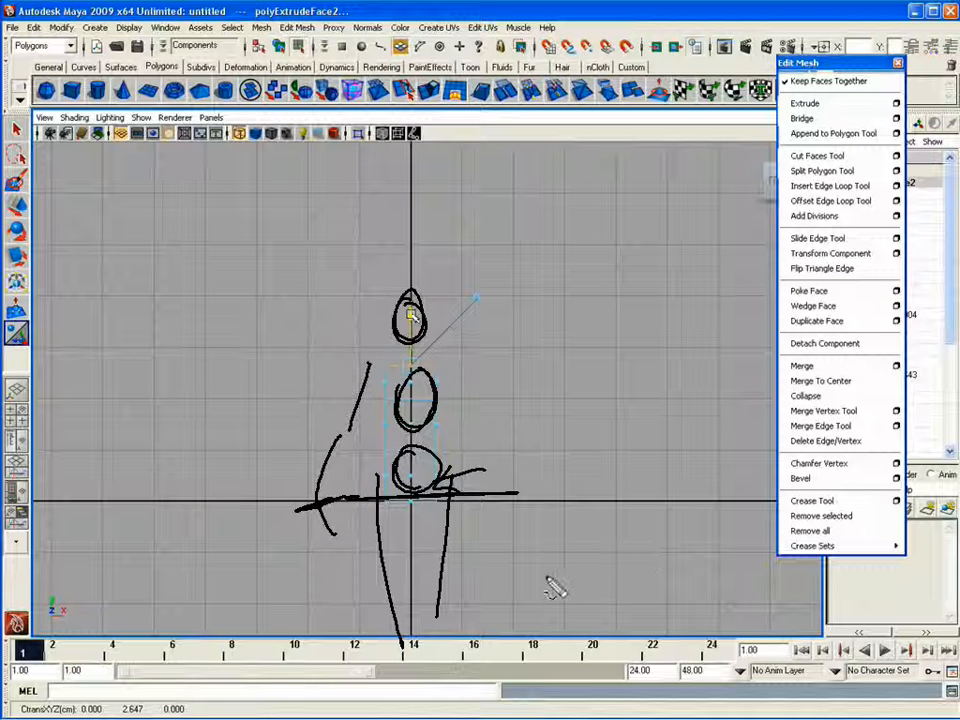
drag(343, 493, 478, 494)
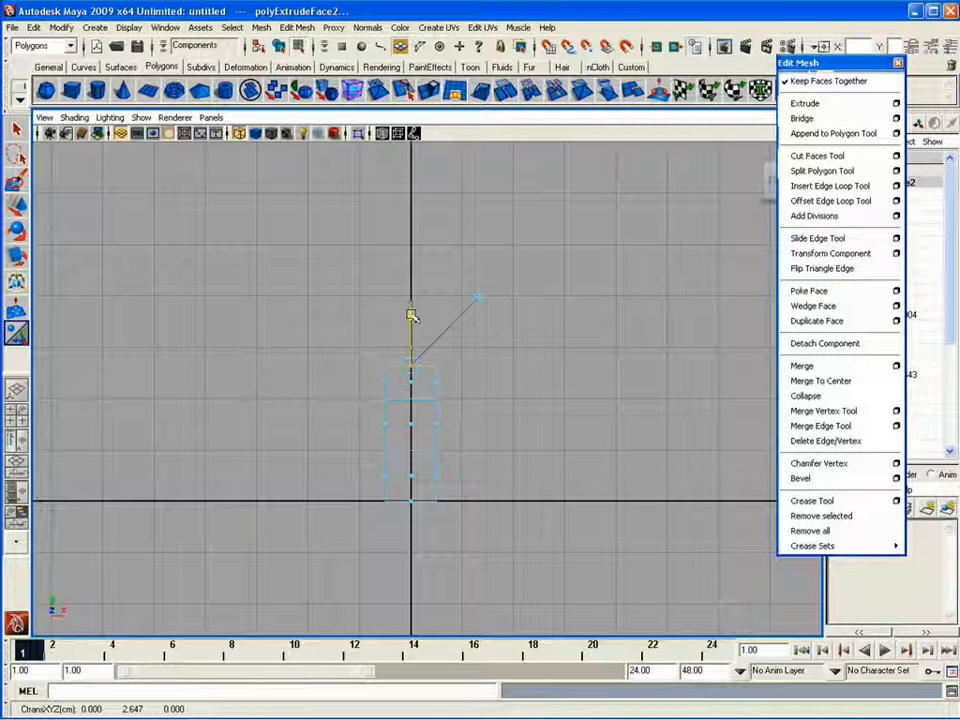
Step: Extrude the torso's top face into a short, horizontally narrowed neck section, and extrude that upward to form the head
key(g)
drag(411, 315, 412, 297)
drag(478, 347, 445, 345)
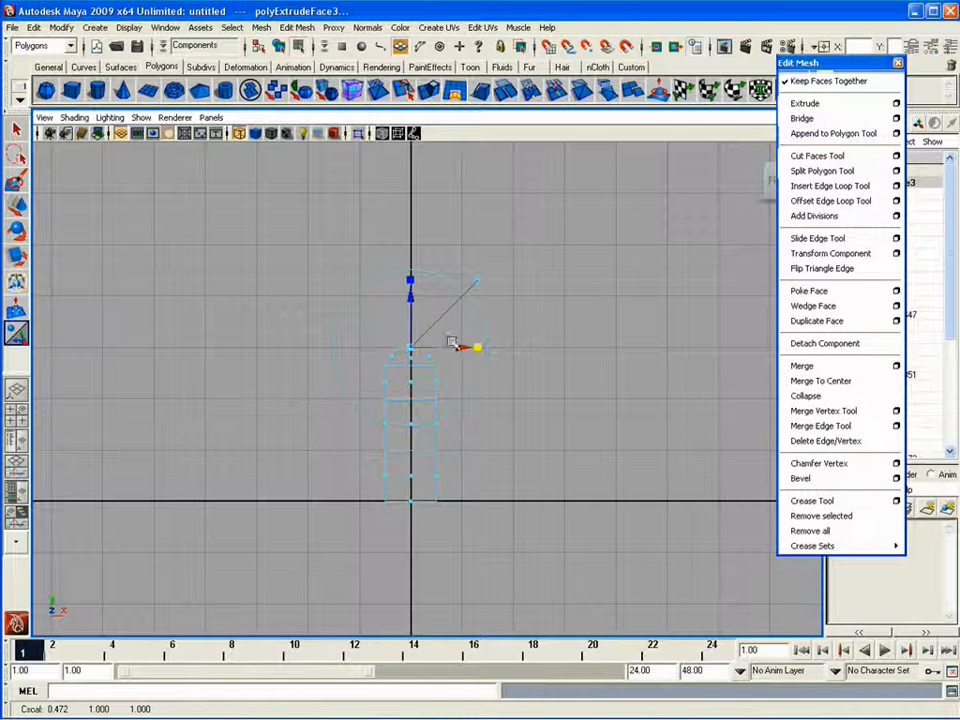
key(g)
drag(411, 298, 416, 244)
Step: Select the bottom face of the torso and scale it narrower horizontally to form the crotch
drag(376, 484, 456, 510)
key(r)
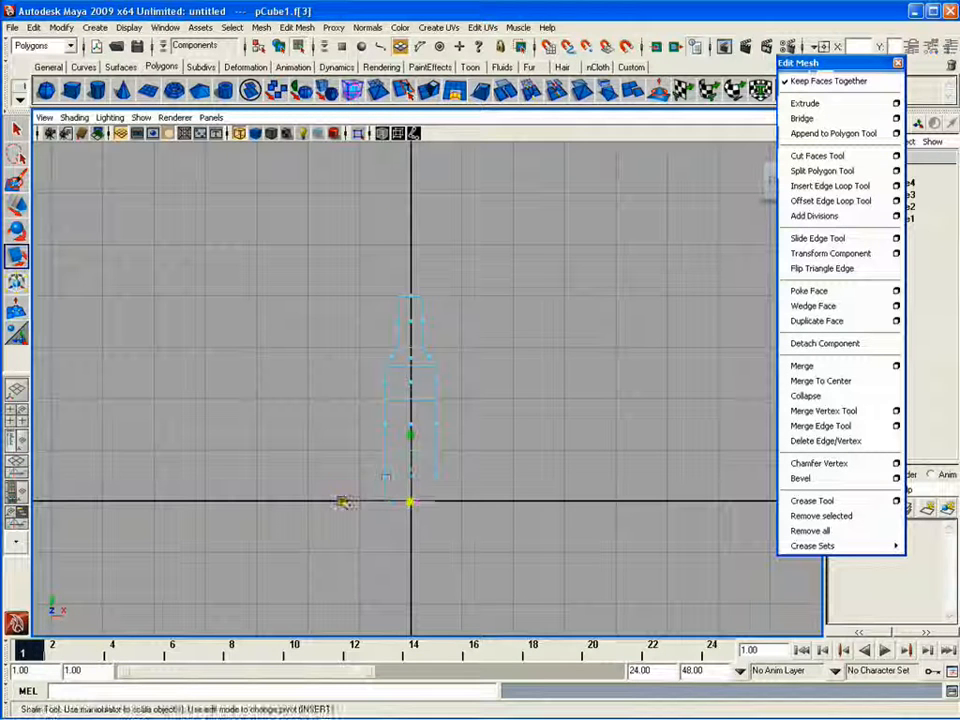
drag(343, 502, 394, 493)
Step: Extrude the two slanted faces beside the crotch downward along the world axis and flatten their lower ends into thigh sections
click(394, 475)
shift+click(428, 474)
key(g)
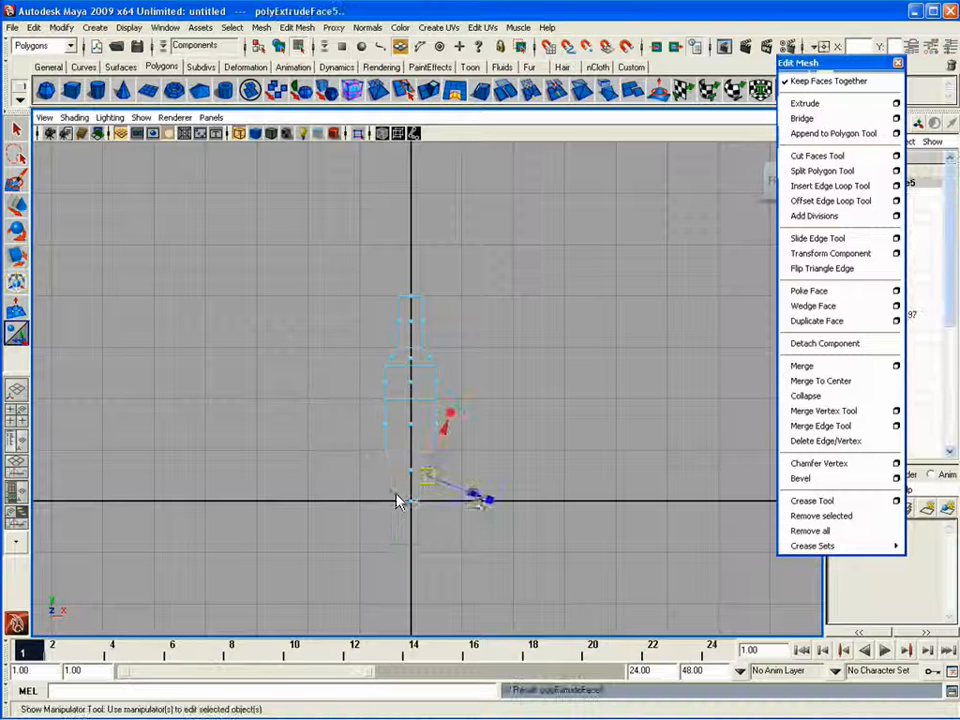
click(397, 500)
drag(411, 425, 405, 532)
alt+middle_drag(399, 549, 415, 430)
drag(429, 398, 449, 450)
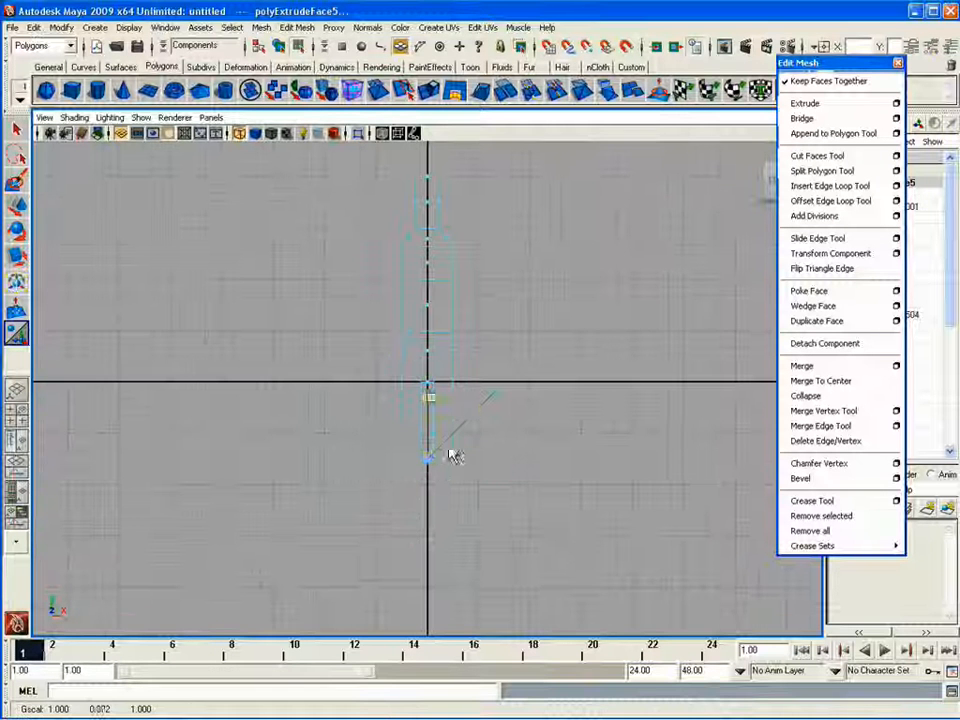
Step: Extrude both leg ends downward repeatedly to add the remaining leg segments and short foot sections
key(w)
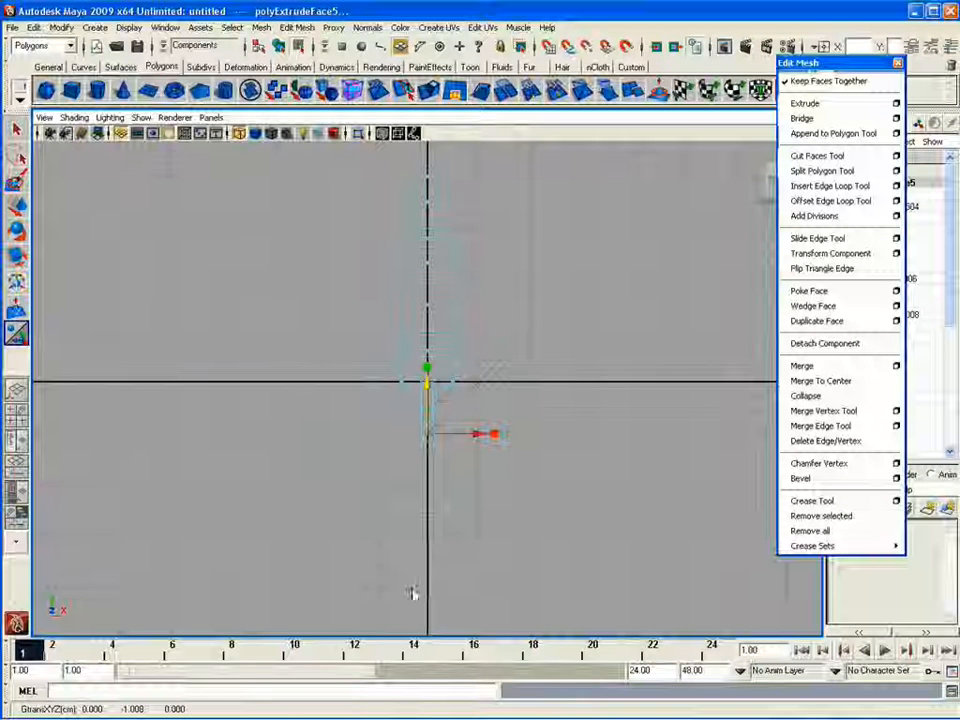
alt+middle_drag(438, 385, 416, 401)
key(g)
key(g)
middle_drag(499, 553, 526, 607)
key(g)
key(t)
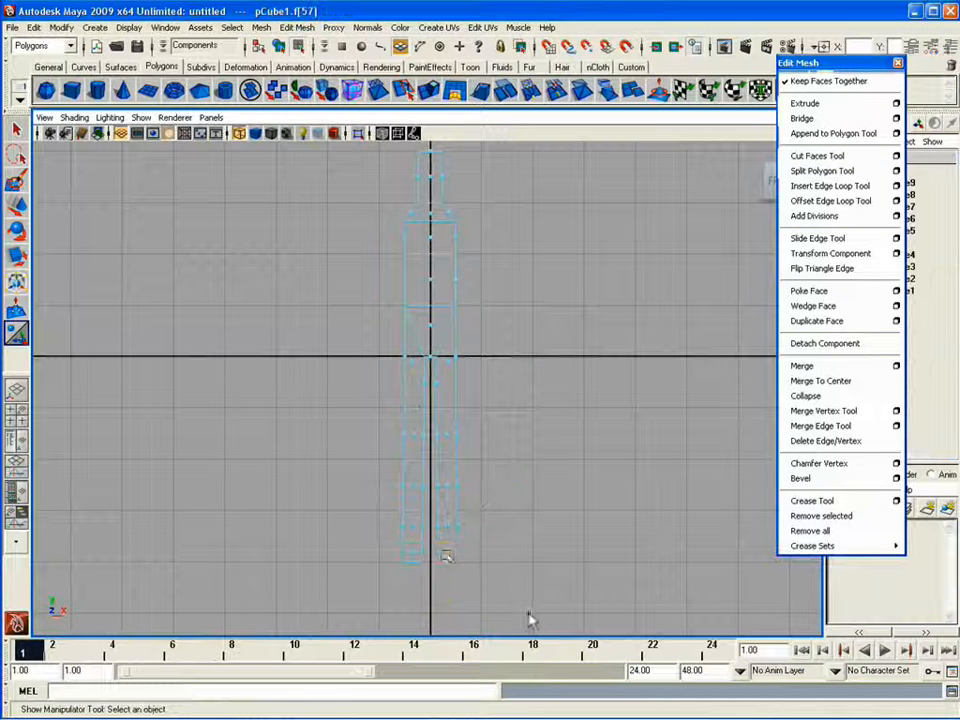
Step: In the side view, extrude the front faces of the lowest leg sections forward to form the feet
key(space)
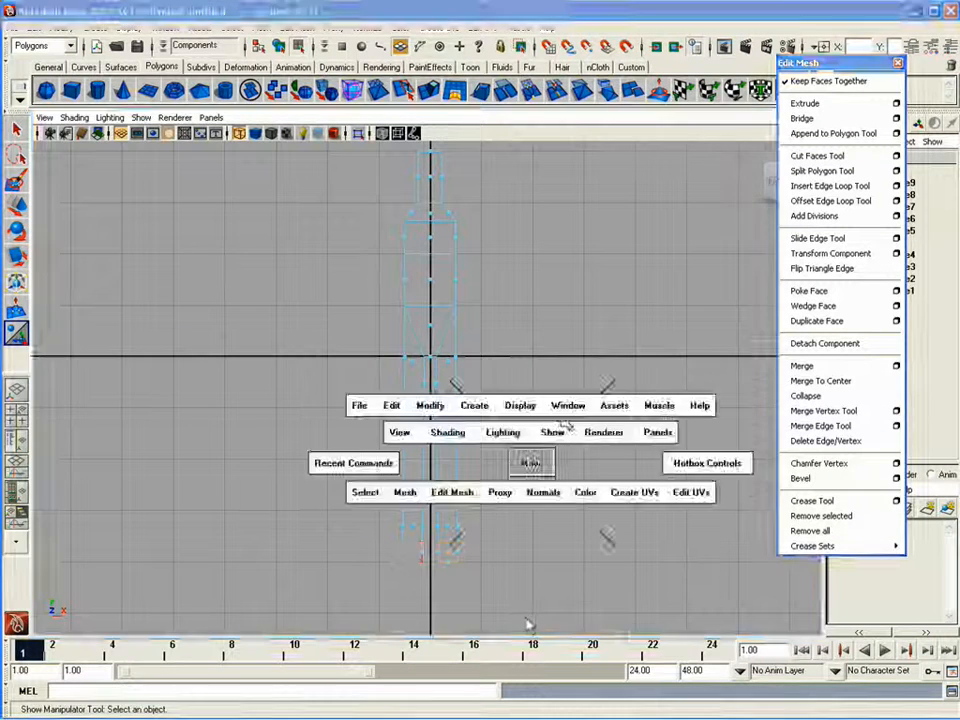
drag(531, 463, 531, 410)
alt+drag(531, 619, 474, 561)
key(space)
key(space)
key(g)
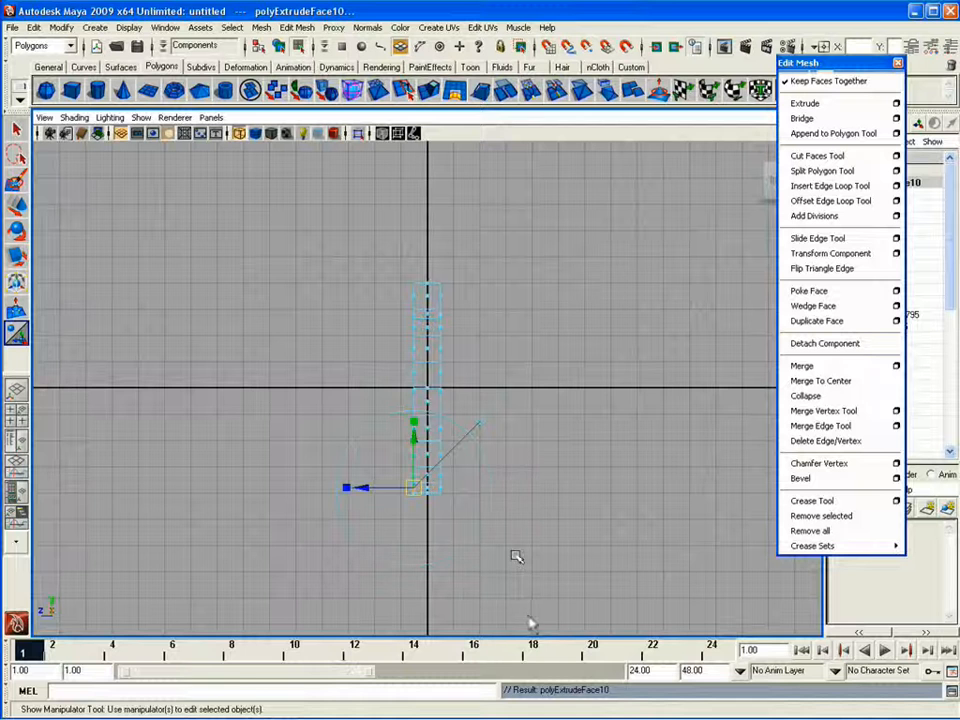
drag(368, 488, 337, 487)
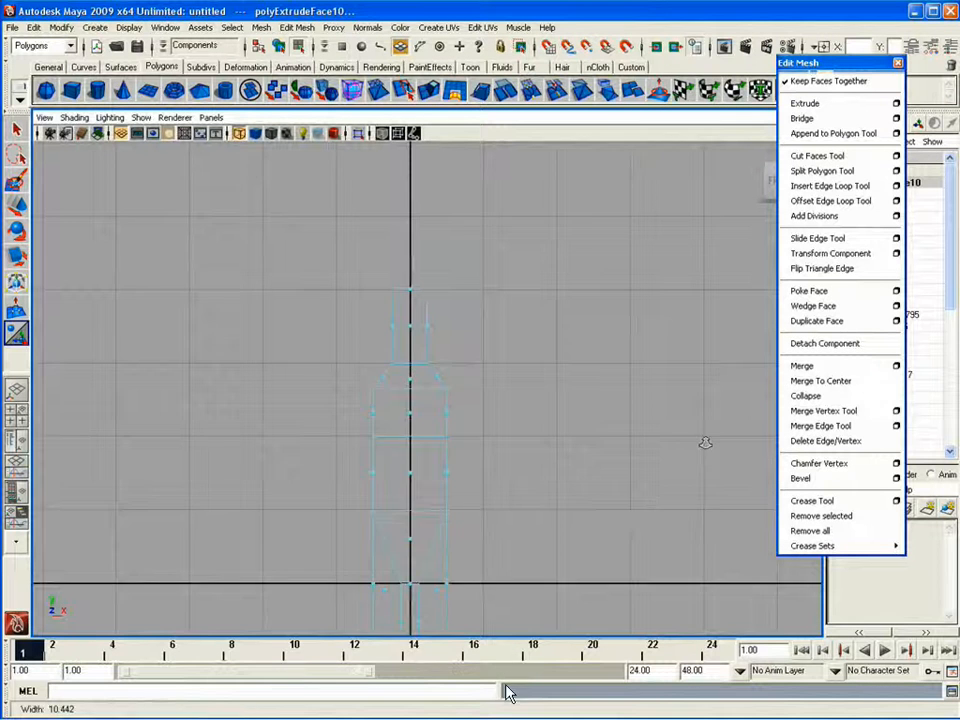
Step: In the front view, scale the shoulder vertices wider horizontally so the upper side faces slant
right_drag(377, 390, 328, 388)
key(r)
drag(341, 389, 342, 440)
Step: Extrude the slanted upper side faces of the torso outward to form short shoulder stubs
key(ctrl+e)
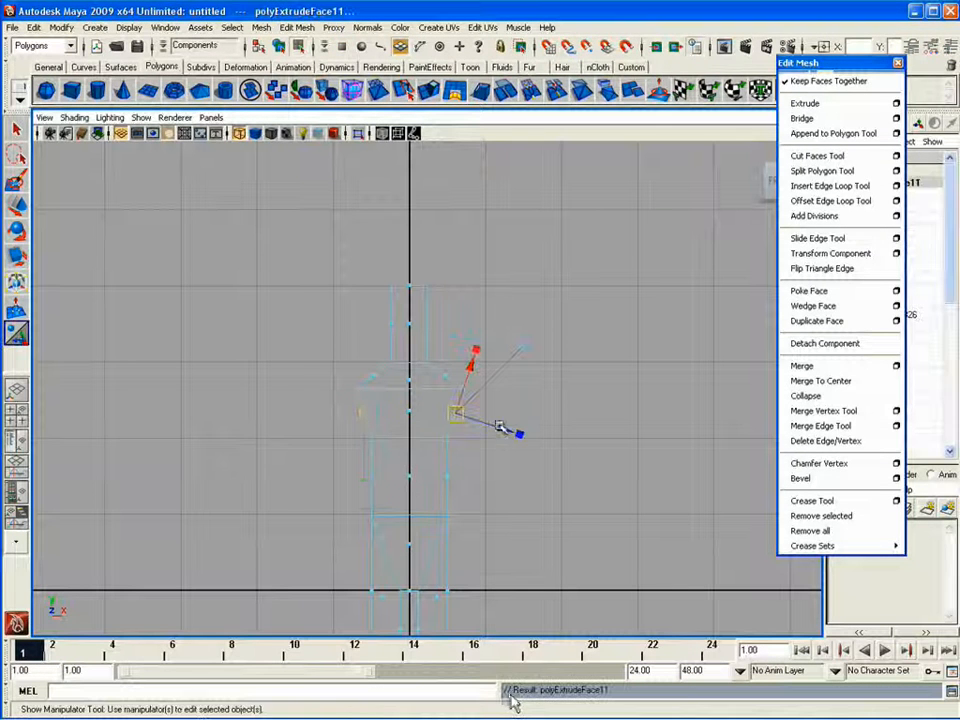
click(523, 349)
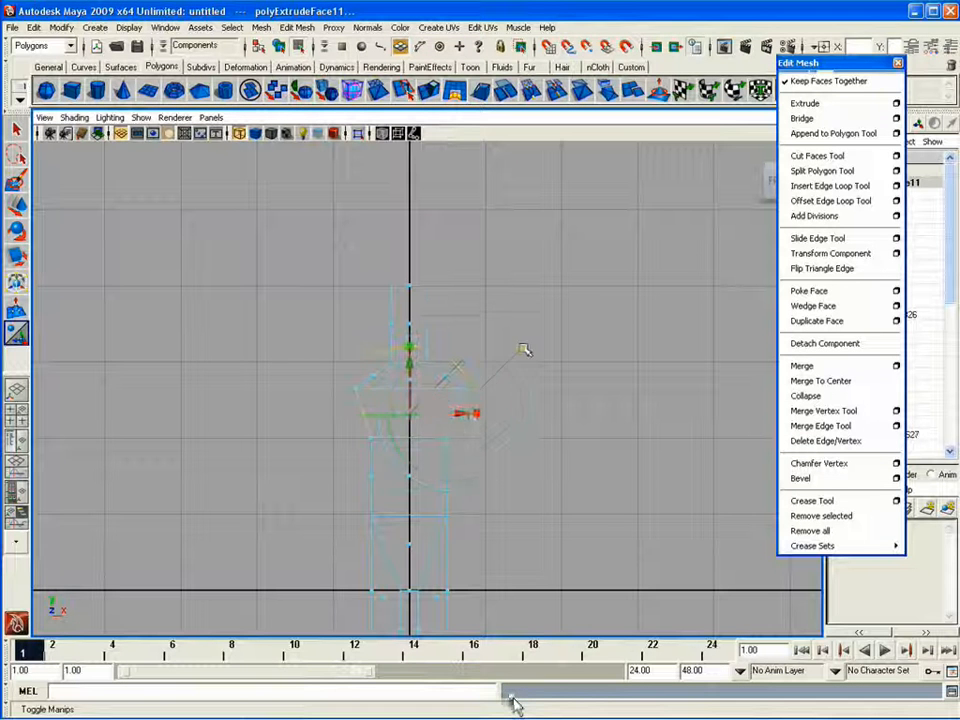
click(479, 350)
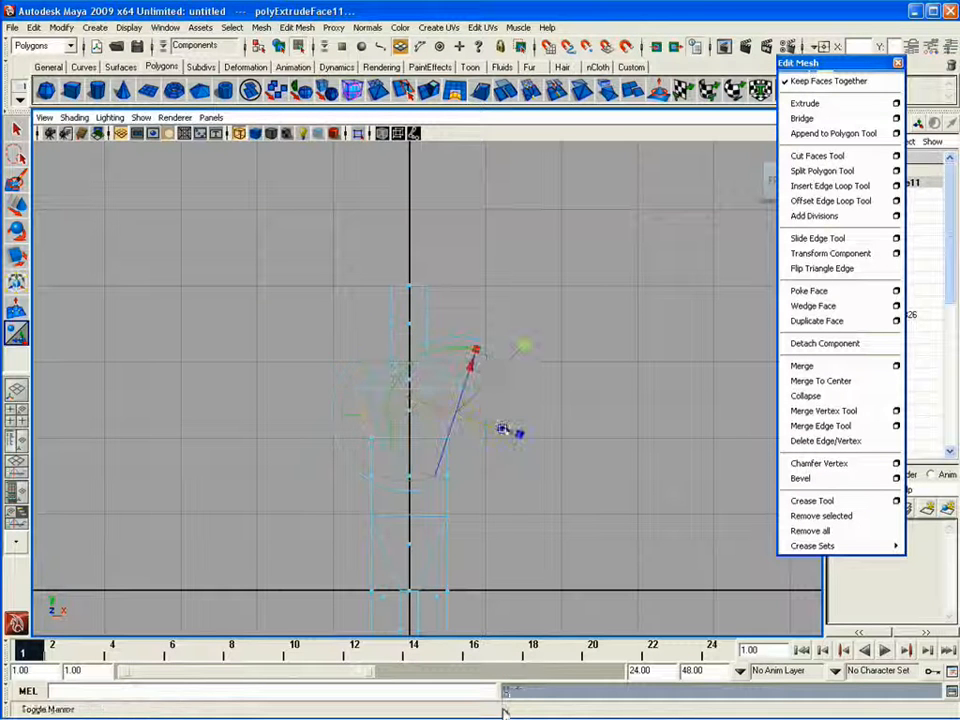
drag(500, 427, 506, 434)
key(ctrl+z)
click(521, 374)
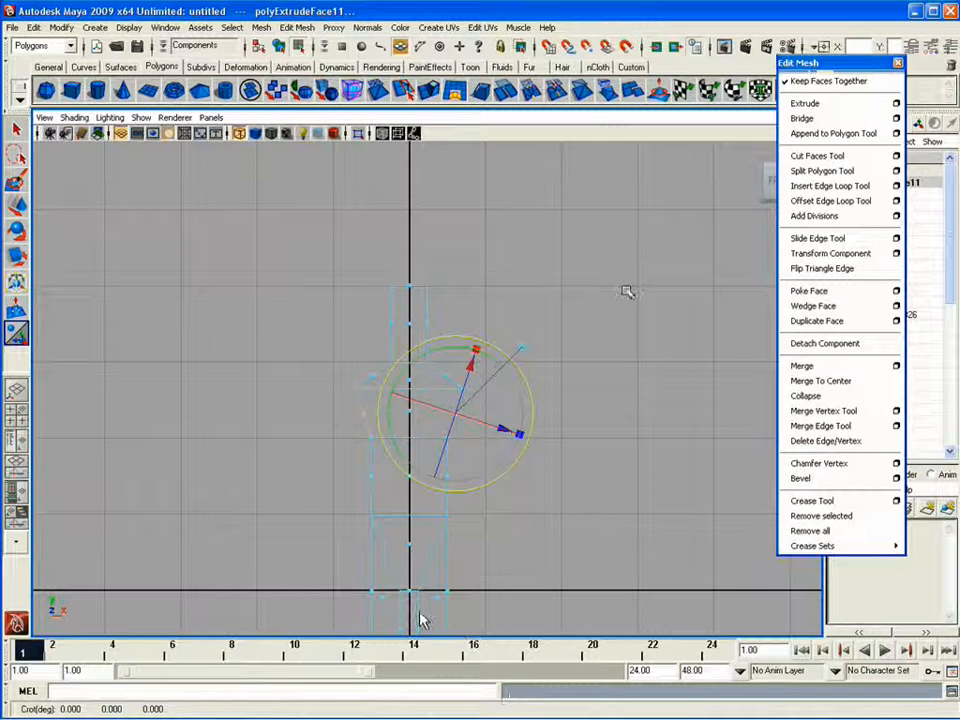
key(space)
key(space)
alt+middle_drag(433, 508, 441, 611)
key(space)
key(space)
drag(505, 429, 518, 434)
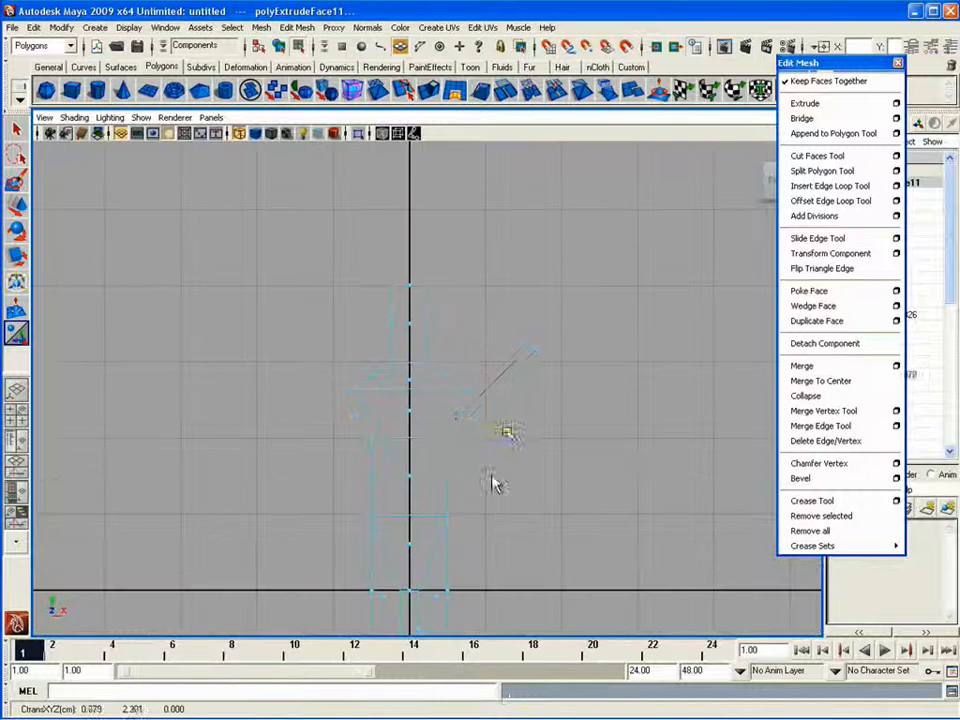
middle_drag(424, 410, 444, 439)
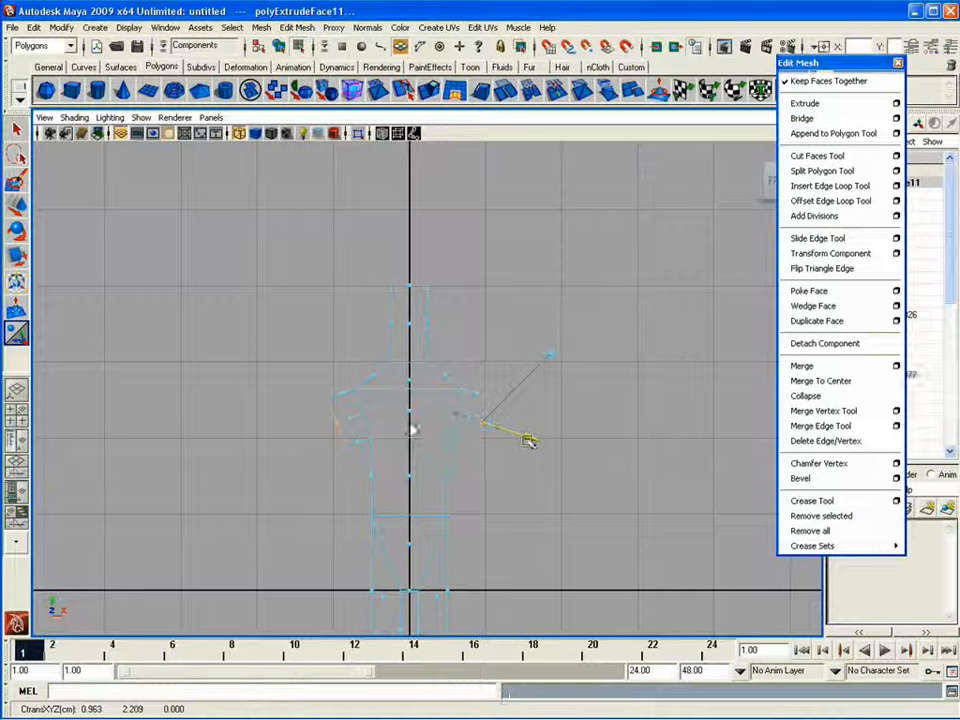
Step: Scale the vertices where the shoulder stubs meet the torso inward horizontally
click(350, 435)
right_drag(354, 446, 311, 448)
click(368, 443)
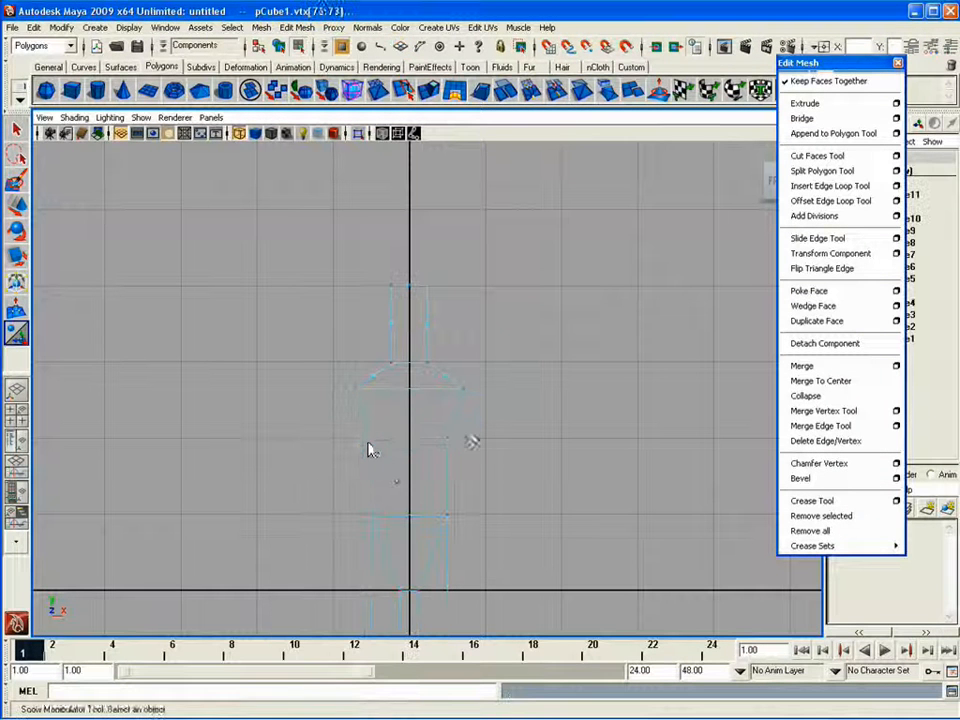
key(z)
key(z)
key(z)
key(z)
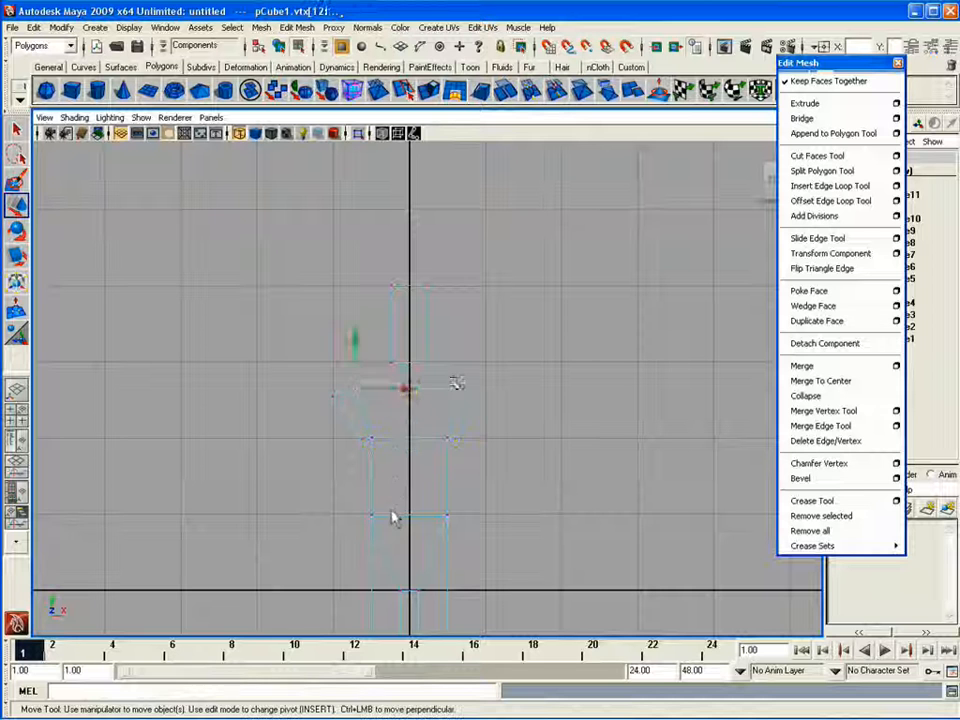
key(r)
drag(459, 389, 345, 406)
Step: Extrude the outer faces of both shoulder stubs straight down along the world axis to form the upper arms
right_drag(476, 410, 478, 443)
click(470, 417)
shift+click(349, 419)
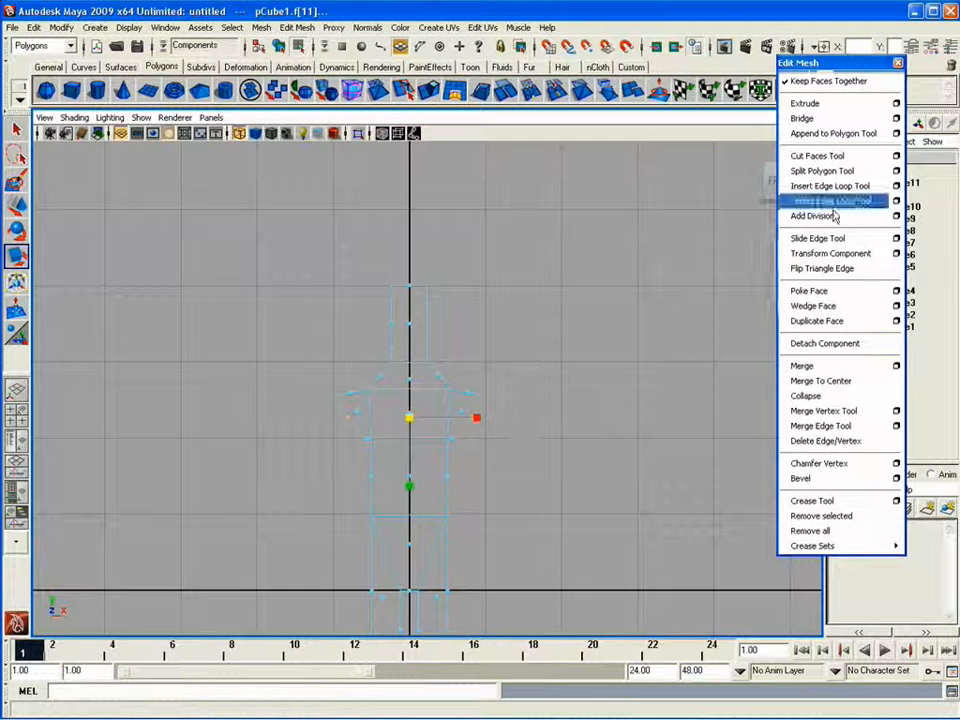
click(805, 104)
alt+middle_drag(549, 459, 584, 372)
click(572, 265)
drag(444, 278, 444, 495)
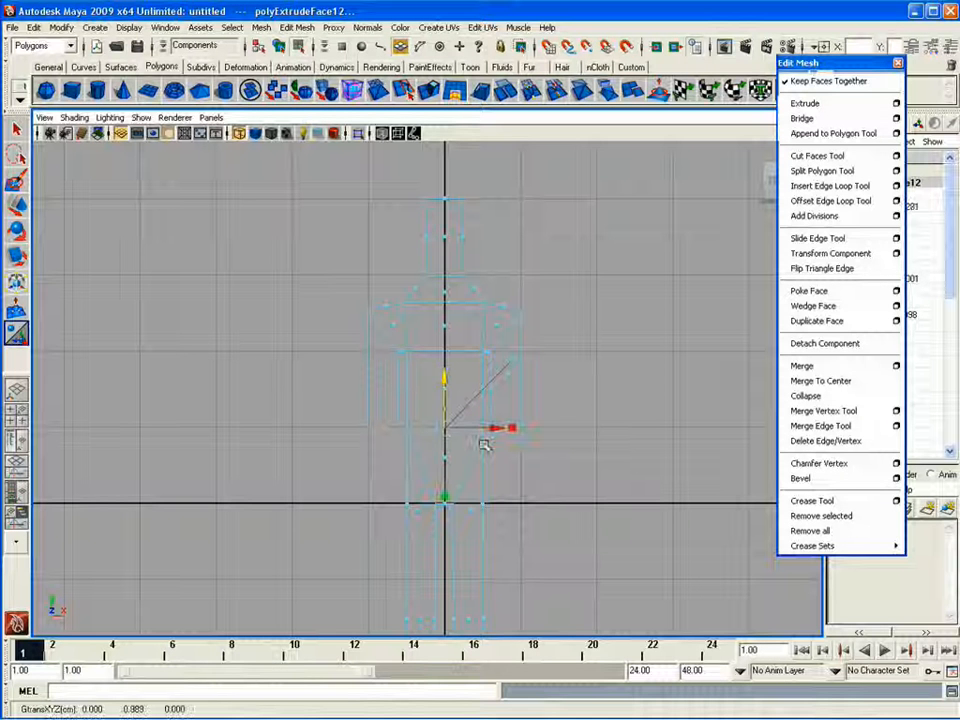
Step: Extrude both arm ends downward again to add the forearms and short hand sections
key(g)
drag(506, 482, 506, 569)
key(g)
key(g)
drag(506, 569, 505, 597)
key(z)
key(z)
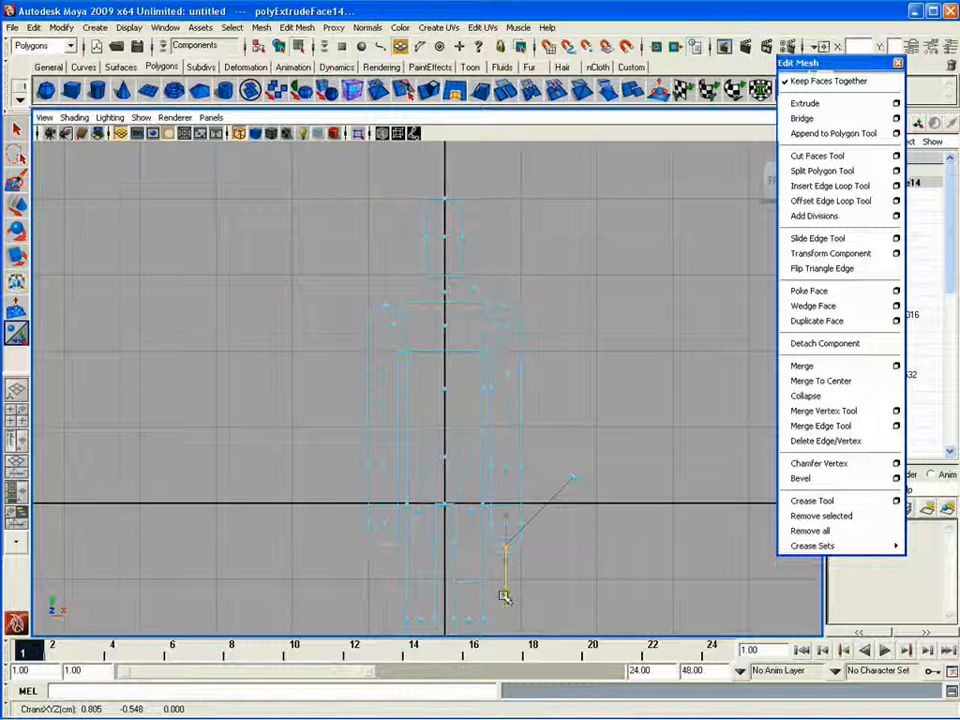
Step: Scale the torso and leg vertices wider horizontally, and widen the row of shoulder vertices to match
key(q)
alt+middle_drag(518, 557, 505, 447)
scroll(486, 394, down, 1)
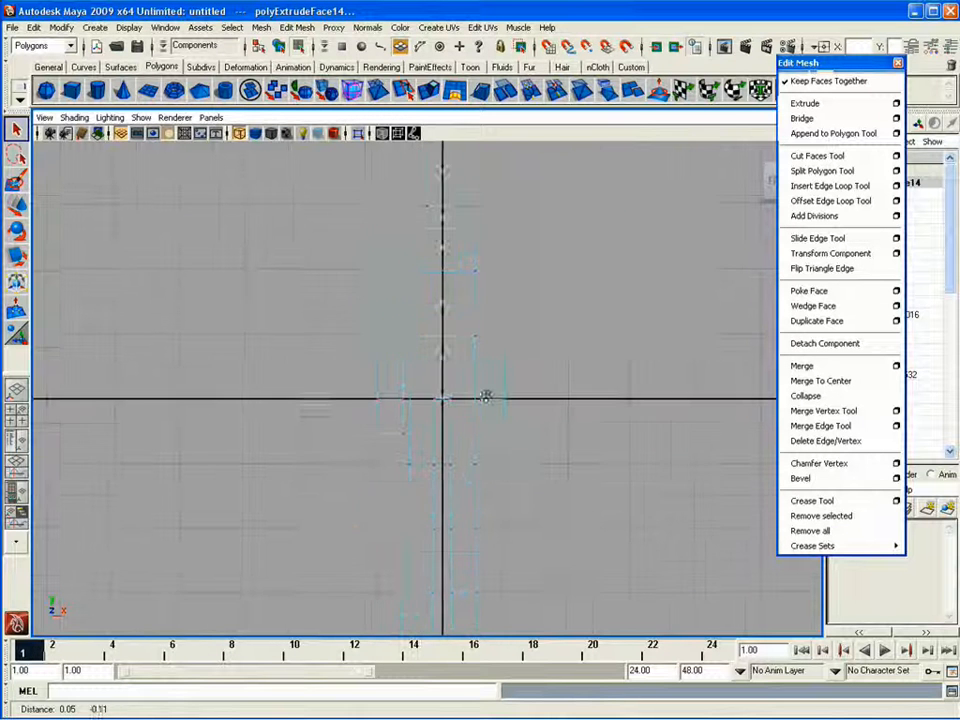
right_drag(396, 265, 360, 268)
drag(449, 546, 485, 632)
key(r)
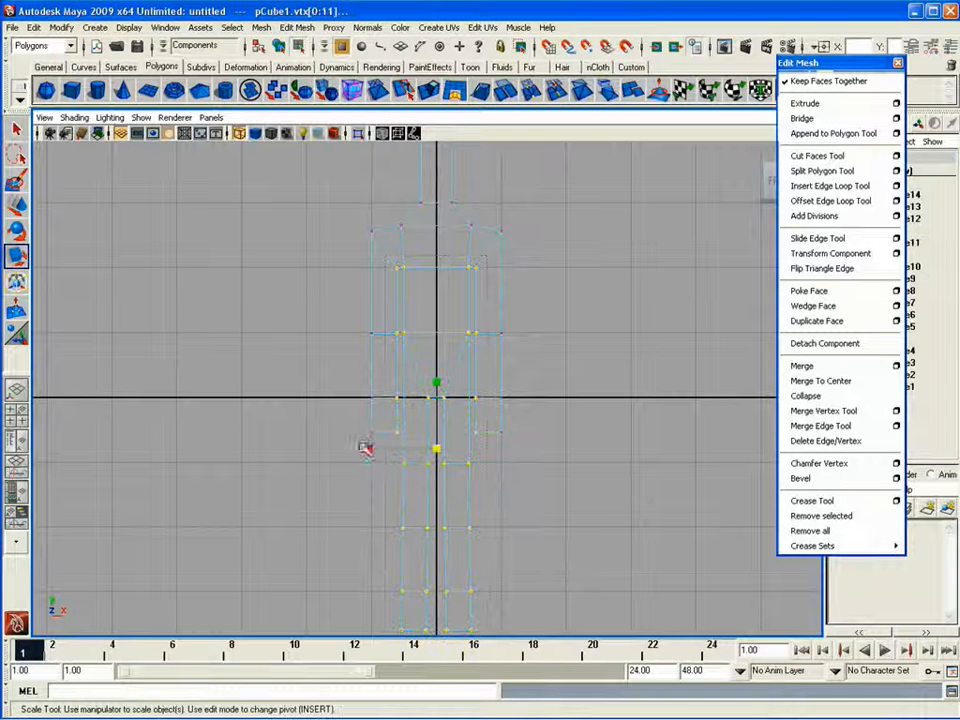
drag(368, 449, 336, 446)
drag(442, 234, 530, 240)
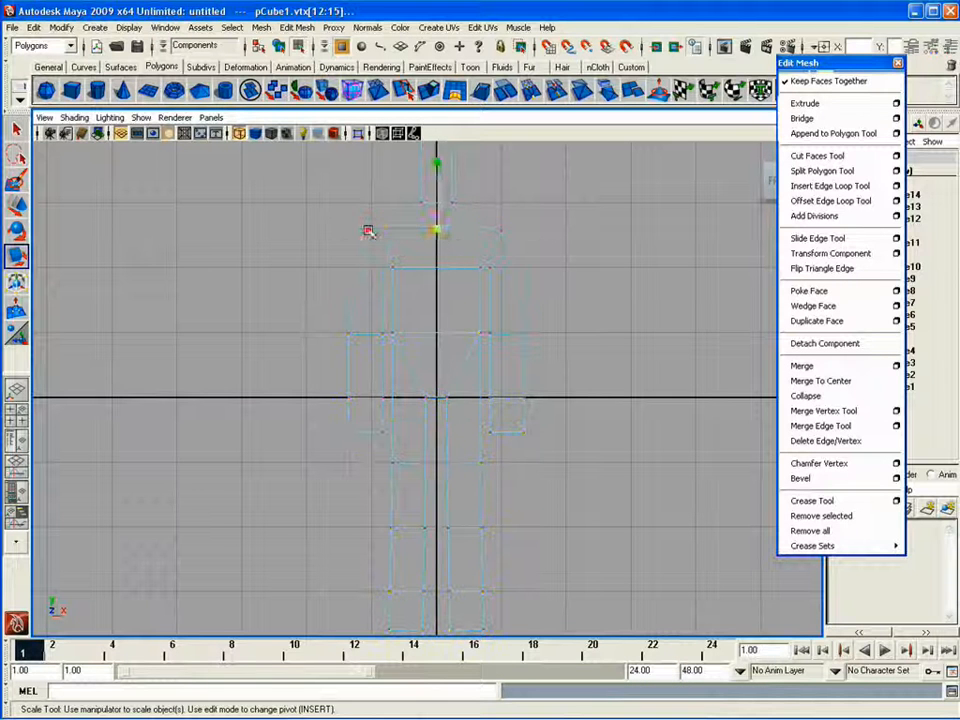
drag(369, 229, 344, 231)
Step: Scale the forearm and hand vertices horizontally so both arms sit farther from the torso and become slimmer
drag(324, 317, 392, 441)
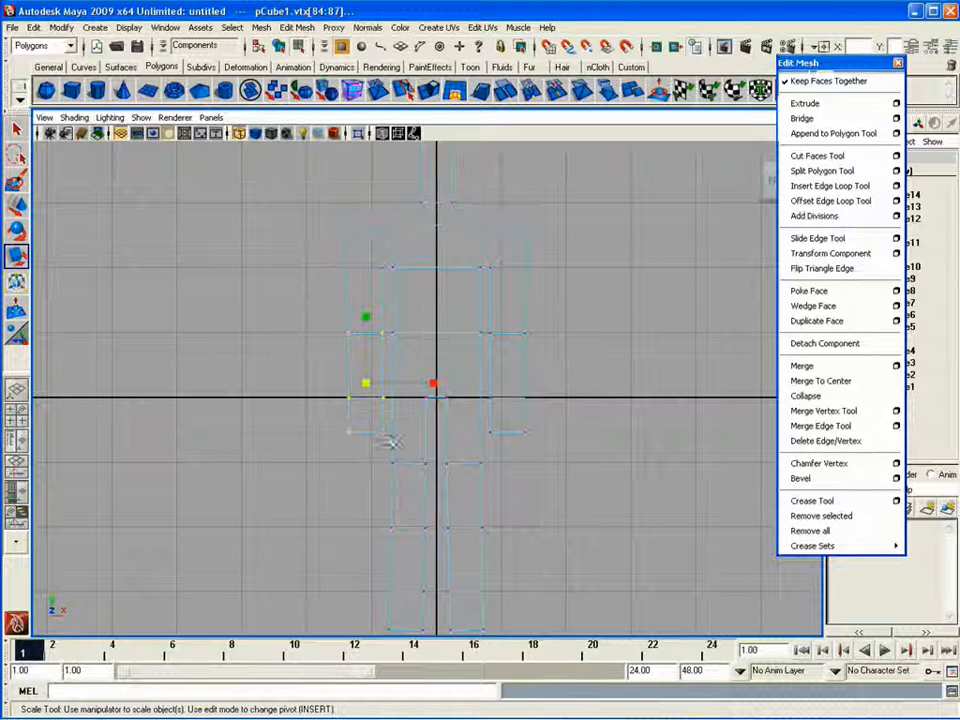
shift+drag(485, 457, 540, 315)
drag(504, 384, 523, 384)
ctrl+drag(356, 318, 531, 486)
drag(504, 384, 494, 383)
Step: Widen the chest and armpit vertices horizontally and move the inner armpit vertices slightly down
drag(369, 257, 348, 266)
click(294, 248)
drag(420, 255, 454, 283)
key(w)
drag(437, 221, 439, 231)
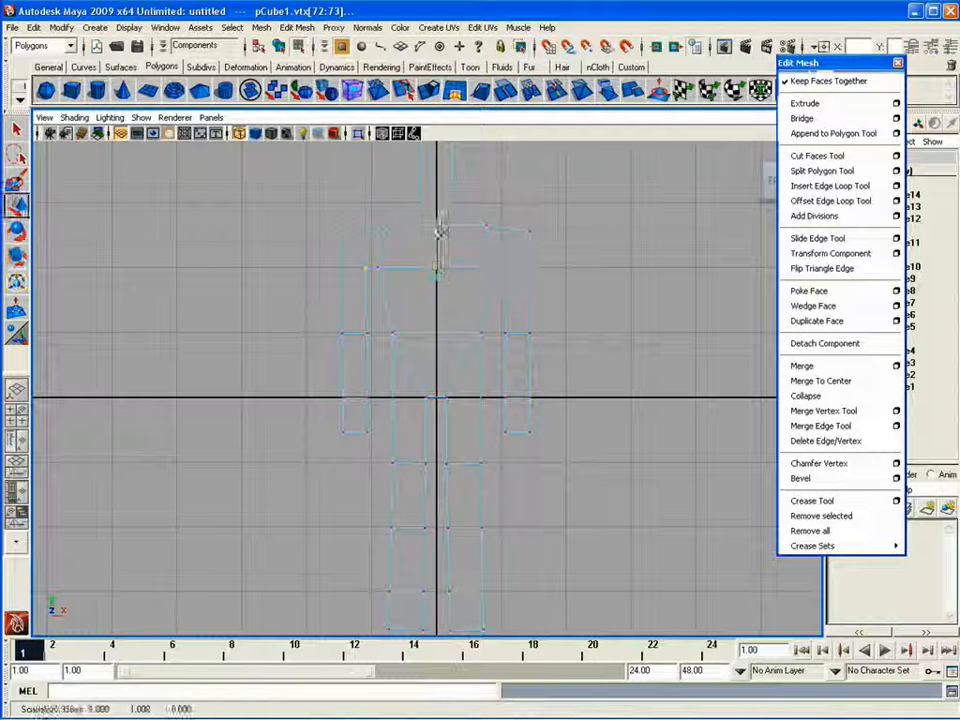
key(r)
click(503, 278)
alt+middle_drag(515, 262, 502, 375)
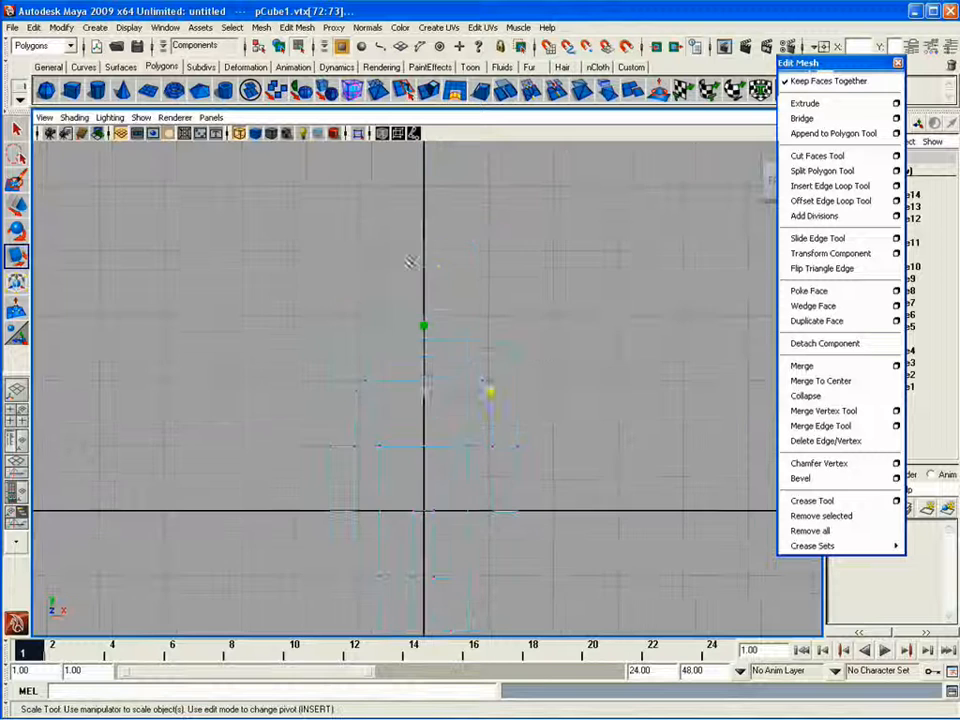
Step: Select the head's vertices and scale them wider horizontally
drag(395, 240, 464, 331)
key(w)
drag(470, 284, 456, 287)
key(ctrl+z)
key(r)
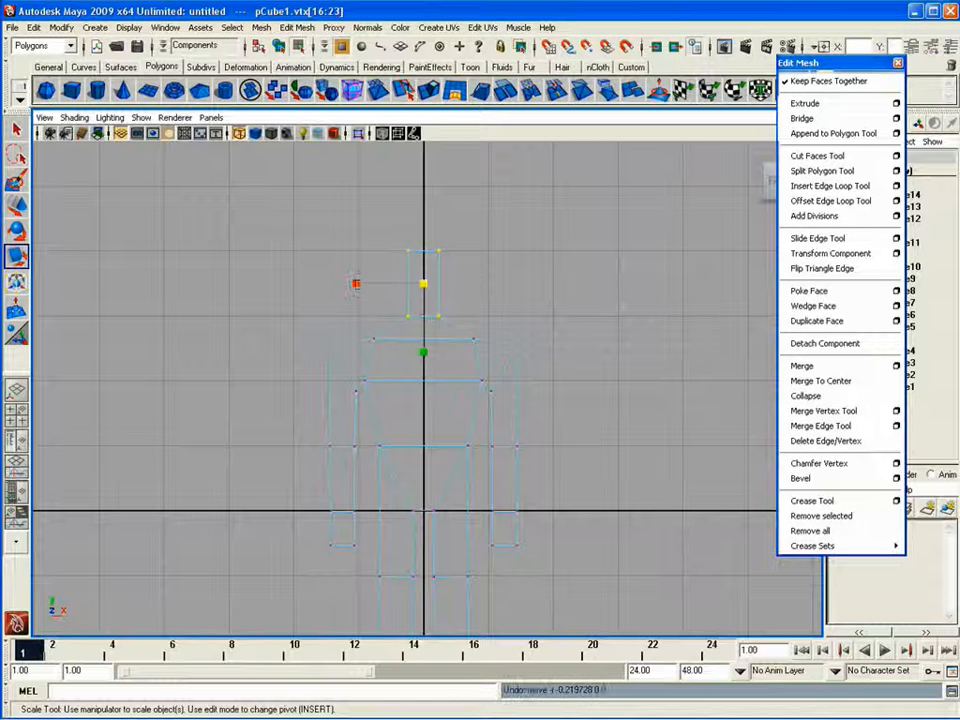
drag(356, 284, 336, 291)
key(w)
drag(476, 284, 455, 283)
key(ctrl+z)
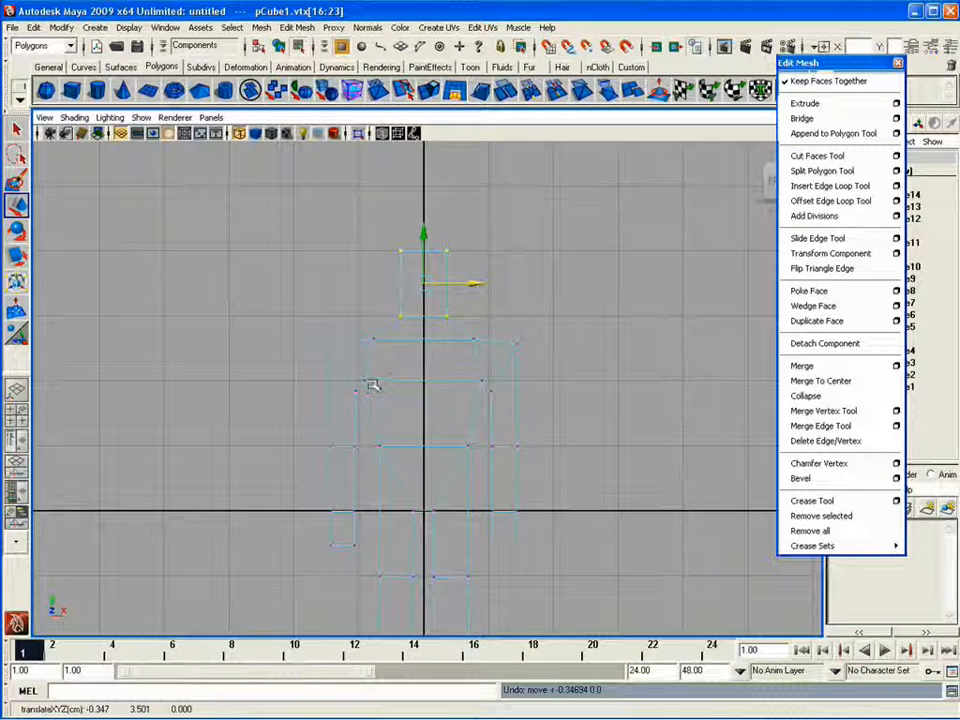
Step: Select the chest's armpit vertices and move them down level with the inner upper-arm vertices
drag(358, 368, 496, 397)
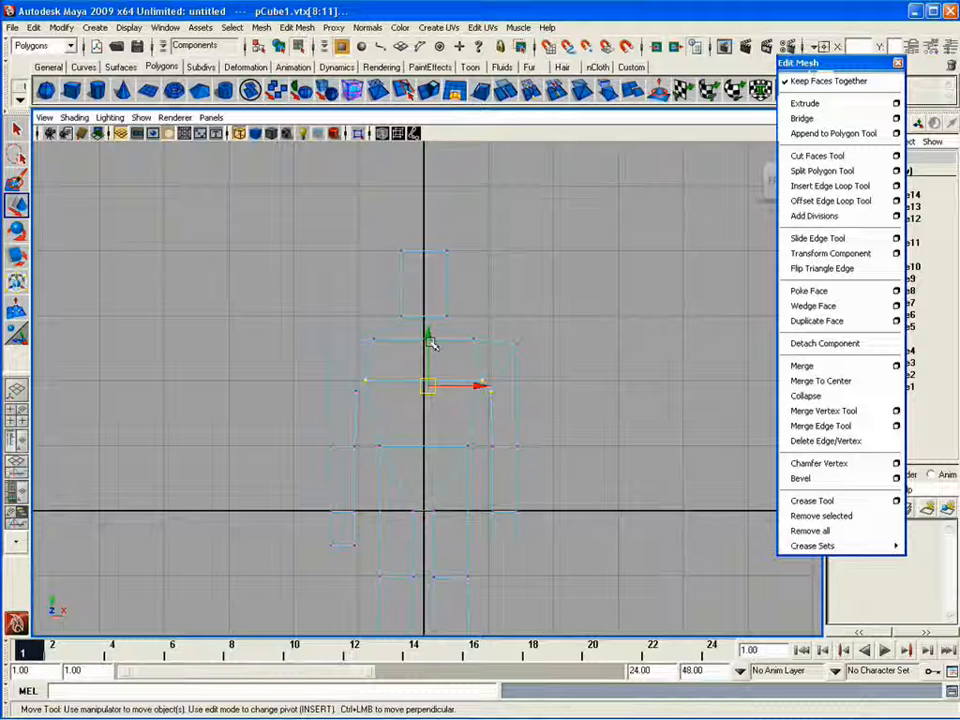
ctrl+click(490, 390)
drag(424, 329, 424, 340)
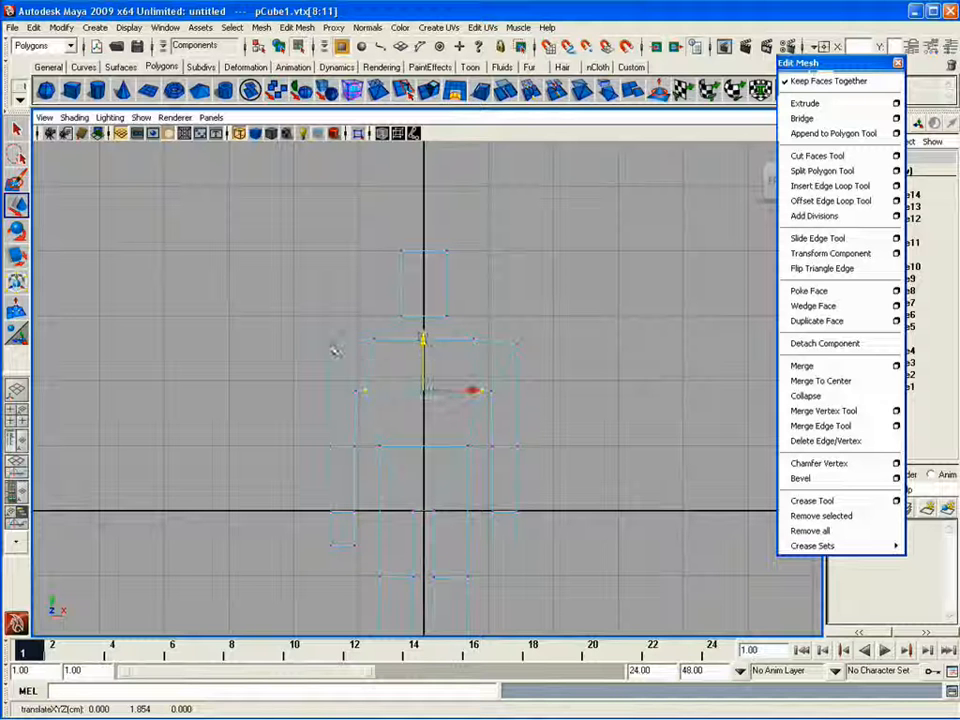
Step: Scale the inner shoulder vertices narrower horizontally and adjust the height of the shoulder and neck area
drag(361, 332, 482, 372)
key(r)
drag(357, 339, 379, 341)
key(w)
drag(424, 289, 424, 298)
Step: Scale the outer thigh vertices wider and the outer knee vertices narrower horizontally
alt+middle_drag(495, 584, 510, 356)
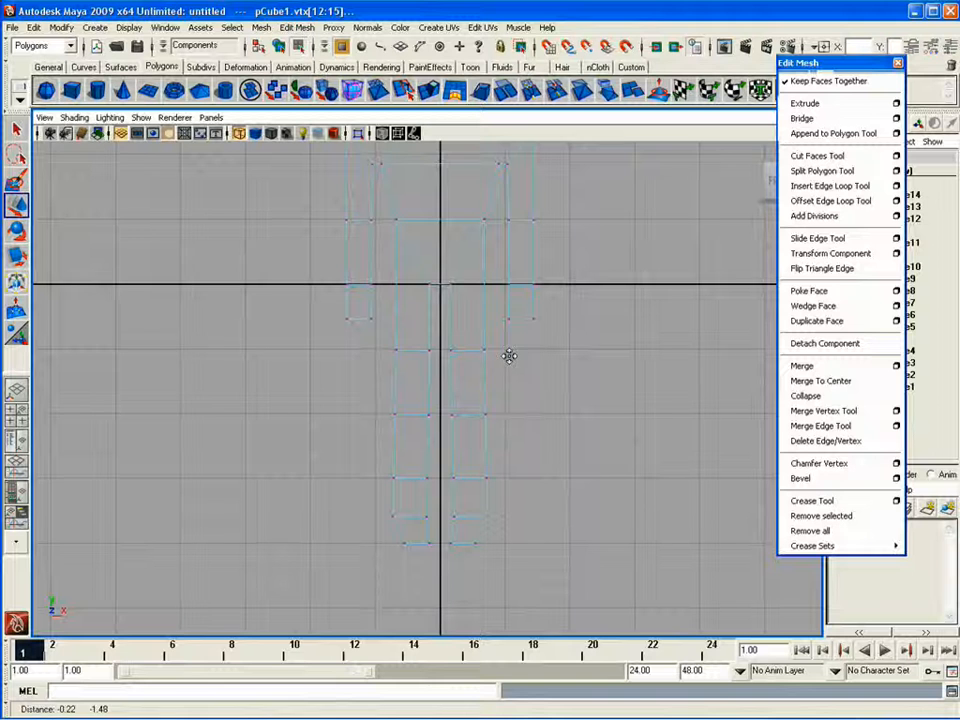
drag(377, 337, 403, 361)
shift+drag(471, 338, 516, 349)
key(r)
drag(380, 402, 405, 425)
shift+drag(475, 405, 497, 424)
drag(506, 414, 498, 414)
Step: Move the calf vertices of both legs up and scale the ankle vertices narrower horizontally
drag(377, 465, 500, 490)
key(w)
drag(438, 436, 529, 458)
key(r)
drag(520, 531, 385, 505)
drag(505, 516, 491, 518)
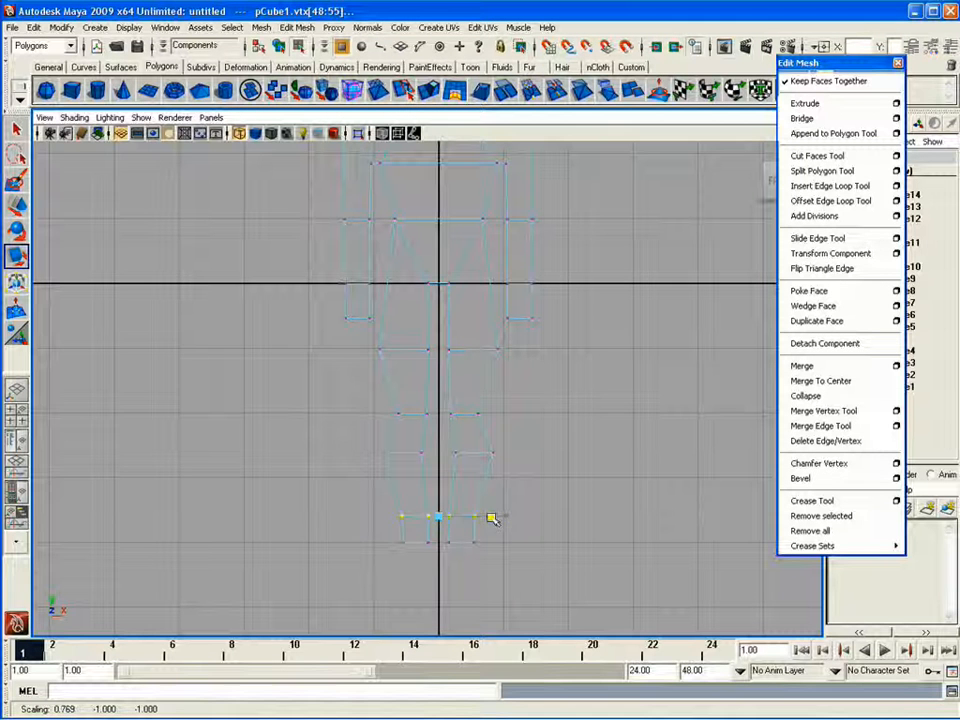
Step: Try inserting edge loops across the upper thighs with the Insert Edge Loop Tool, and undo them
alt+middle_drag(438, 318, 433, 476)
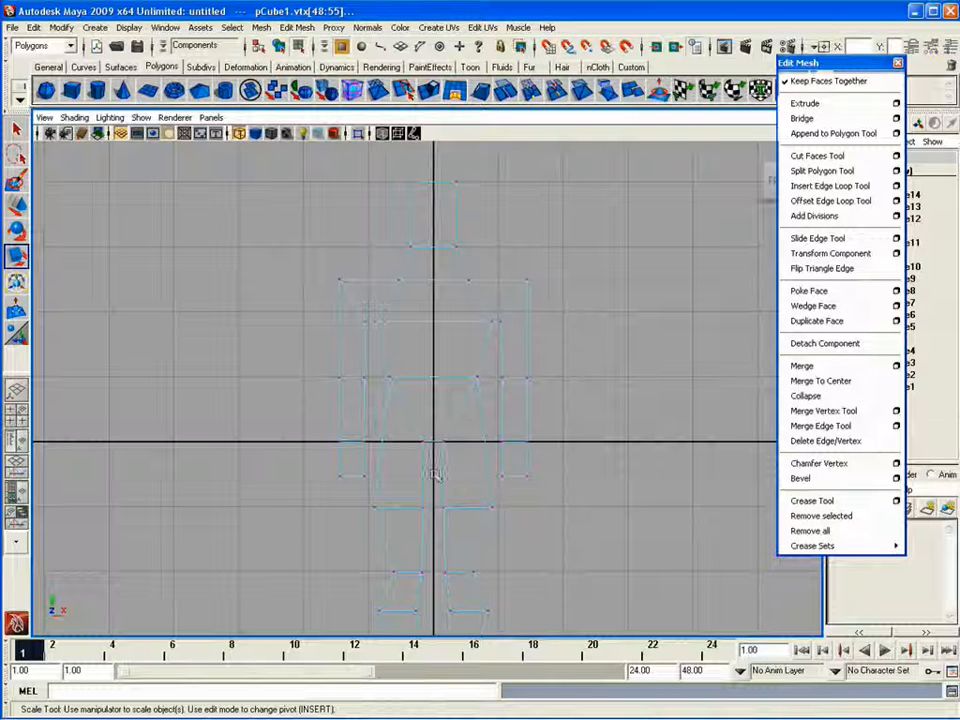
click(815, 188)
click(426, 466)
click(446, 468)
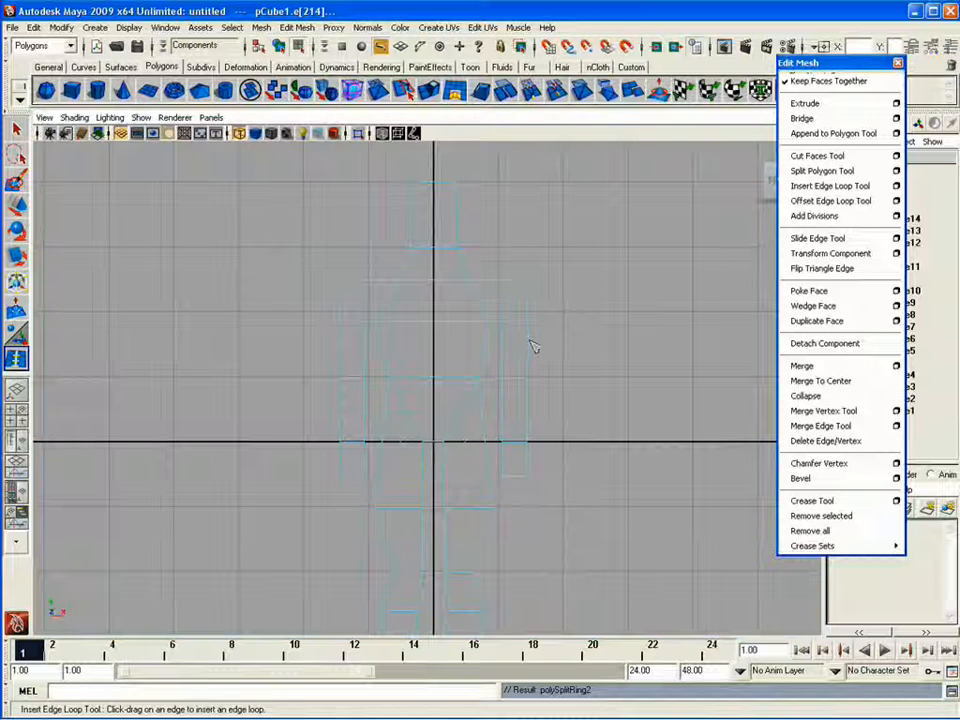
key(z)
key(z)
key(z)
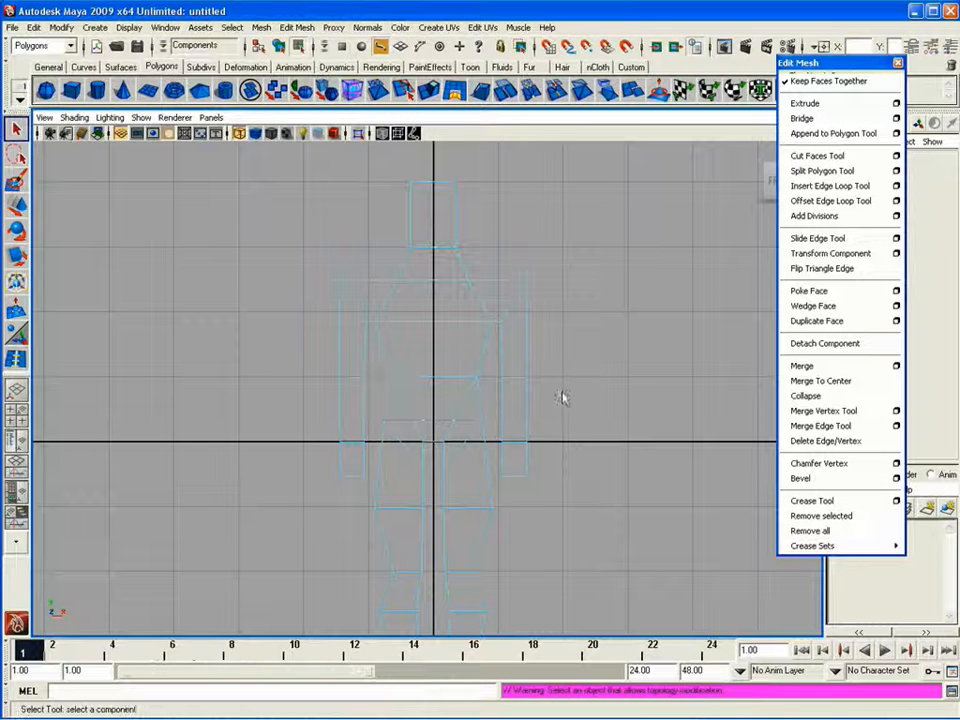
Step: Return to vertex editing and move the thigh vertices up toward the crotch, and the knee vertices up as well
key(w)
right_drag(398, 510, 358, 500)
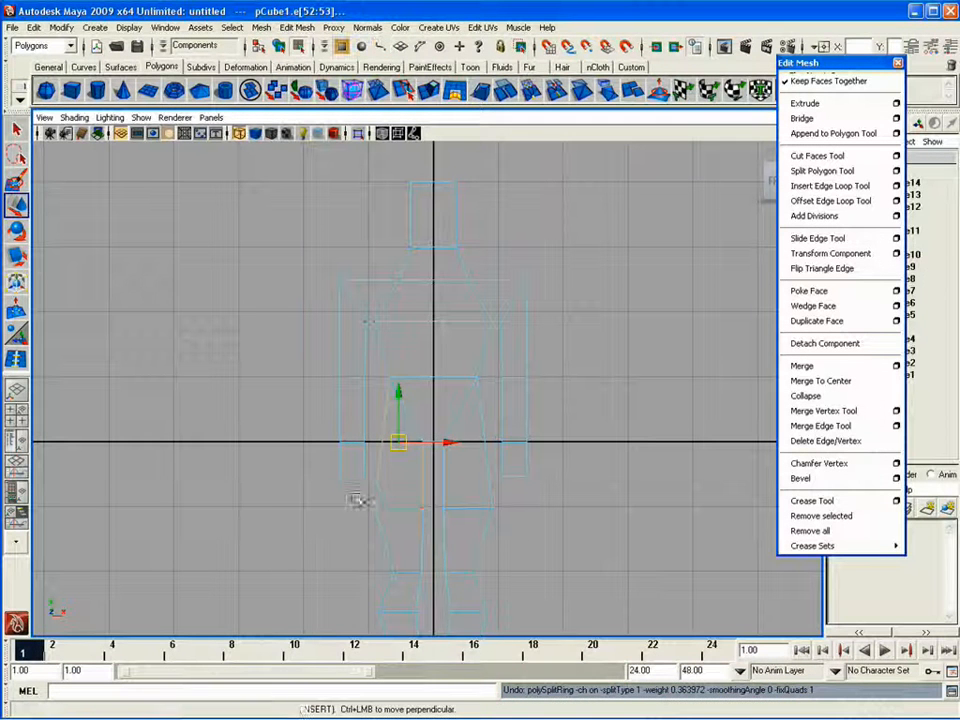
drag(432, 457, 431, 423)
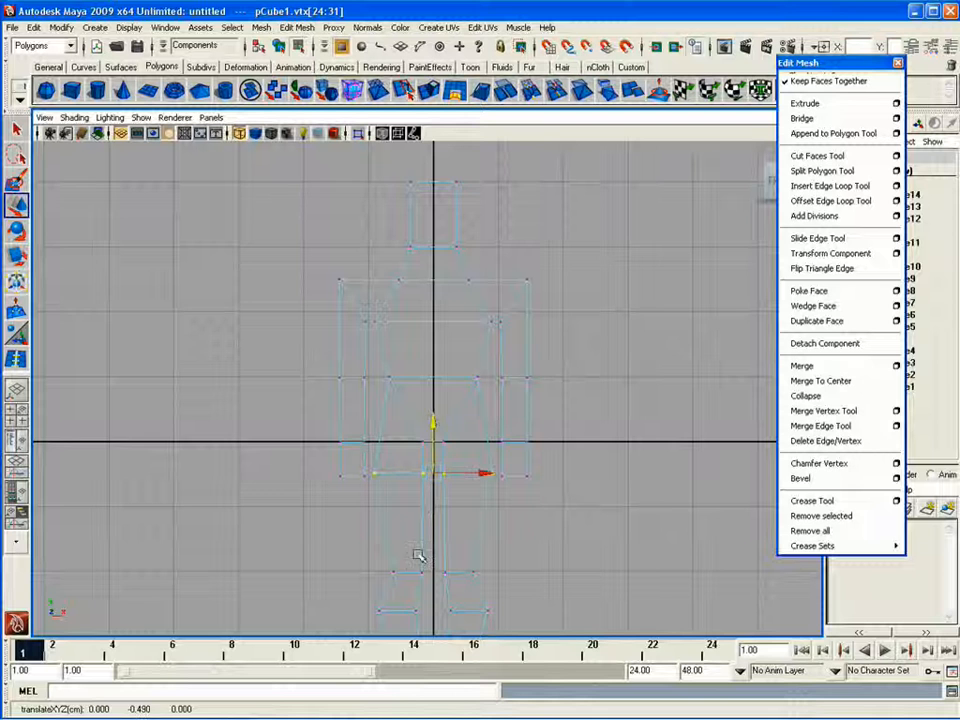
alt+middle_drag(418, 555, 425, 408)
drag(386, 406, 491, 434)
drag(439, 372, 439, 350)
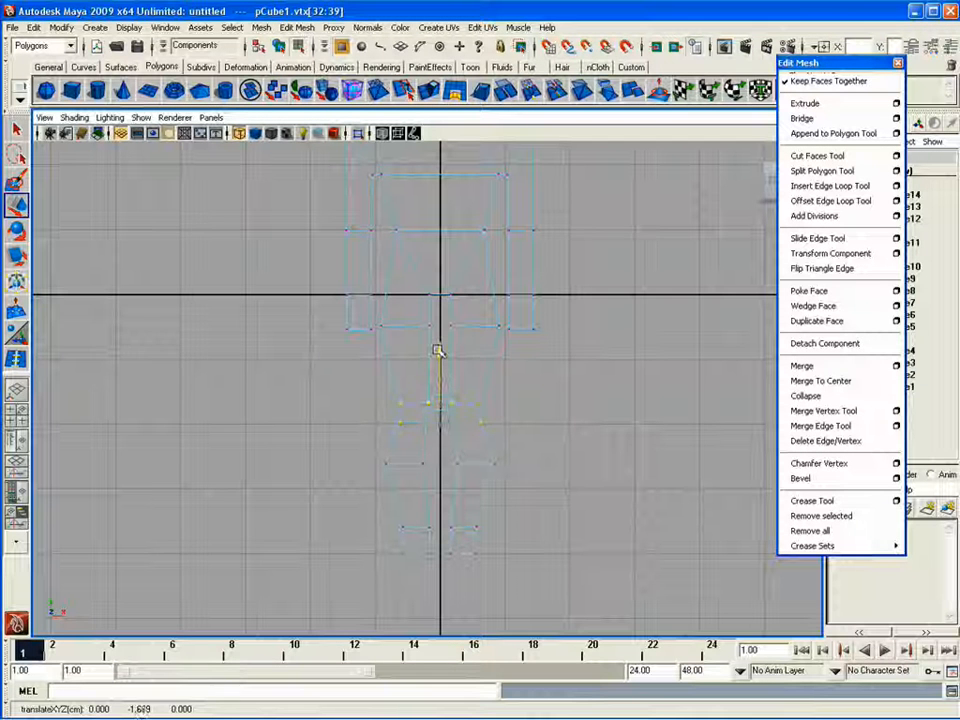
Step: In the side view, move the front vertices of the knees, calves and feet backward, and shift the rear calf vertices slightly back
alt+middle_drag(508, 304, 519, 467)
alt+right_drag(455, 427, 470, 425)
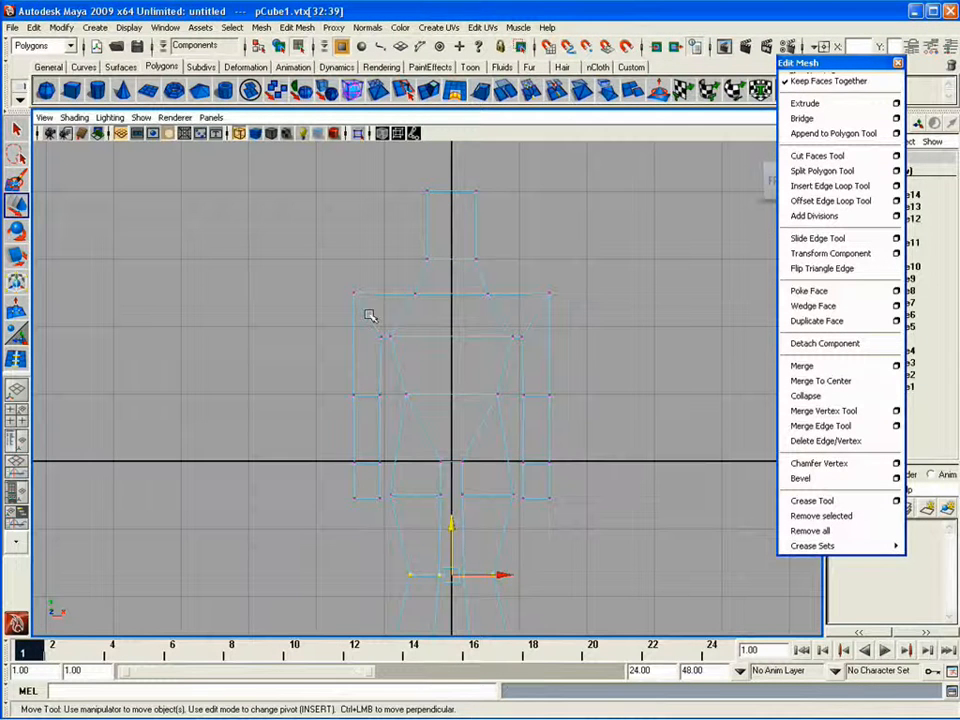
key(space)
key(space)
alt+right_drag(591, 390, 632, 398)
alt+middle_drag(520, 420, 517, 247)
drag(390, 430, 285, 600)
drag(292, 511, 318, 508)
drag(426, 467, 482, 514)
drag(378, 500, 394, 498)
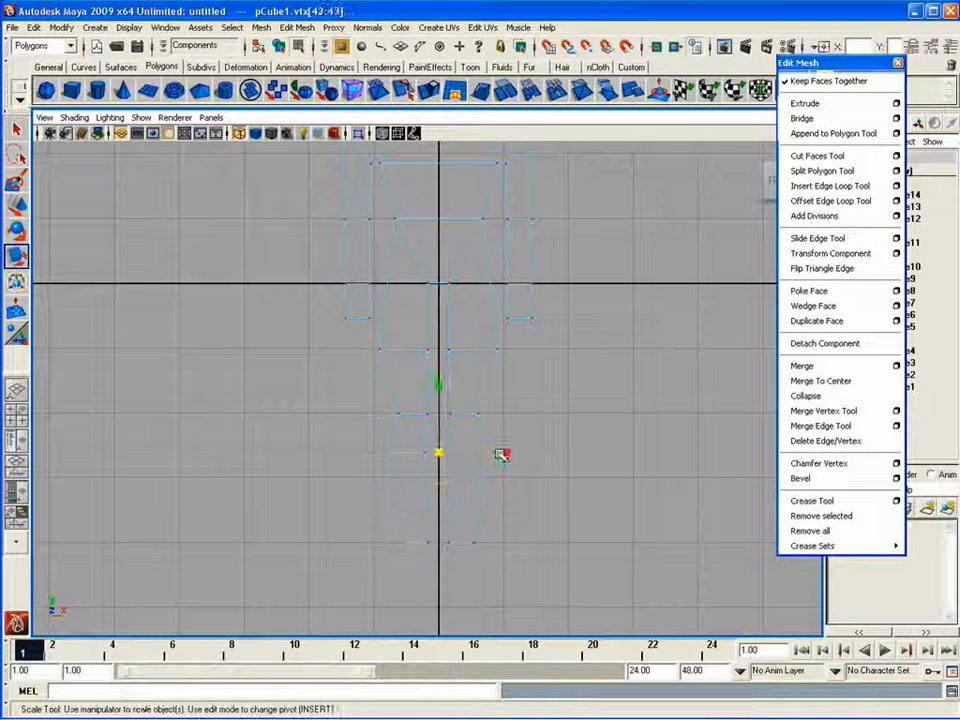
Step: Scale the forearm and hand vertices horizontally inward, and scale the chest row's vertices wider
key(w)
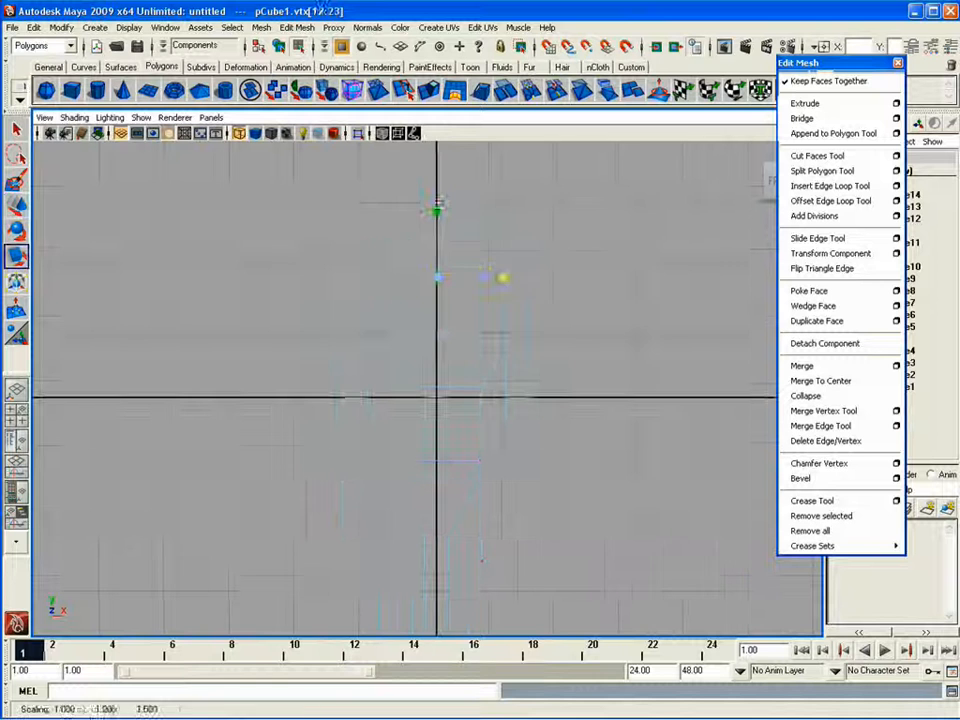
key(r)
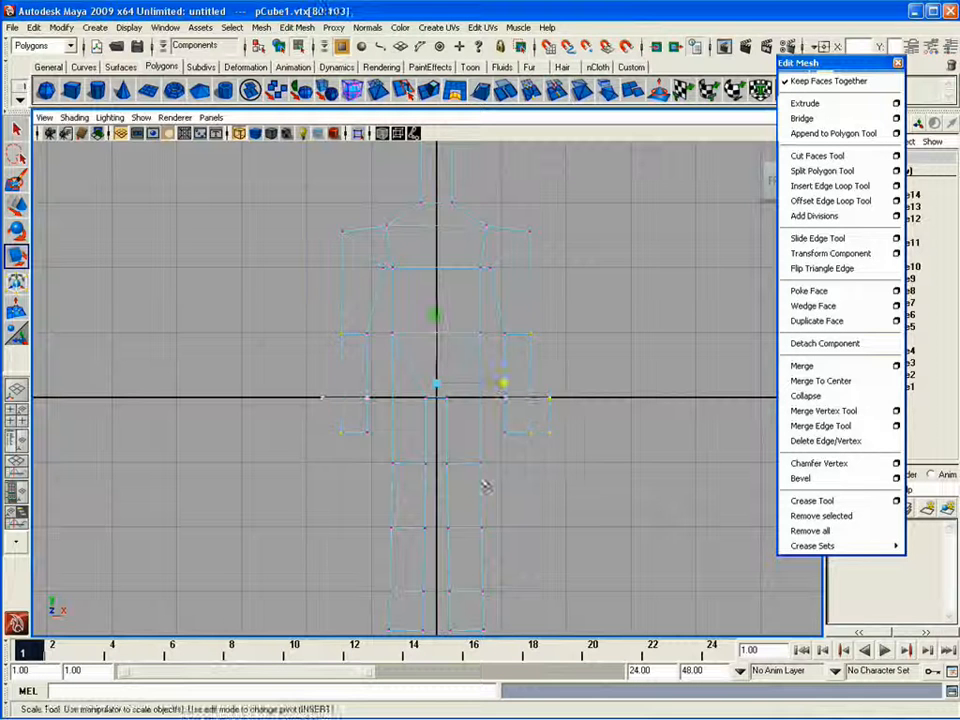
drag(503, 383, 495, 384)
drag(374, 250, 500, 284)
drag(503, 268, 456, 298)
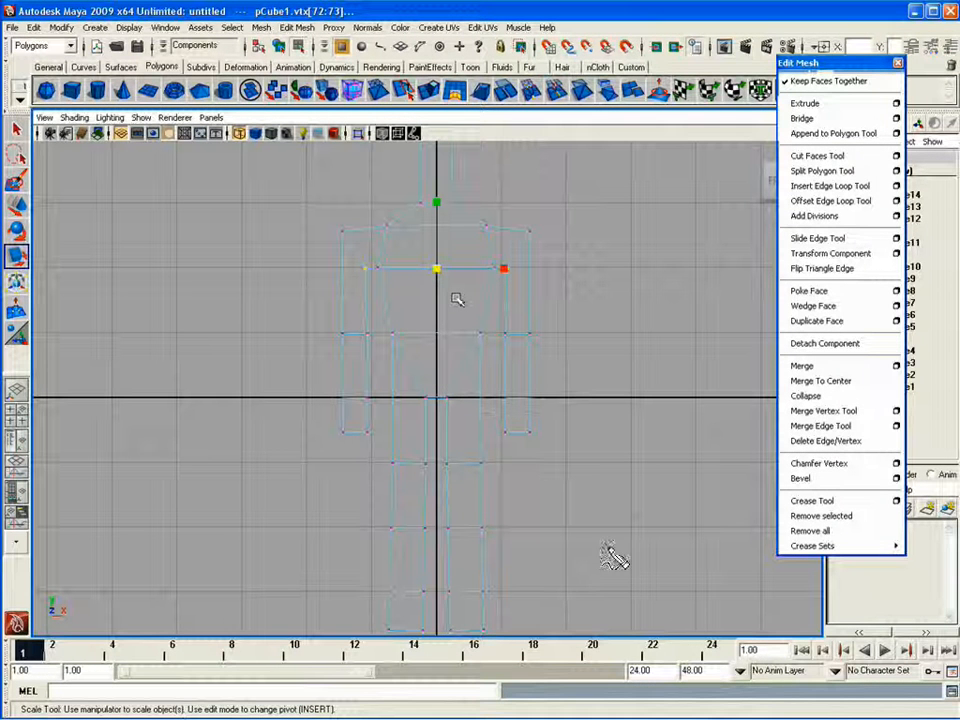
mouse_move(445, 155)
mouse_down()
mouse_move(461, 279)
mouse_move(436, 236)
mouse_up()
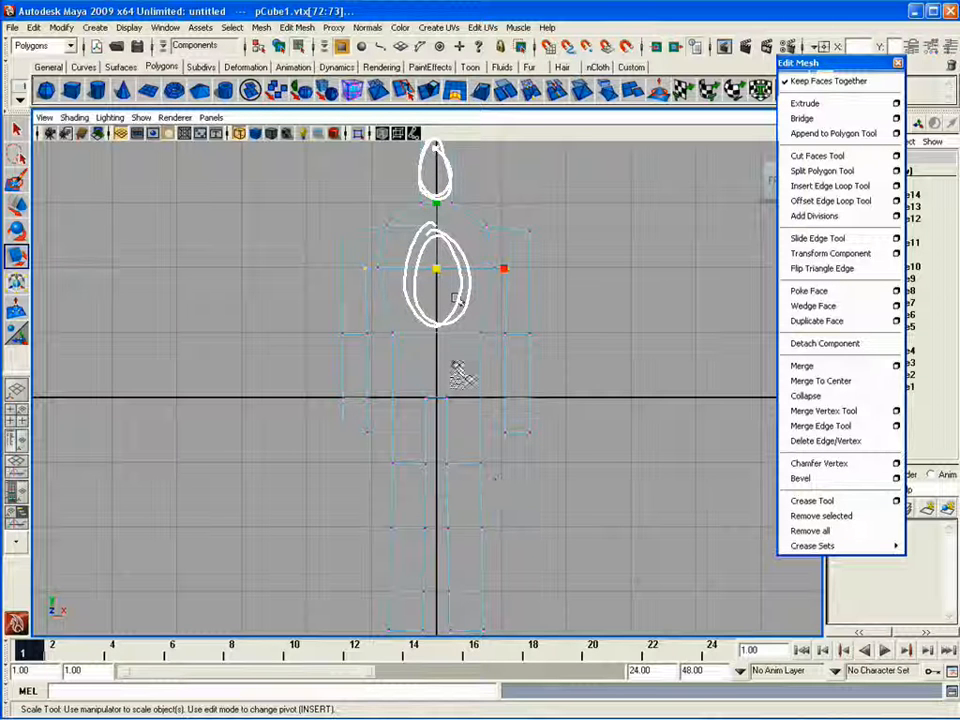
mouse_move(440, 336)
mouse_down()
mouse_move(431, 347)
mouse_move(456, 386)
mouse_up()
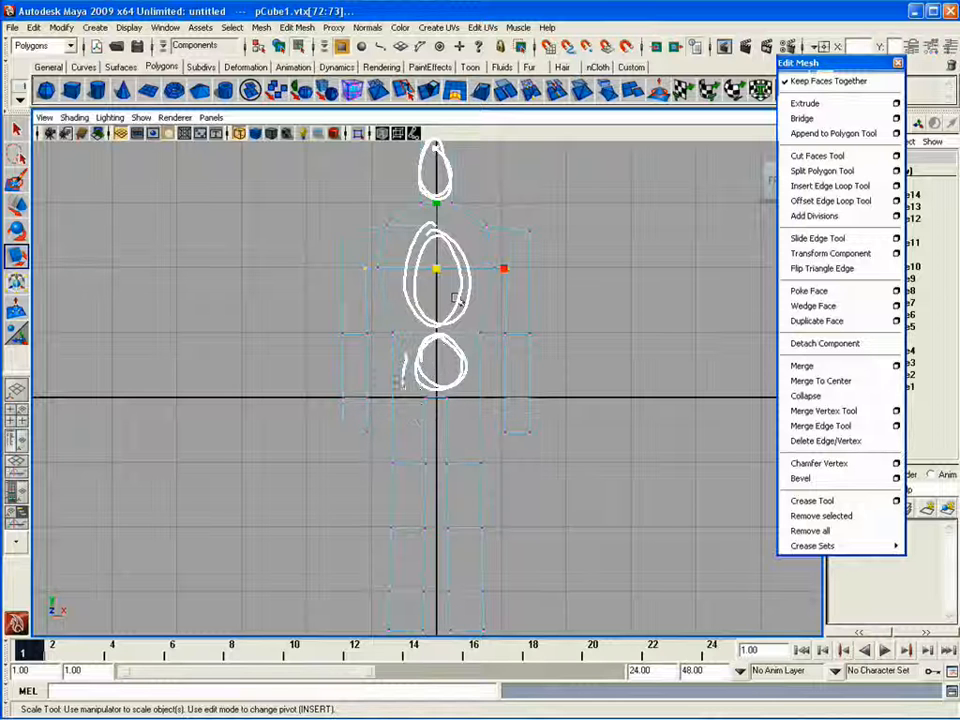
drag(403, 374, 428, 506)
mouse_move(403, 364)
mouse_down()
mouse_move(420, 533)
mouse_move(415, 518)
mouse_up()
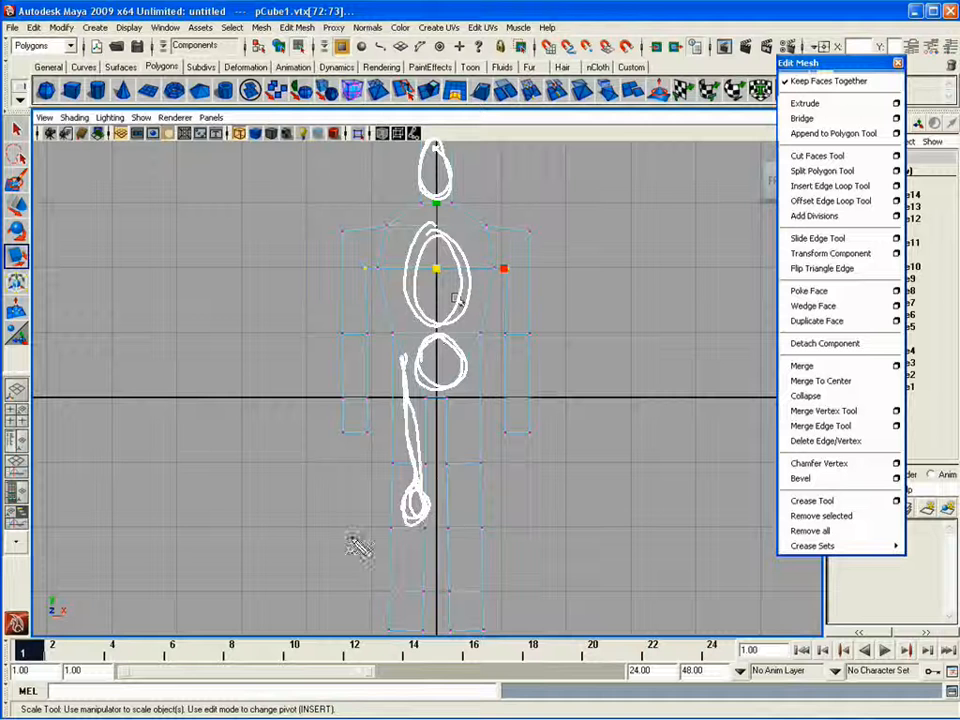
drag(308, 531, 366, 541)
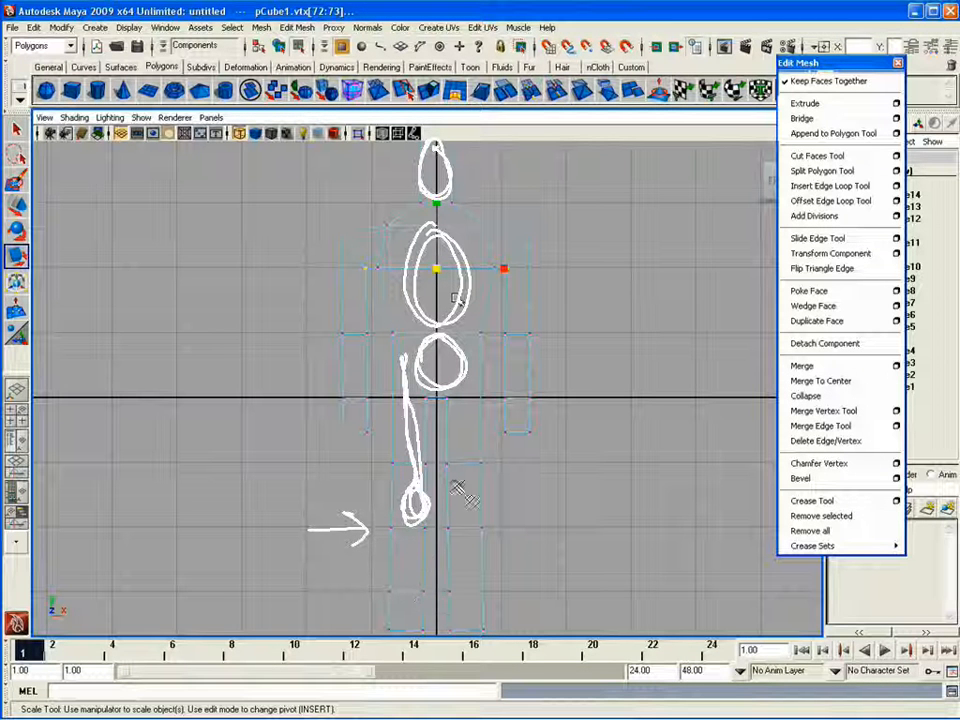
mouse_move(476, 356)
mouse_down()
mouse_move(459, 497)
mouse_move(462, 489)
mouse_up()
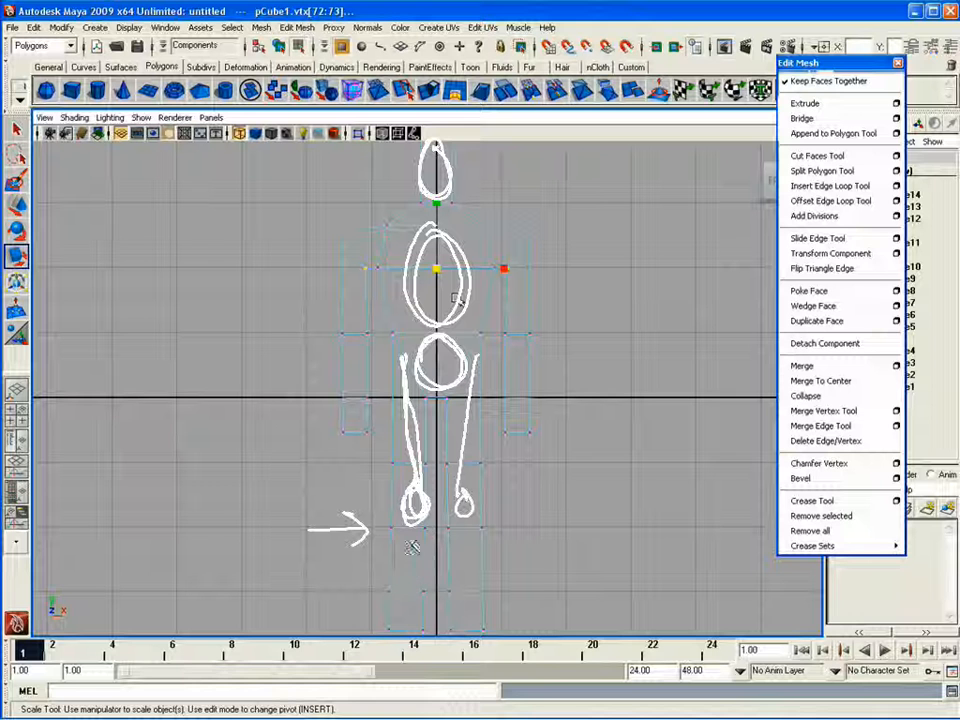
drag(413, 522, 424, 614)
drag(414, 610, 421, 607)
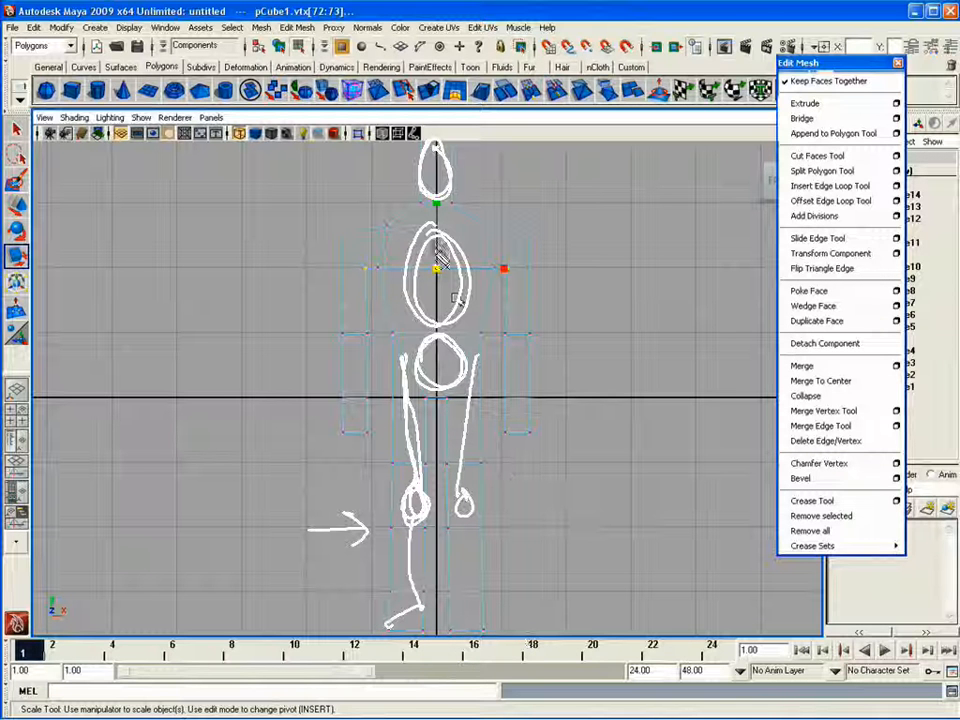
mouse_move(369, 229)
mouse_down()
mouse_move(414, 244)
mouse_move(402, 252)
mouse_move(376, 343)
mouse_move(371, 333)
mouse_up()
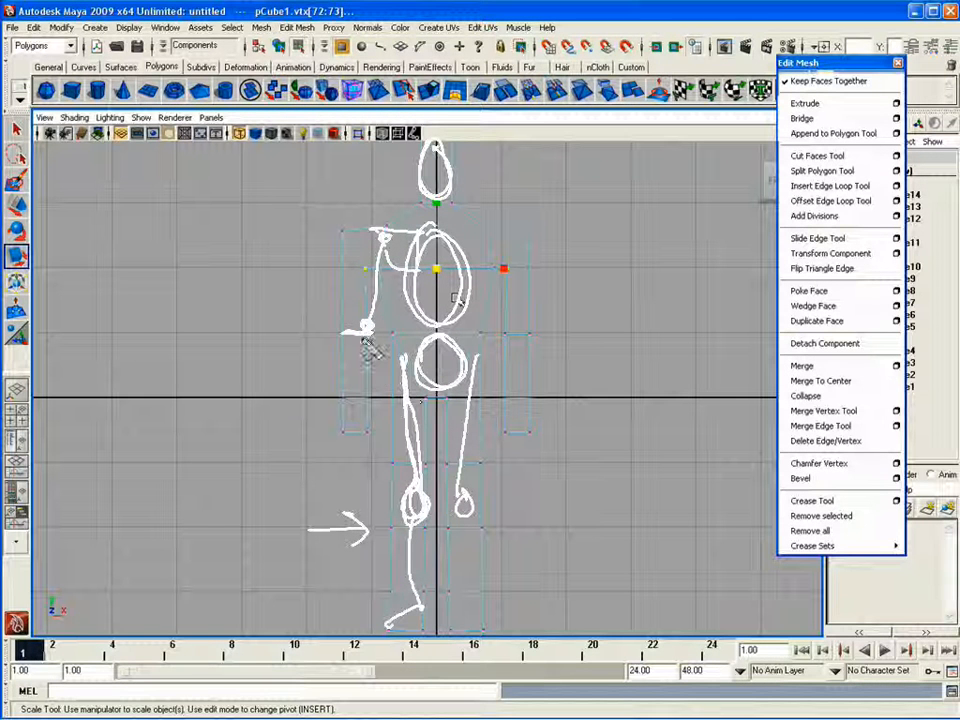
mouse_move(366, 330)
mouse_down()
mouse_move(338, 402)
mouse_move(356, 444)
mouse_up()
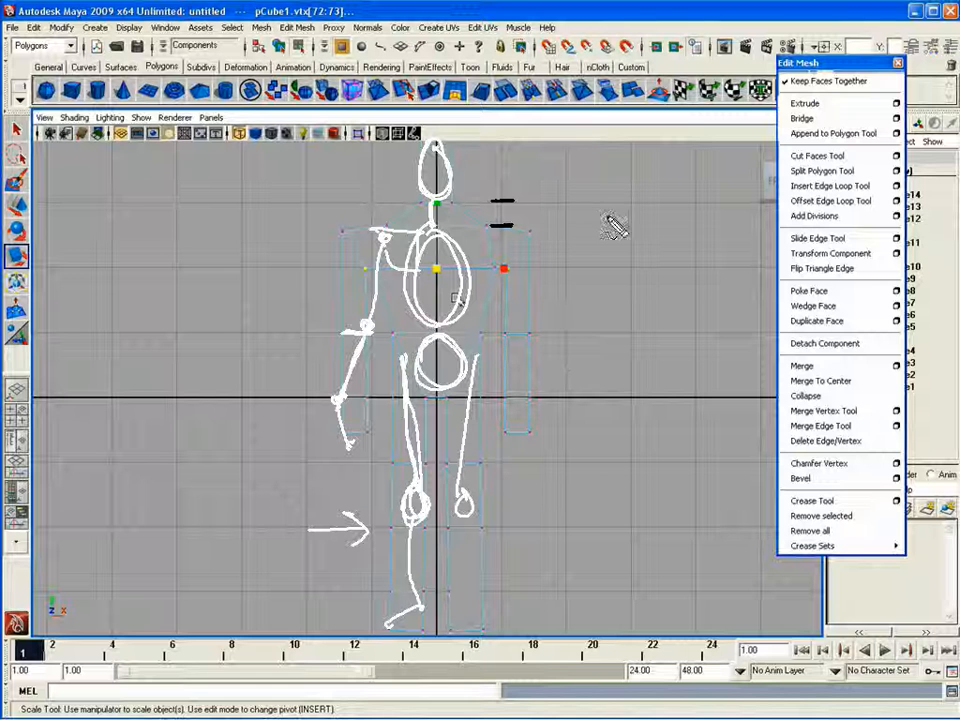
drag(548, 186, 551, 196)
mouse_move(578, 168)
mouse_down()
mouse_move(563, 222)
mouse_move(624, 201)
mouse_move(633, 228)
mouse_up()
drag(651, 196, 672, 226)
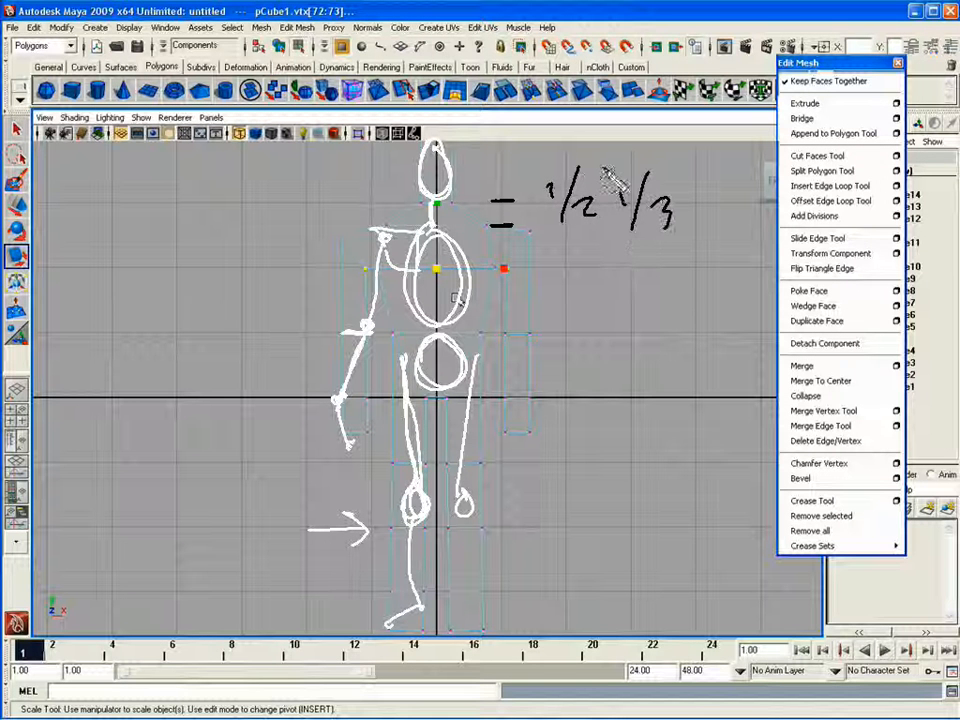
drag(606, 168, 604, 170)
drag(616, 176, 632, 156)
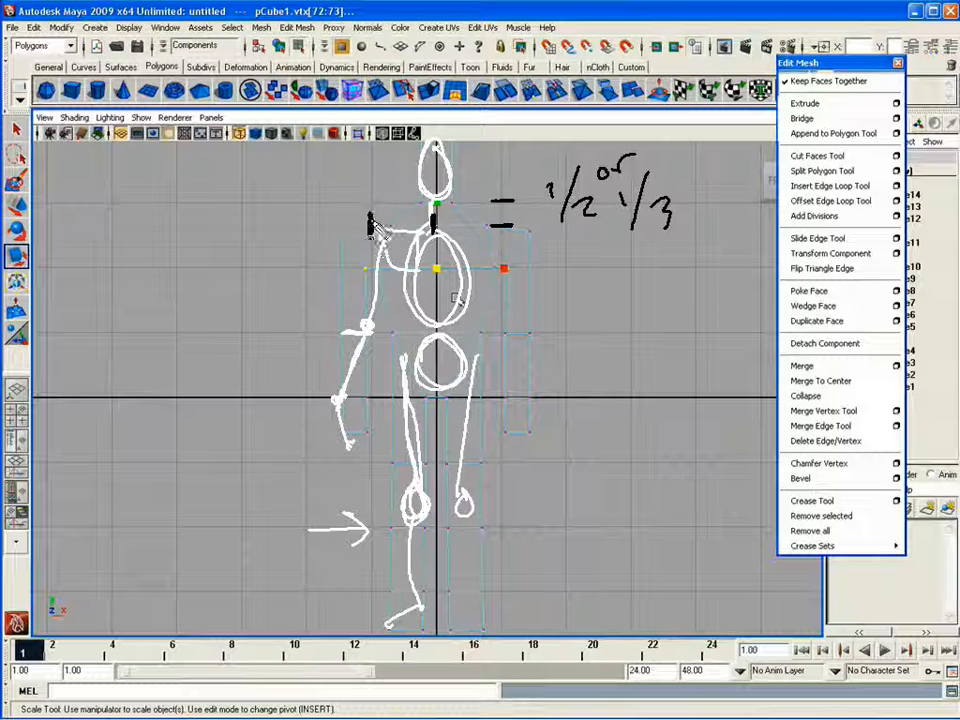
drag(440, 221, 500, 222)
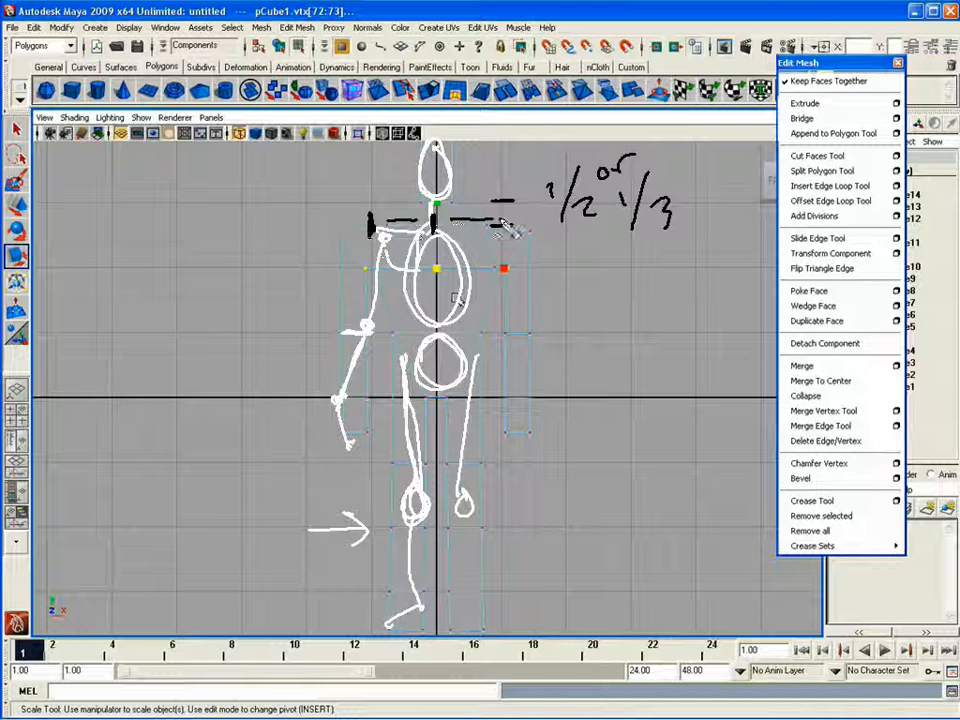
mouse_move(633, 285)
mouse_down()
mouse_move(570, 287)
mouse_move(612, 298)
mouse_up()
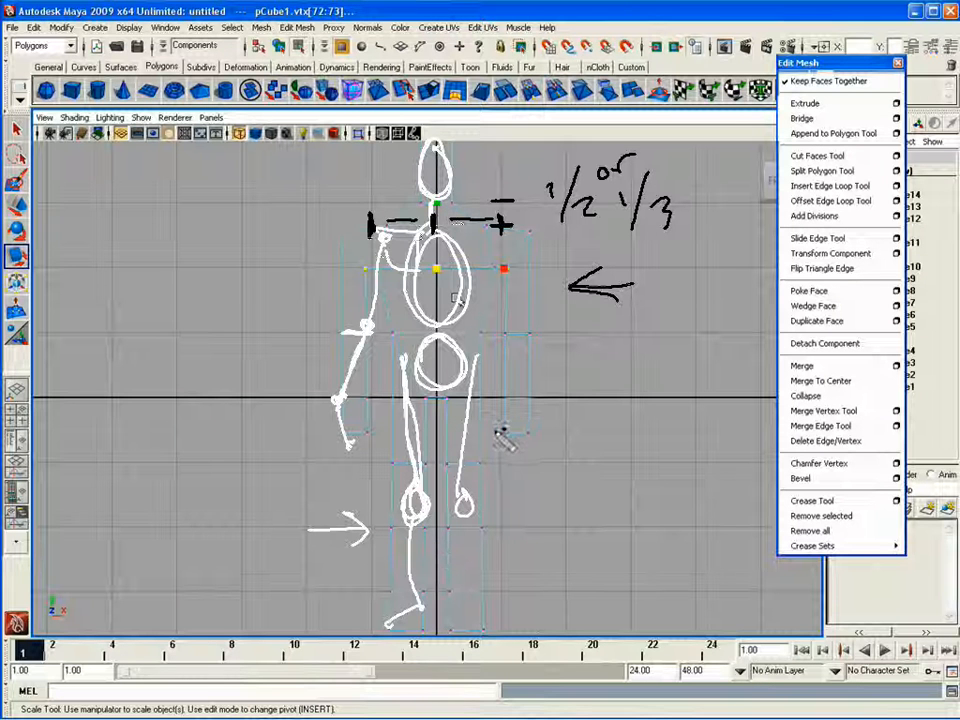
key(Escape)
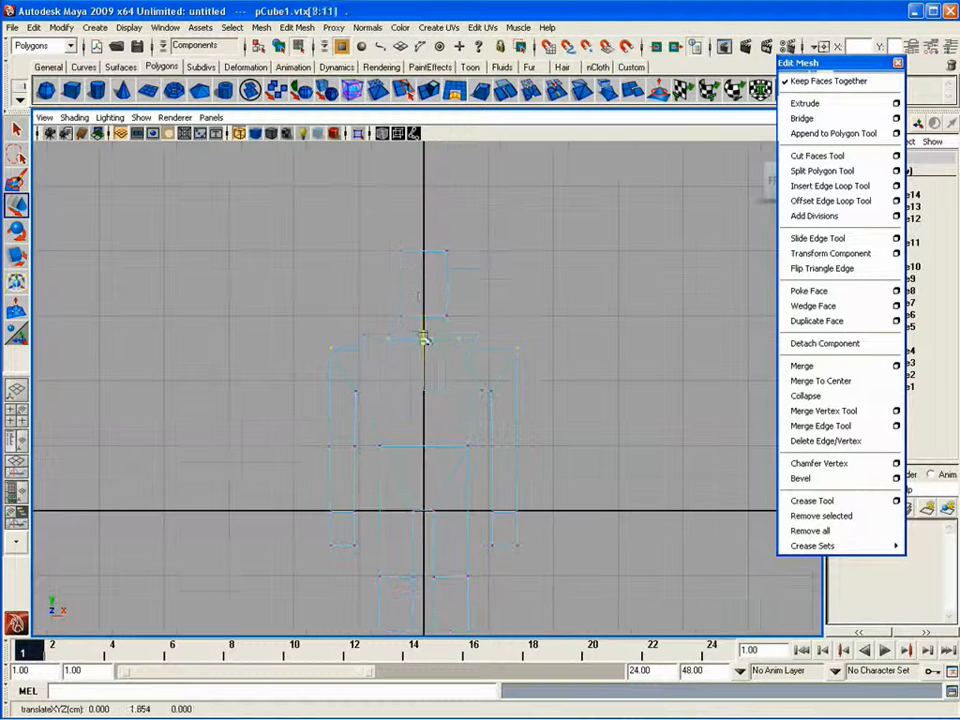
Step: Adjust the height of the head's base vertices and scale the outer knee vertices horizontally
drag(390, 305, 460, 330)
drag(424, 315, 424, 298)
alt+middle_drag(403, 527, 418, 300)
drag(375, 400, 500, 428)
key(r)
drag(505, 414, 508, 415)
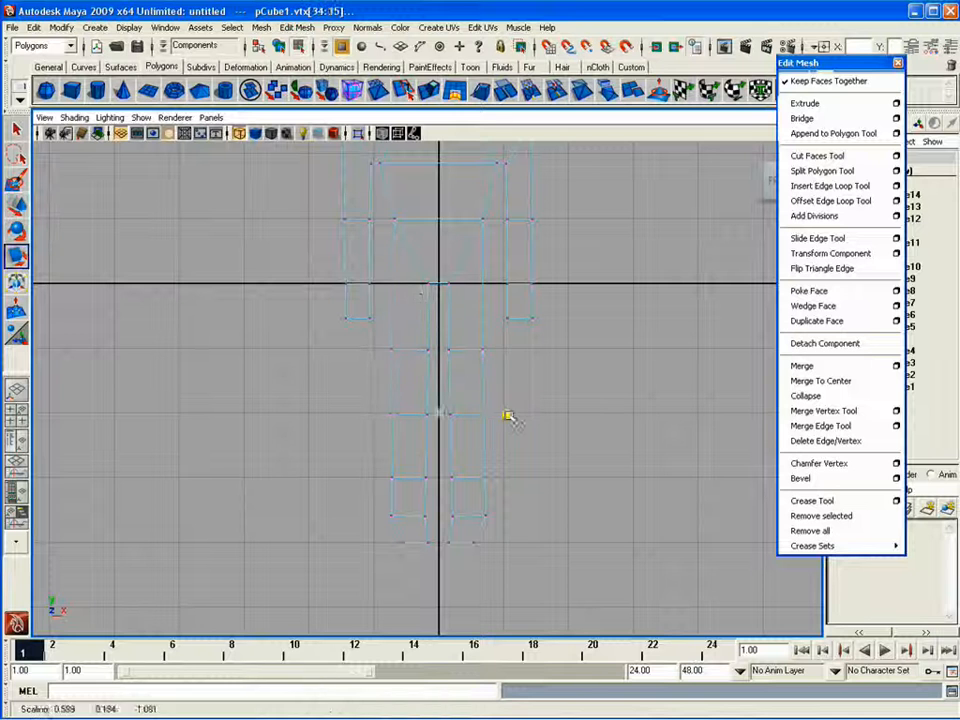
drag(380, 440, 501, 452)
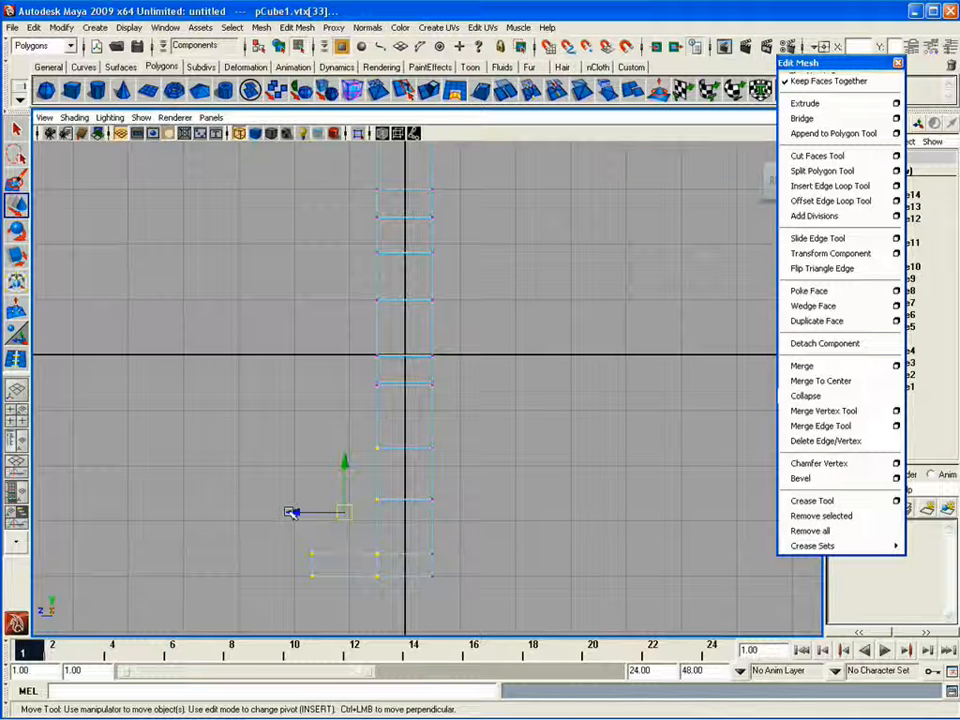
Step: Move the lower legs' front vertices back toward the centre line, and push the rear calf vertices slightly outward
drag(291, 512, 318, 512)
drag(409, 486, 452, 512)
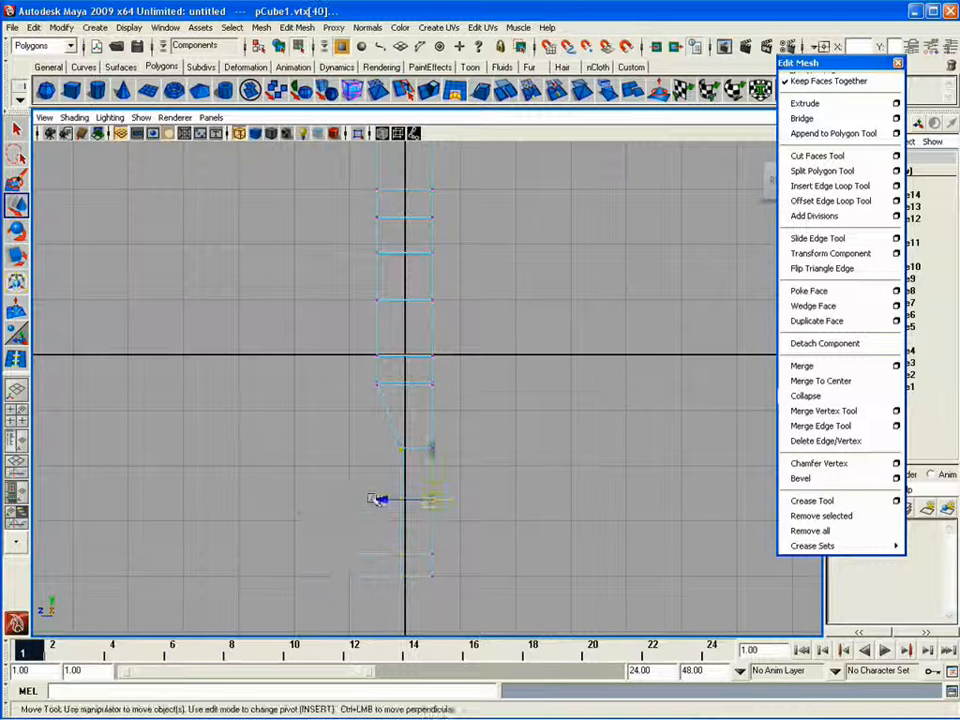
drag(376, 499, 385, 500)
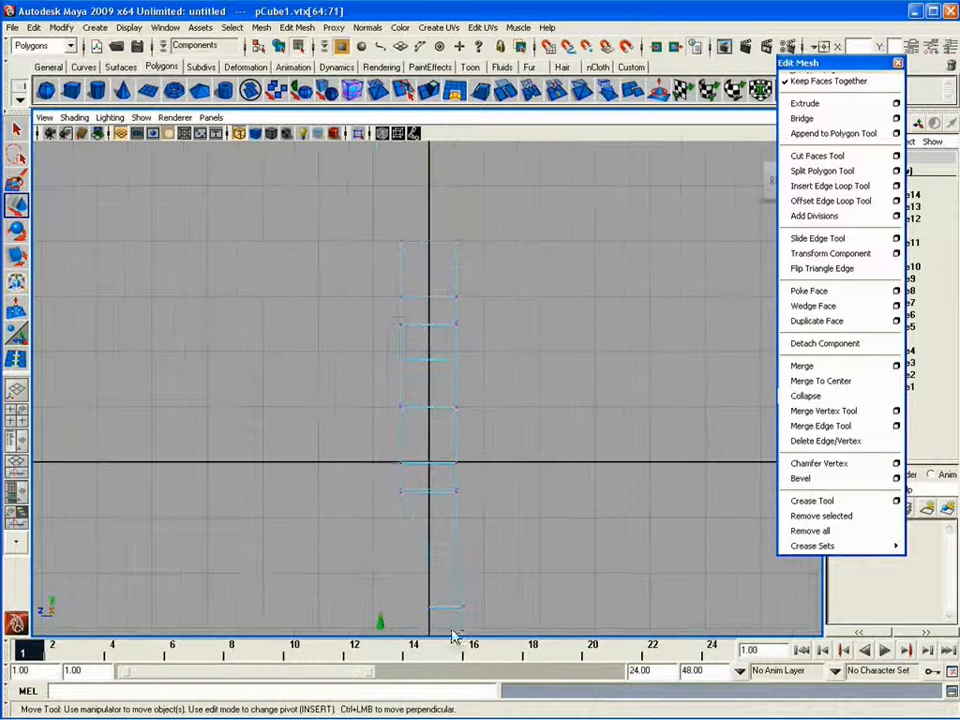
Step: Select the forearm and hand vertices and scale them thinner from front to back in the side view
drag(370, 380, 423, 483)
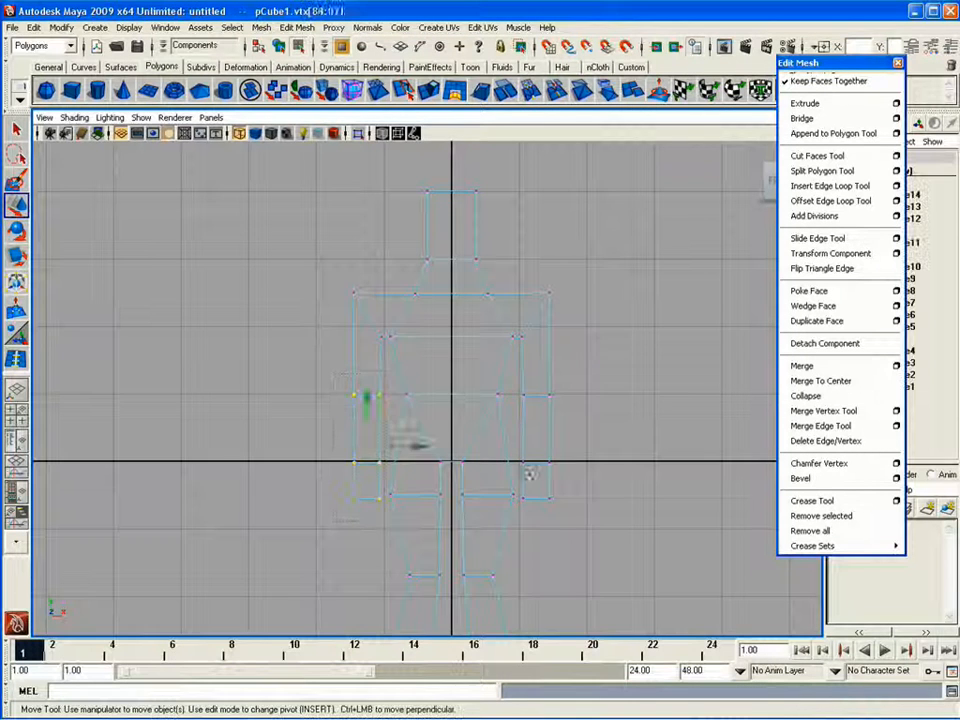
key(space)
key(space)
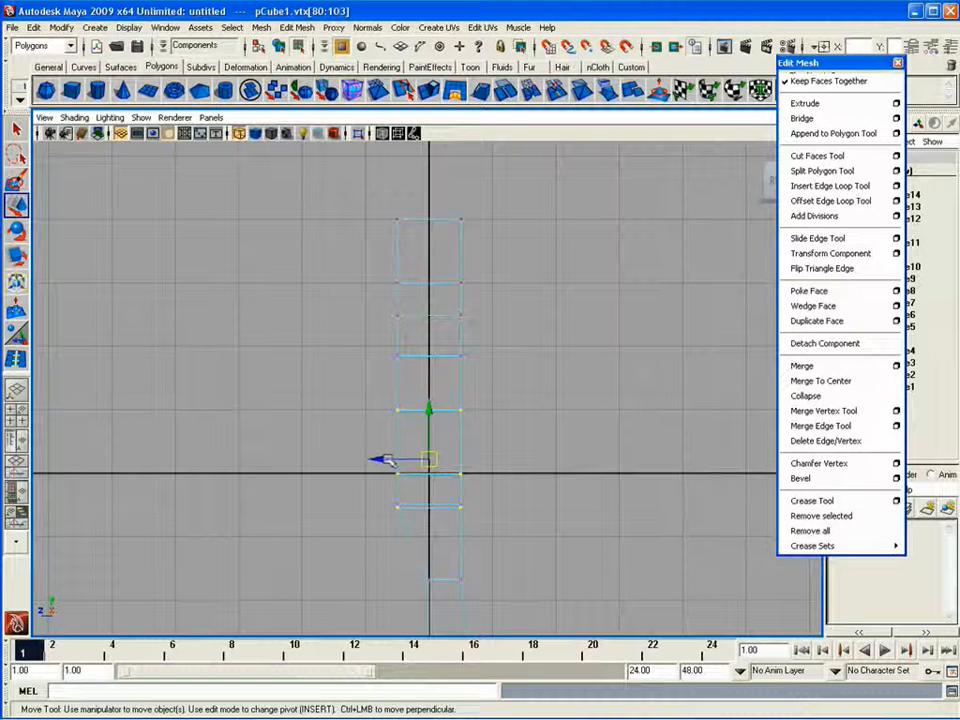
key(r)
drag(385, 460, 372, 458)
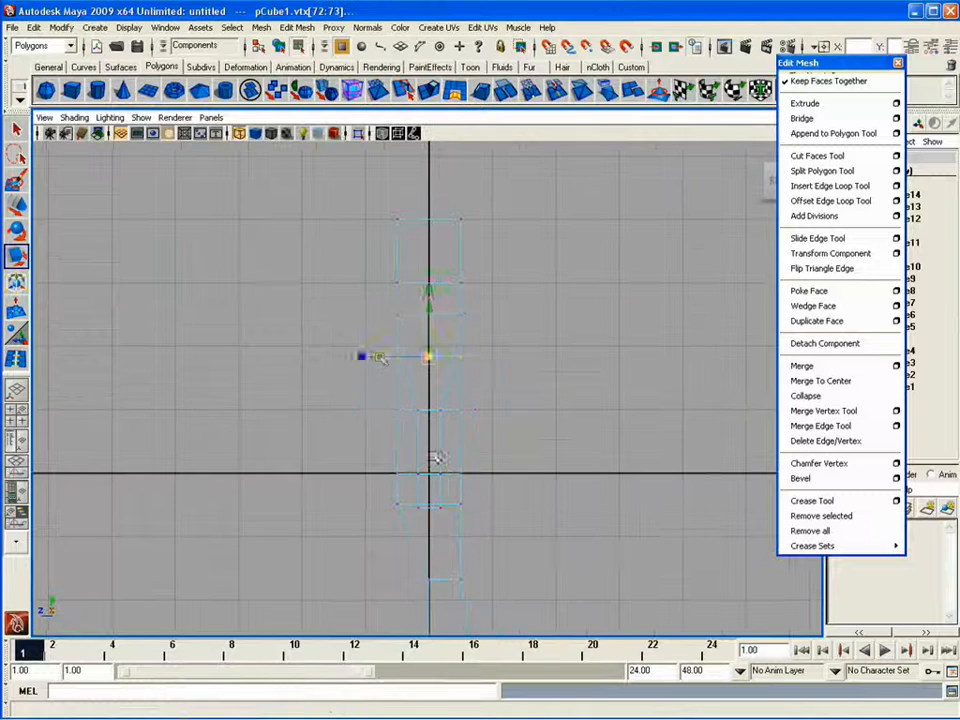
Step: Move the front neck-base and shoulder vertices back toward the centre line in the side view
key(w)
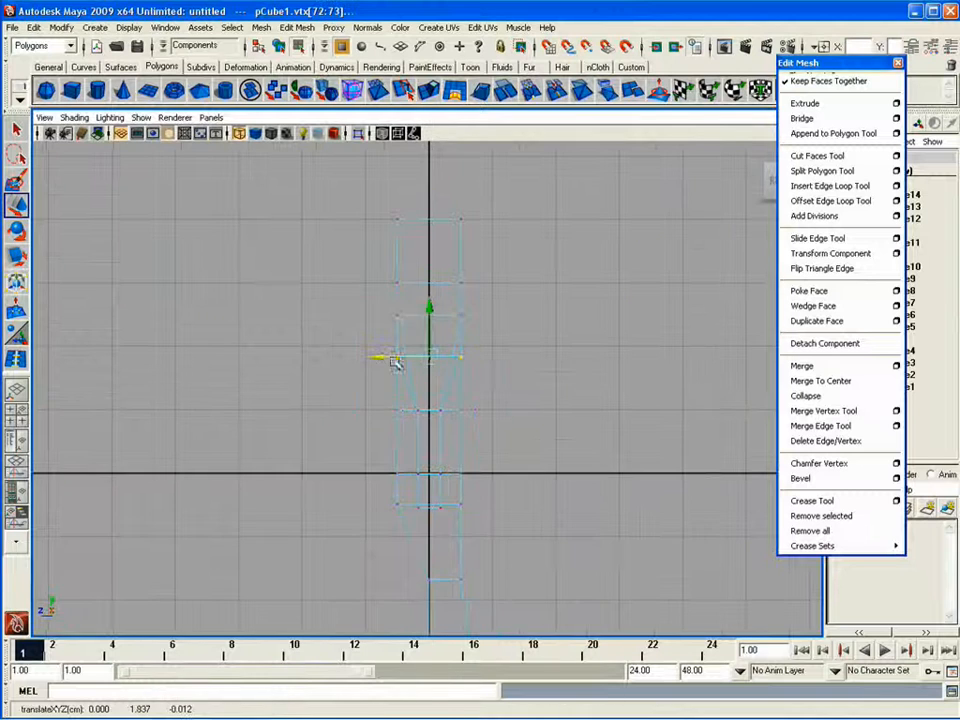
click(366, 364)
drag(398, 321, 392, 310)
drag(348, 315, 373, 312)
drag(469, 291, 440, 277)
click(532, 288)
Step: Select the armpit vertices on both sides of the torso and adjust their position in the perspective view
key(space)
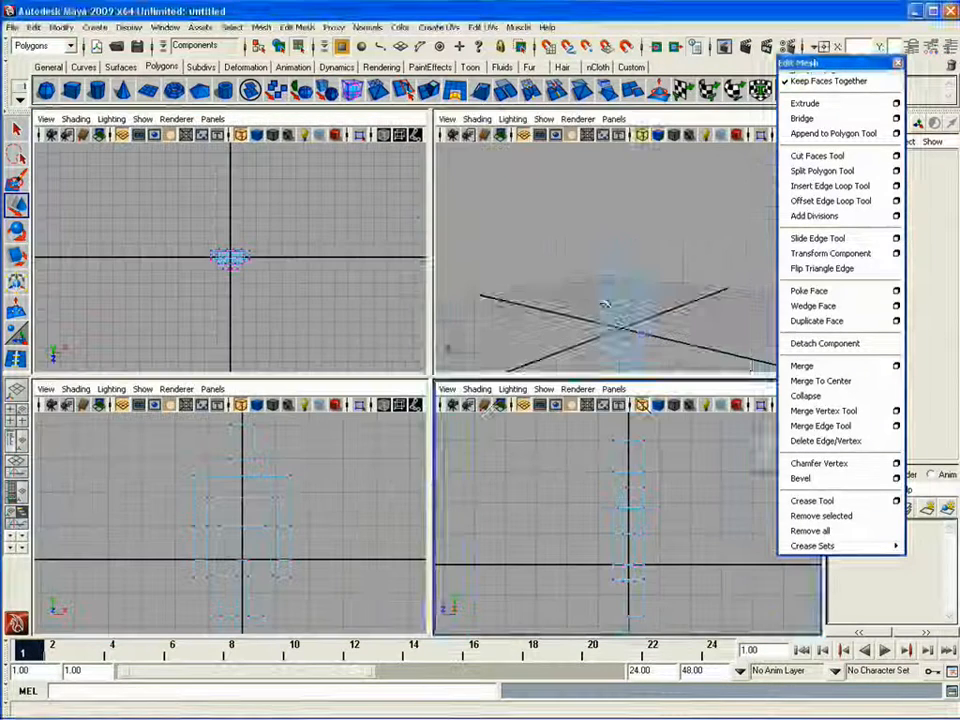
key(space)
scroll(605, 304, up, 4)
alt+drag(690, 335, 430, 365)
click(520, 354)
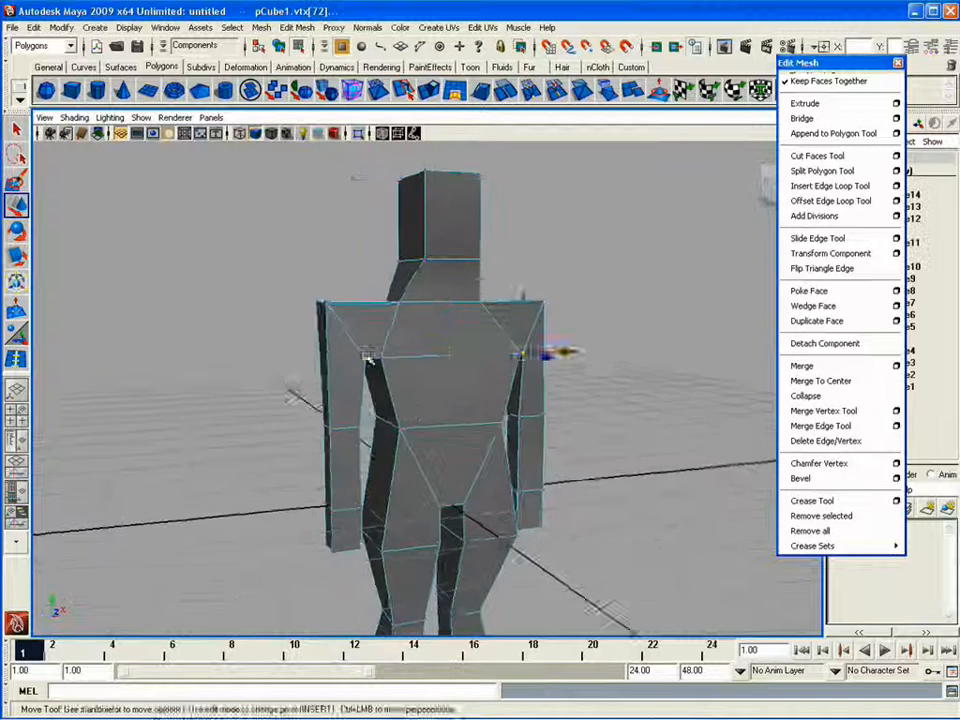
alt+drag(368, 356, 512, 359)
drag(530, 360, 508, 359)
alt+drag(375, 370, 598, 396)
click(636, 368)
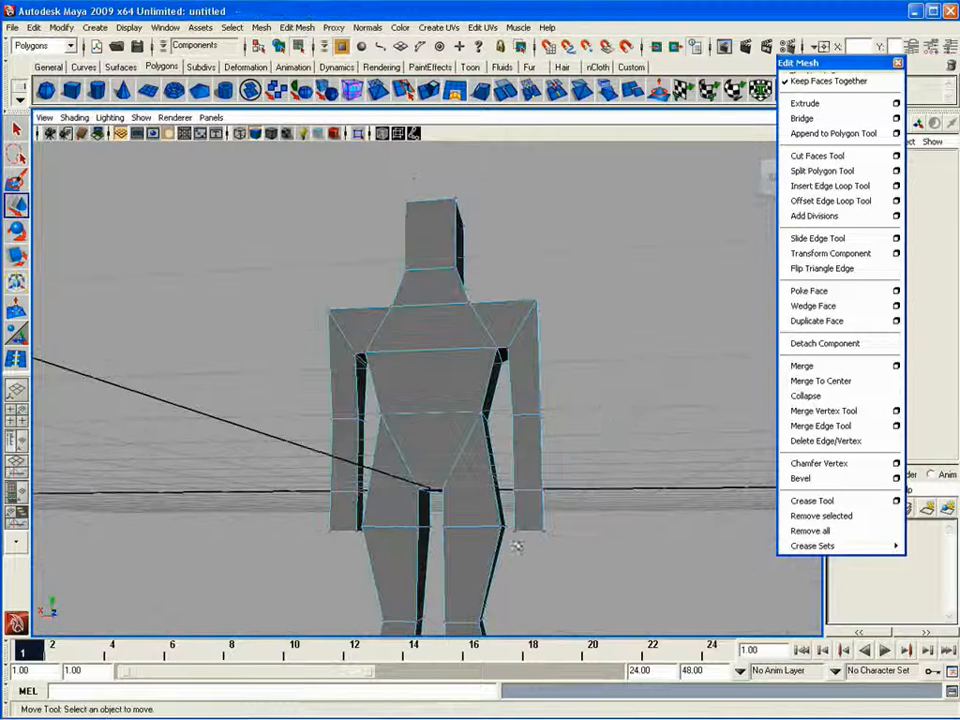
Step: Select the wrist and hand vertices of both arms and scale them apart so the forearms angle outward
drag(517, 547, 500, 547)
alt+drag(364, 497, 440, 525)
shift+drag(358, 394, 357, 540)
alt+drag(372, 495, 600, 476)
drag(521, 471, 505, 514)
key(r)
alt+drag(595, 439, 225, 455)
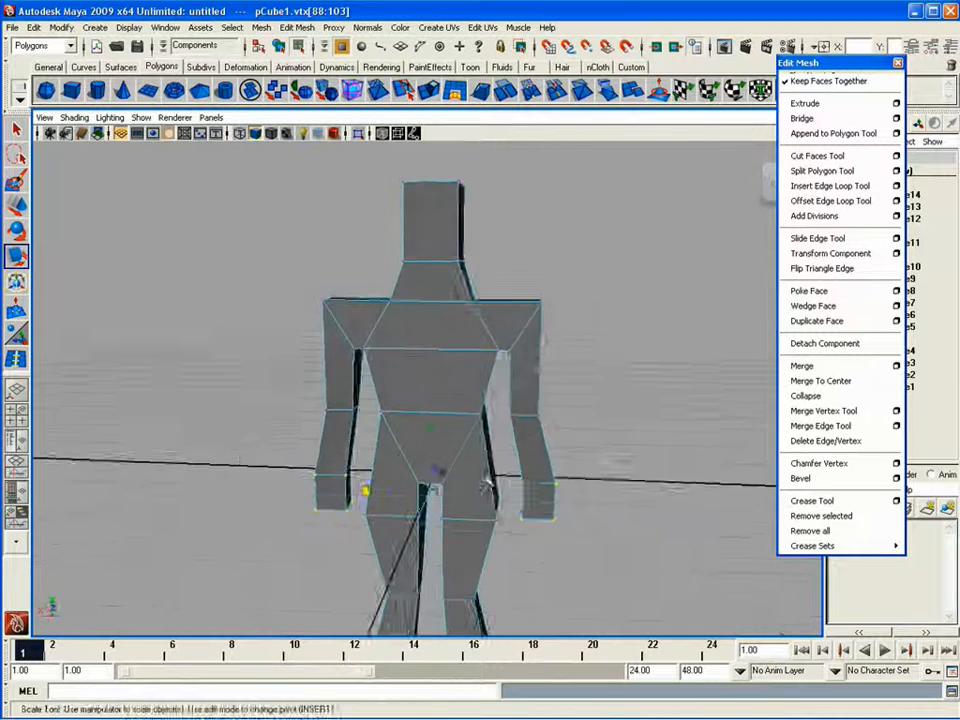
alt+drag(487, 484, 263, 501)
Step: Select the front vertices of the head and move them back to the centre line in the side view
alt+right_drag(420, 480, 321, 500)
alt+drag(440, 440, 340, 440)
alt+middle_drag(340, 440, 335, 578)
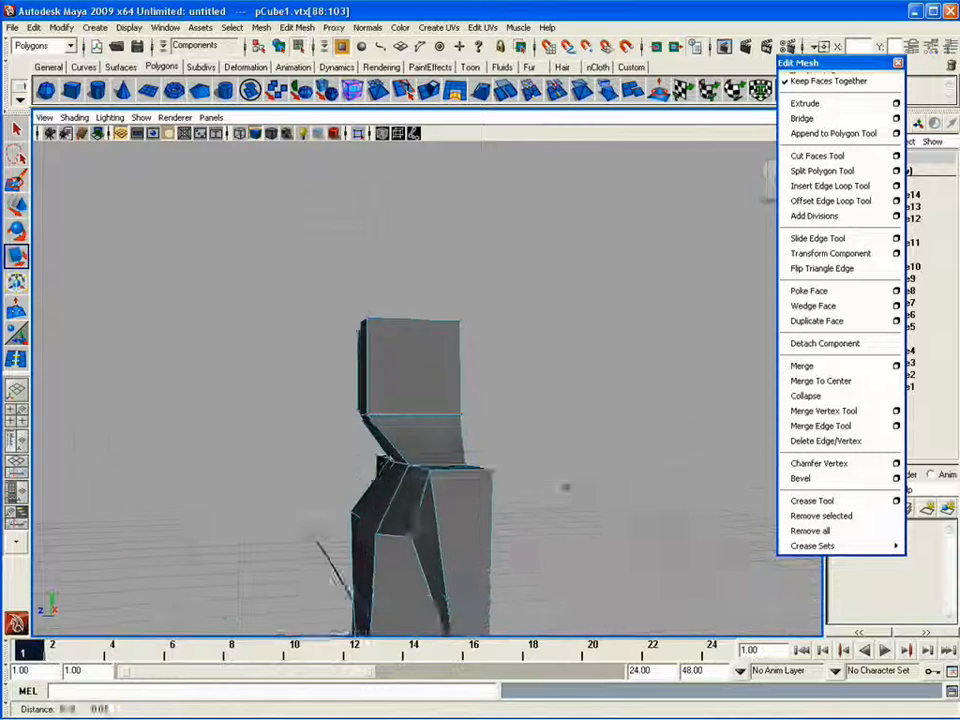
alt+drag(335, 578, 318, 576)
drag(330, 295, 414, 456)
key(space)
key(space)
alt+middle_drag(568, 330, 540, 470)
alt+right_drag(530, 460, 640, 450)
key(w)
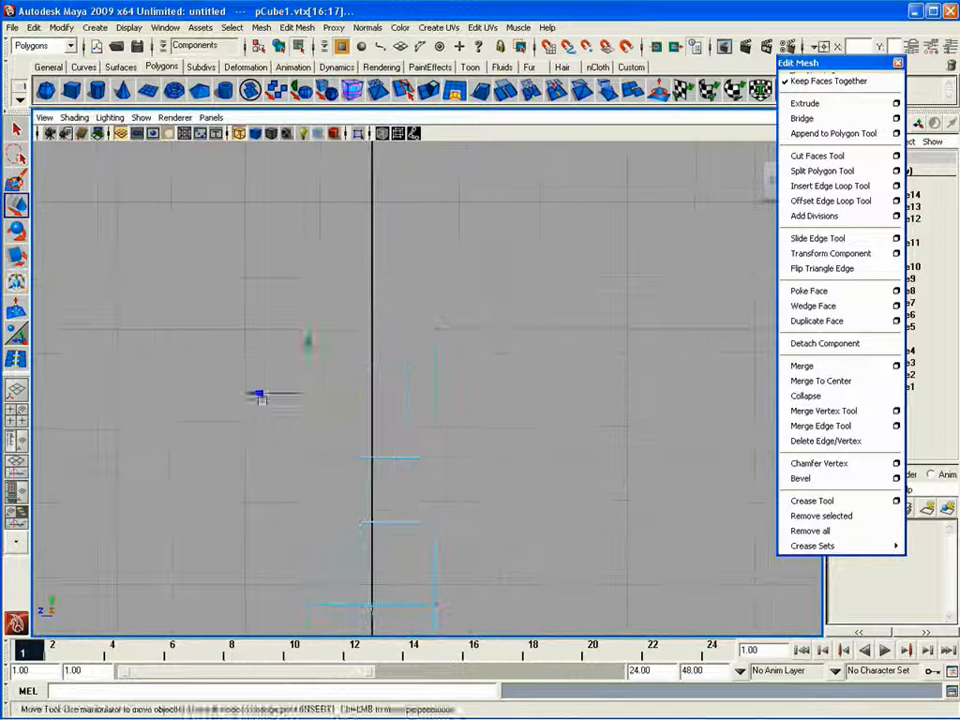
drag(258, 397, 310, 396)
Step: Extrude the head's front face forward to rebuild the face block in front of the neck
right_drag(420, 328, 422, 364)
click(374, 393)
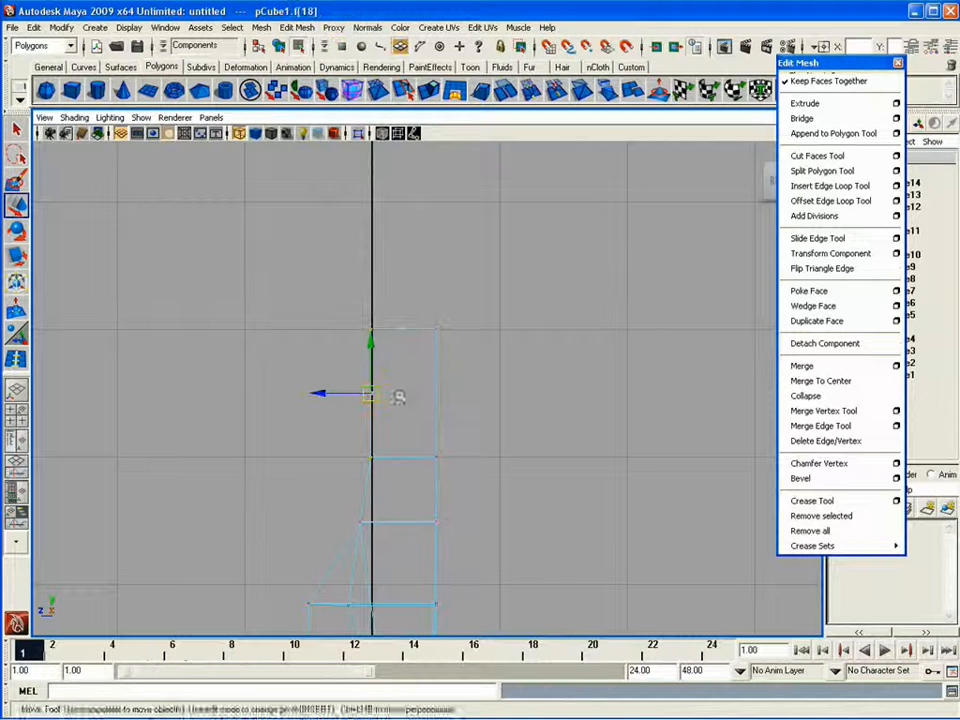
click(805, 103)
mouse_move(302, 393)
mouse_down()
mouse_move(264, 398)
mouse_move(275, 396)
mouse_up()
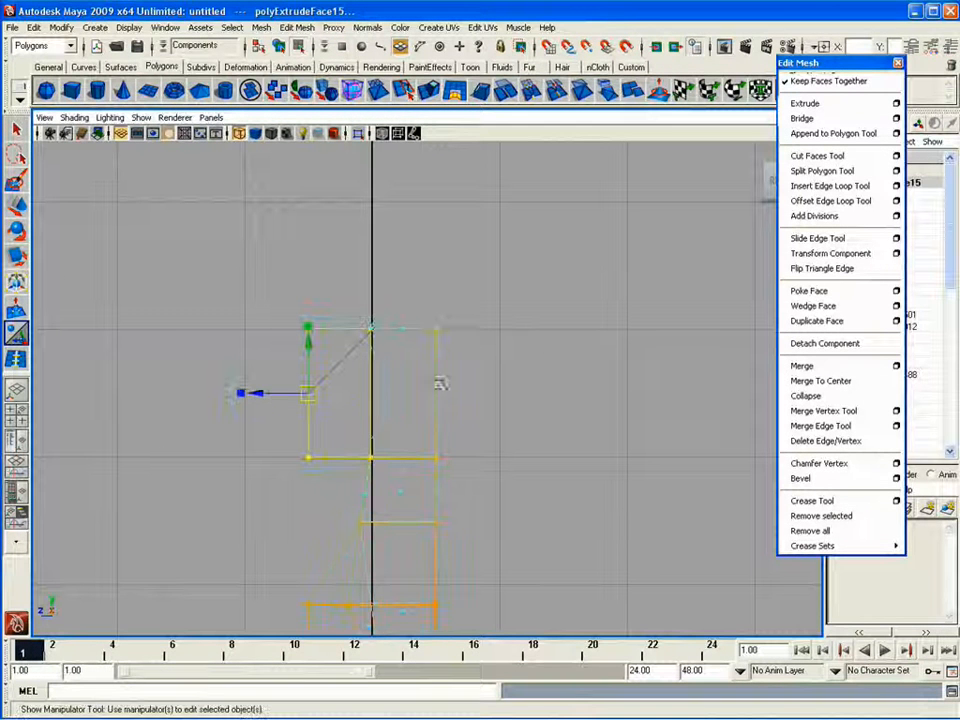
key(F8)
key(space)
key(space)
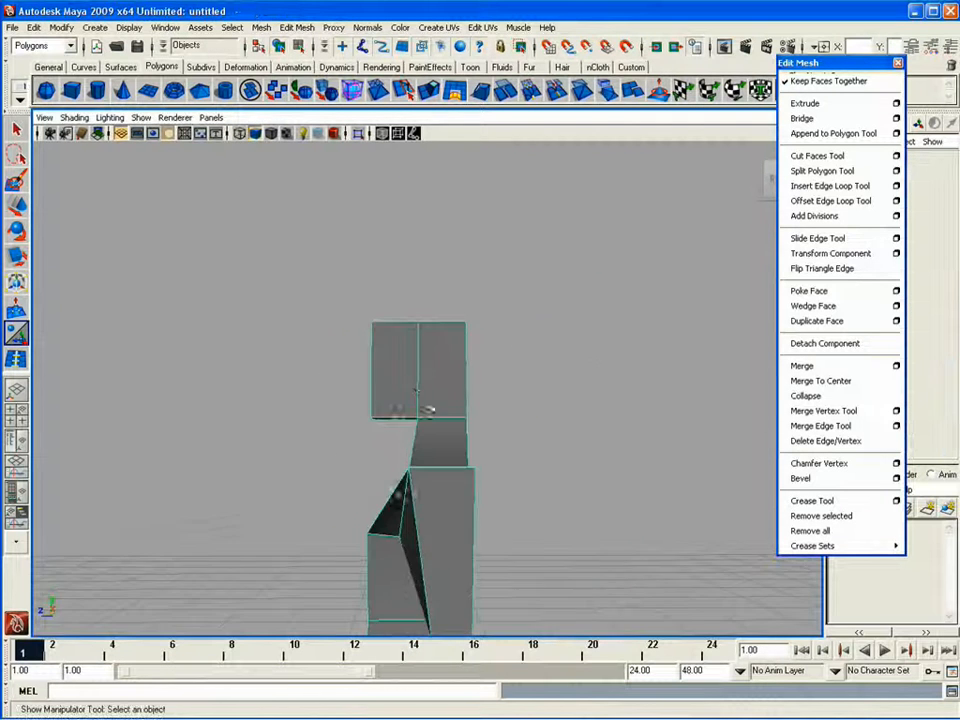
mouse_move(547, 305)
alt+mouse_down()
mouse_move(546, 396)
mouse_move(591, 371)
mouse_move(456, 470)
mouse_move(549, 403)
mouse_move(530, 398)
alt+mouse_up()
key(4)
key(5)
right_drag(431, 321, 385, 308)
alt+drag(486, 351, 486, 309)
key(w)
middle_drag(486, 309, 482, 322)
key(z)
key(z)
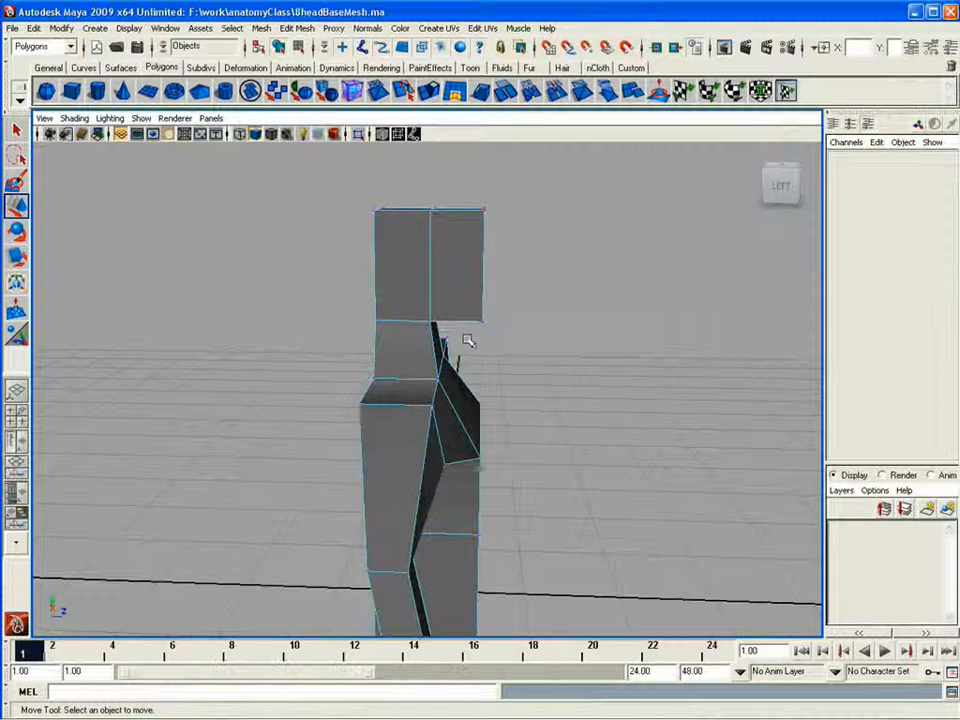
Step: Insert a horizontal edge loop around the middle of the head
alt+drag(586, 363, 640, 300)
click(297, 28)
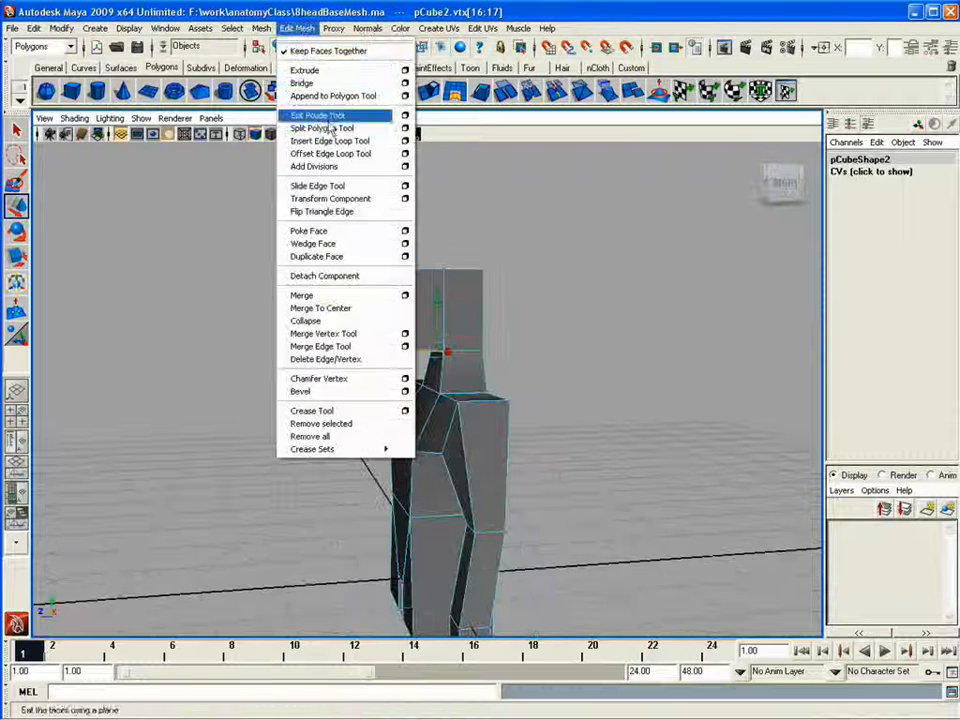
click(318, 114)
key(space)
key(space)
click(367, 397)
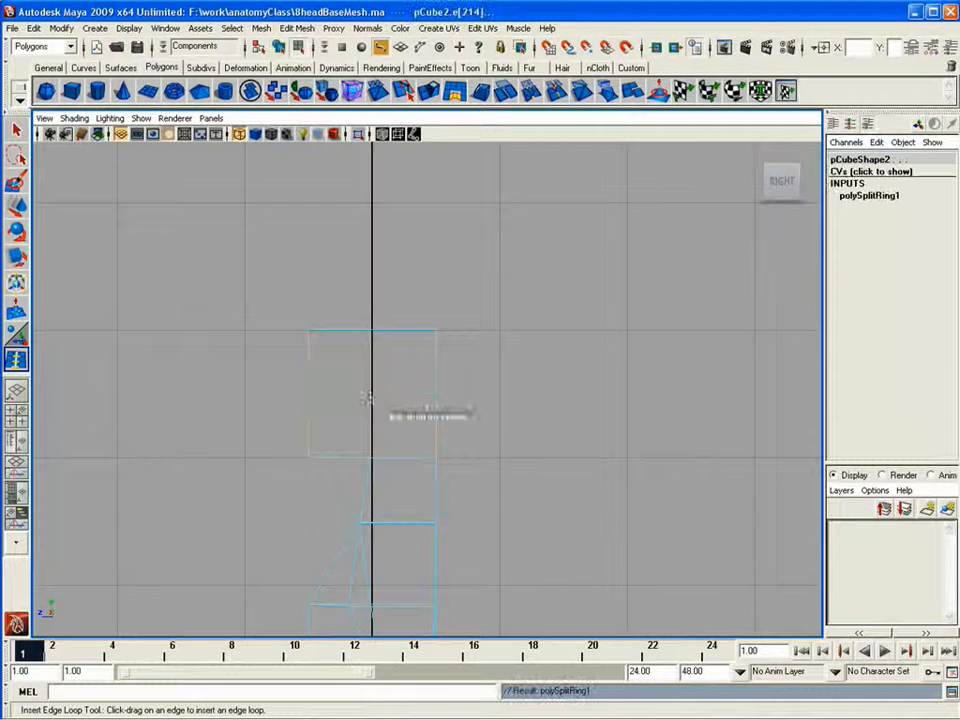
Step: Move the vertices under the jaw forward and the front neck-base vertices slightly back in the side view
key(w)
key(F9)
drag(358, 438, 392, 465)
drag(328, 457, 306, 457)
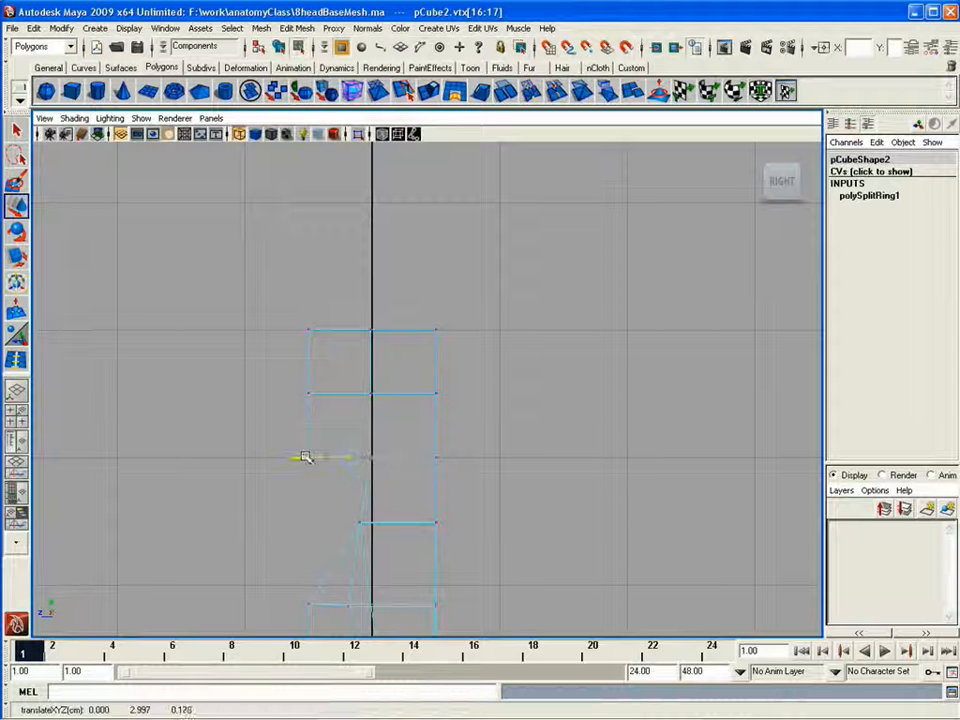
drag(335, 501, 392, 543)
drag(313, 521, 325, 523)
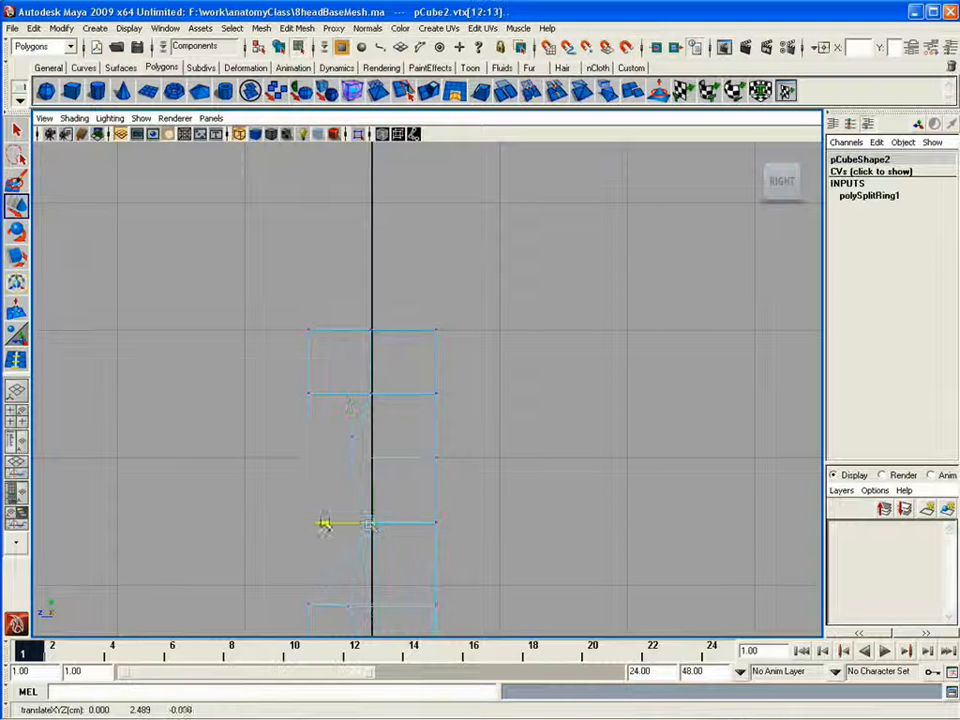
Step: Select the two upper-back vertices at chest height and move them backward
mouse_move(492, 612)
alt+middle_down()
mouse_move(514, 394)
mouse_move(511, 310)
alt+middle_up()
drag(424, 270, 493, 437)
key(space)
key(space)
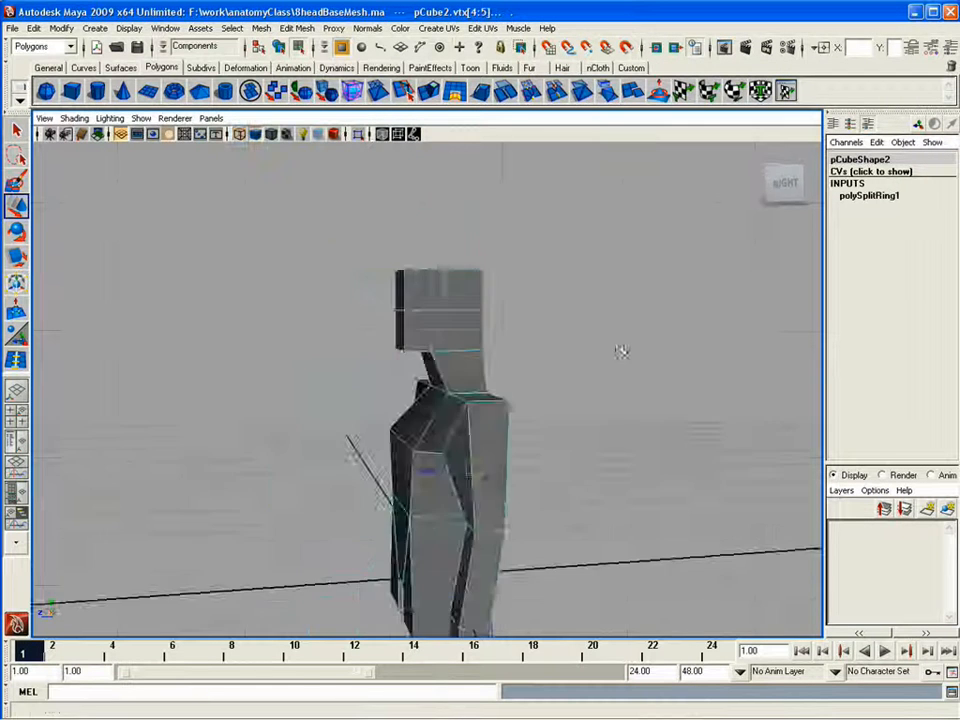
alt+drag(621, 351, 306, 519)
alt+drag(538, 501, 572, 531)
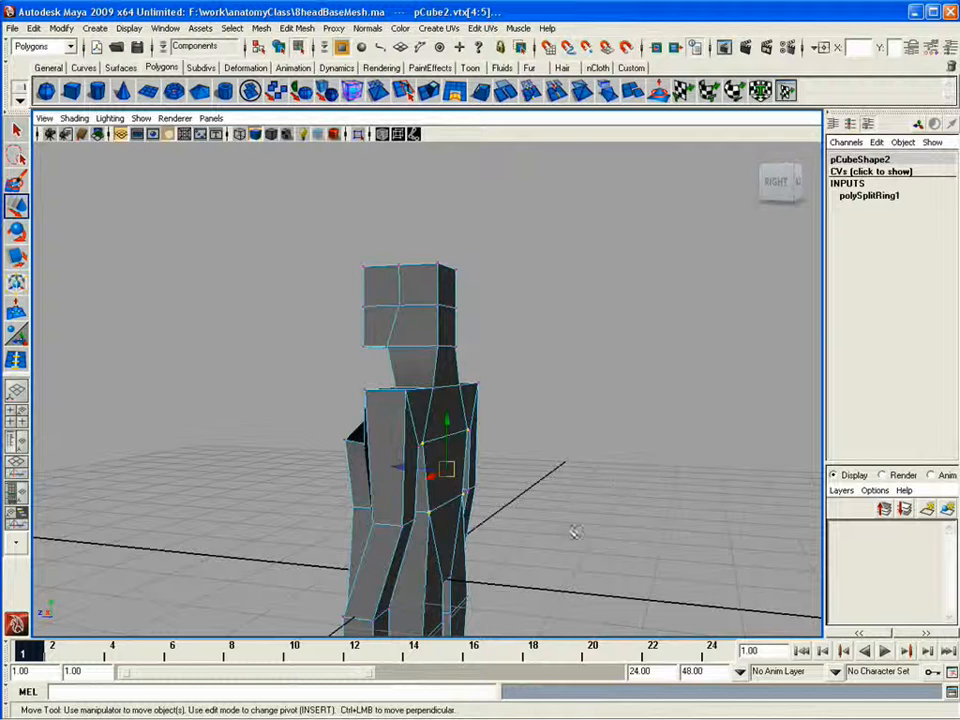
drag(494, 462, 408, 418)
drag(398, 434, 422, 437)
key(space)
key(space)
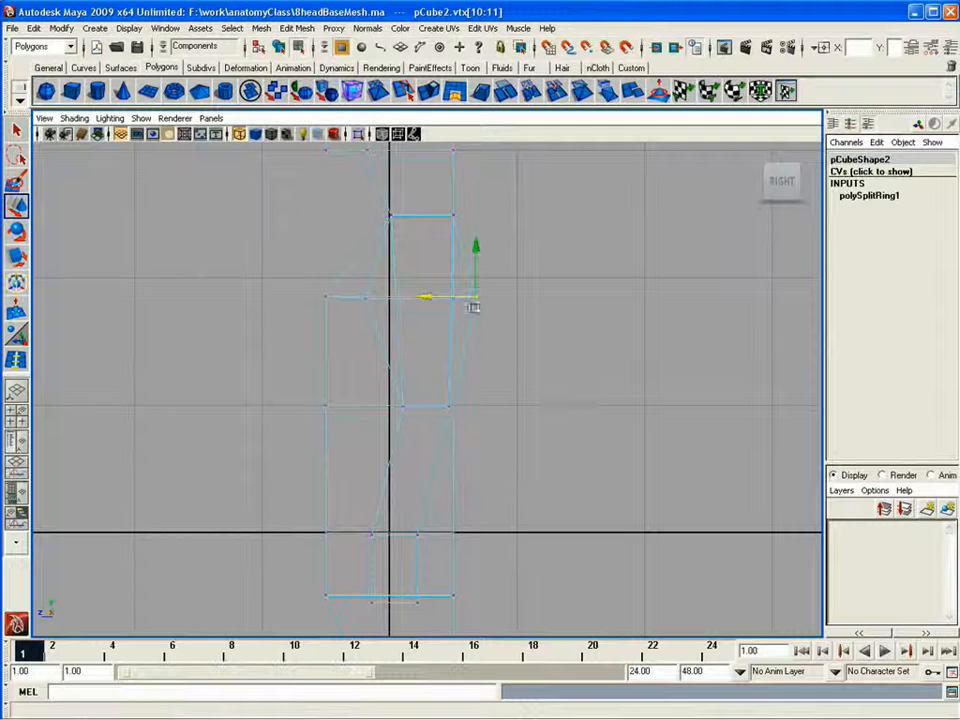
Step: Select the two back waist vertices and move them forward in the side view to hollow the lower back
key(space)
key(space)
alt+drag(459, 435, 355, 440)
drag(345, 485, 390, 516)
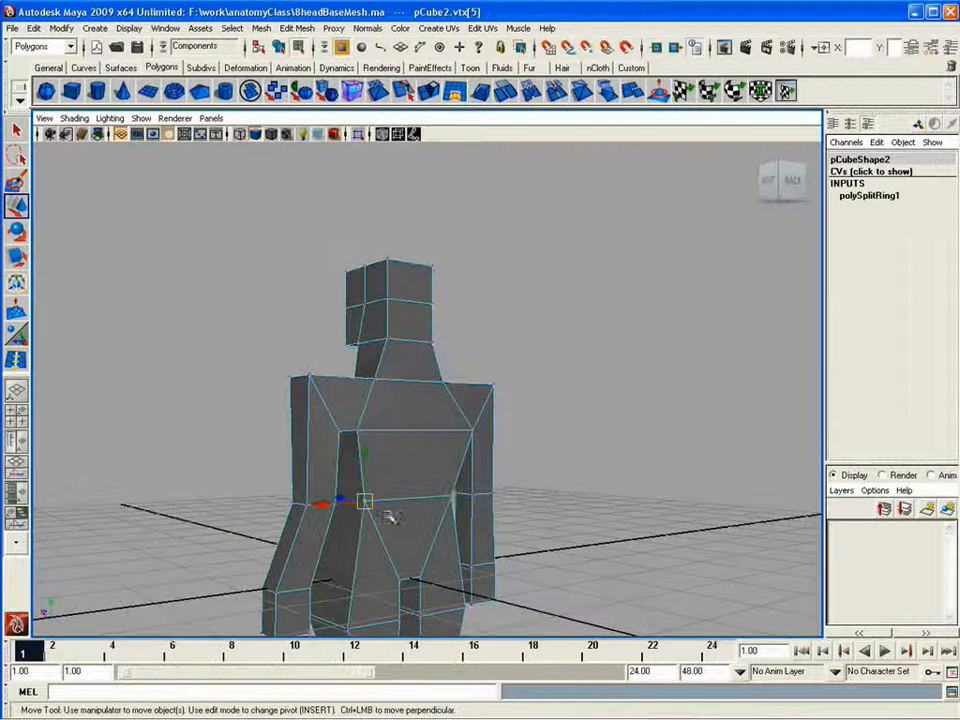
shift+click(452, 497)
key(space)
key(space)
drag(409, 407, 499, 407)
Step: Move the whole waist row's vertices slightly down in the front view
key(space)
key(space)
key(space)
key(space)
drag(453, 345, 454, 356)
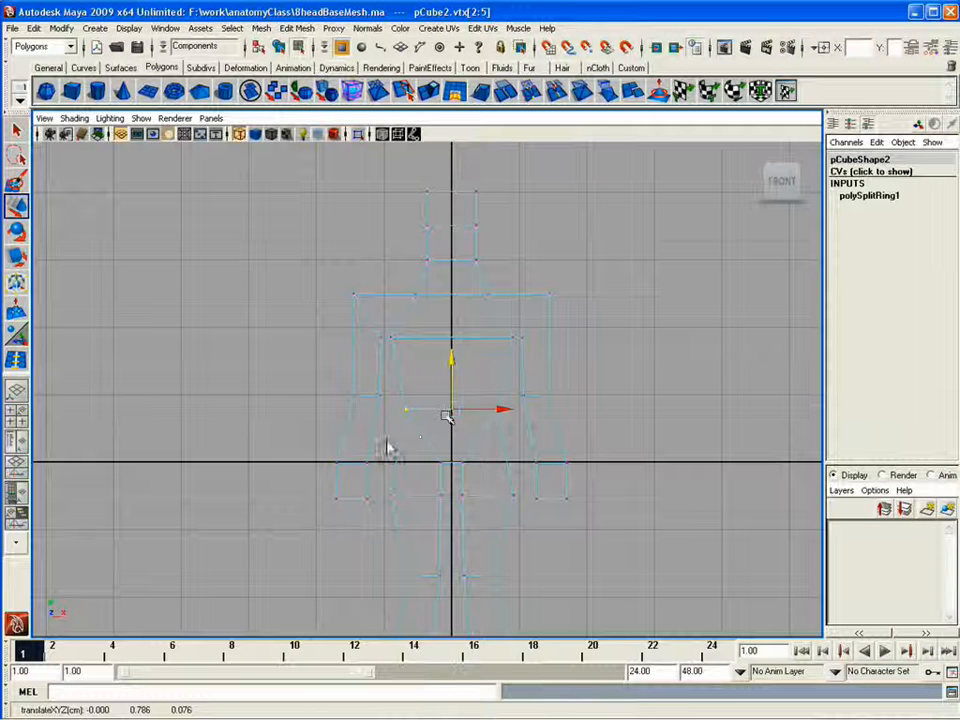
mouse_move(402, 398)
mouse_down()
mouse_move(394, 420)
mouse_move(401, 397)
mouse_up()
mouse_move(497, 403)
mouse_down()
mouse_move(498, 421)
mouse_move(497, 406)
mouse_up()
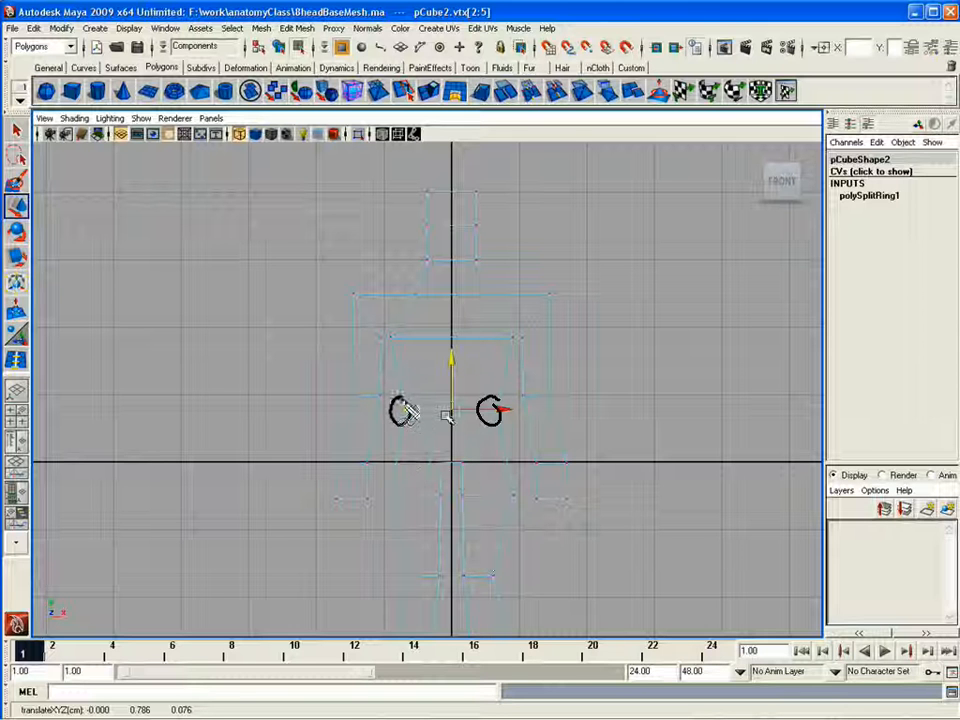
mouse_move(428, 388)
mouse_down()
mouse_move(460, 392)
mouse_move(452, 466)
mouse_move(492, 425)
mouse_up()
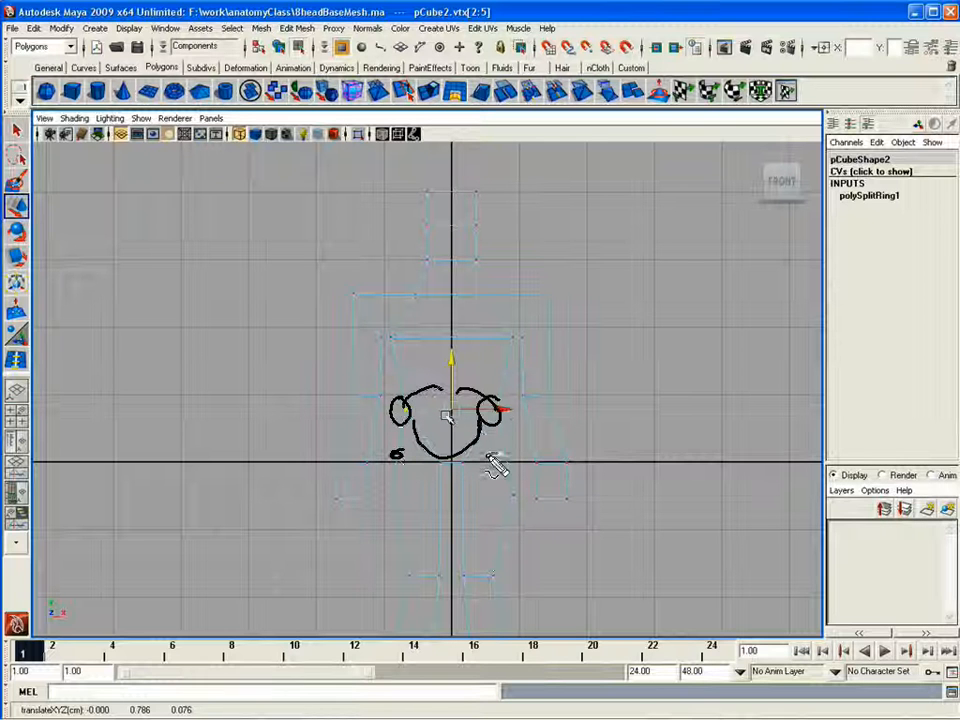
drag(488, 455, 494, 458)
mouse_move(398, 362)
mouse_down()
mouse_move(400, 377)
mouse_move(448, 364)
mouse_move(462, 374)
mouse_up()
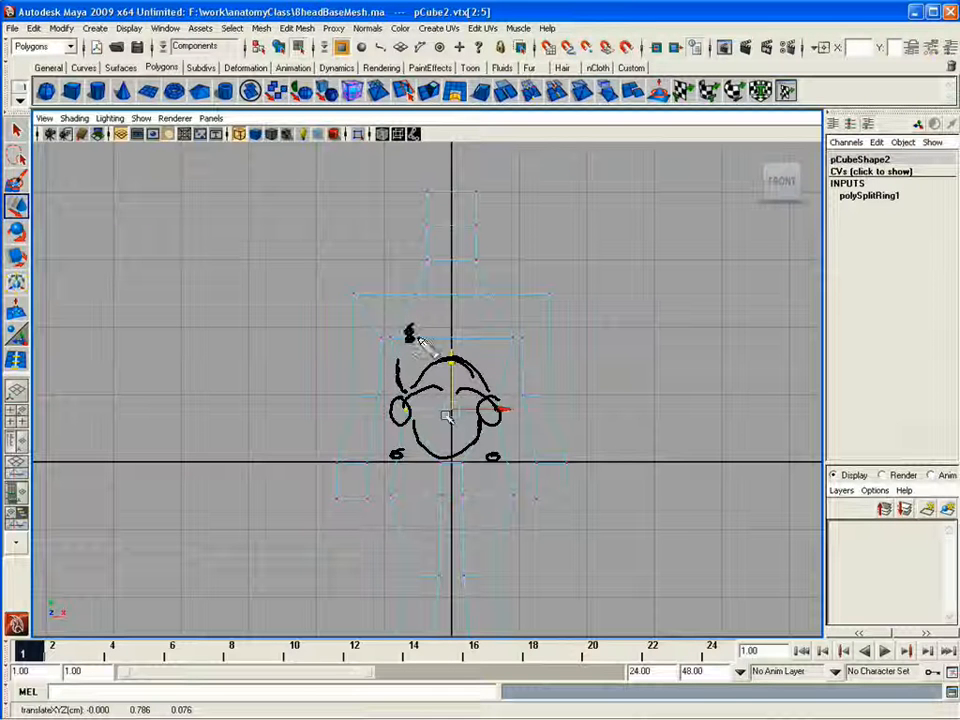
drag(492, 326, 400, 353)
drag(456, 340, 431, 367)
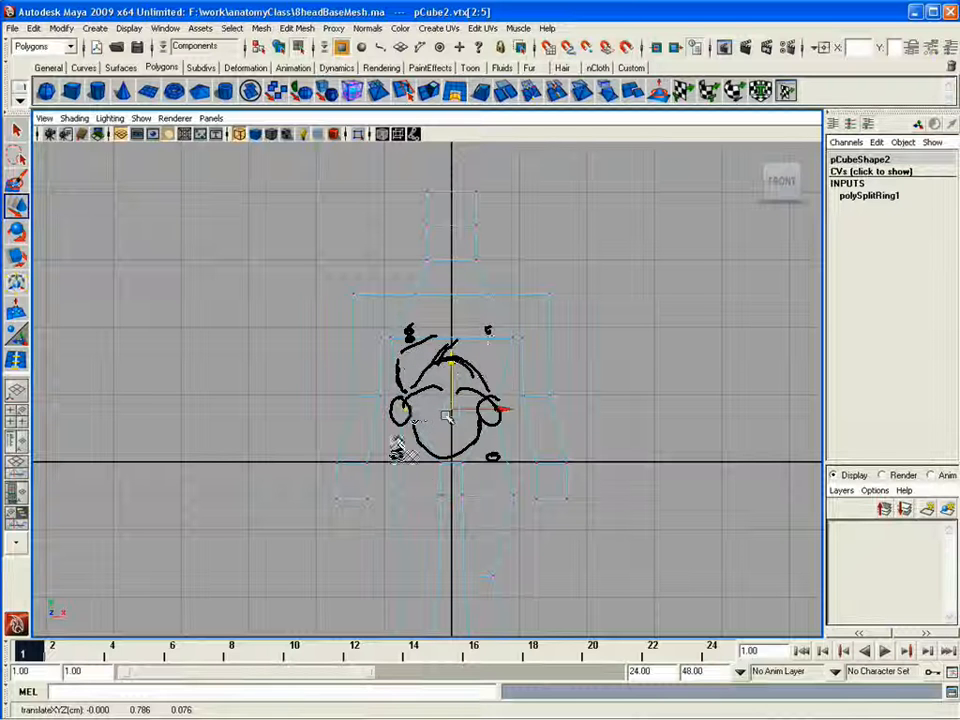
drag(400, 448, 394, 458)
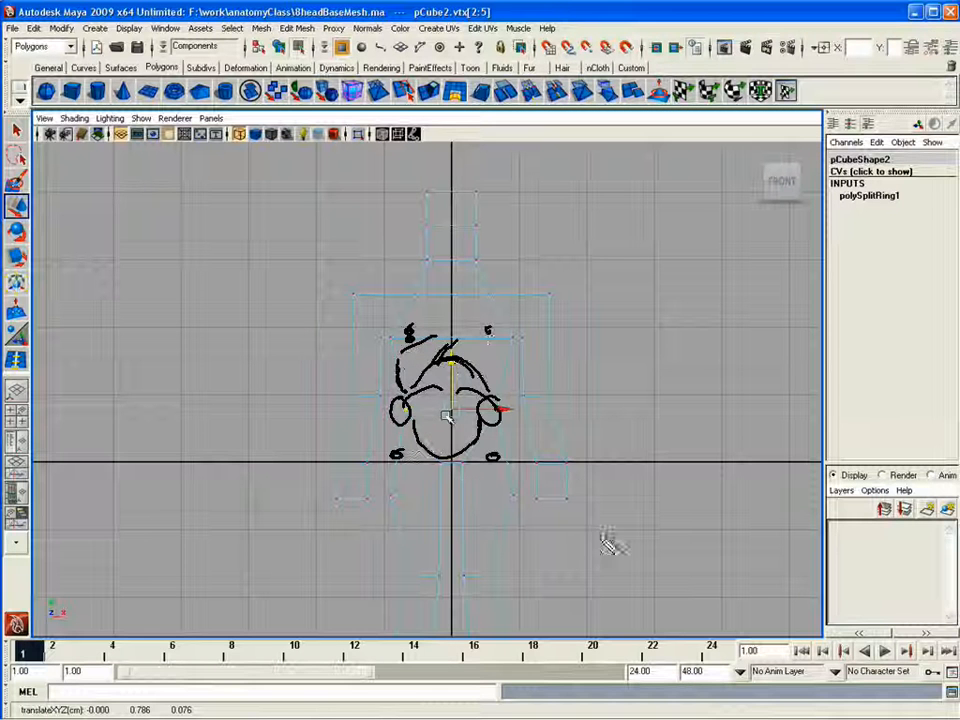
key(Escape)
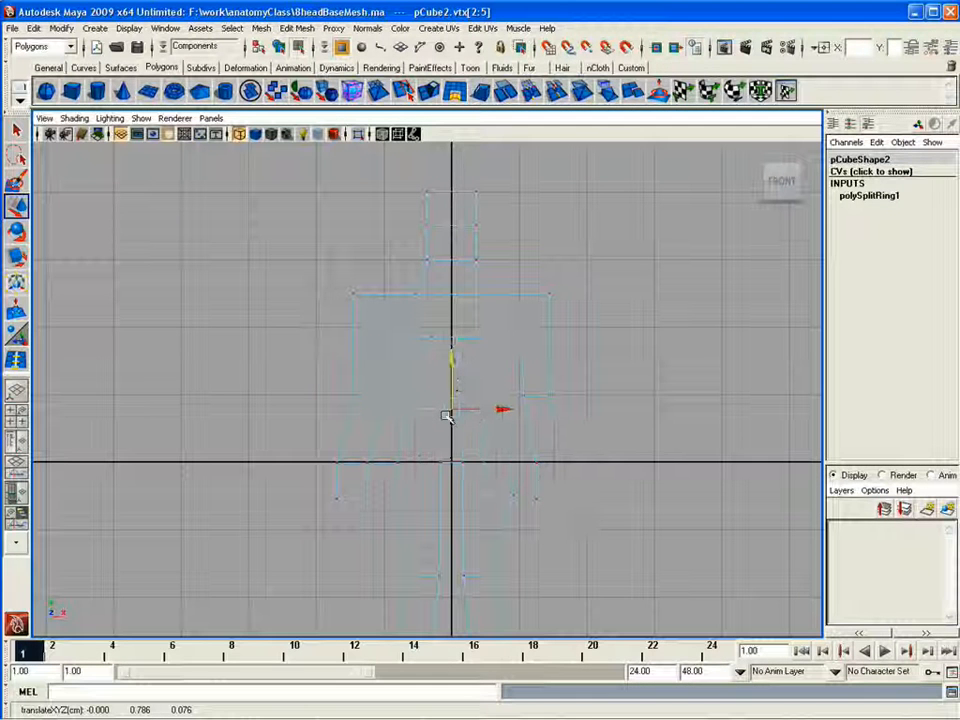
Step: Scale the waist row's vertices narrower, and scale the hip row's vertices horizontally inward
key(r)
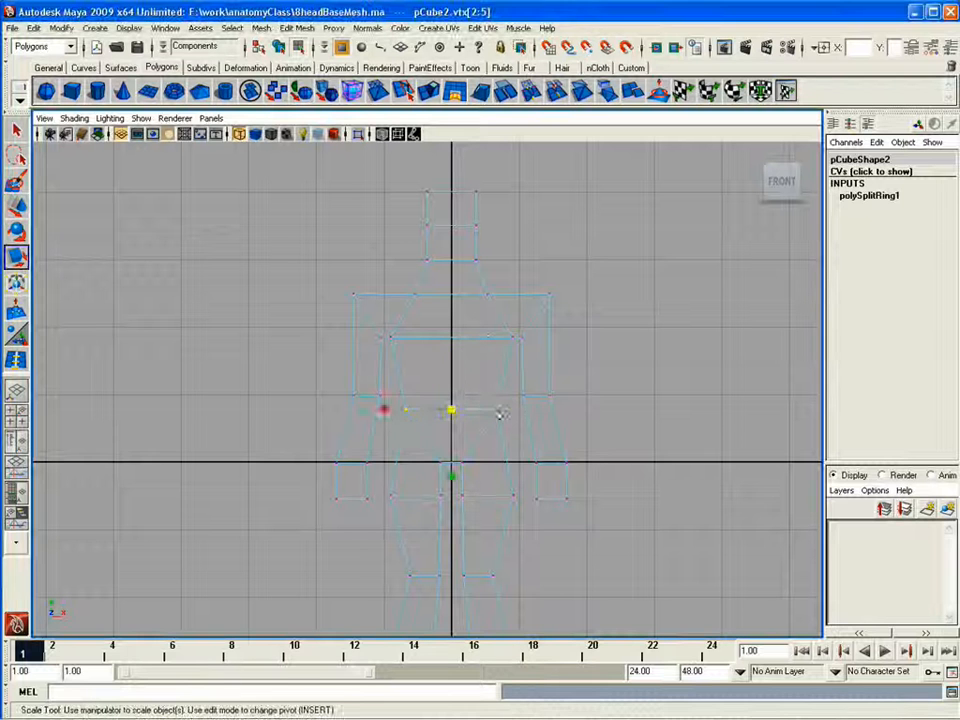
mouse_move(383, 409)
mouse_down()
mouse_move(403, 404)
mouse_move(392, 405)
mouse_up()
drag(538, 519, 530, 490)
drag(519, 497, 509, 497)
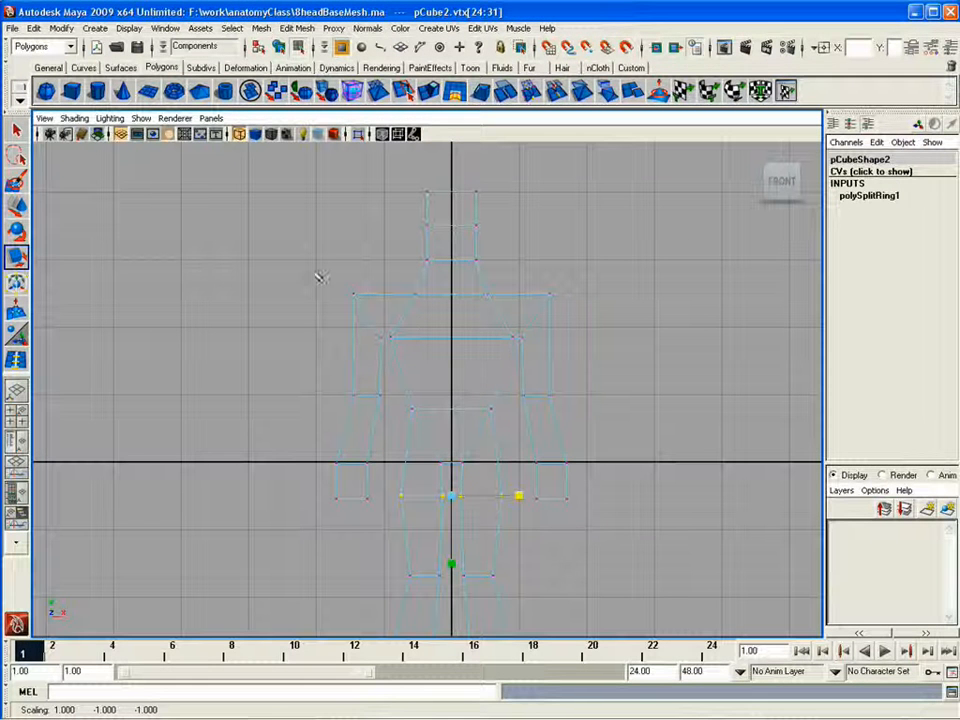
Step: Select the outer shoulder, arm and hand vertices without the torso and scale them inward toward the body
drag(319, 278, 466, 477)
ctrl+drag(409, 457, 392, 402)
drag(384, 396, 400, 395)
click(558, 336)
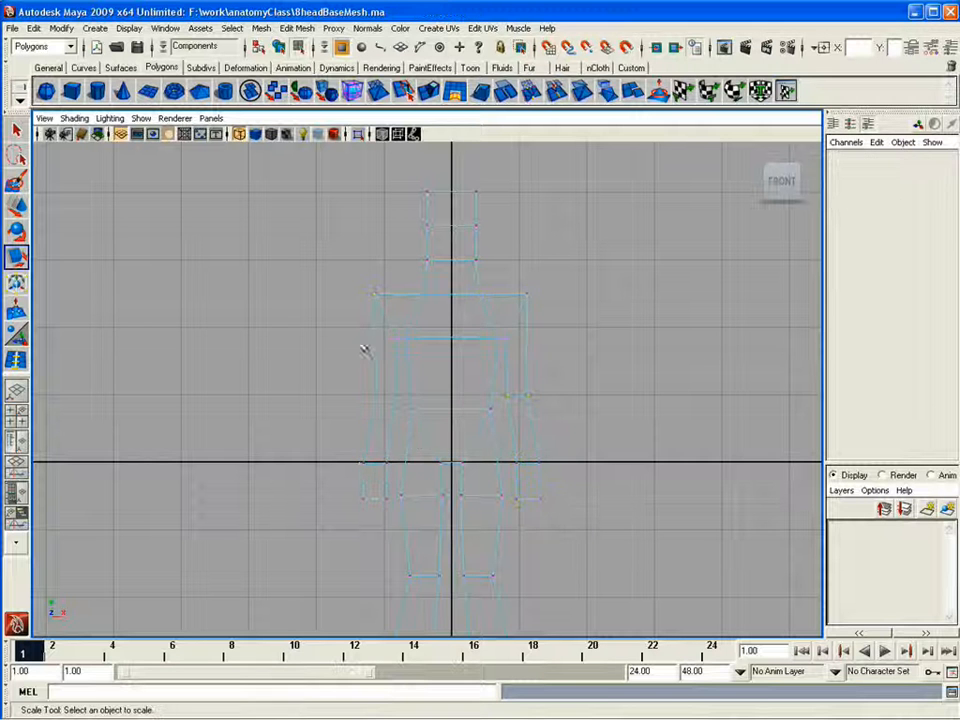
Step: Scale the calf row's vertices and the knee row's vertices horizontally inward in the front view
alt+middle_drag(410, 436, 403, 238)
drag(388, 428, 542, 467)
drag(518, 441, 500, 441)
drag(390, 364, 522, 394)
drag(514, 378, 502, 378)
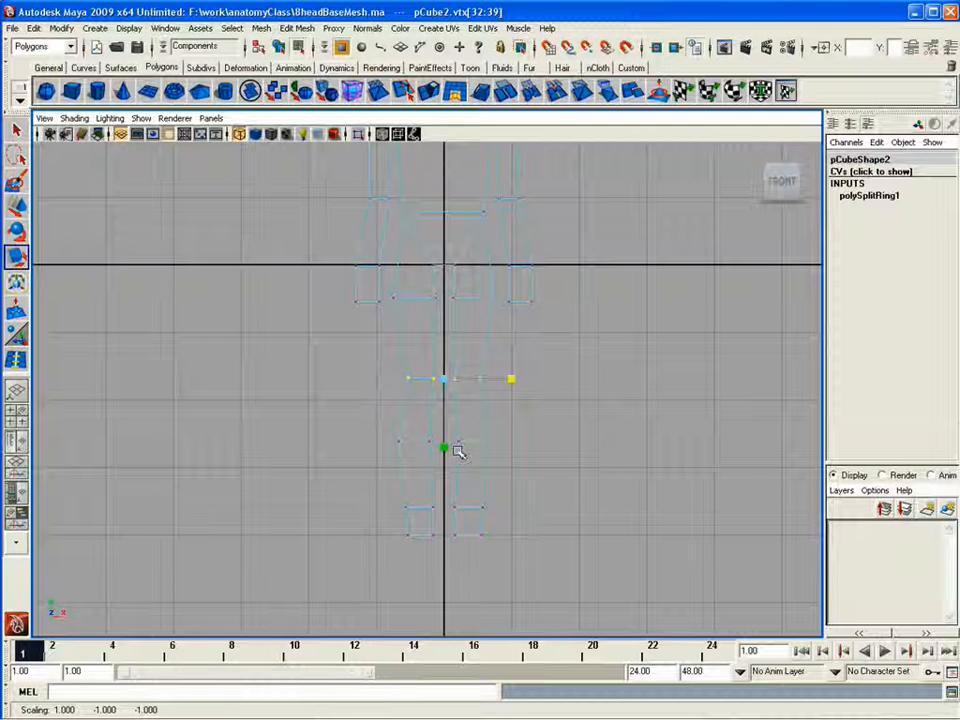
Step: Select the neck-base vertices at shoulder height and scale them horizontally to about the head's width
alt+middle_drag(588, 238, 583, 431)
drag(486, 312, 385, 291)
alt+middle_drag(419, 405, 427, 367)
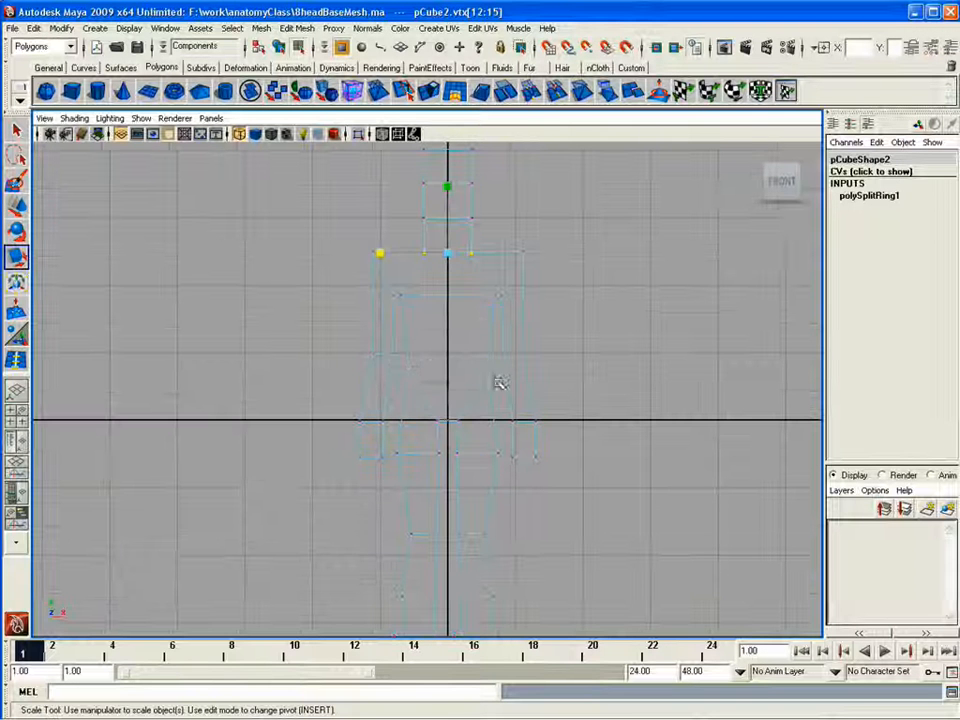
Step: Move the waist row's vertices slightly down and insert a horizontal edge loop around the torso just above them
drag(500, 383, 398, 357)
key(w)
drag(448, 315, 449, 302)
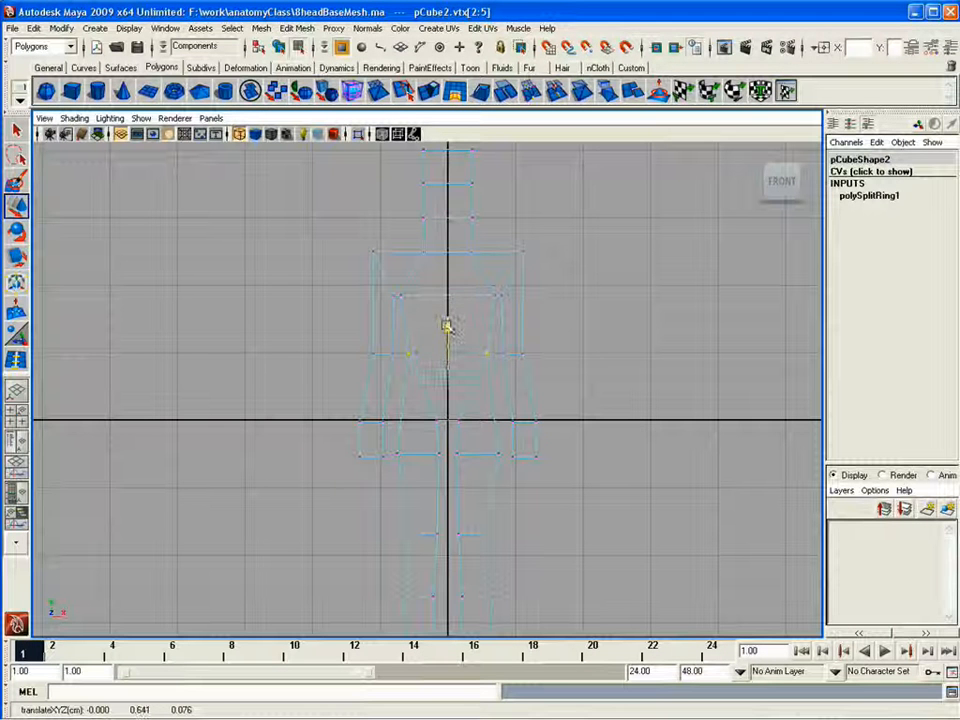
click(297, 28)
click(330, 141)
click(409, 354)
Step: Scale the new torso edge loop slightly thinner from front to back in the side view
key(r)
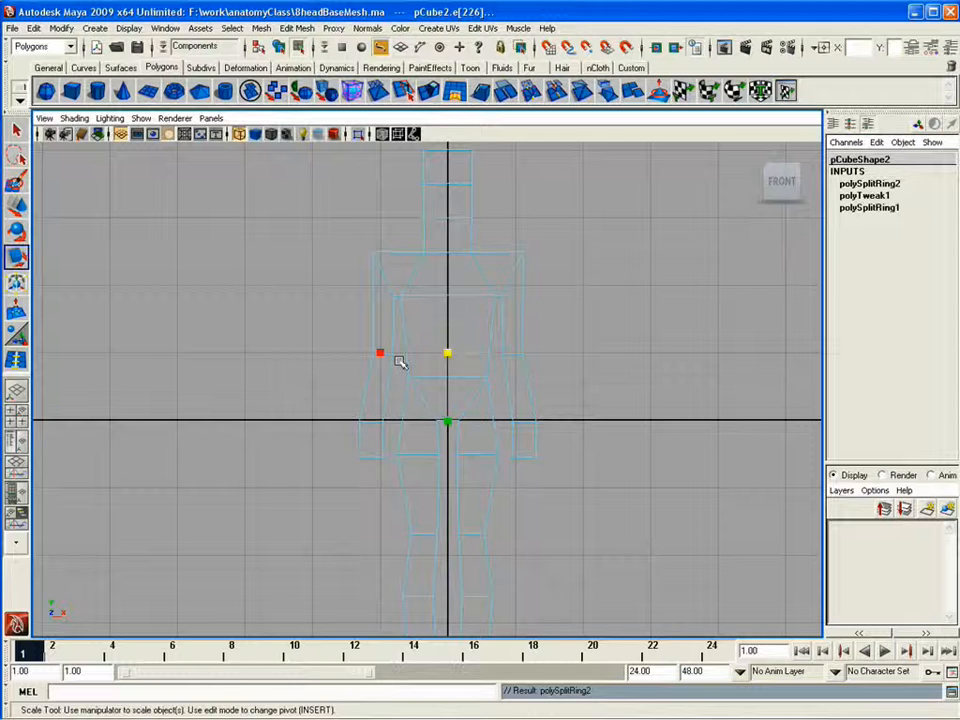
key(space)
drag(530, 405, 600, 405)
alt+middle_drag(319, 405, 339, 367)
drag(339, 367, 346, 367)
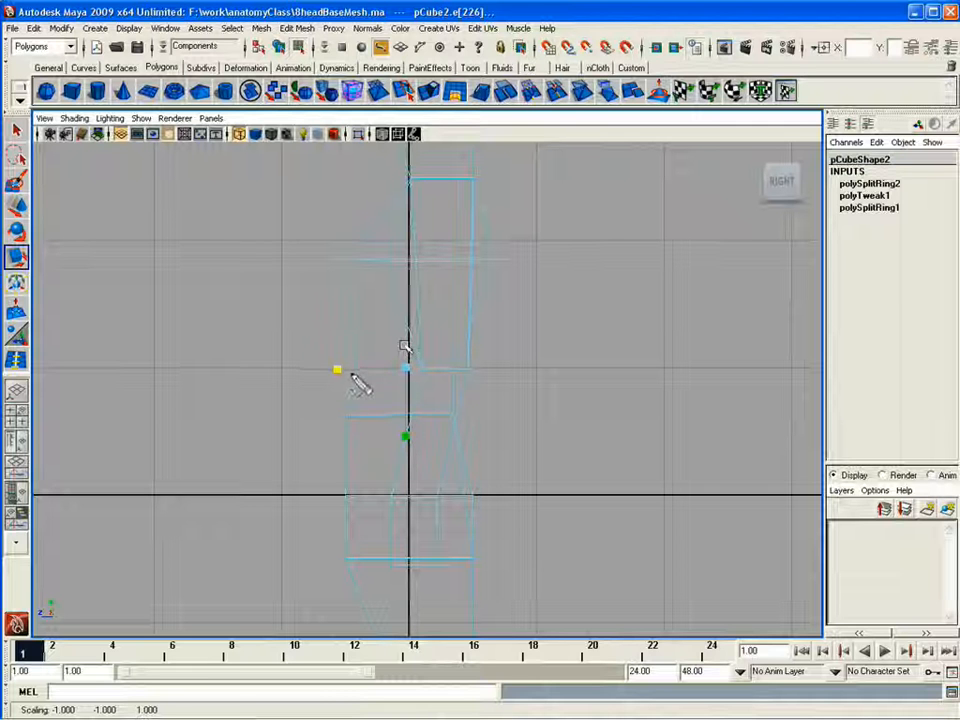
drag(349, 372, 334, 417)
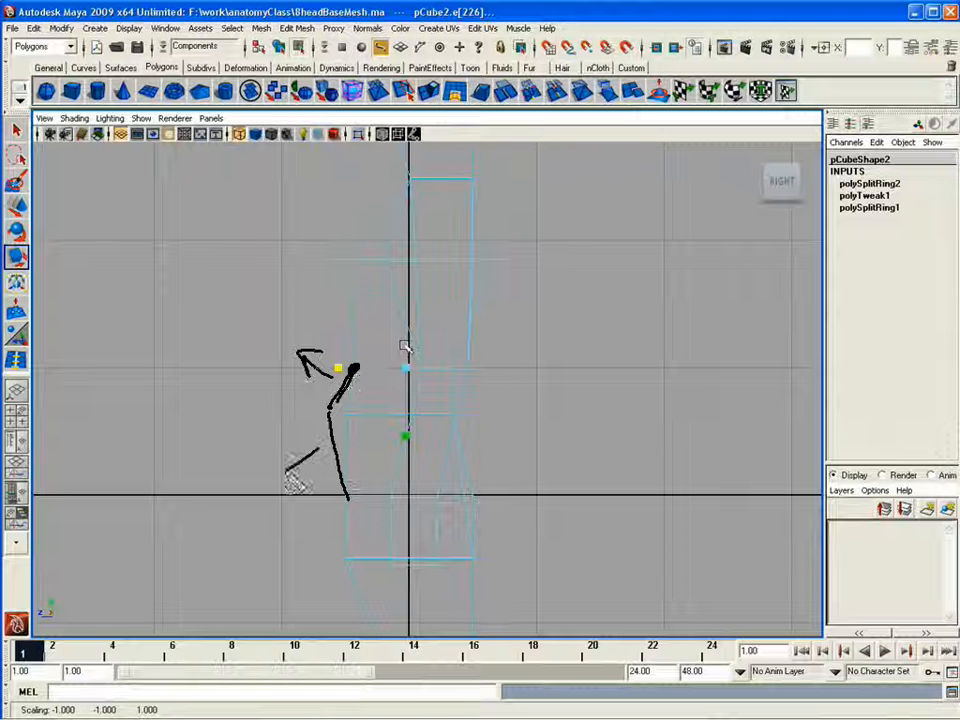
drag(295, 480, 308, 485)
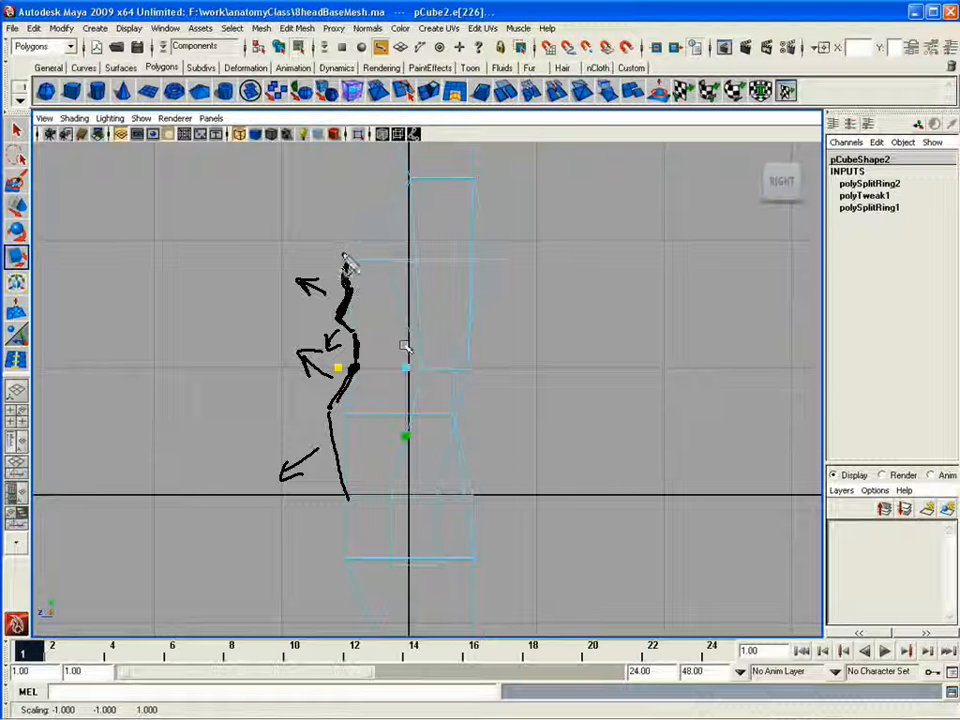
drag(352, 256, 398, 255)
drag(395, 182, 358, 250)
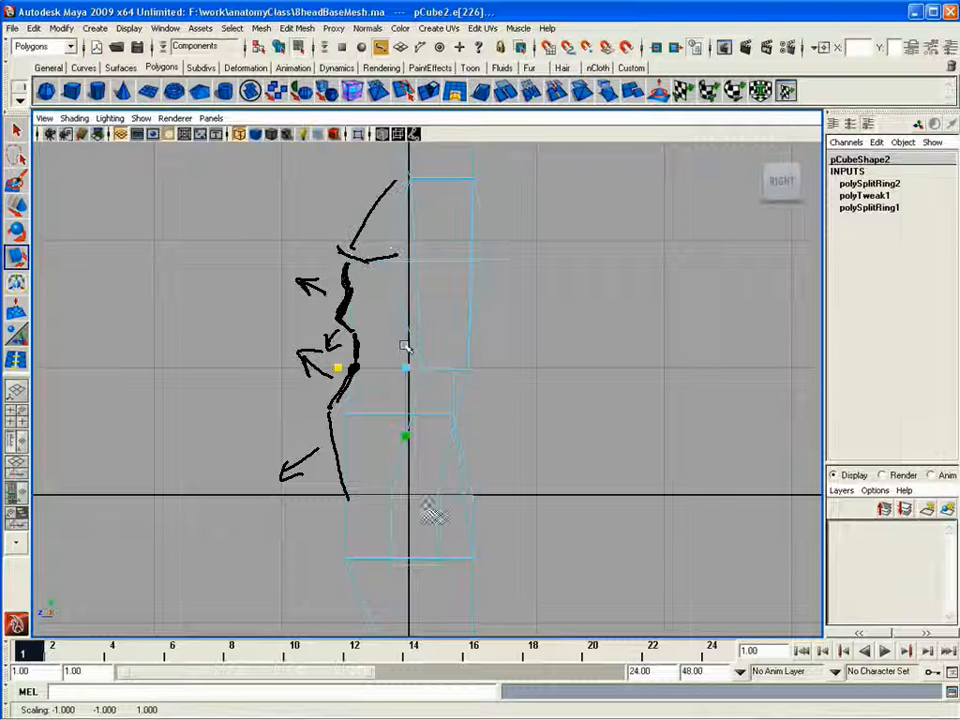
key(Escape)
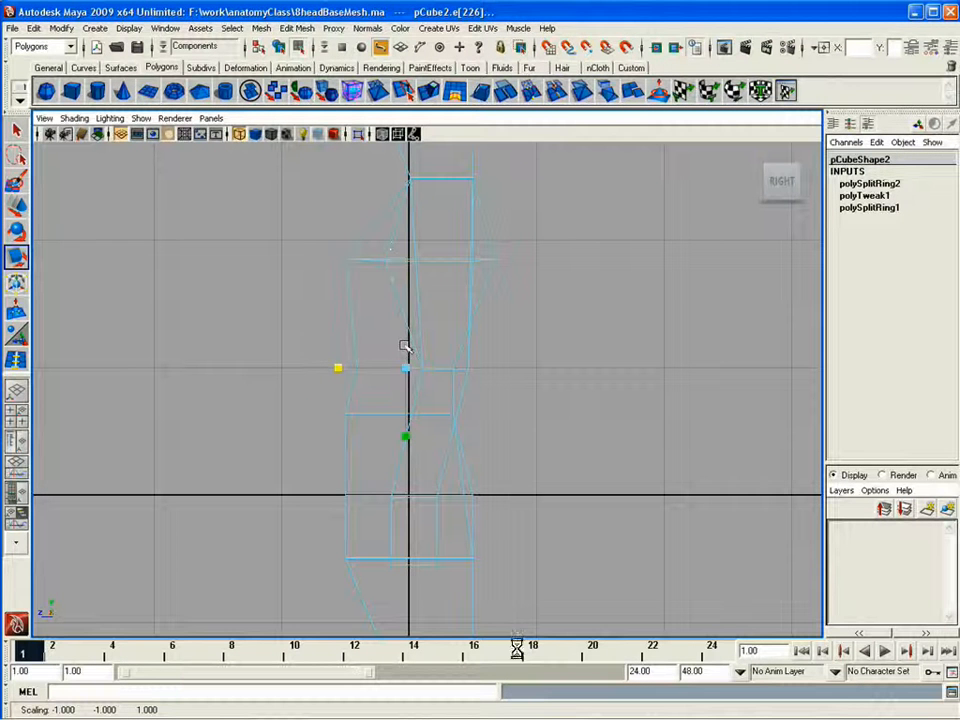
Step: Select the knee row's vertices in the front view and shift them slightly vertically
key(space)
key(space)
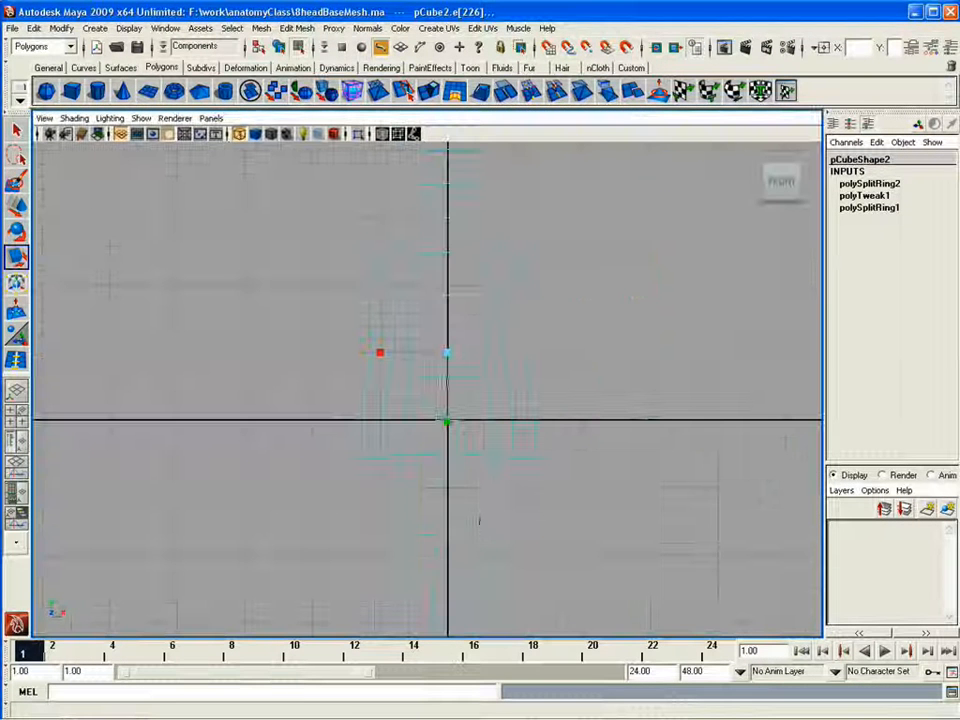
alt+middle_drag(458, 550, 474, 448)
right_drag(440, 440, 376, 440)
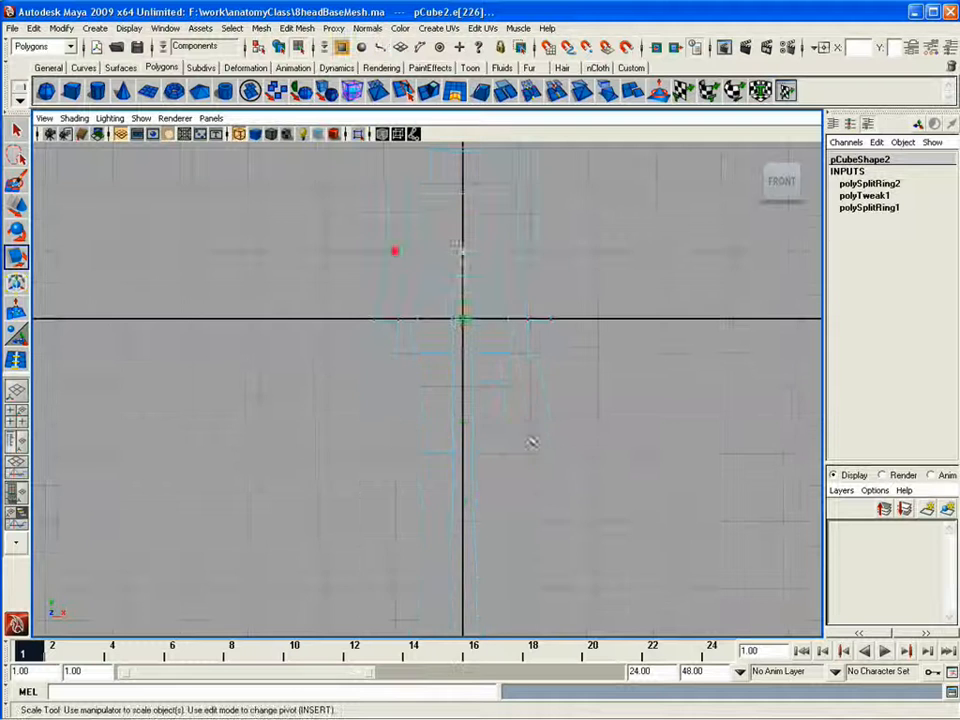
drag(531, 440, 405, 408)
key(w)
mouse_move(465, 378)
mouse_down()
mouse_move(466, 368)
mouse_move(463, 386)
mouse_up()
Step: Select the two outer upper-thigh vertices in the front view
alt+middle_drag(463, 386, 437, 525)
alt+right_drag(437, 525, 472, 525)
drag(372, 479, 390, 499)
shift+drag(478, 474, 500, 498)
alt+middle_drag(471, 493, 440, 580)
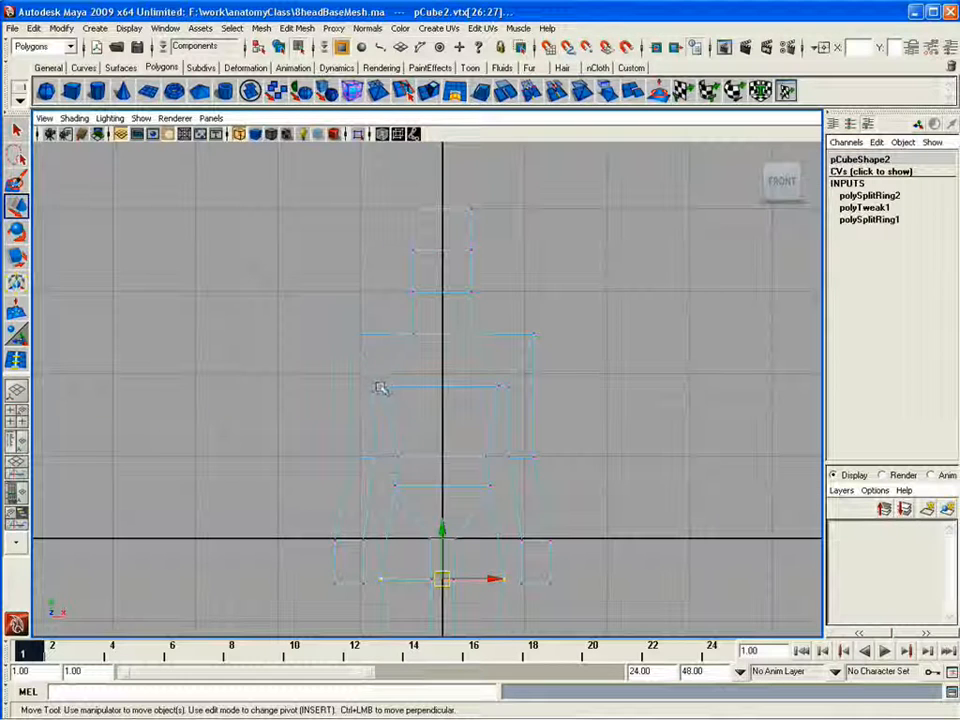
Step: Examine the torso and hips in perspective from several angles, comparing the smoothed preview with the unsmoothed mesh
key(space)
key(space)
mouse_move(604, 324)
alt+mouse_down()
mouse_move(471, 403)
mouse_move(370, 505)
mouse_move(370, 440)
alt+mouse_up()
alt+right_drag(370, 420, 448, 407)
click(448, 407)
alt+drag(320, 420, 470, 480)
drag(490, 520, 519, 331)
click(397, 325)
mouse_move(590, 336)
alt+mouse_down()
mouse_move(476, 270)
mouse_move(662, 324)
mouse_move(580, 322)
alt+mouse_up()
key(F8)
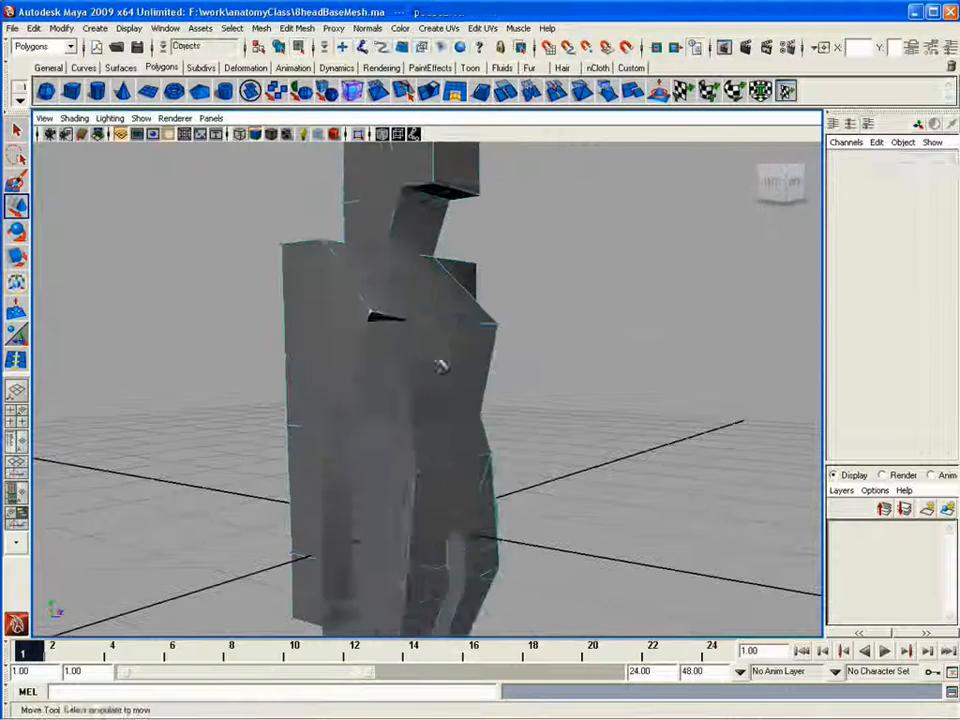
key(3)
alt+drag(418, 354, 684, 412)
key(1)
mouse_move(684, 412)
alt+middle_down()
mouse_move(729, 262)
mouse_move(700, 420)
alt+middle_up()
alt+right_drag(540, 430, 600, 430)
alt+drag(600, 430, 590, 455)
Step: Select the rear edge of the upper-thigh row under the buttocks and move it slightly down
right_drag(372, 540, 371, 497)
click(369, 487)
alt+drag(556, 452, 478, 452)
middle_drag(477, 457, 471, 476)
alt+drag(584, 437, 566, 425)
Step: Shift the front and back vertices of the knee row slightly forward in the side view
key(space)
key(space)
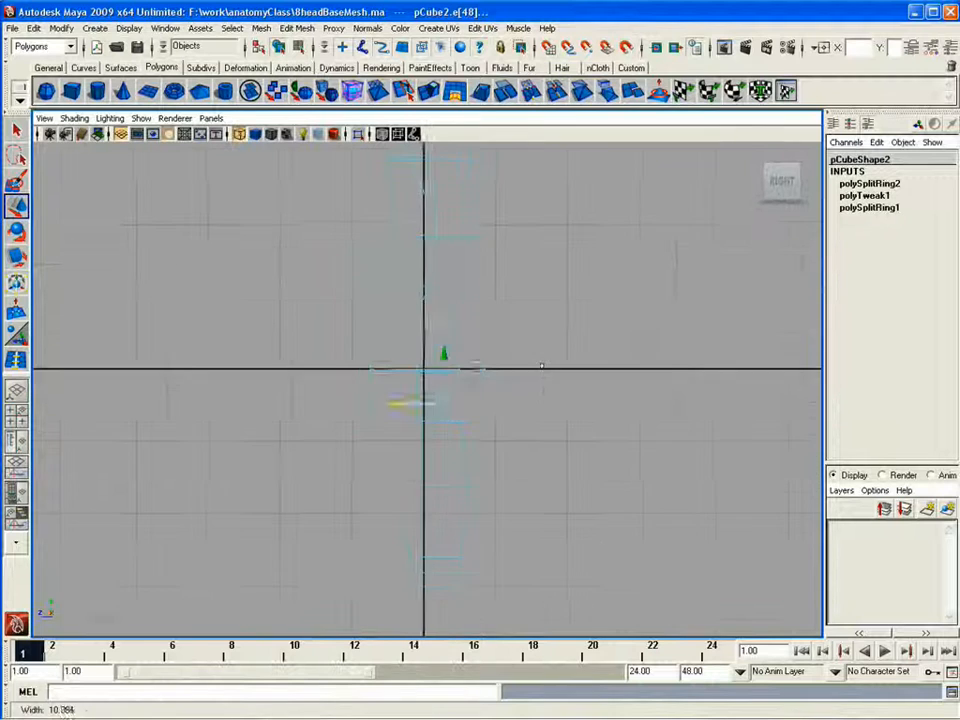
key(space)
key(space)
mouse_move(634, 319)
alt+mouse_down()
mouse_move(343, 225)
mouse_move(906, 339)
alt+mouse_up()
key(space)
key(space)
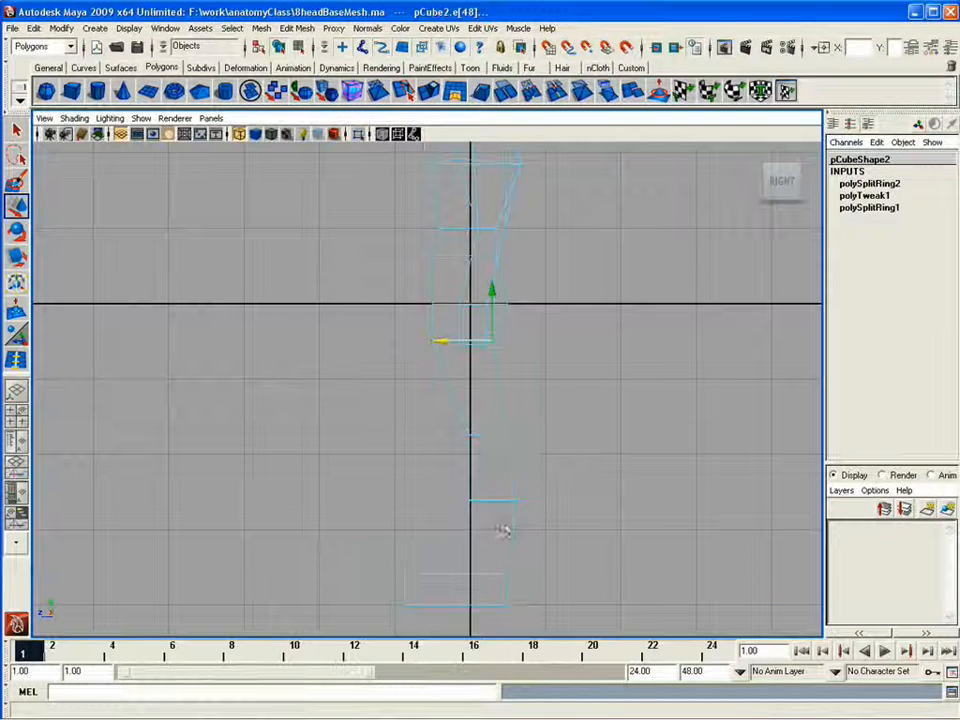
key(F9)
click(472, 437)
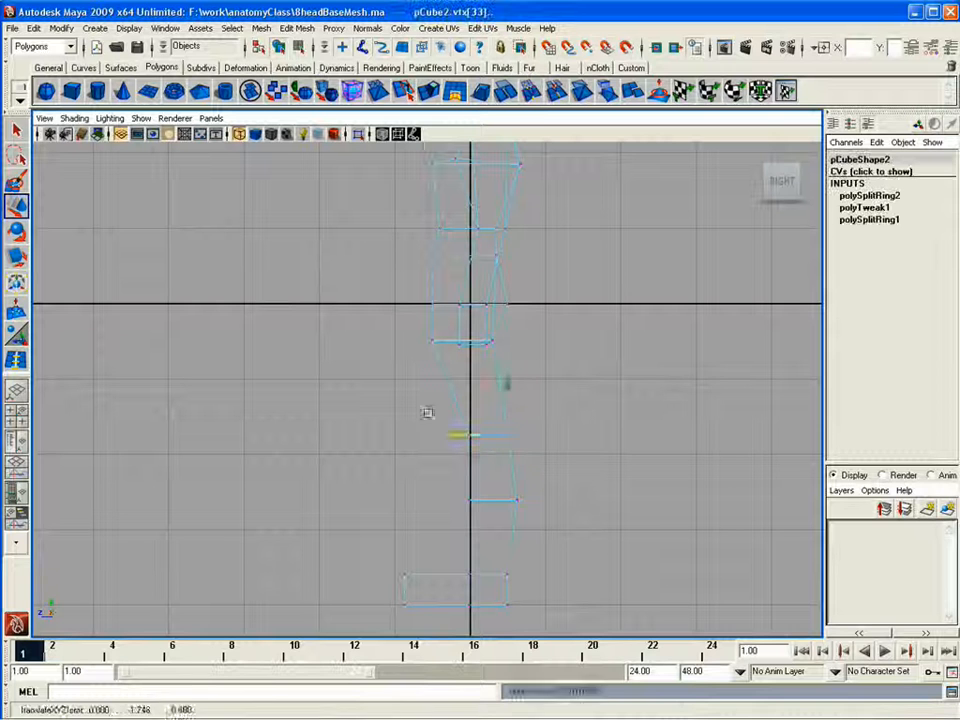
Step: Move the heel vertices slightly forward and lower the upper toe vertices in the side view
click(462, 586)
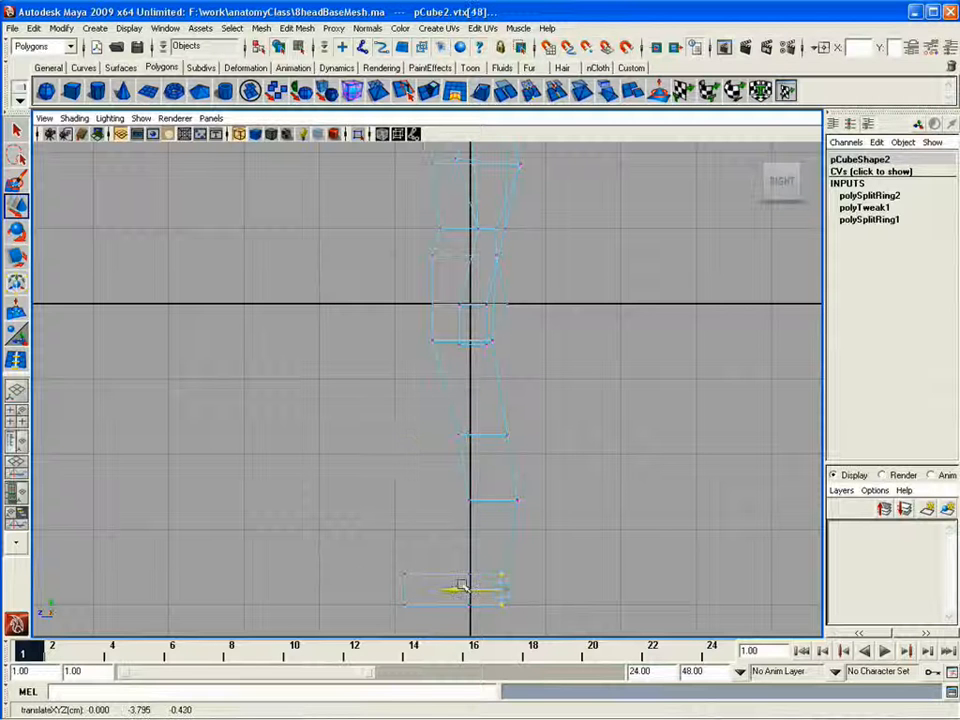
drag(390, 560, 420, 585)
drag(407, 530, 405, 546)
Step: Move the upper-back vertices at shoulder height slightly backward in the side view
key(space)
key(space)
alt+drag(568, 349, 199, 484)
alt+drag(410, 492, 386, 491)
alt+right_drag(386, 491, 592, 390)
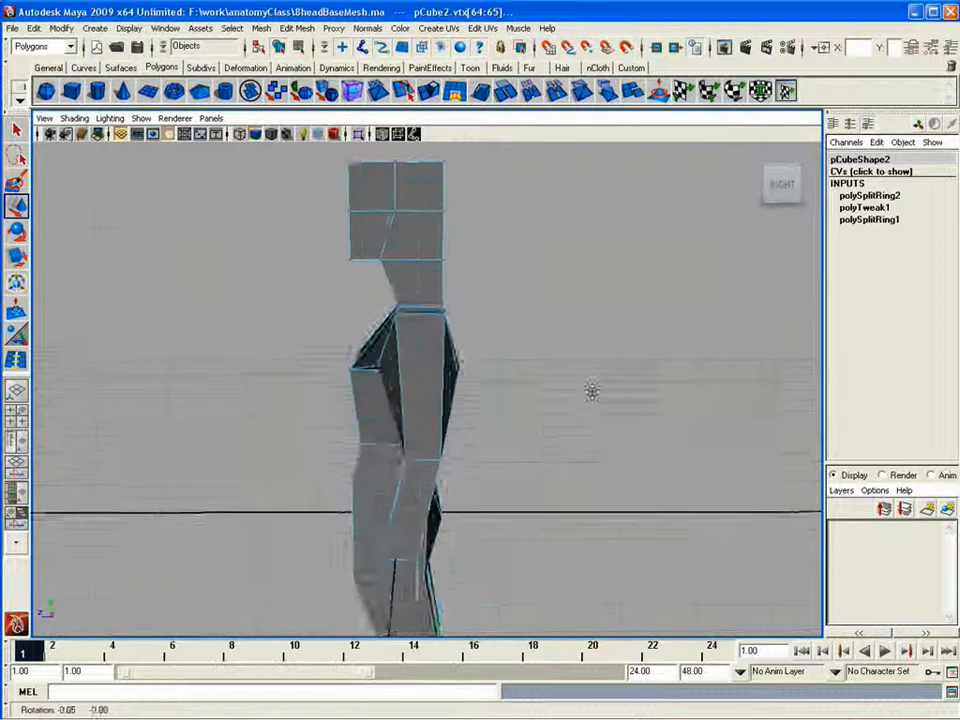
key(space)
key(space)
drag(508, 405, 545, 380)
drag(483, 393, 486, 393)
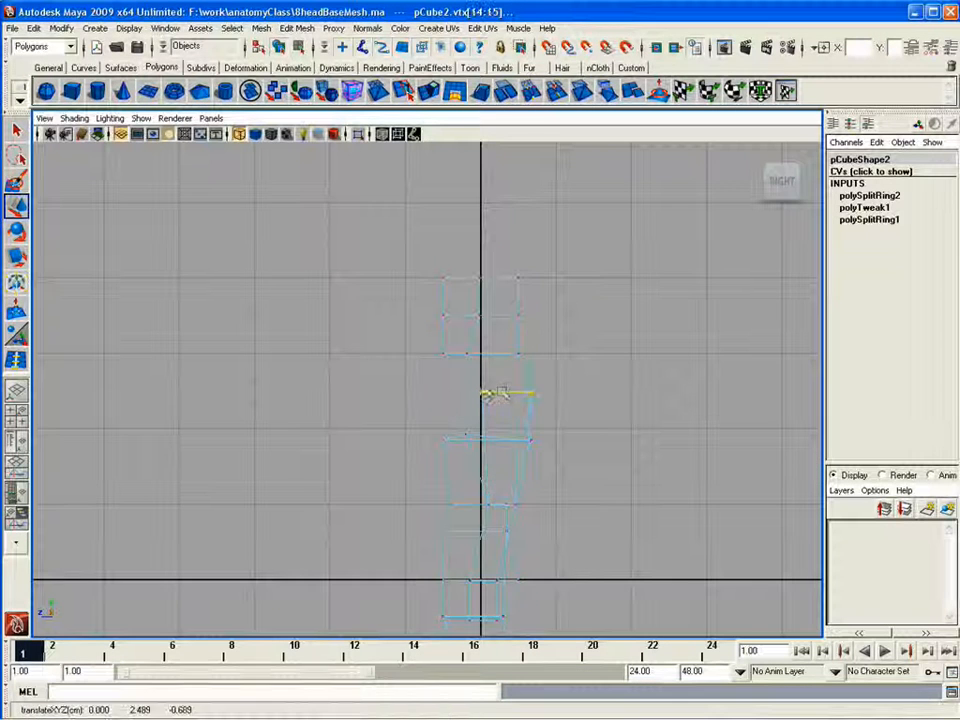
Step: Preview the whole figure smoothed and examine its proportions in perspective
key(space)
key(space)
alt+drag(668, 346, 315, 339)
mouse_move(600, 430)
alt+mouse_down()
mouse_move(356, 445)
mouse_move(441, 441)
alt+mouse_up()
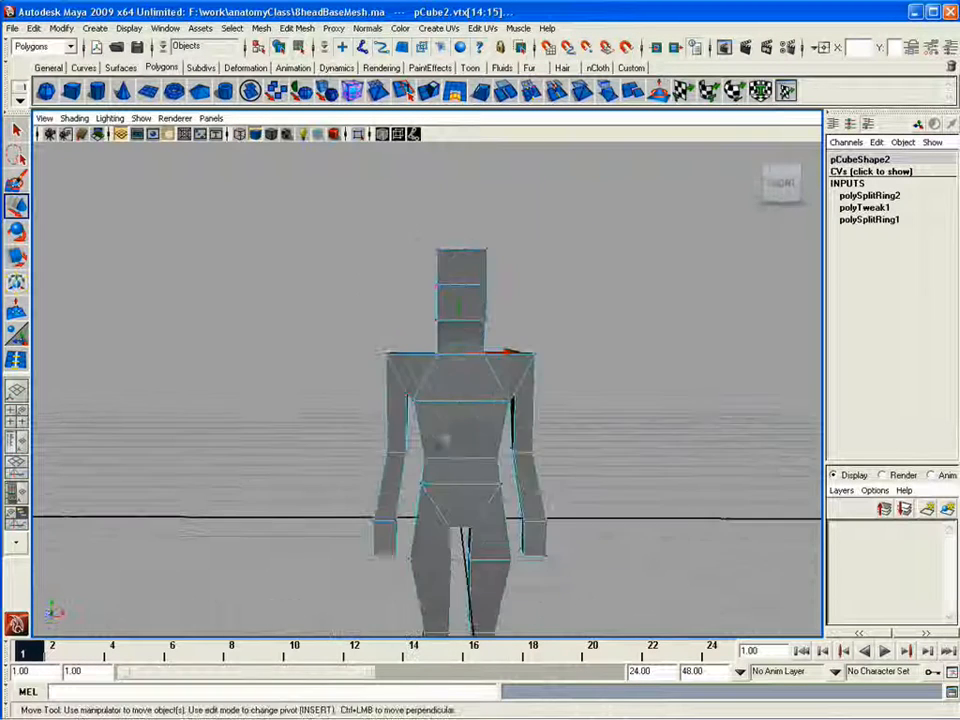
click(600, 351)
click(497, 364)
key(3)
click(617, 352)
alt+drag(617, 352, 440, 408)
click(441, 395)
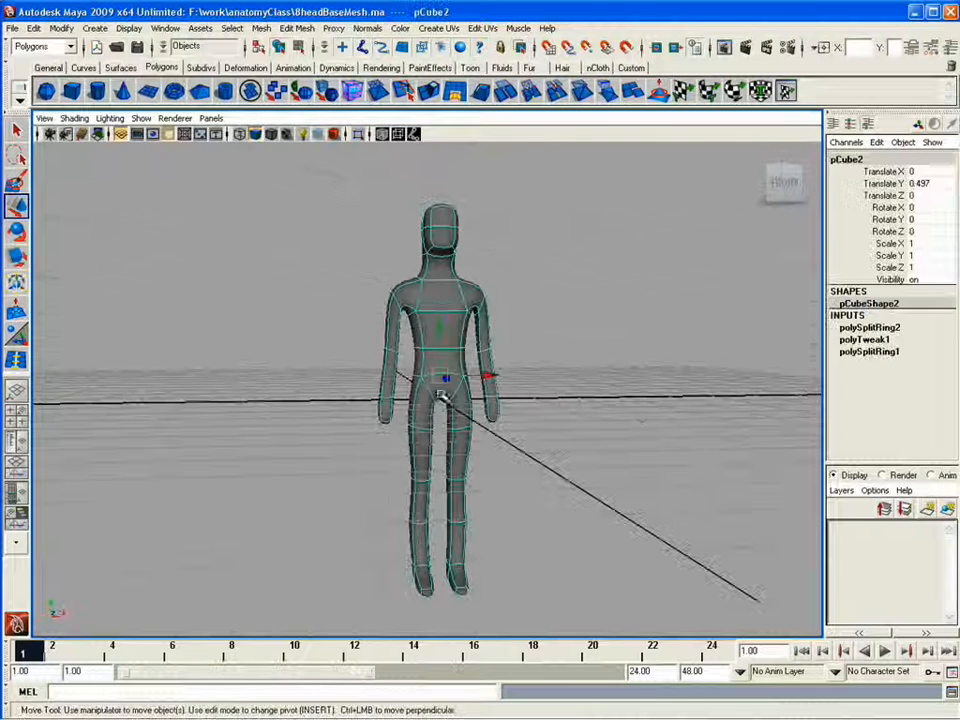
Step: Turn on the smooth preview in the front view and scale the outer thigh and knee vertices horizontally inward
key(1)
key(space)
drag(429, 461, 493, 497)
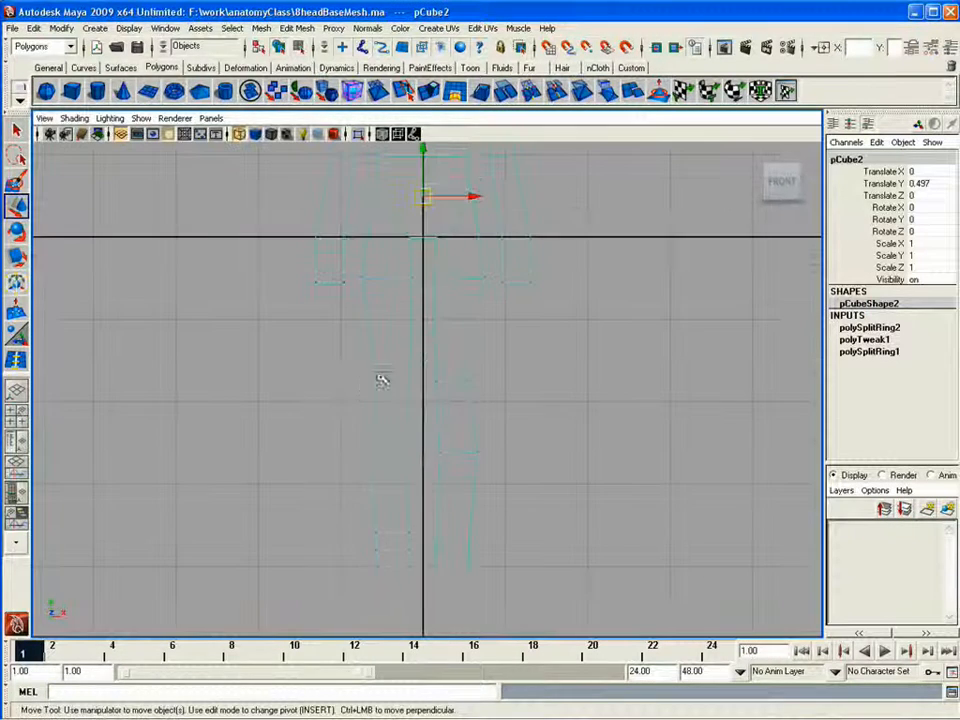
right_drag(382, 380, 340, 380)
drag(354, 368, 394, 540)
ctrl+drag(502, 547, 352, 516)
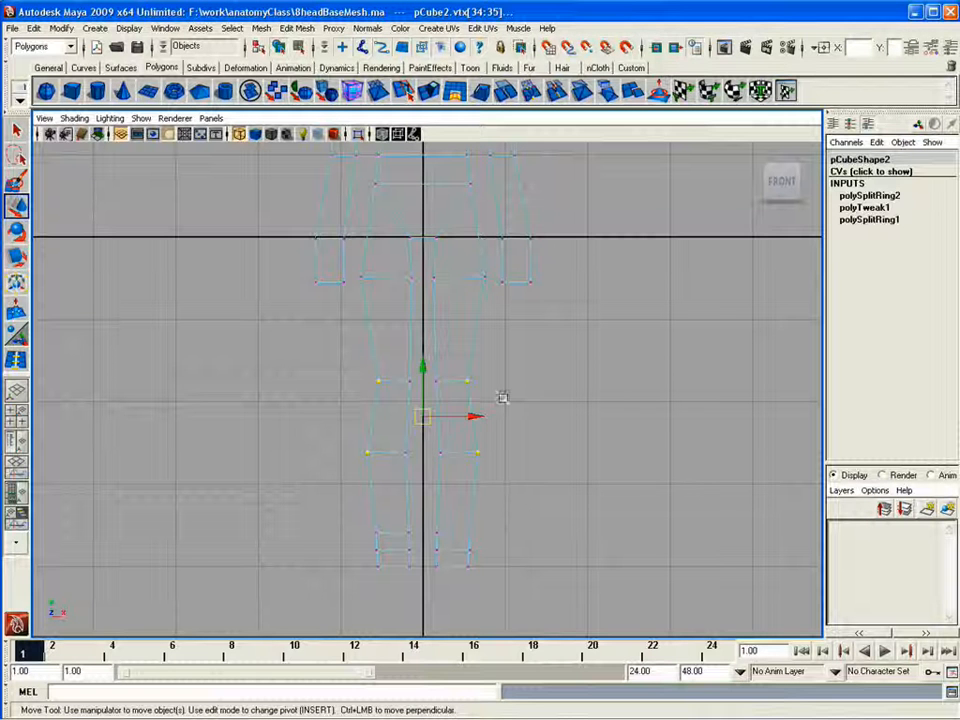
key(r)
key(3)
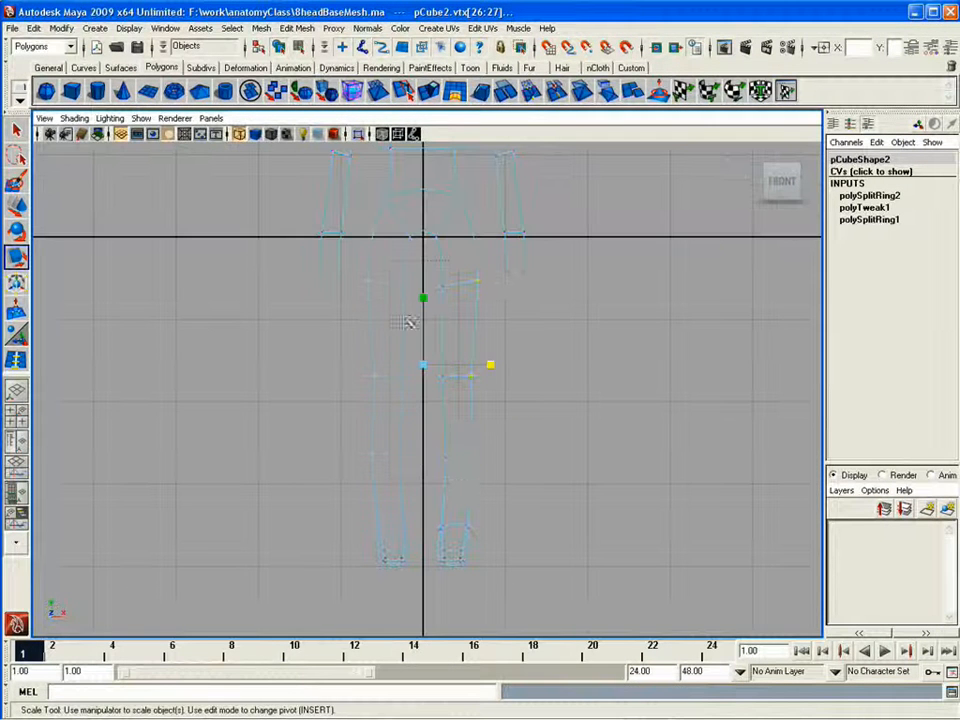
drag(493, 367, 470, 366)
Step: Move the crotch vertices slightly down and raise the waist row's vertices in the front view
drag(452, 218, 382, 238)
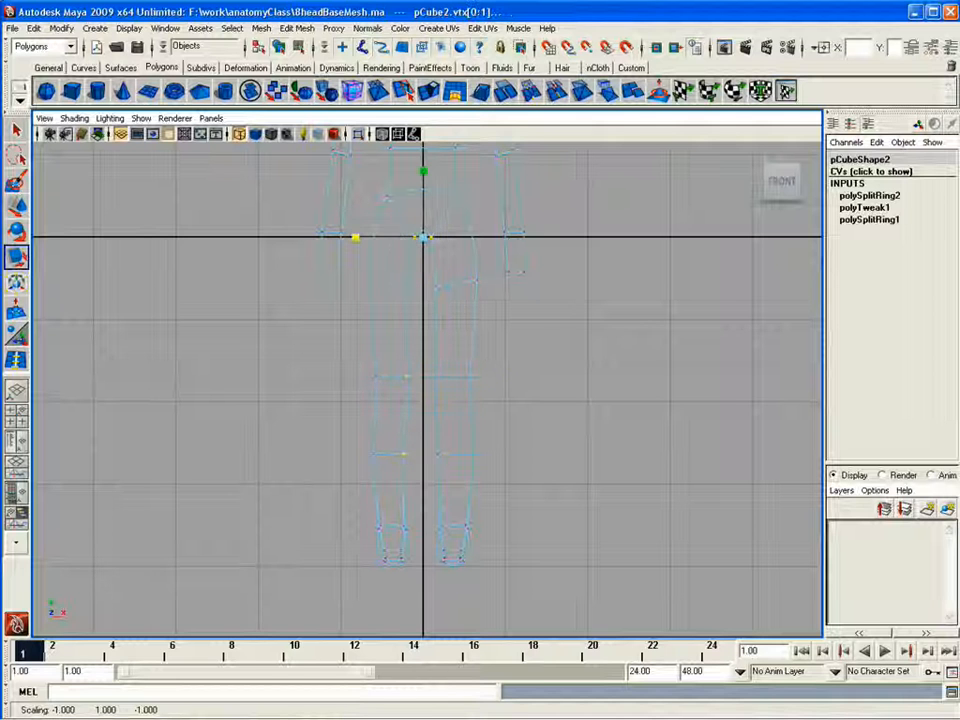
key(w)
drag(424, 188, 424, 194)
drag(364, 174, 478, 206)
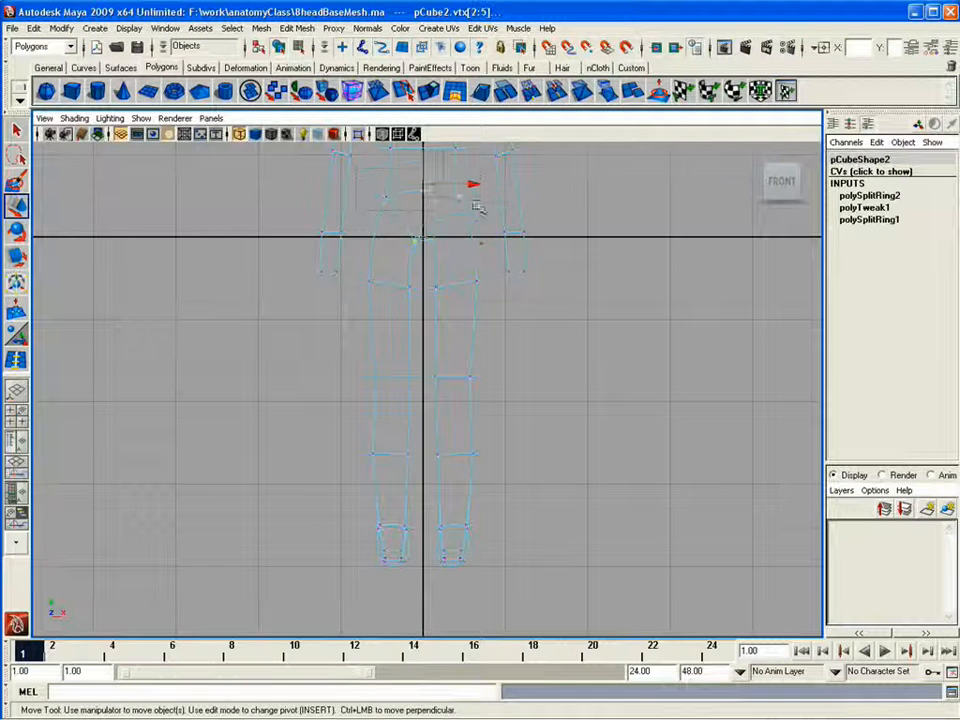
alt+middle_drag(478, 208, 478, 334)
drag(426, 259, 426, 246)
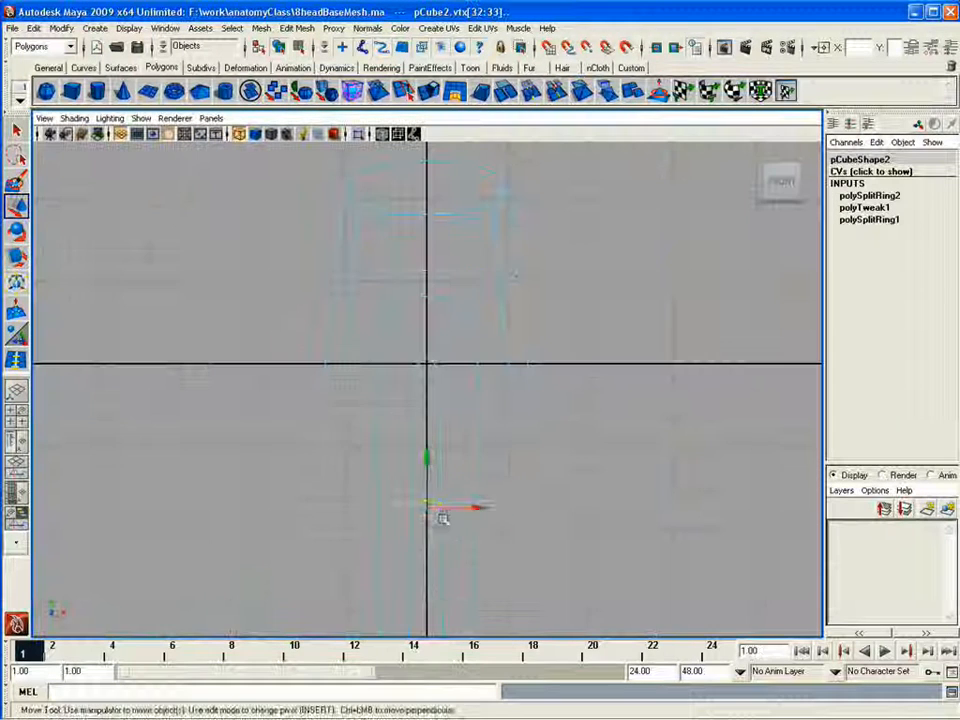
Step: Scale the inner knee vertices horizontally outward and adjust the ankle vertices' horizontal spacing with the Scale tool
key(r)
drag(455, 507, 473, 492)
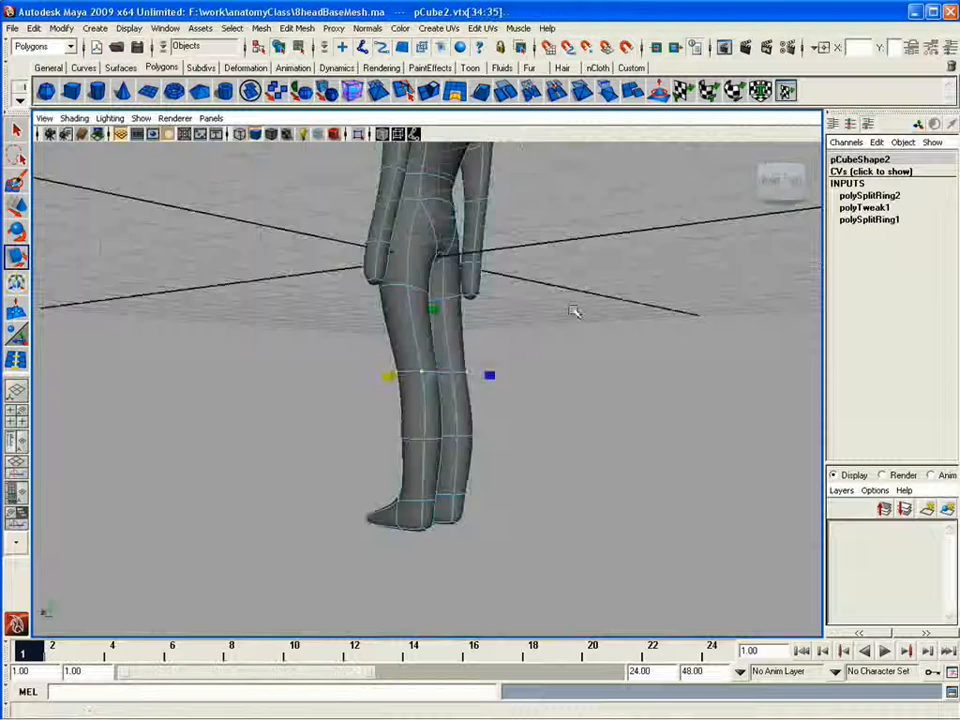
mouse_move(574, 313)
alt+mouse_down()
mouse_move(761, 381)
mouse_move(427, 418)
alt+mouse_up()
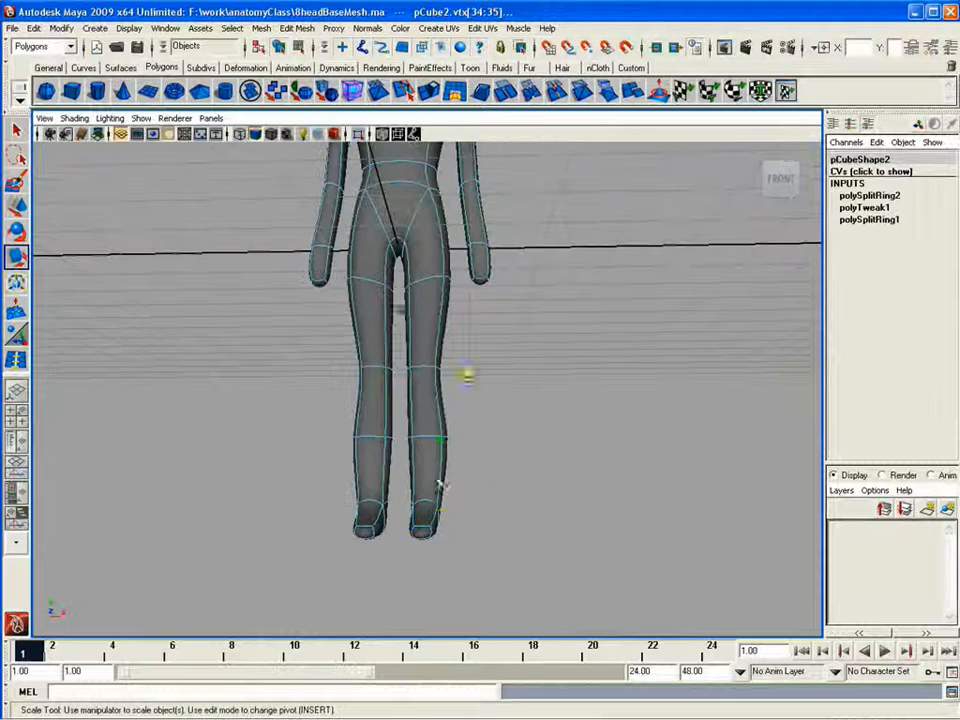
alt+drag(439, 482, 200, 466)
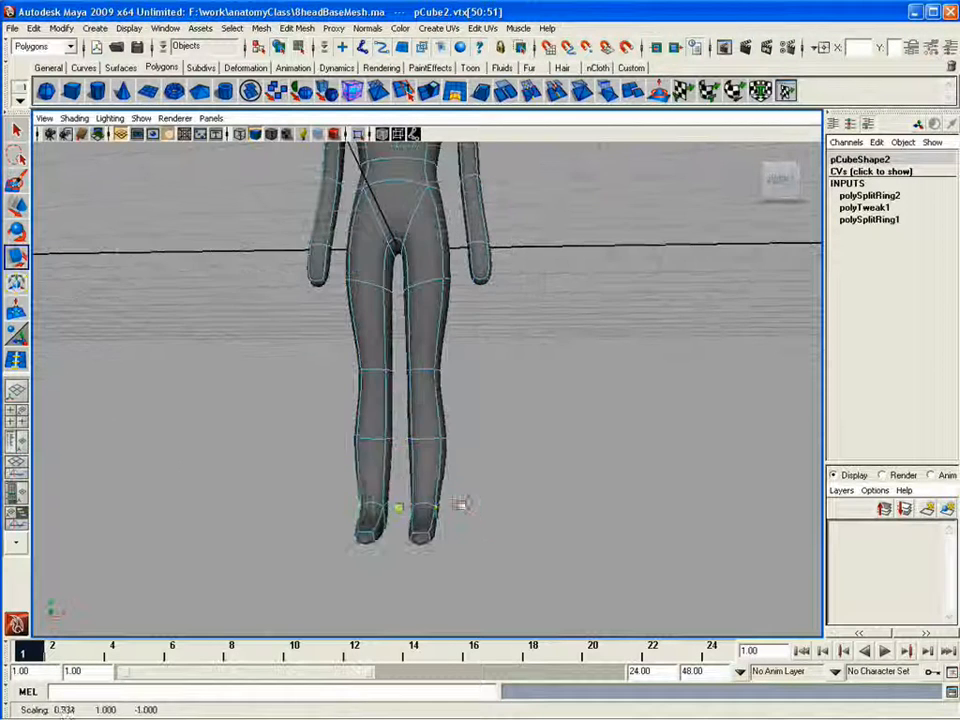
drag(461, 506, 487, 487)
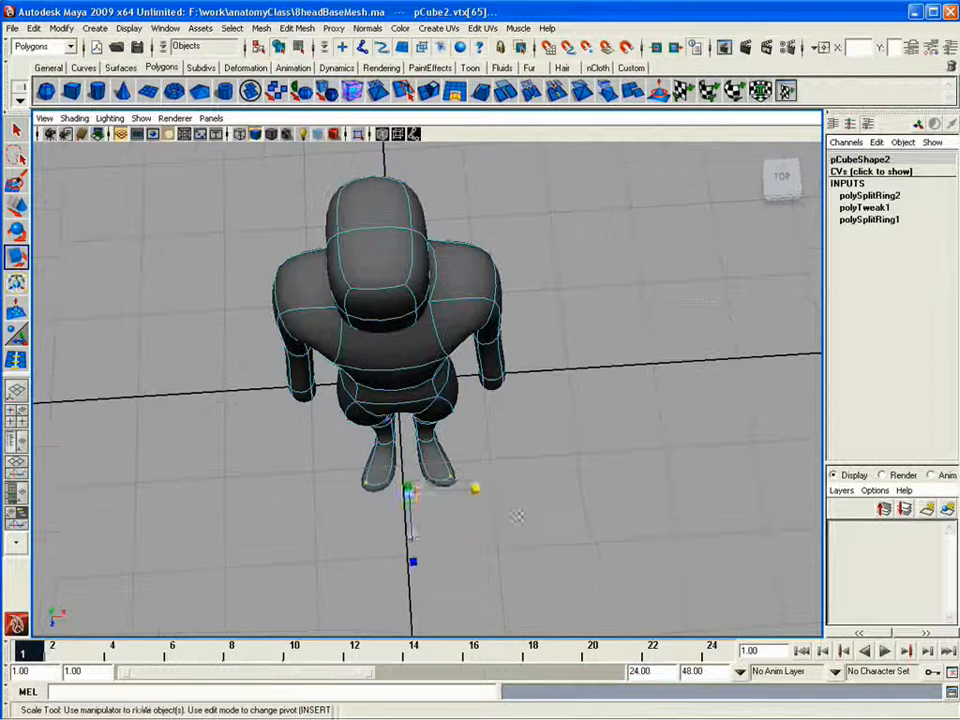
Step: Move the toe-tip and front ankle vertices to refine the foot's profile
key(w)
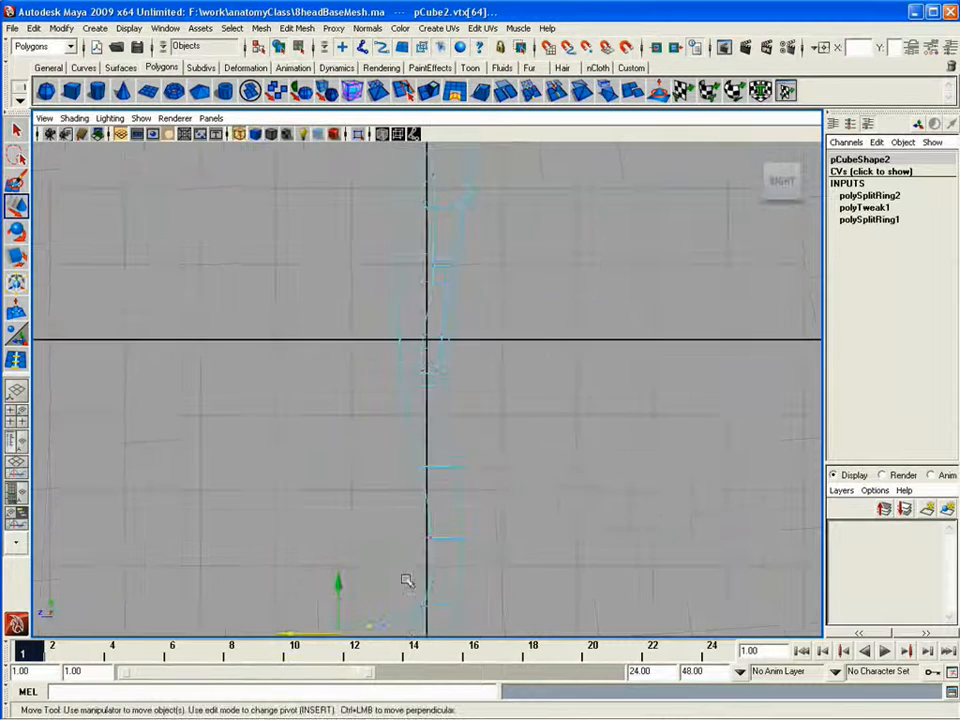
key(space)
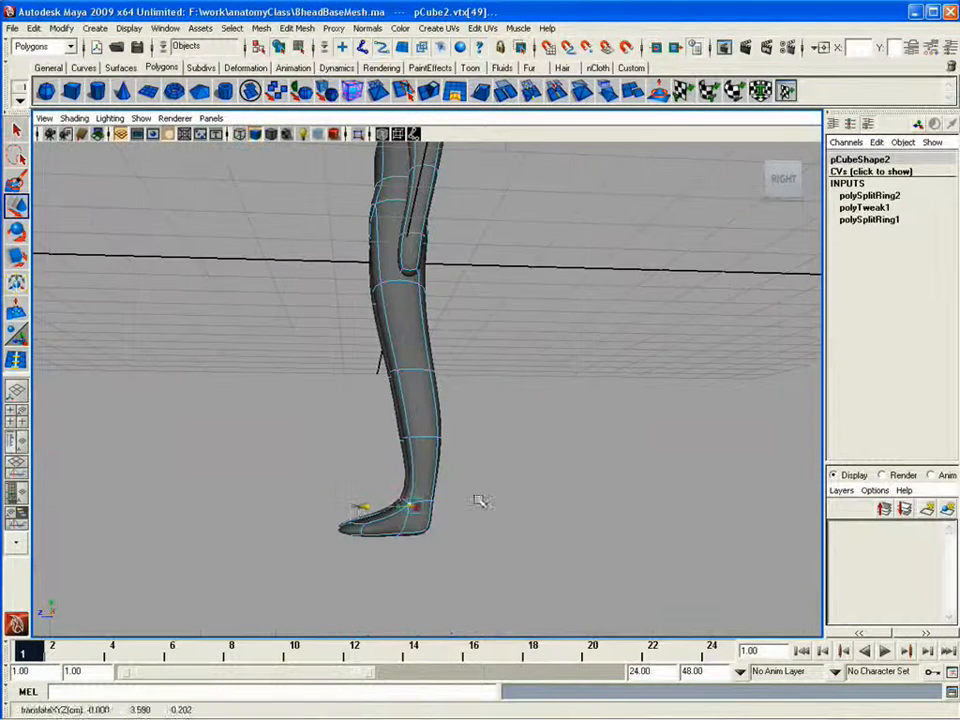
alt+drag(480, 500, 615, 535)
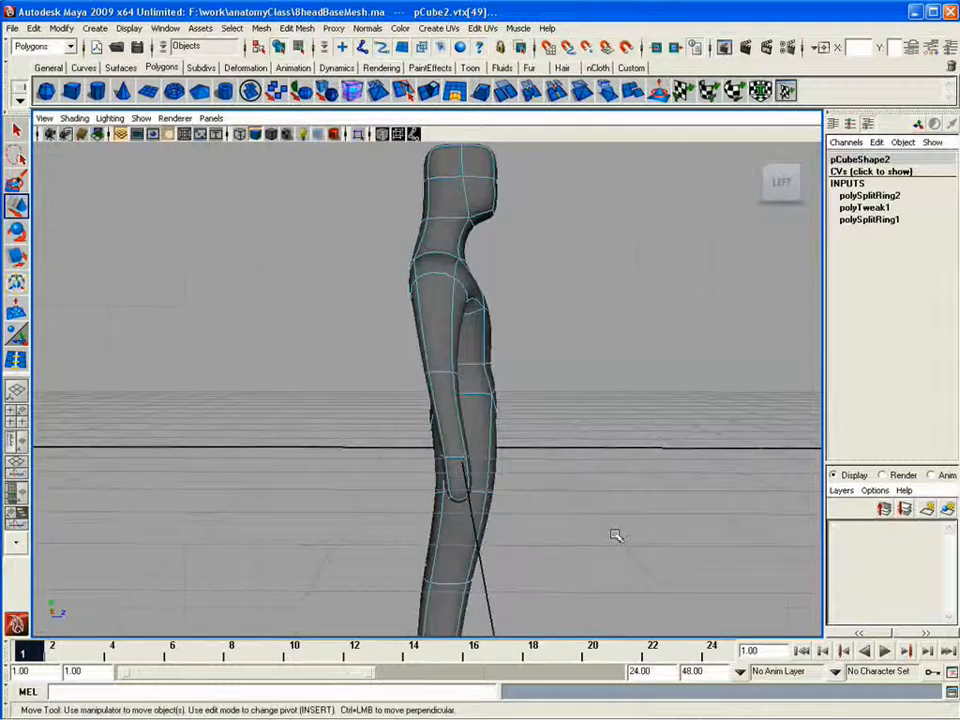
Step: Select the chest row's and torso loop's vertices in the side view and move them slightly forward
key(space)
key(space)
alt+middle_drag(341, 408, 352, 318)
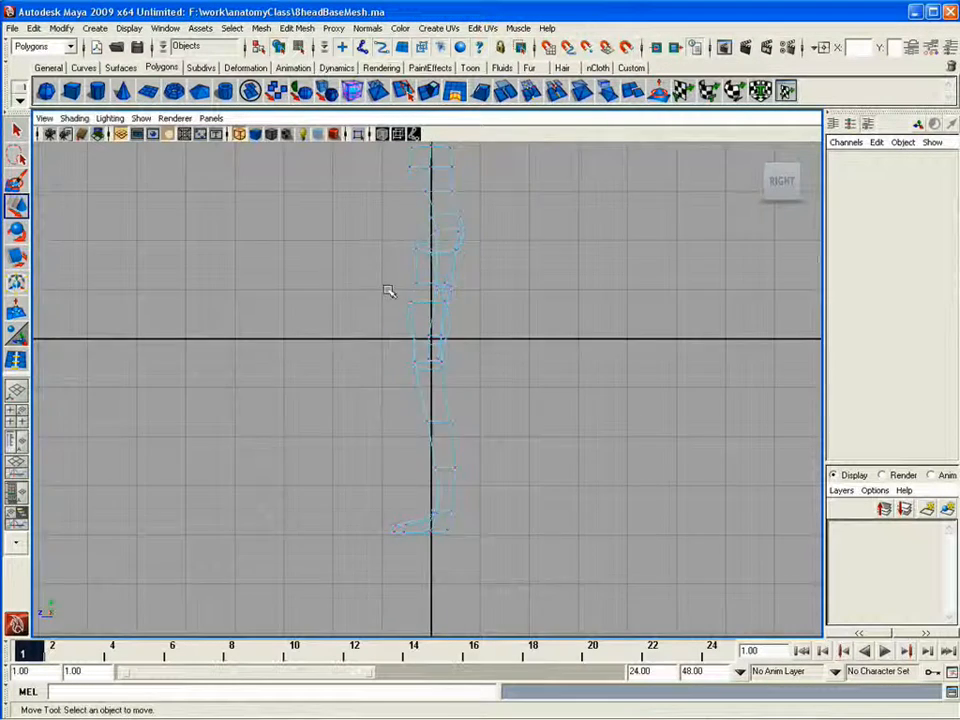
alt+middle_drag(391, 217, 380, 277)
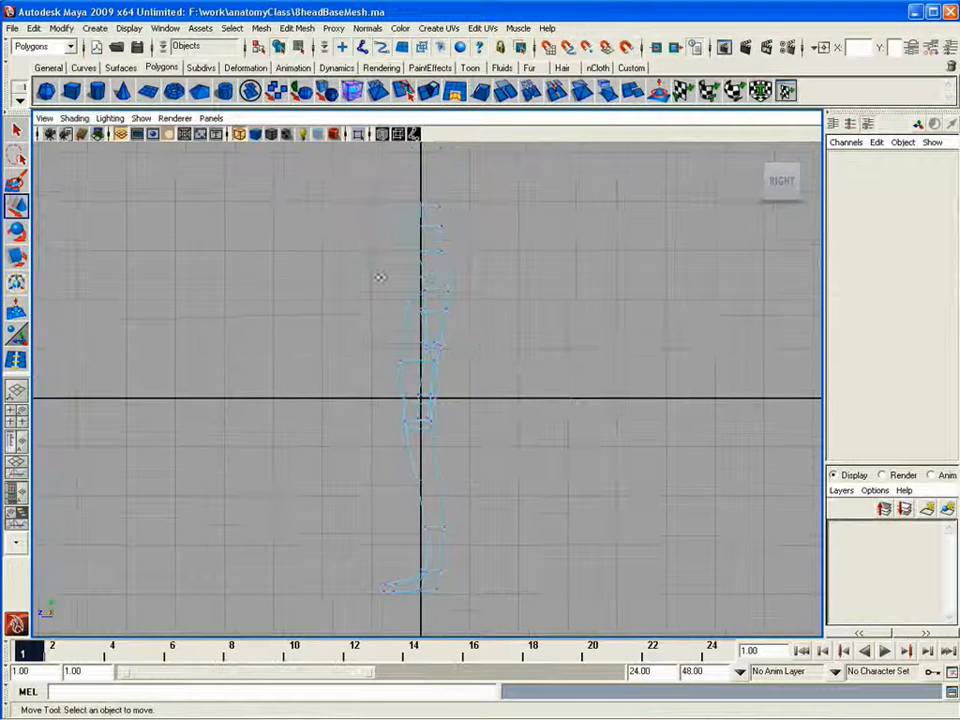
drag(462, 298, 388, 358)
key(space)
key(space)
alt+drag(590, 336, 250, 341)
drag(356, 343, 343, 338)
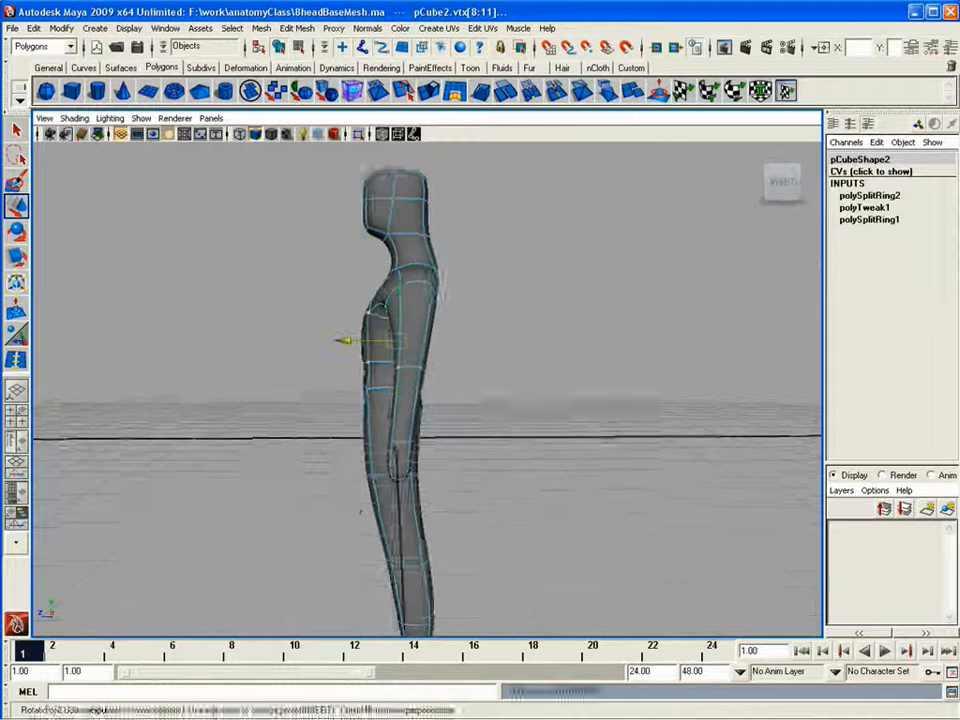
Step: Try to shift only the front chest and torso loop vertices slightly forward
alt+drag(620, 310, 295, 305)
alt+drag(377, 278, 352, 278)
key(4)
mouse_move(368, 368)
alt+mouse_down()
mouse_move(383, 375)
mouse_move(355, 386)
mouse_move(378, 372)
alt+mouse_up()
key(5)
mouse_move(516, 373)
alt+mouse_down()
mouse_move(326, 394)
mouse_move(296, 364)
alt+mouse_up()
drag(303, 341, 311, 341)
key(space)
key(space)
alt+middle_drag(518, 343, 516, 337)
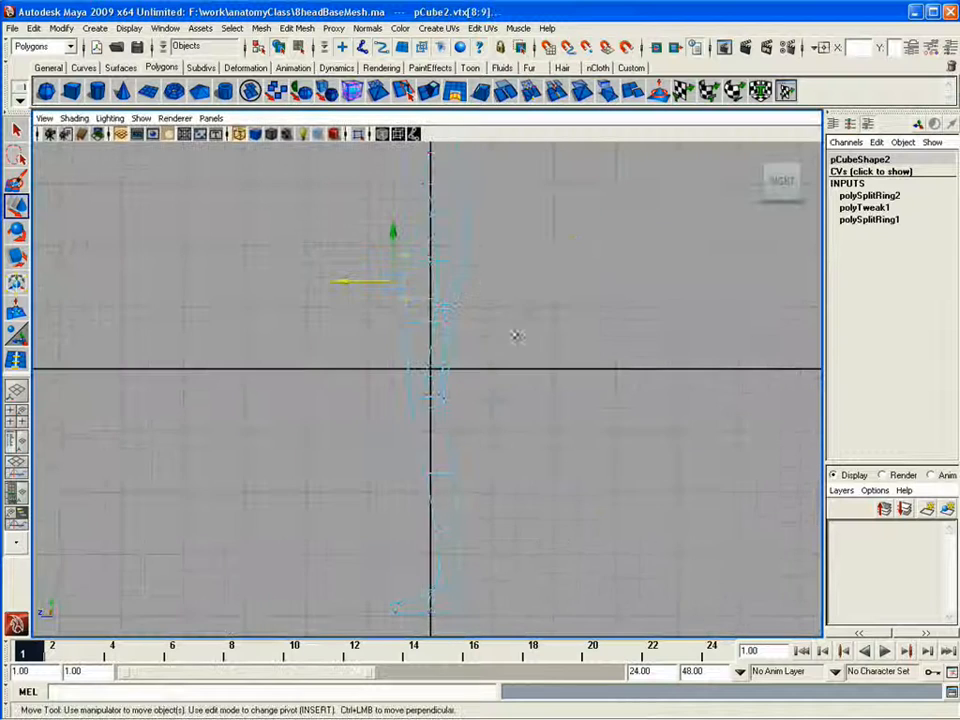
Step: Select the two back vertices at armpit height and try to move them slightly
key(space)
key(space)
alt+drag(620, 280, 440, 291)
click(440, 291)
alt+drag(690, 285, 555, 278)
shift+click(555, 280)
alt+drag(320, 282, 441, 281)
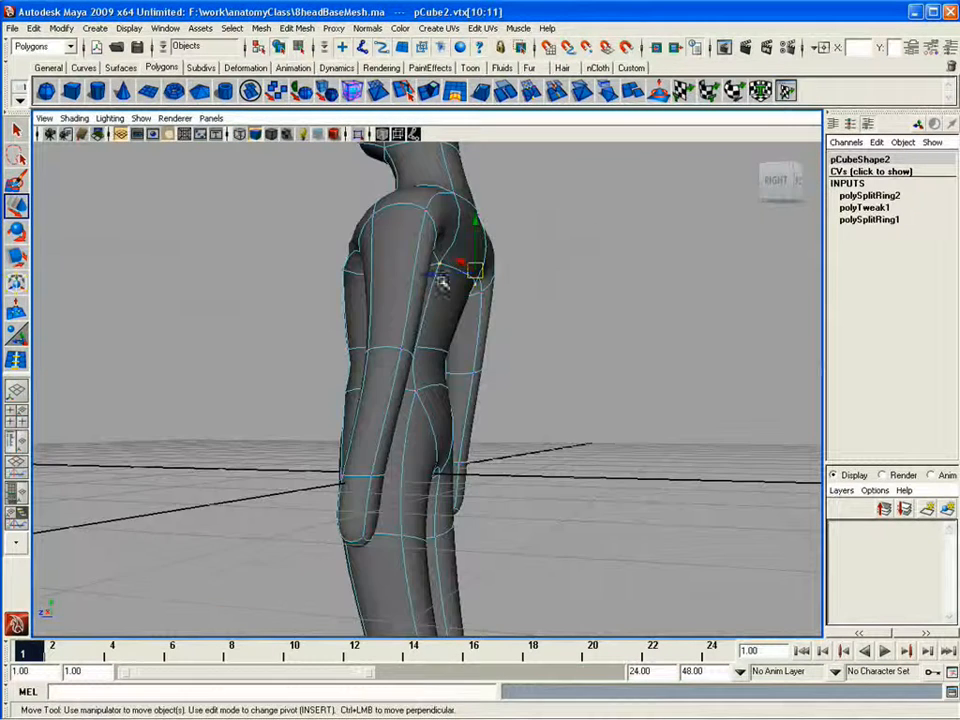
shift+middle_drag(441, 281, 441, 273)
Step: Select another pair of torso vertices and undo the previous vertex moves
alt+drag(555, 228, 505, 242)
alt+drag(610, 272, 595, 385)
click(549, 381)
shift+click(439, 388)
alt+drag(330, 340, 546, 369)
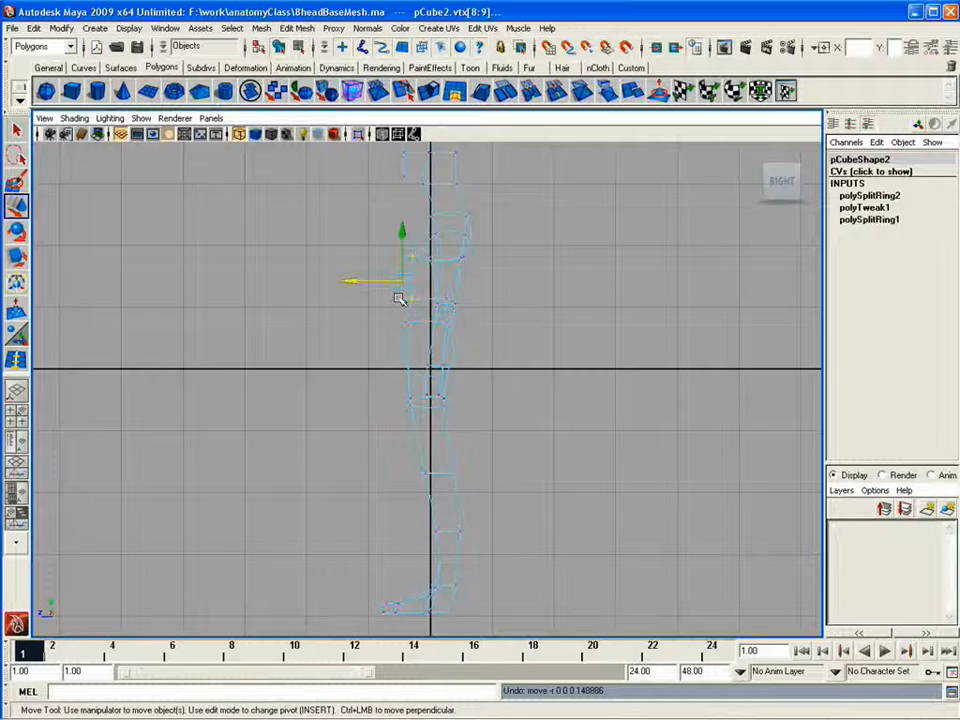
Step: Select the two back vertices at armpit height in the perspective view and adjust their height
key(space)
key(space)
alt+drag(459, 306, 523, 362)
click(422, 257)
shift+click(561, 266)
alt+drag(561, 280, 650, 290)
drag(432, 271, 480, 290)
drag(502, 236, 579, 343)
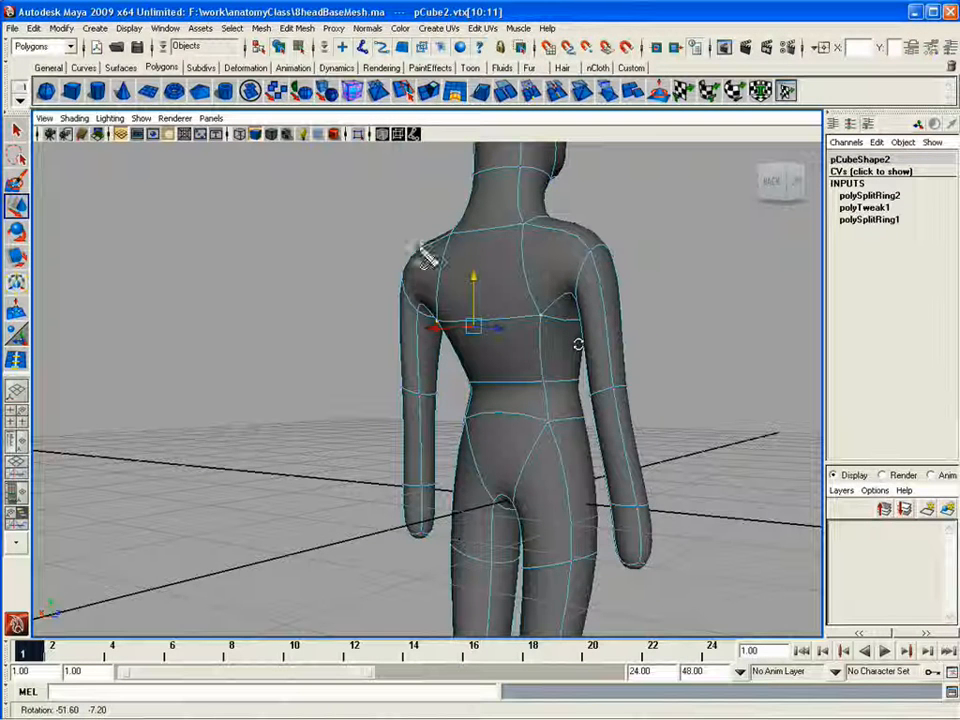
Step: Annotate the back with shoulder blades, spine and sacrum, mark a lower shoulder-blade vertex with an upward arrow, and clear the drawing
drag(451, 236, 443, 323)
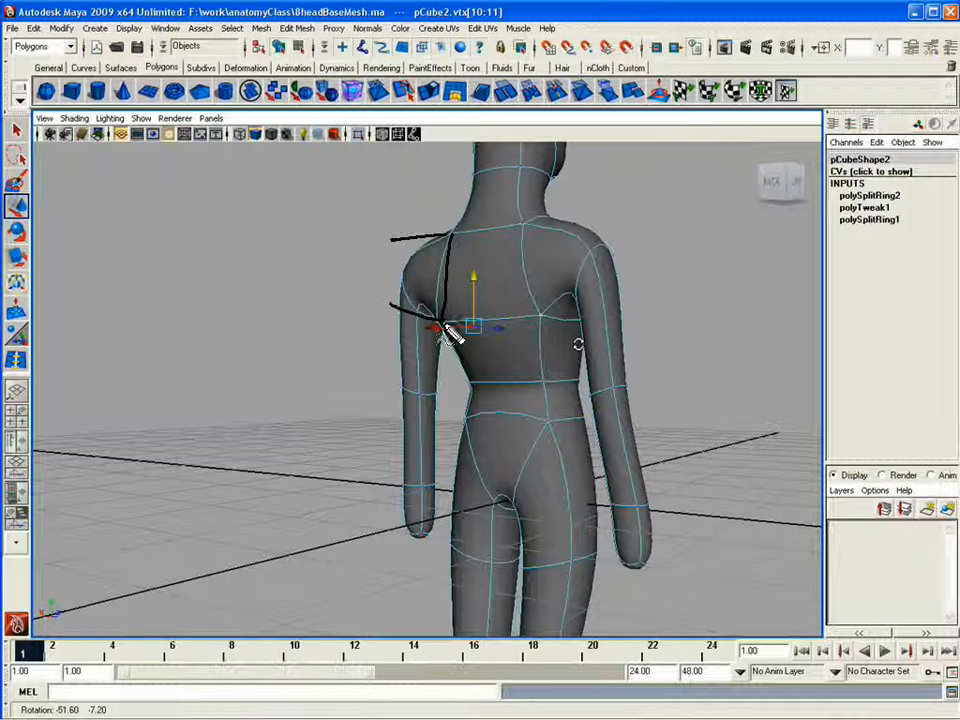
mouse_move(506, 228)
mouse_down()
mouse_move(511, 318)
mouse_move(590, 298)
mouse_up()
drag(587, 226, 591, 299)
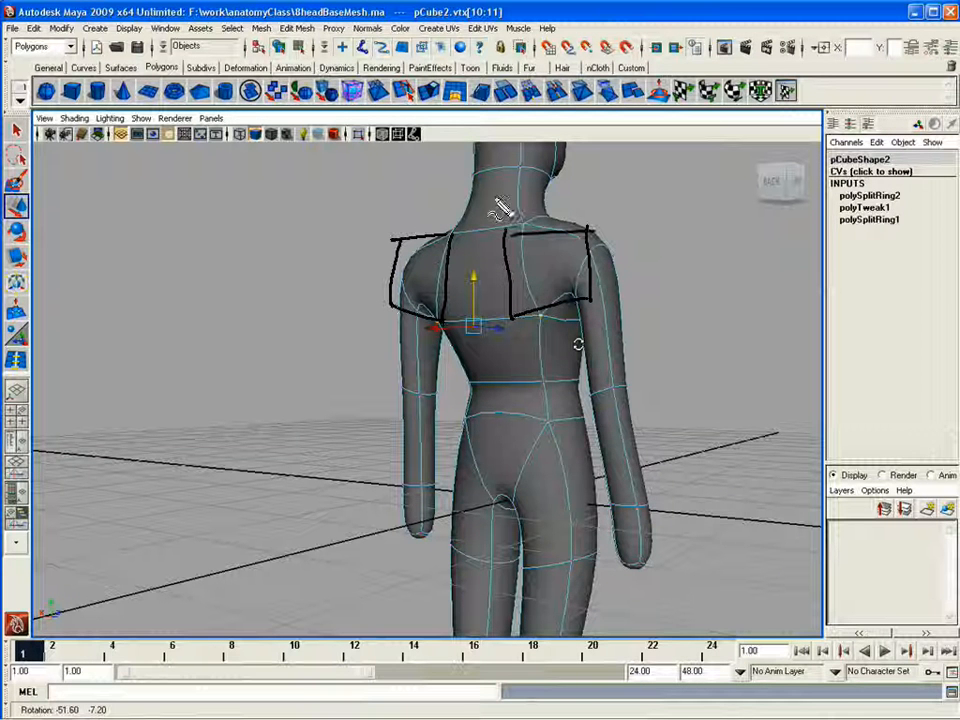
mouse_move(484, 226)
mouse_down()
mouse_move(487, 330)
mouse_move(507, 407)
mouse_move(499, 454)
mouse_move(530, 418)
mouse_up()
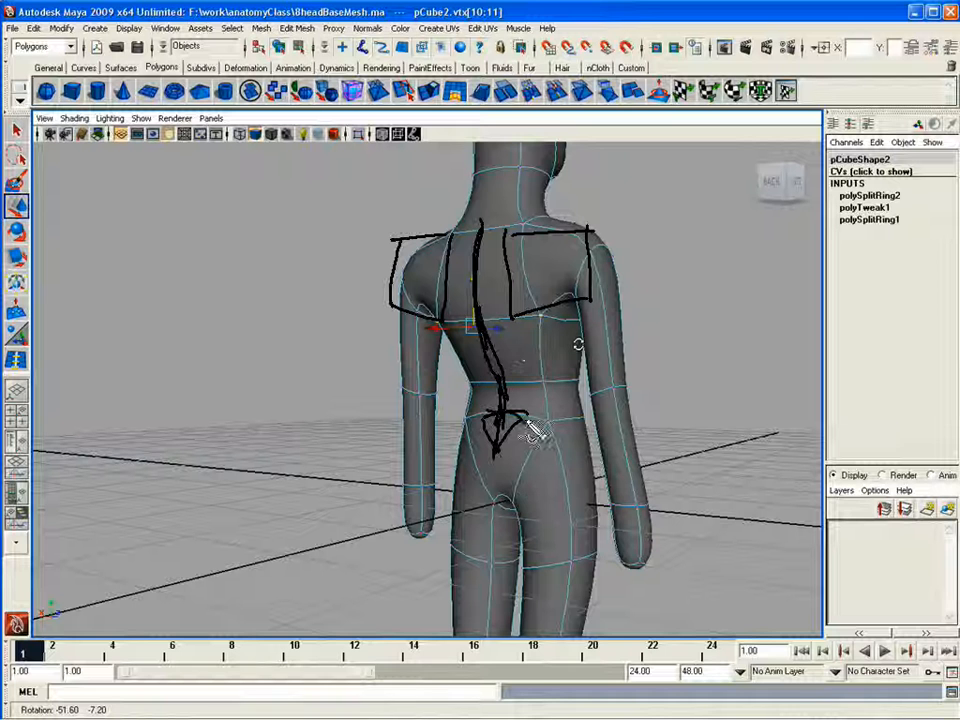
drag(495, 160, 499, 195)
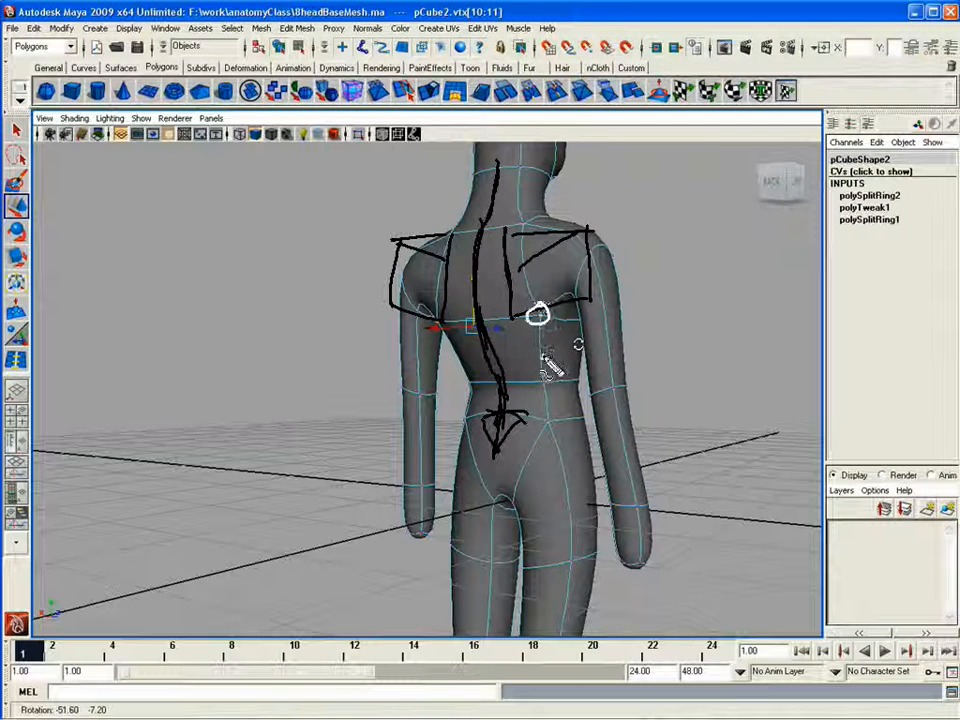
drag(545, 368, 550, 356)
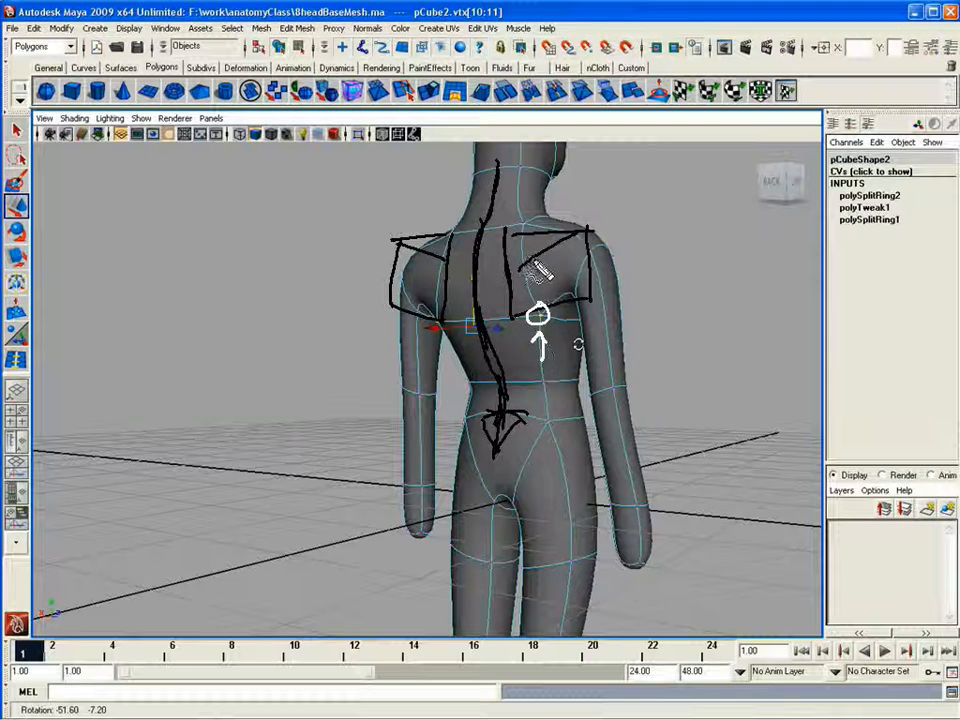
key(Escape)
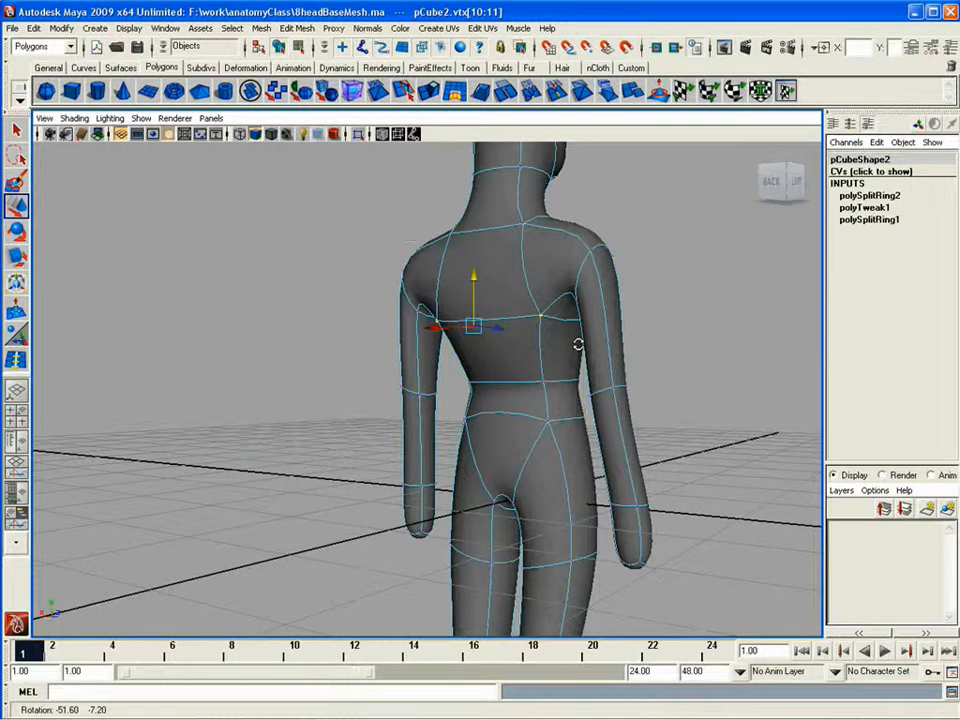
Step: Select the armpit vertices and inspect the torso from the side, front and back
alt+drag(578, 344, 496, 413)
alt+drag(496, 413, 392, 510)
drag(392, 510, 680, 364)
click(557, 356)
alt+drag(590, 403, 407, 392)
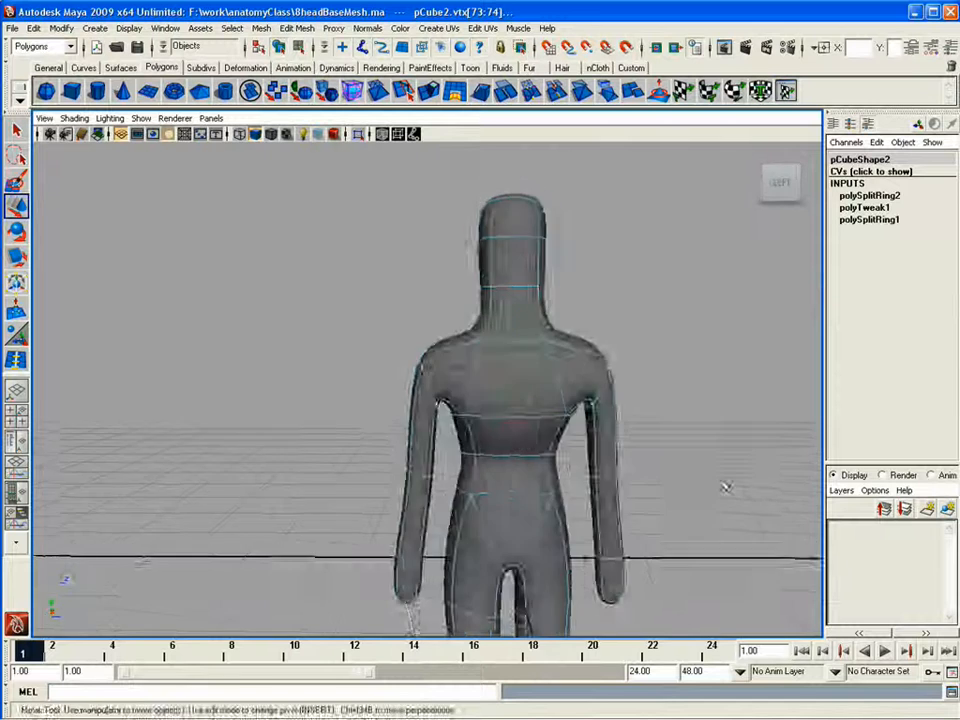
alt+drag(726, 487, 456, 336)
Step: Select the two back vertices at armpit height in the side view and adjust their depth
key(space)
key(space)
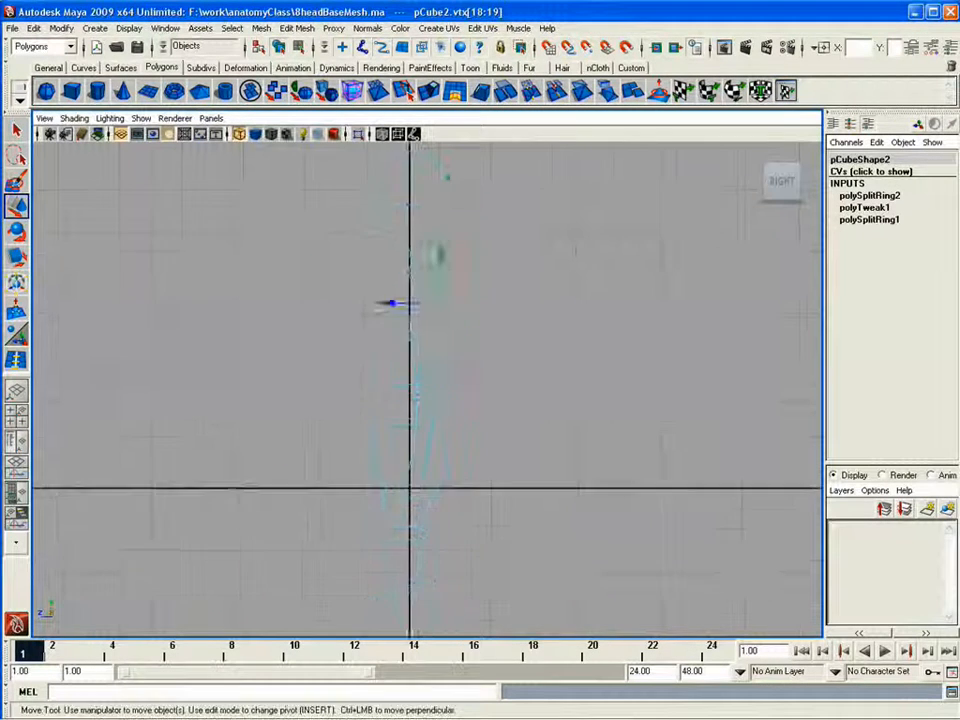
alt+middle_drag(650, 365, 615, 312)
drag(438, 330, 471, 359)
alt+middle_drag(456, 466, 472, 383)
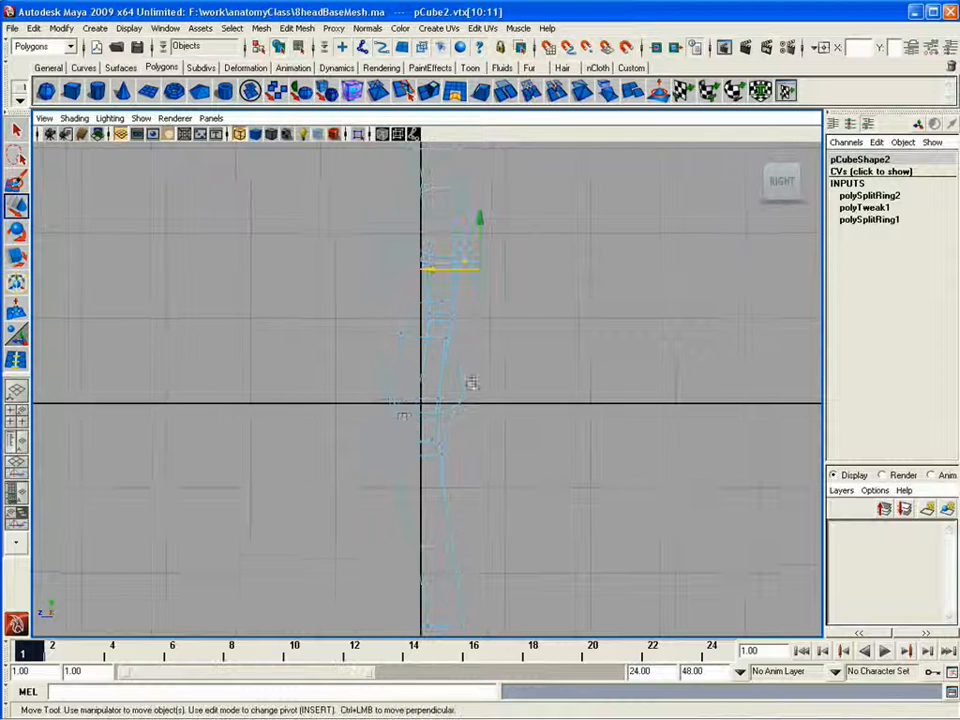
key(space)
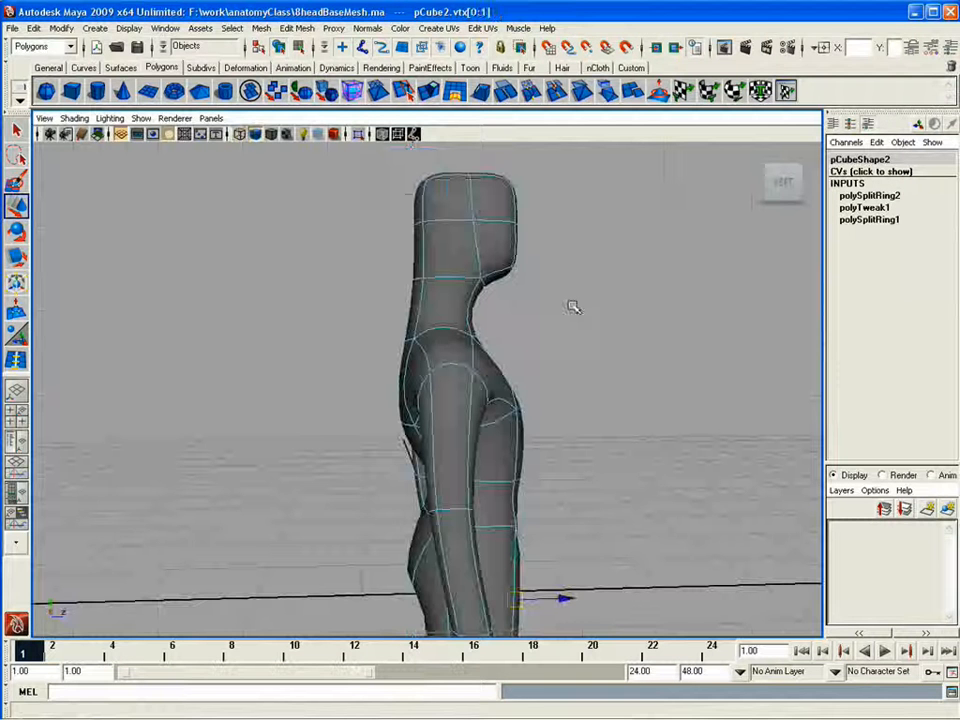
Step: Sketch the ribcage, the tilted pelvis and the leg's curves over the figure in the side view
key(space)
key(space)
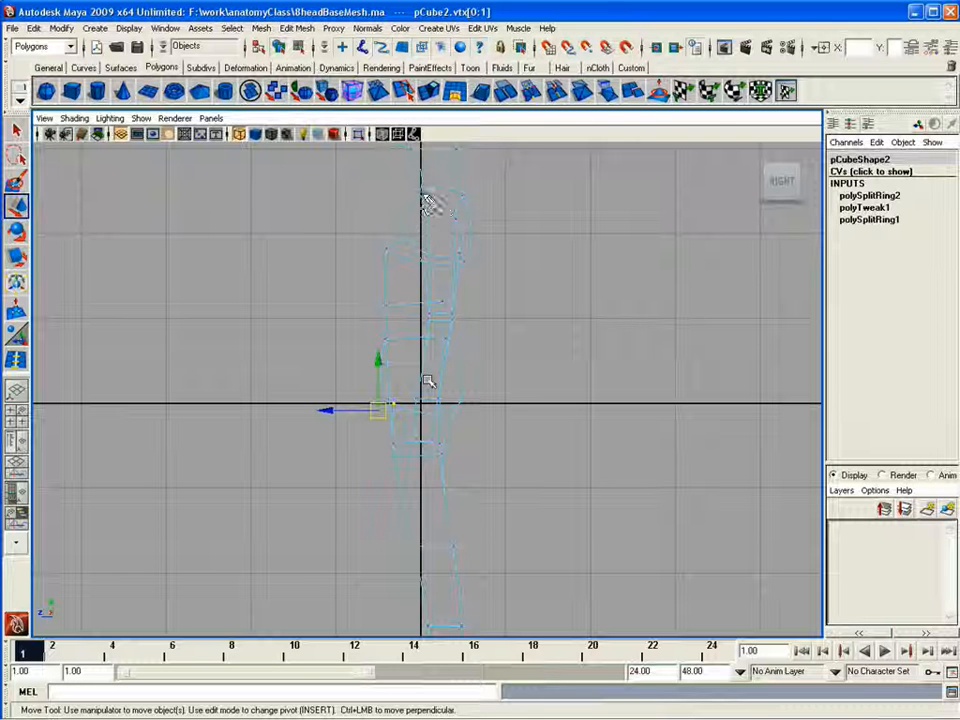
mouse_move(428, 203)
mouse_down()
mouse_move(398, 240)
mouse_move(405, 300)
mouse_move(427, 315)
mouse_move(462, 240)
mouse_up()
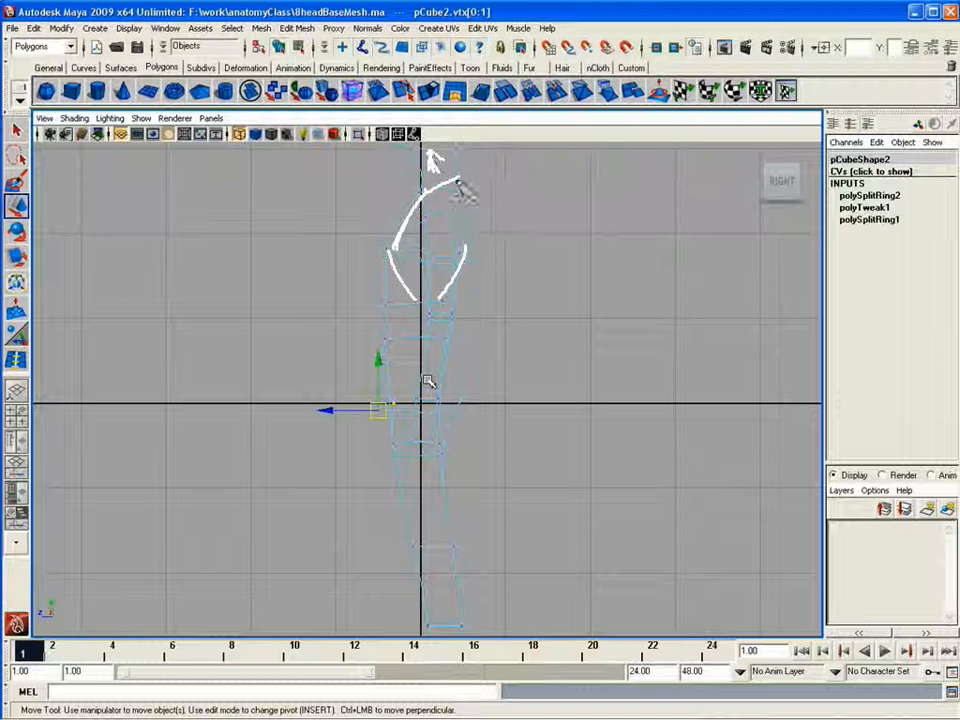
drag(465, 196, 468, 256)
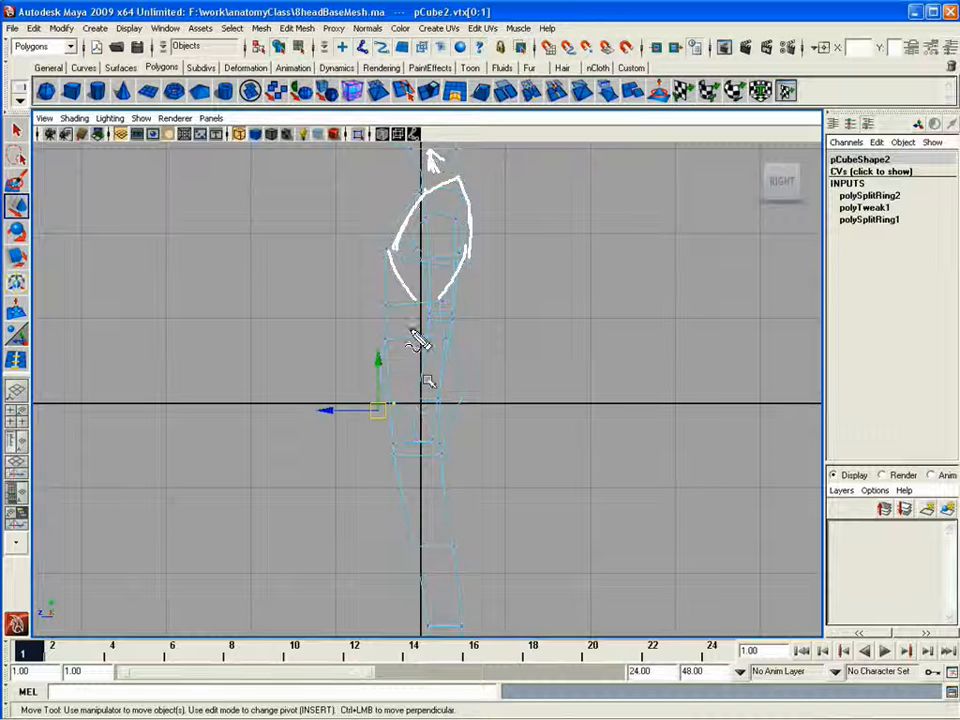
mouse_move(392, 349)
mouse_down()
mouse_move(419, 335)
mouse_move(454, 376)
mouse_move(428, 405)
mouse_move(428, 422)
mouse_up()
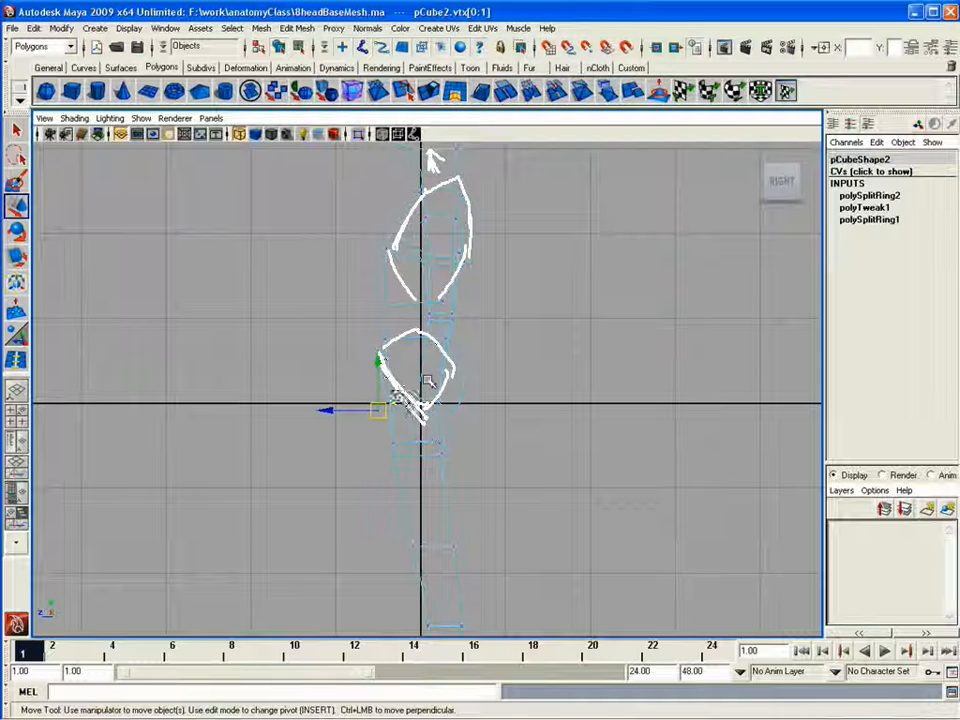
drag(400, 398, 438, 438)
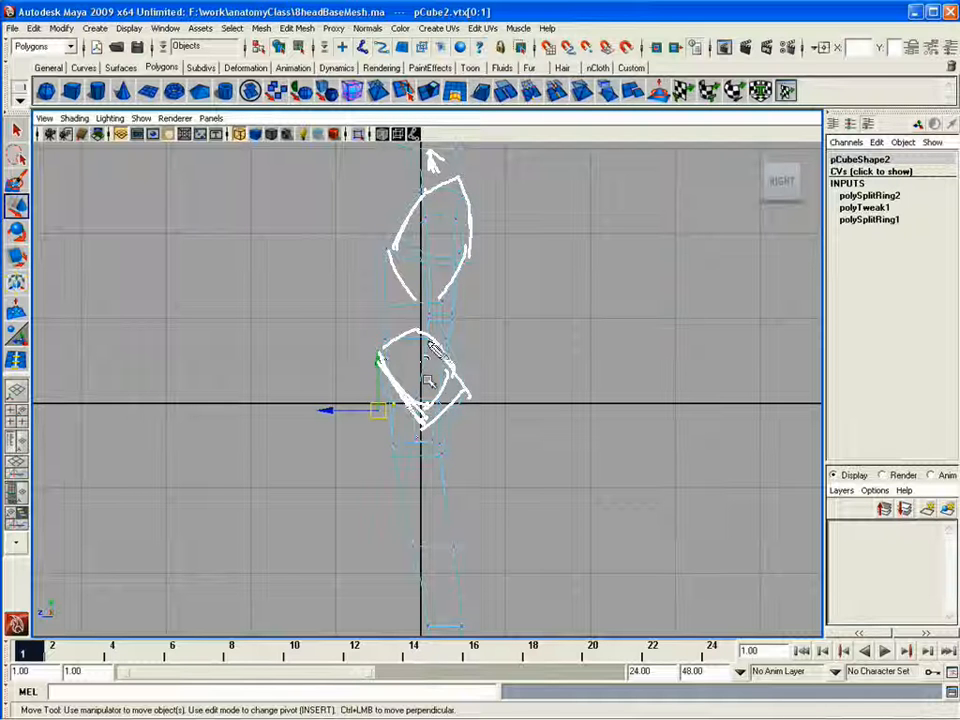
mouse_move(431, 336)
mouse_down()
mouse_move(386, 365)
mouse_move(398, 346)
mouse_move(432, 332)
mouse_up()
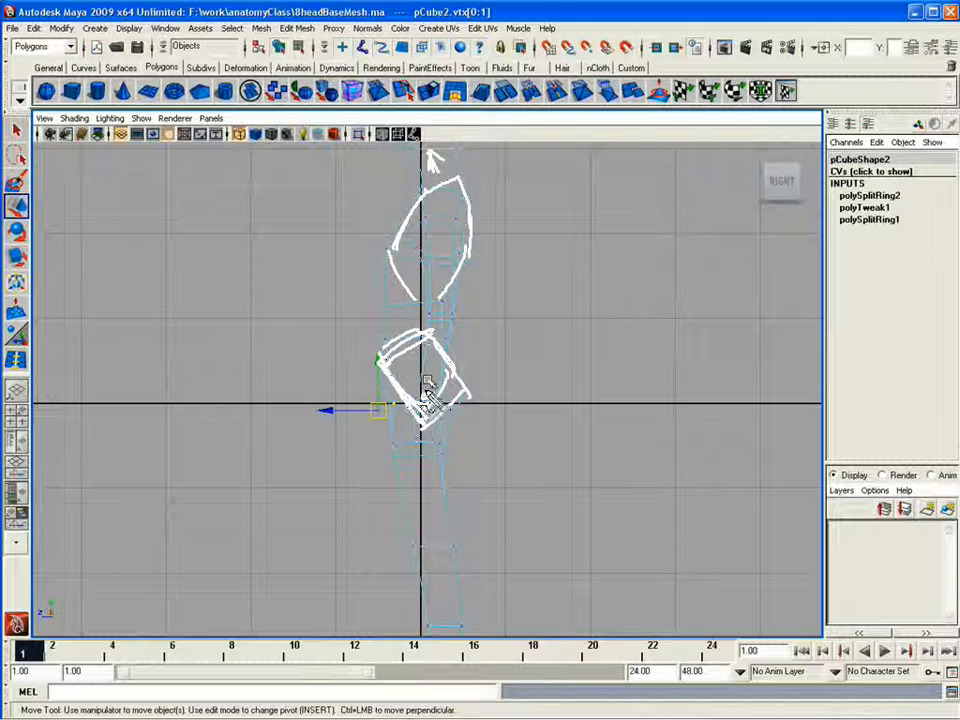
drag(421, 415, 461, 632)
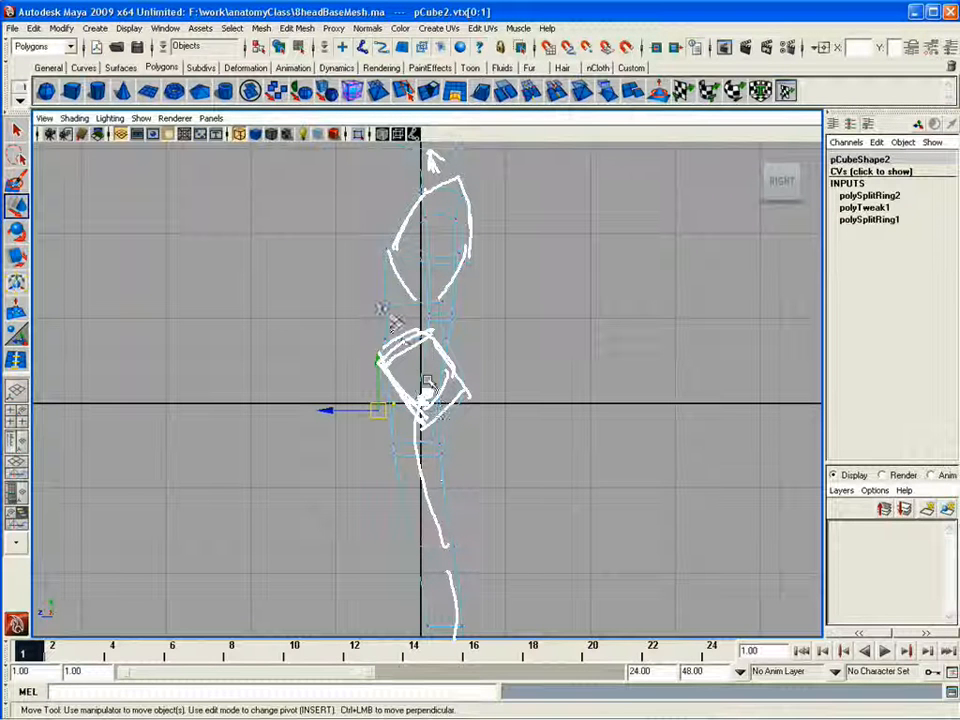
Step: Draw arrows over the side view for the tilt of pelvis and ribcage and the direction of the legs
drag(381, 308, 431, 380)
drag(379, 330, 402, 311)
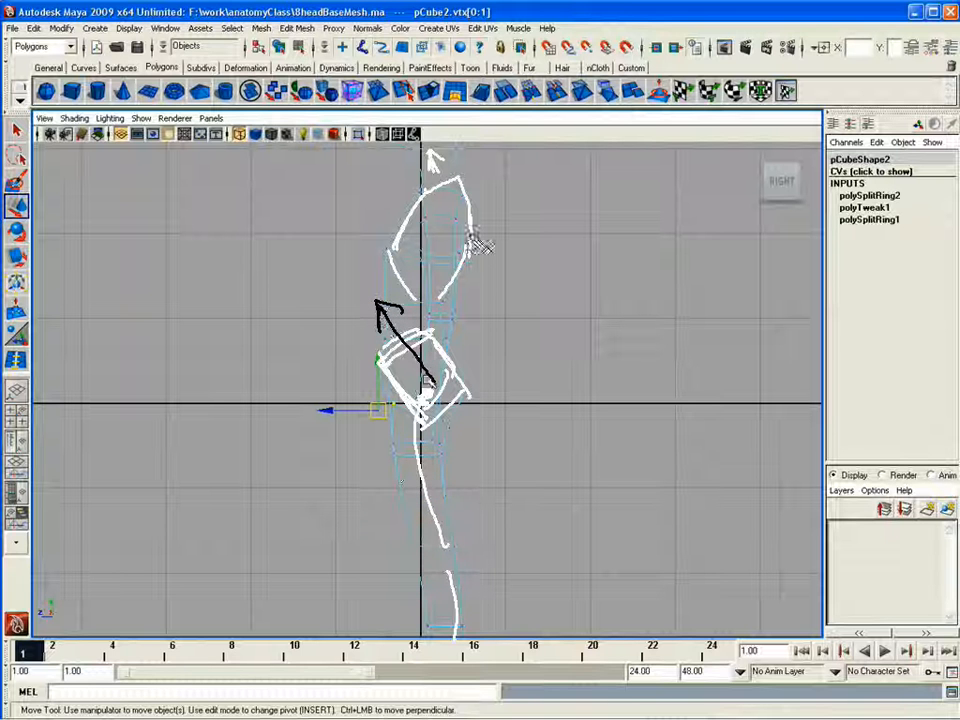
mouse_move(418, 267)
mouse_down()
mouse_move(485, 184)
mouse_move(492, 198)
mouse_up()
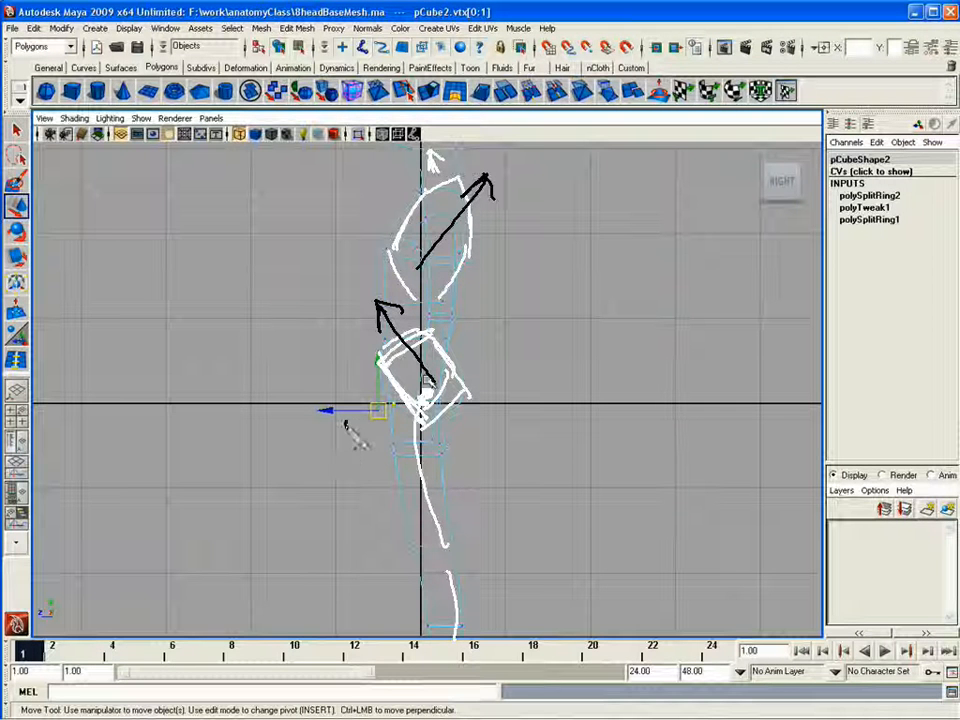
mouse_move(345, 422)
mouse_down()
mouse_move(386, 527)
mouse_move(393, 502)
mouse_up()
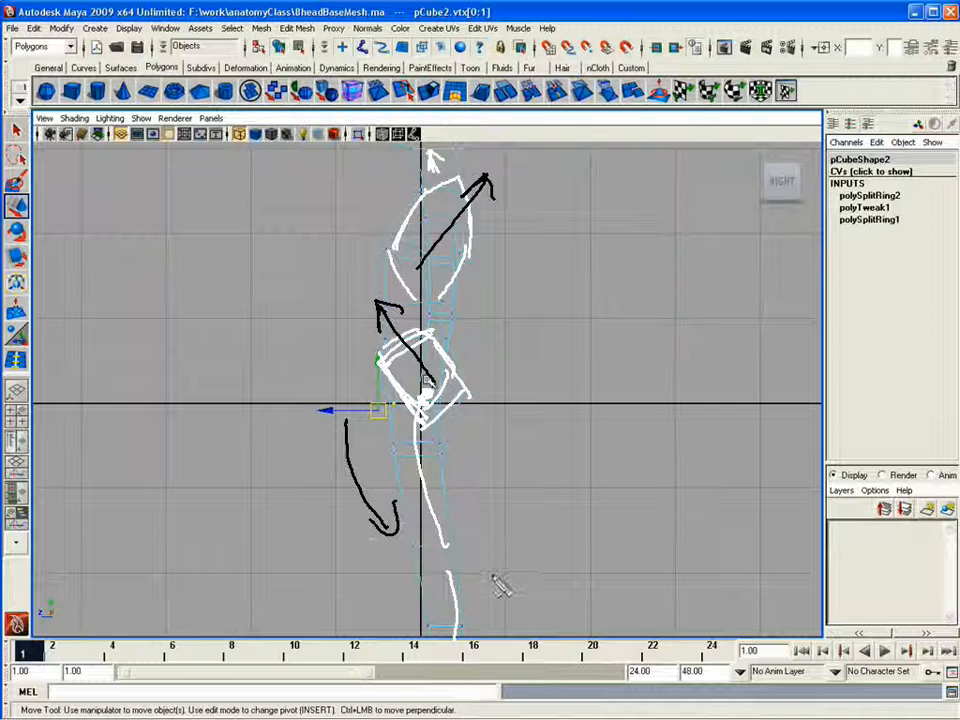
mouse_move(490, 556)
mouse_down()
mouse_move(497, 628)
mouse_move(520, 625)
mouse_up()
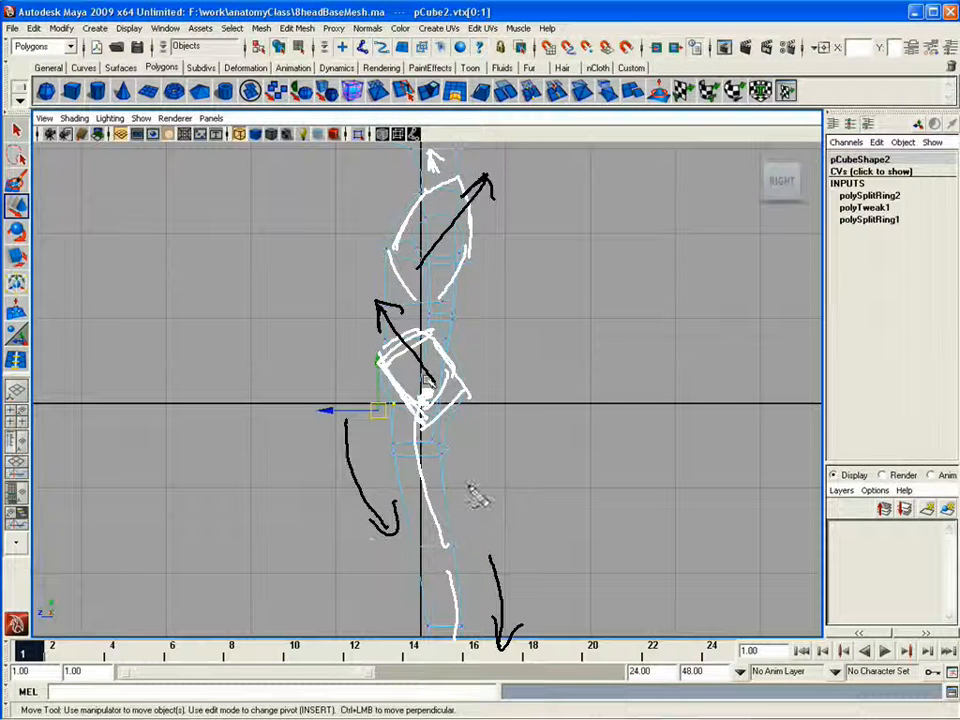
Step: Sketch the body's S-shaped flow lines beside the figure and clear all annotations
mouse_move(641, 230)
mouse_down()
mouse_move(624, 326)
mouse_move(656, 478)
mouse_up()
drag(629, 305, 642, 407)
drag(634, 362, 676, 524)
drag(646, 450, 670, 610)
drag(676, 522, 668, 648)
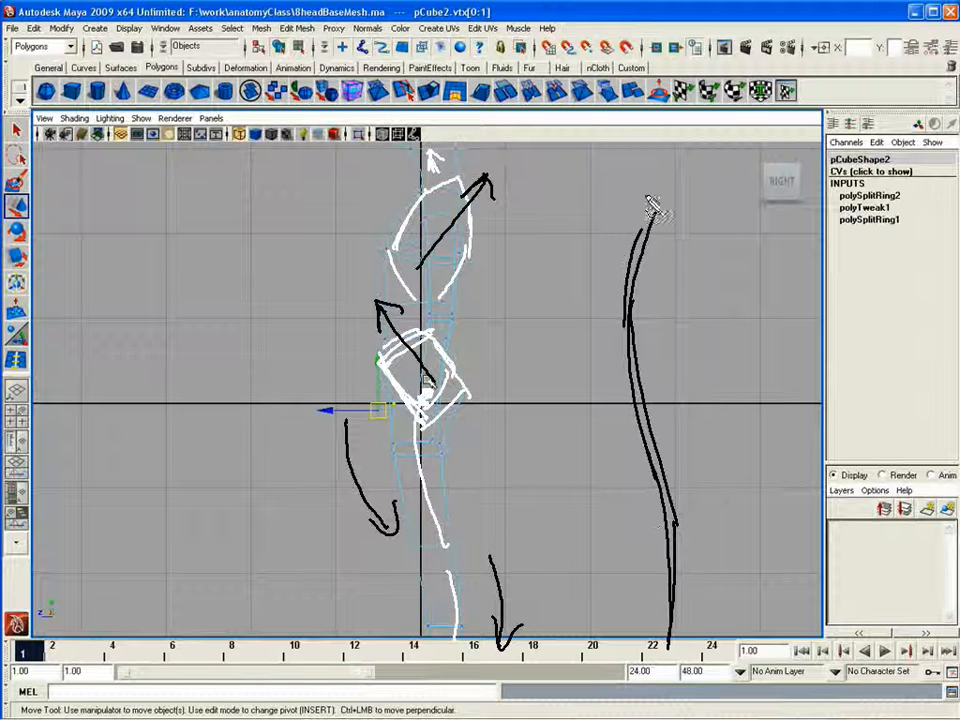
mouse_move(655, 140)
mouse_down()
mouse_move(678, 345)
mouse_move(645, 456)
mouse_up()
drag(657, 410, 672, 471)
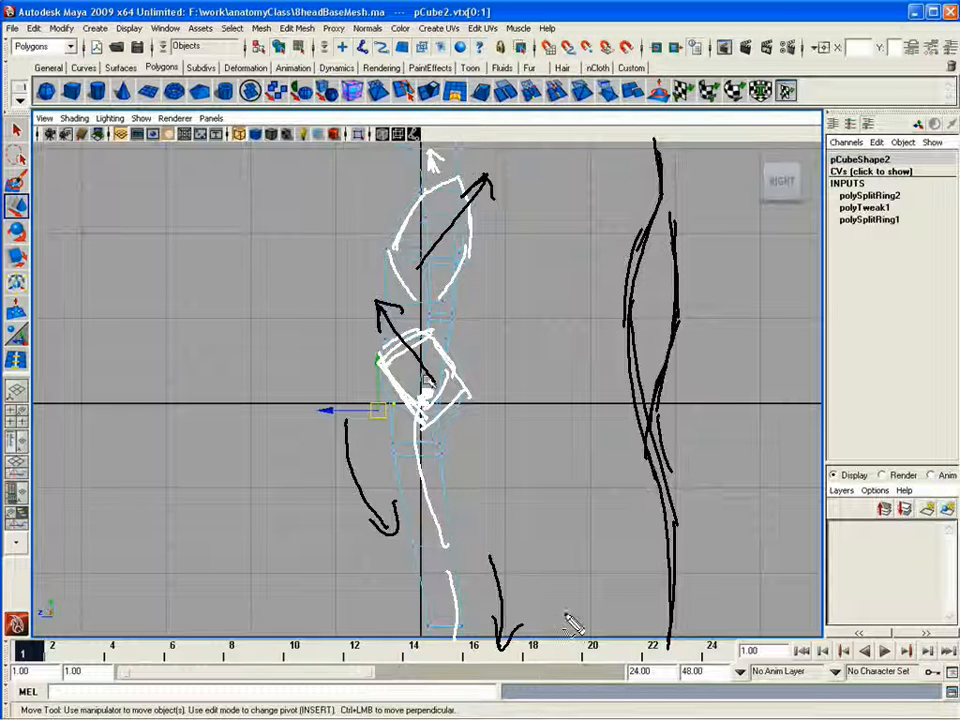
key(Escape)
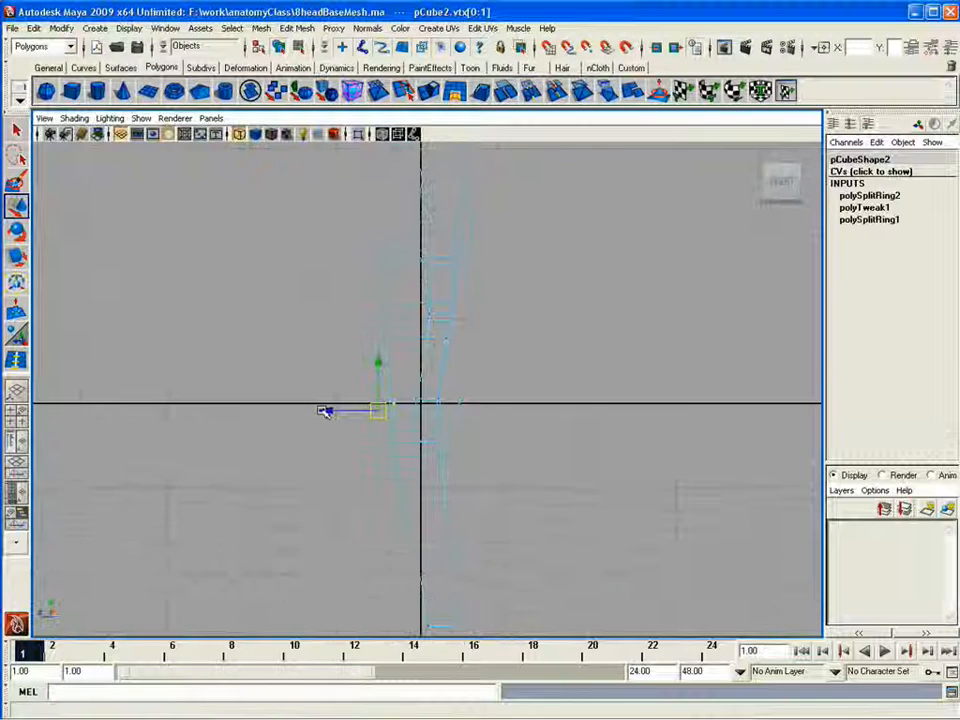
Step: Move the two front crotch vertices slightly backward and adjust the upper thigh vertices
alt+drag(347, 407, 387, 350)
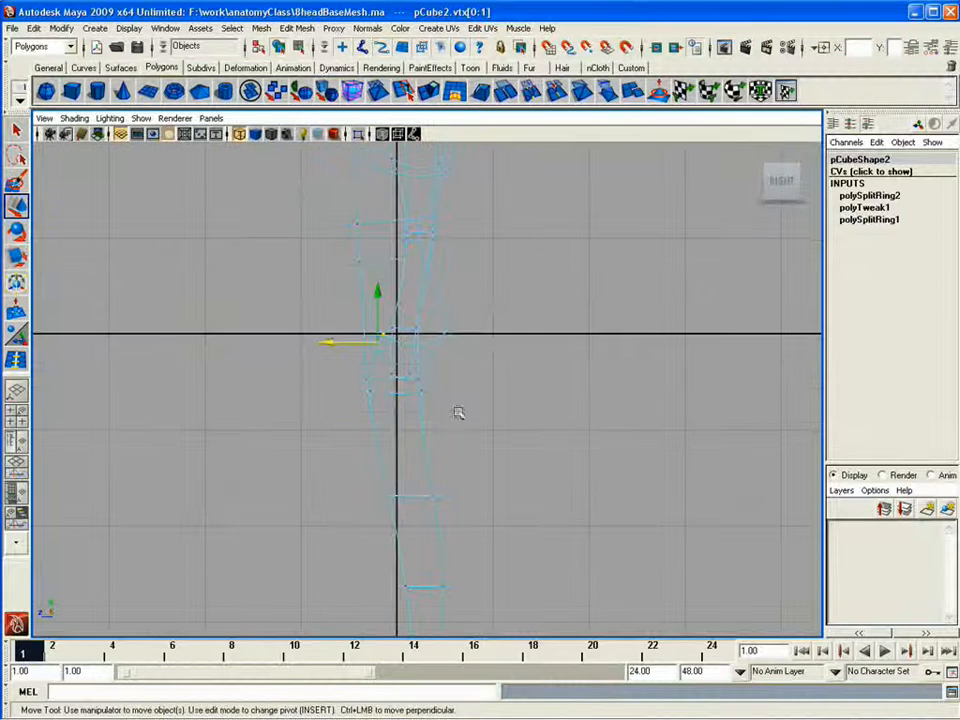
drag(456, 414, 396, 381)
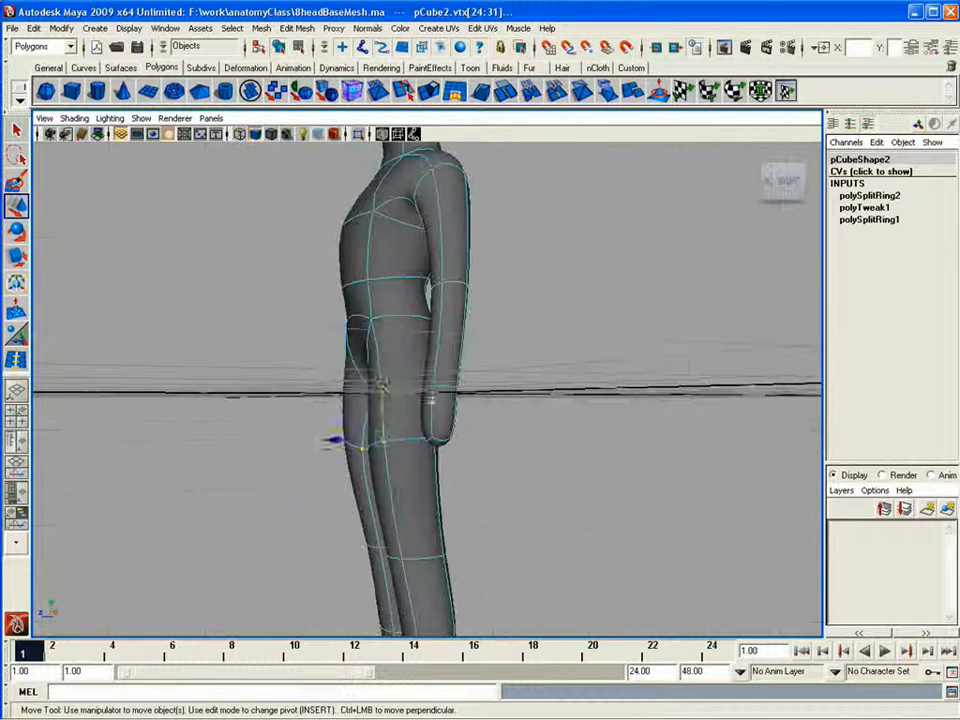
drag(332, 439, 560, 345)
alt+middle_drag(520, 300, 430, 600)
alt+drag(430, 600, 482, 525)
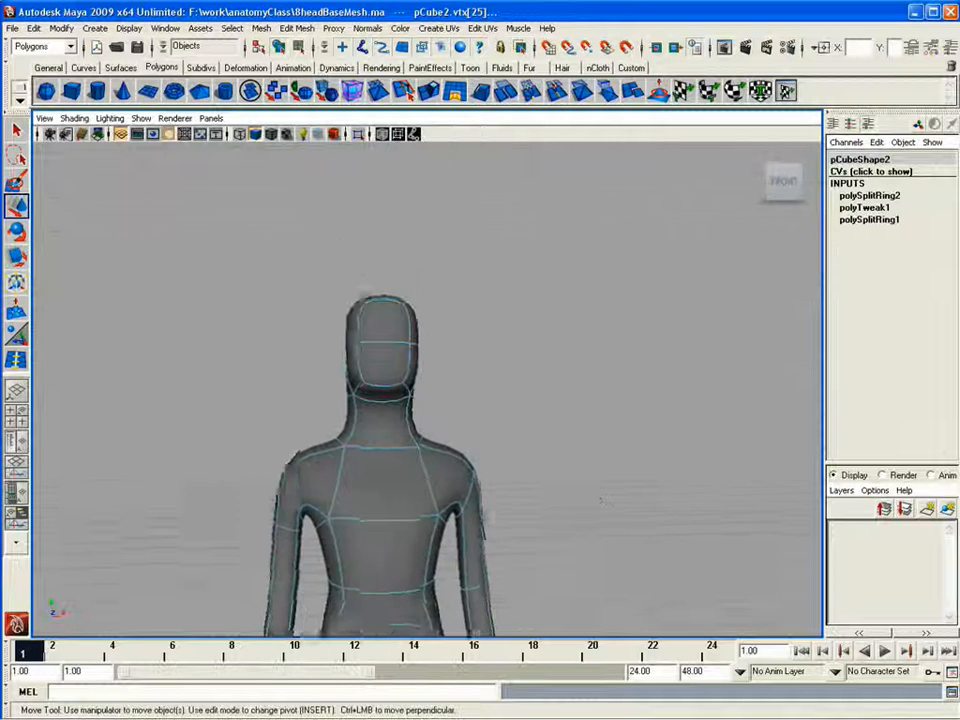
Step: Select the two front vertices where the jaw meets the neck and scale them across the width
alt+right_drag(482, 525, 560, 520)
click(386, 403)
alt+drag(400, 400, 400, 470)
shift+click(456, 361)
key(r)
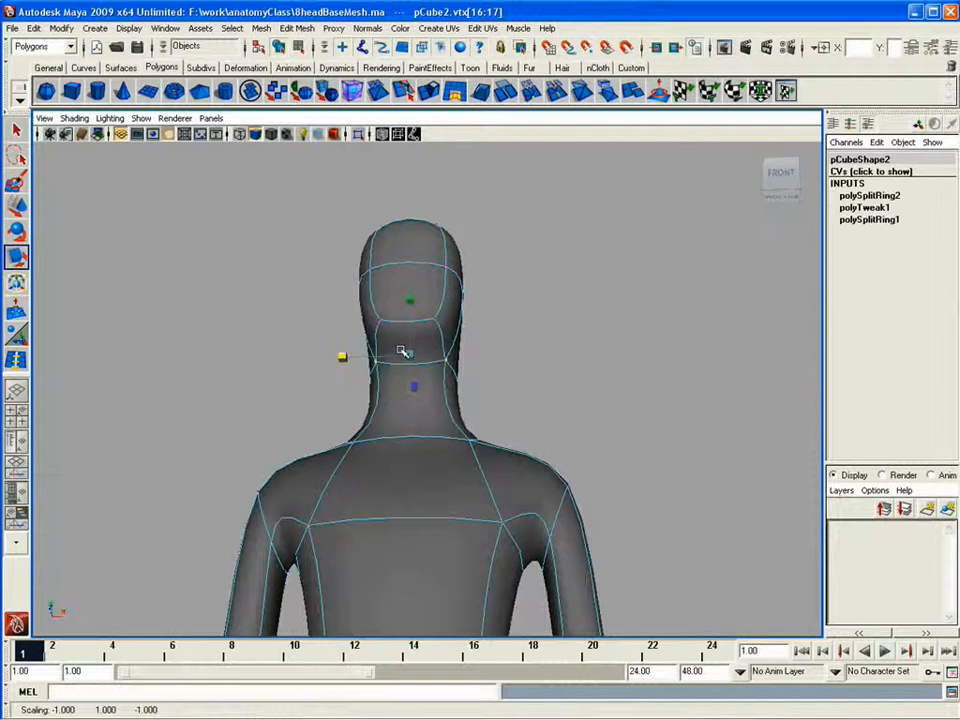
key(Up)
Step: Reposition the two chin vertices, pulling them slightly back in the shaded side view
alt+drag(403, 352, 608, 437)
key(w)
drag(572, 374, 575, 387)
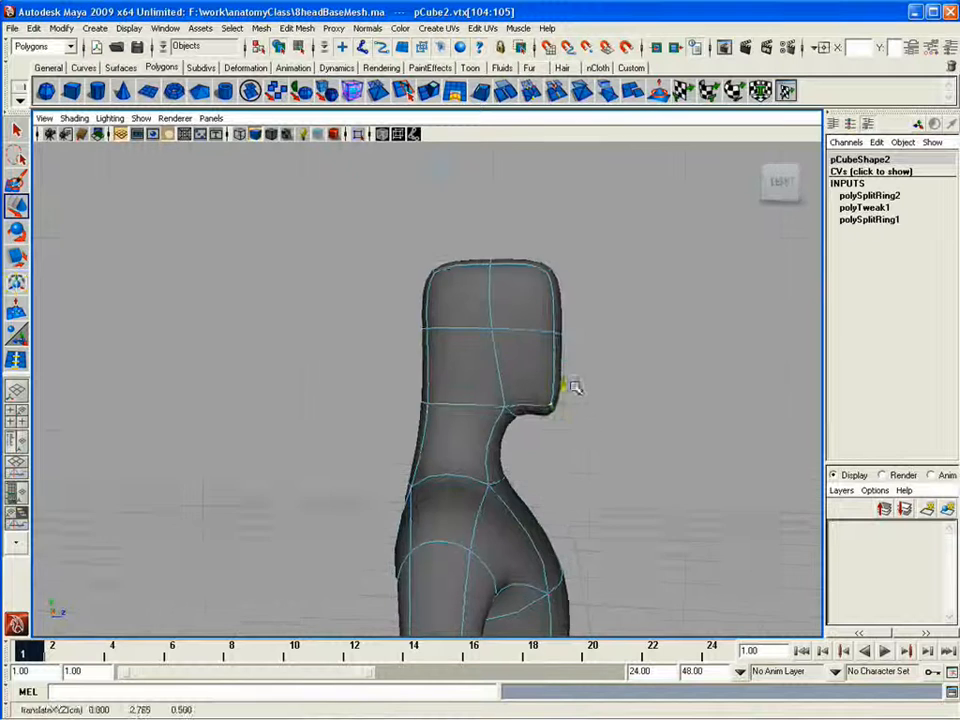
key(space)
key(space)
key(f)
key(5)
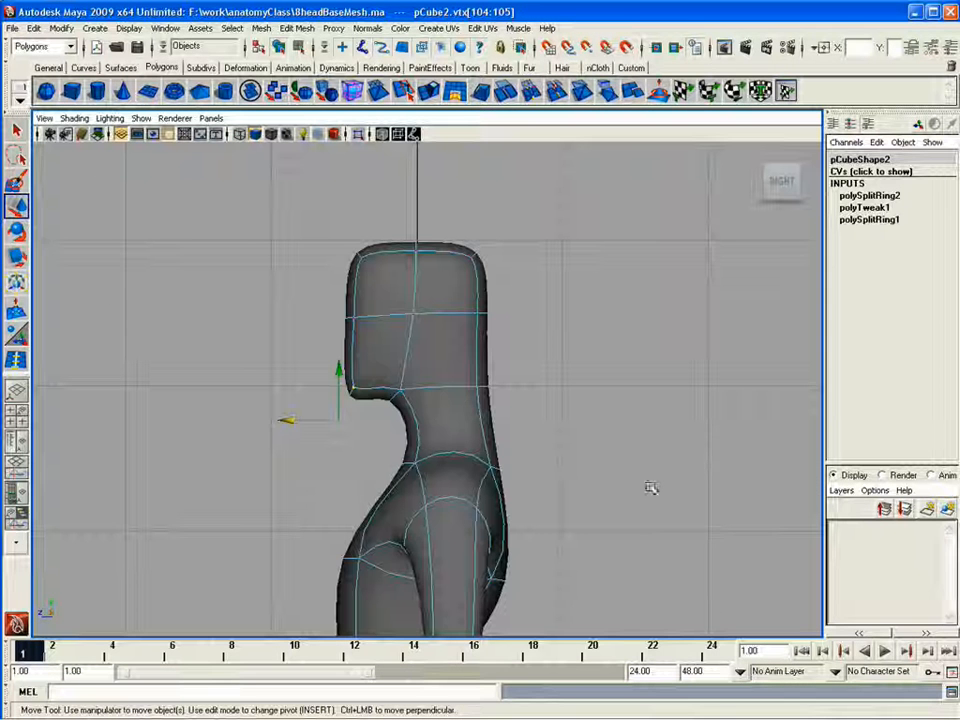
drag(289, 422, 302, 421)
Step: Shift the under-jaw vertices backward and the nape vertices forward and up, and round the head's profile at the forehead
drag(381, 379, 420, 402)
middle_drag(420, 390, 436, 386)
drag(454, 336, 505, 405)
middle_drag(494, 372, 474, 368)
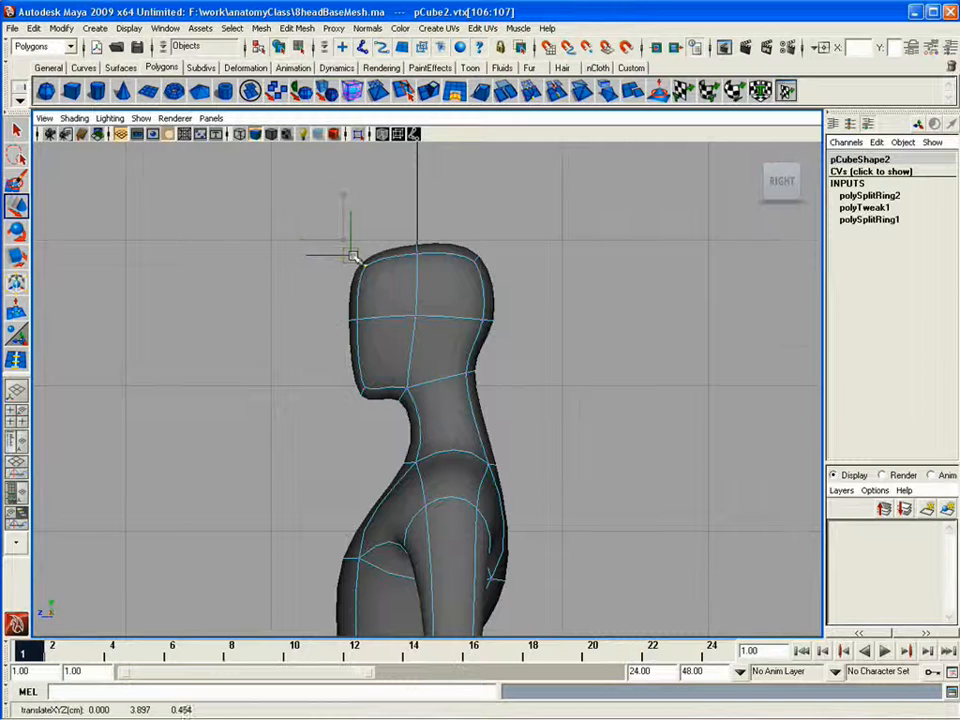
alt+middle_drag(544, 397, 555, 213)
Step: Select the vertices at the top of the head and scale them narrower across the width
key(space)
key(space)
alt+drag(590, 340, 369, 321)
drag(352, 236, 495, 294)
key(r)
drag(352, 267, 377, 270)
Step: Select the two nape vertices at the base of the skull and scale them narrower
mouse_move(458, 405)
alt+mouse_down()
mouse_move(430, 390)
mouse_move(230, 390)
mouse_move(258, 515)
mouse_move(452, 405)
alt+mouse_up()
click(415, 369)
drag(395, 346, 490, 392)
alt+drag(490, 392, 293, 445)
drag(369, 372, 409, 370)
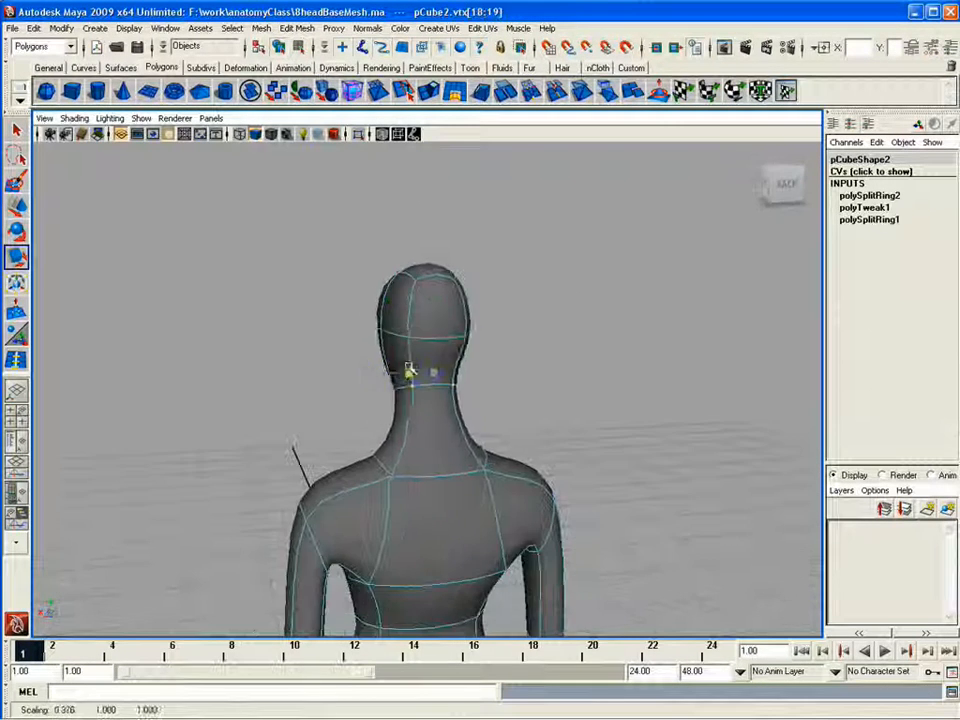
Step: Select the head's middle row of vertices and scale it slightly wider
alt+drag(452, 400, 462, 372)
drag(362, 318, 497, 349)
drag(369, 341, 362, 341)
Step: Select the two chin vertices, adjust their width and view the head from behind
alt+drag(305, 364, 625, 350)
drag(360, 365, 637, 376)
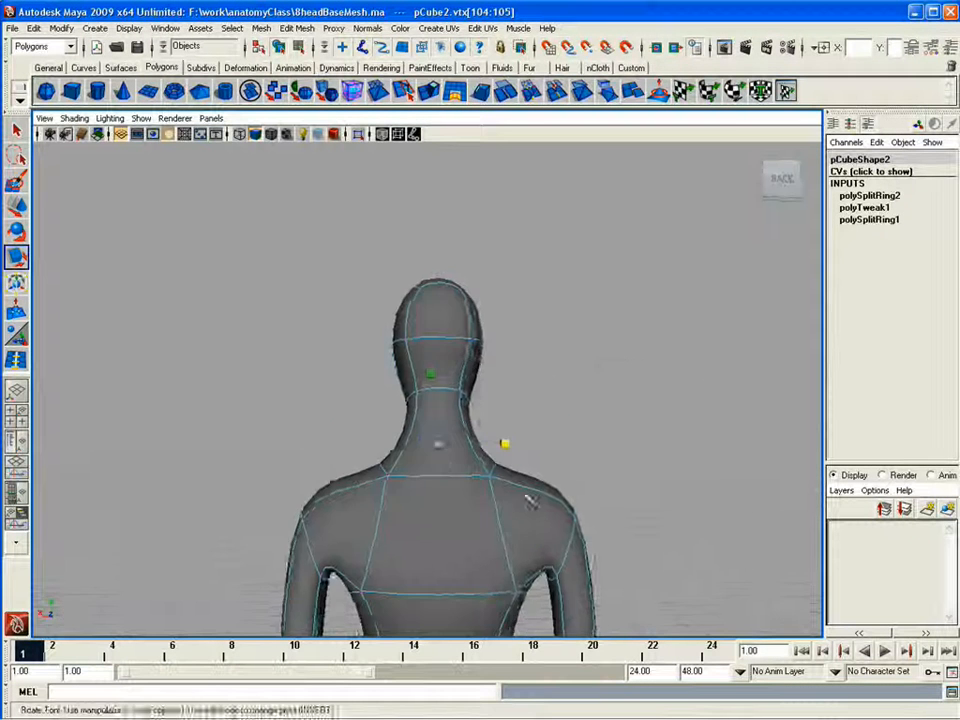
drag(530, 500, 365, 448)
alt+drag(632, 450, 270, 430)
Step: Check the head with smooth preview off and on, and fine-tune the head and neck vertices from several sides
key(1)
alt+drag(516, 399, 320, 400)
drag(390, 350, 600, 420)
key(3)
drag(466, 373, 579, 367)
alt+drag(520, 370, 590, 370)
drag(482, 372, 491, 373)
alt+drag(600, 368, 435, 364)
drag(472, 325, 430, 368)
alt+drag(510, 371, 360, 371)
drag(500, 347, 515, 336)
Step: Select the armpit vertices on both sides of the body and scale their spacing horizontally from the back view
alt+right_drag(515, 336, 590, 336)
alt+middle_drag(523, 330, 505, 160)
drag(235, 330, 276, 376)
shift+drag(589, 414, 642, 378)
alt+drag(600, 395, 598, 412)
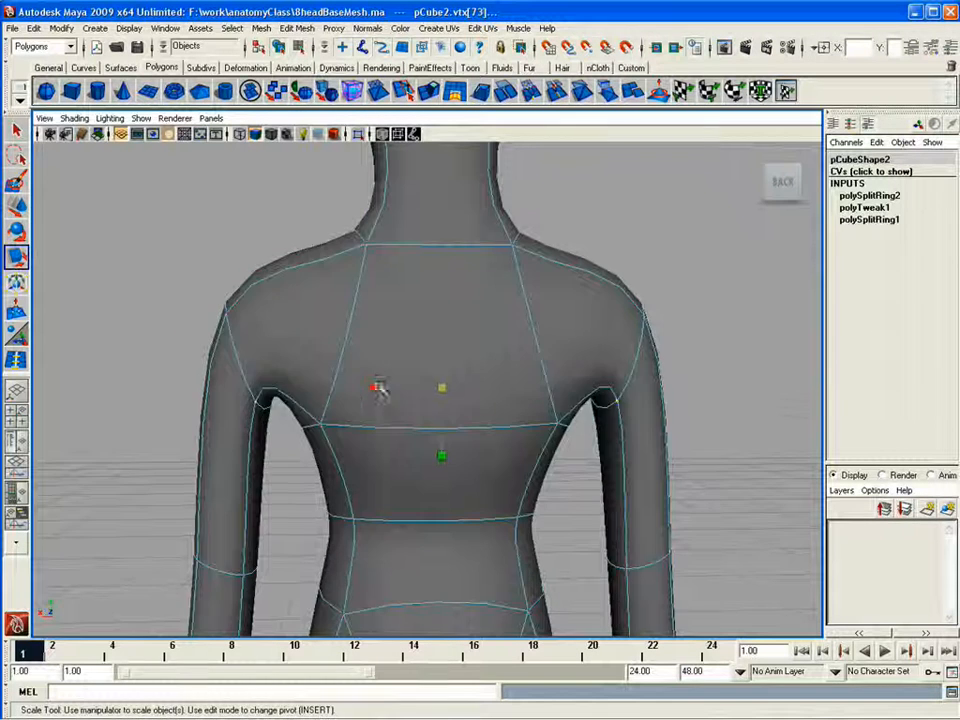
drag(378, 388, 752, 373)
key(w)
alt+right_drag(752, 373, 555, 382)
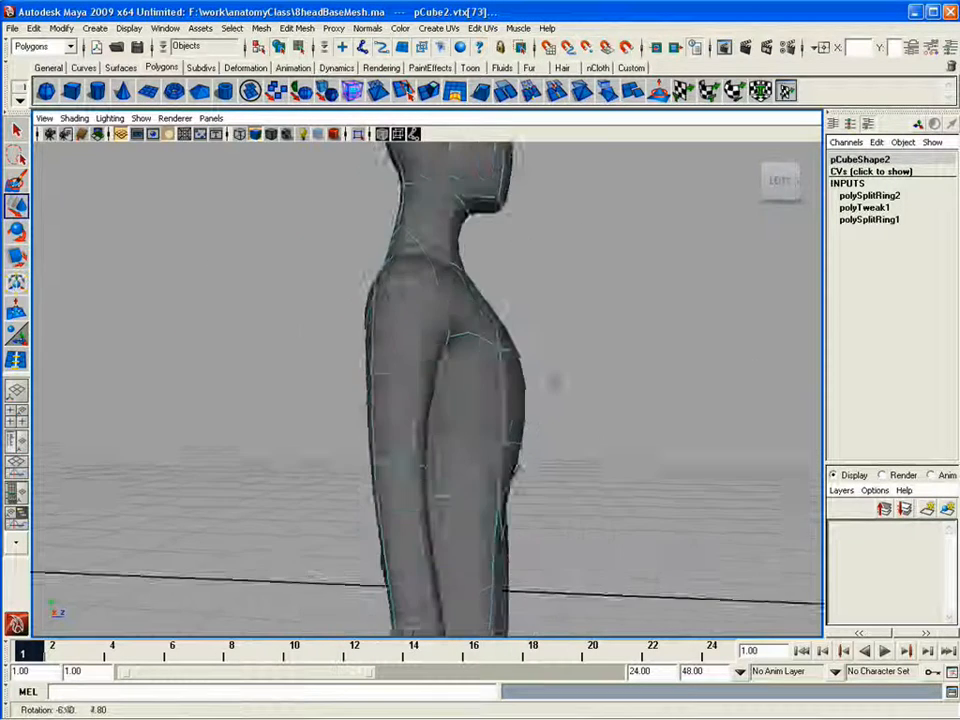
alt+drag(555, 382, 455, 382)
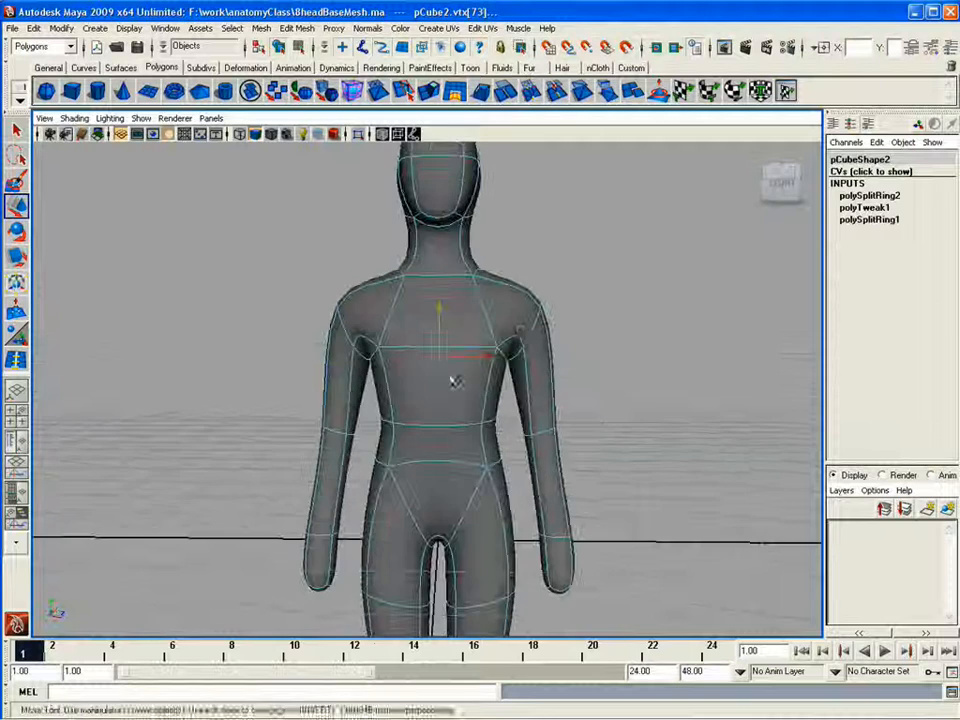
Step: Examine the whole figure as an object from several sides, with smooth preview off and on
right_drag(455, 382, 484, 334)
key(1)
key(3)
scroll(750, 549, down, 2)
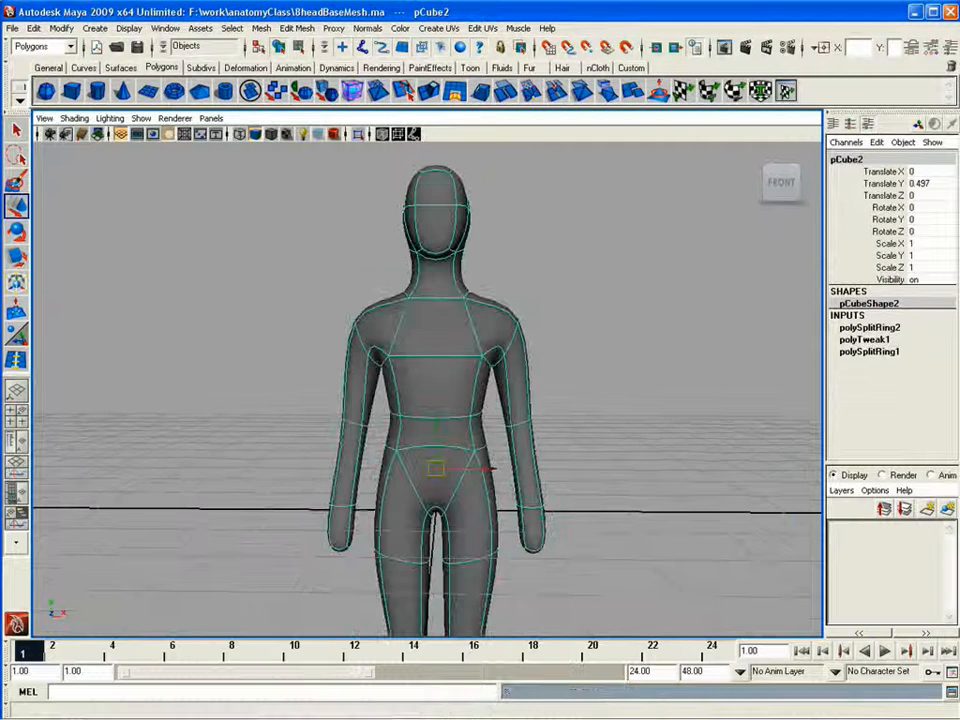
alt+drag(750, 549, 636, 546)
alt+middle_drag(636, 546, 626, 461)
scroll(626, 461, up, 4)
key(1)
alt+drag(580, 531, 661, 531)
alt+middle_drag(661, 531, 665, 505)
alt+drag(665, 505, 347, 495)
key(3)
alt+drag(495, 461, 636, 486)
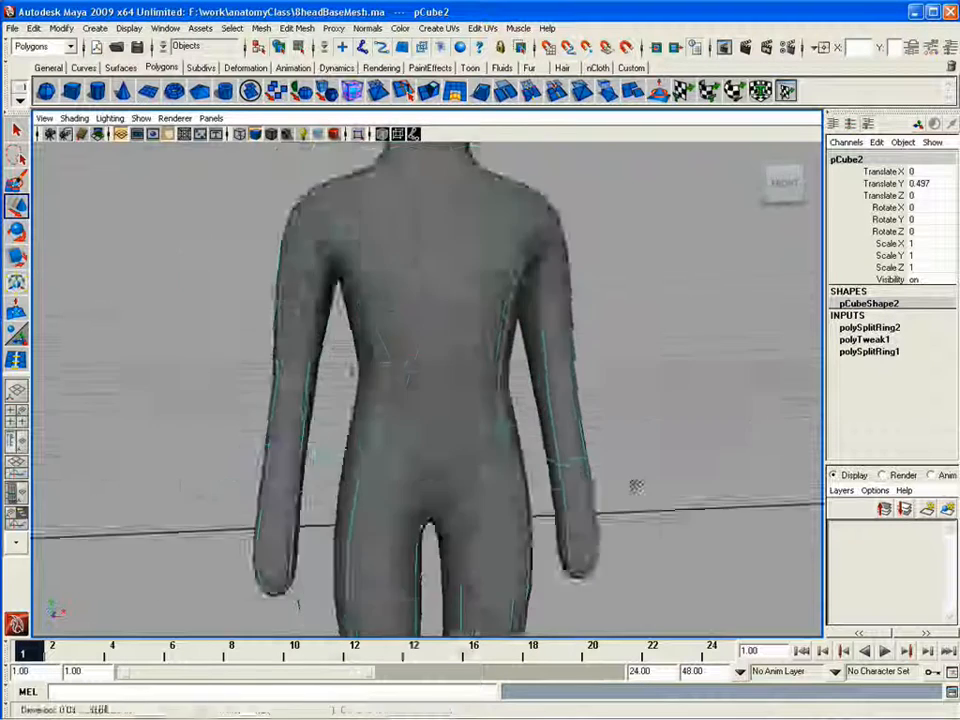
Step: Turn off smooth preview and select the outer vertices of one hand in vertex mode
alt+middle_drag(636, 486, 591, 459)
scroll(591, 459, up, 2)
key(4)
key(1)
key(5)
mouse_move(591, 459)
alt+mouse_down()
mouse_move(548, 478)
mouse_move(553, 449)
alt+mouse_up()
right_drag(553, 449, 512, 449)
alt+drag(530, 449, 624, 468)
drag(634, 564, 566, 425)
alt+right_drag(566, 425, 400, 480)
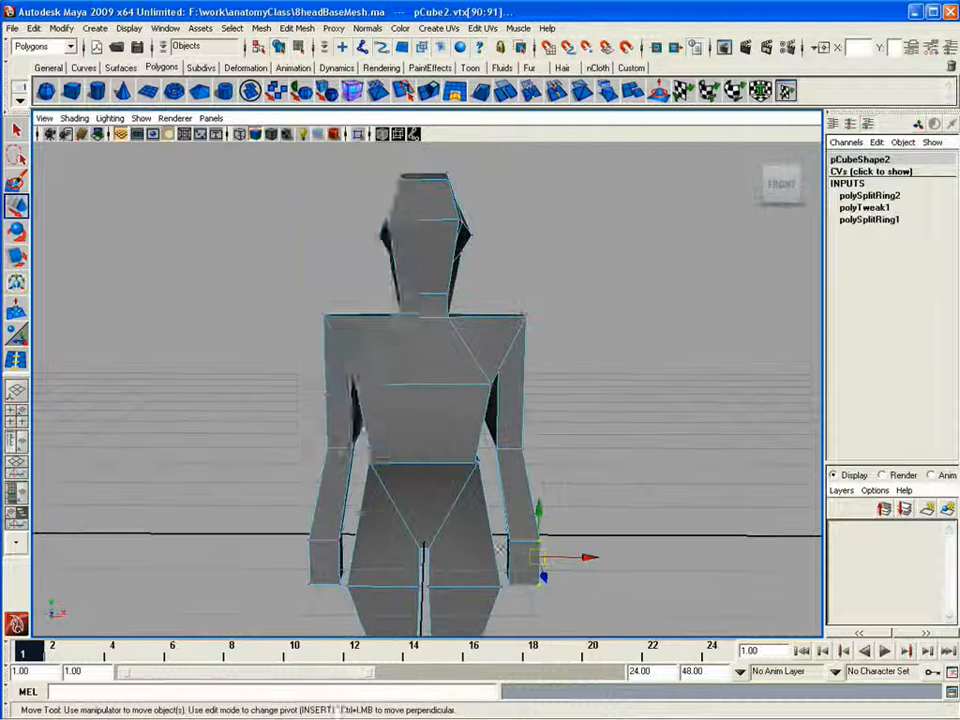
Step: Insert an edge loop down the vertical centre line of the whole body
click(297, 28)
click(321, 139)
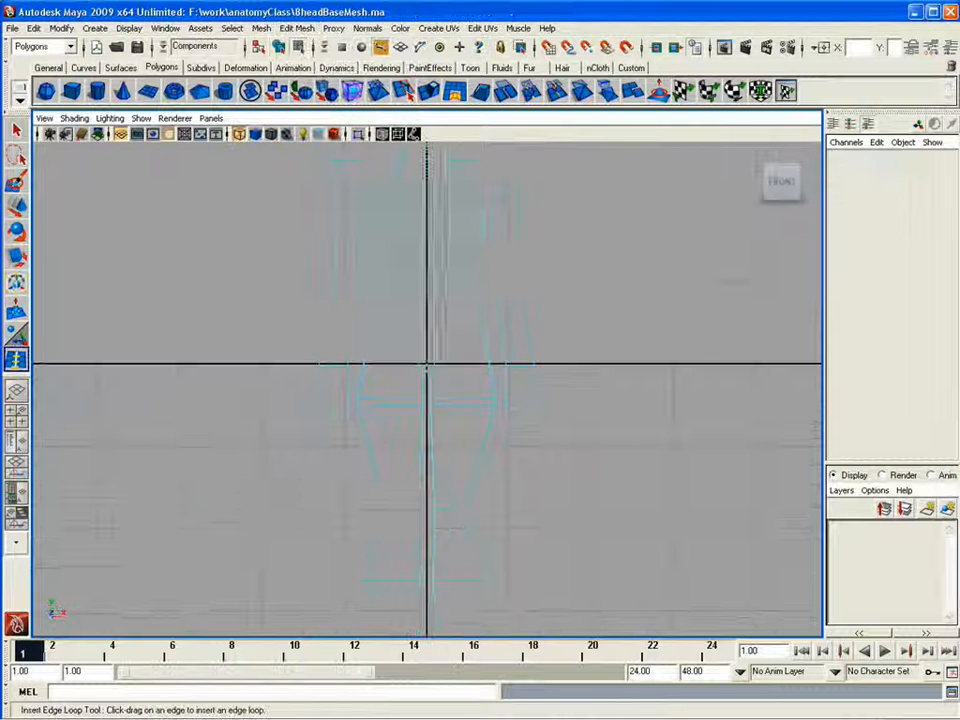
click(430, 271)
Step: Select all faces on the character's right side of the centre line, delete them and return to object mode
key(q)
right_drag(425, 284, 426, 326)
scroll(430, 450, down, 5)
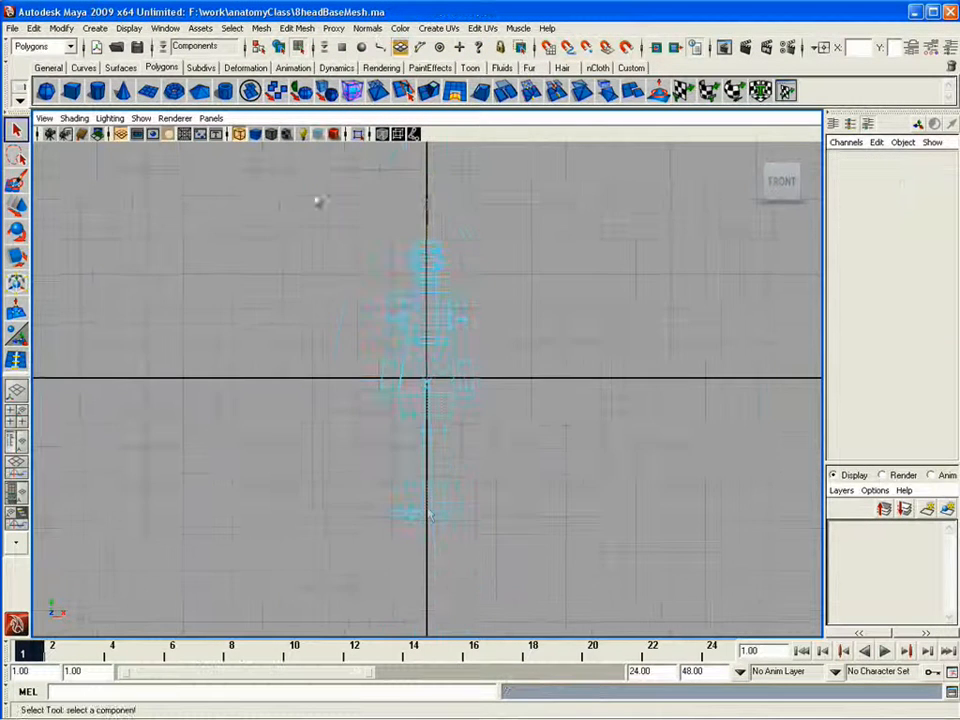
drag(428, 509, 424, 522)
alt+right_drag(424, 522, 463, 306)
alt+middle_drag(463, 306, 461, 443)
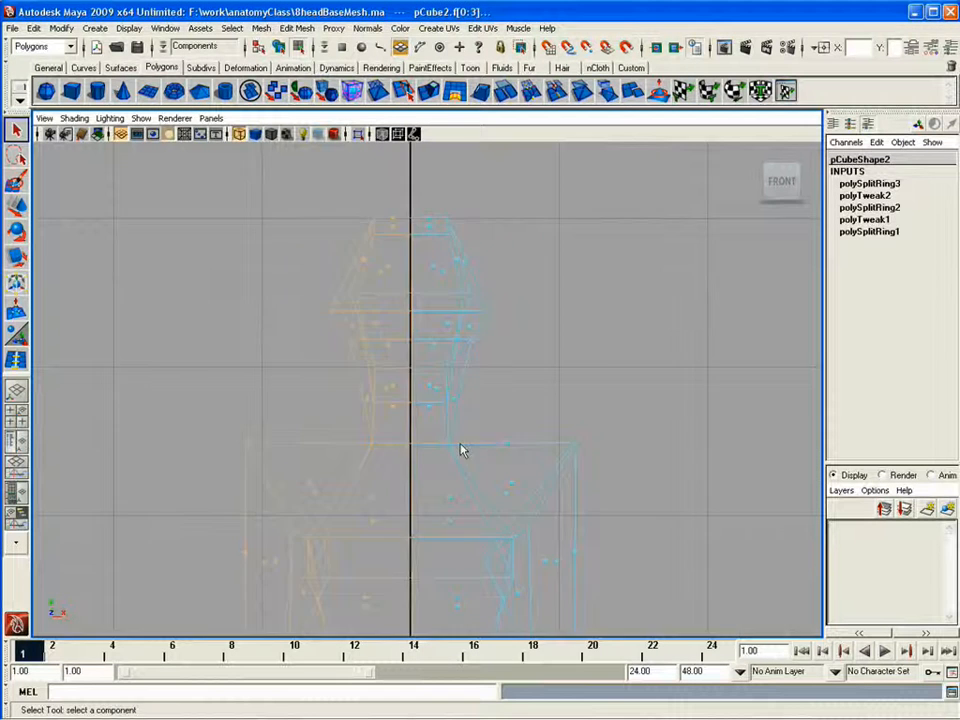
key(Delete)
alt+drag(454, 369, 529, 405)
key(F8)
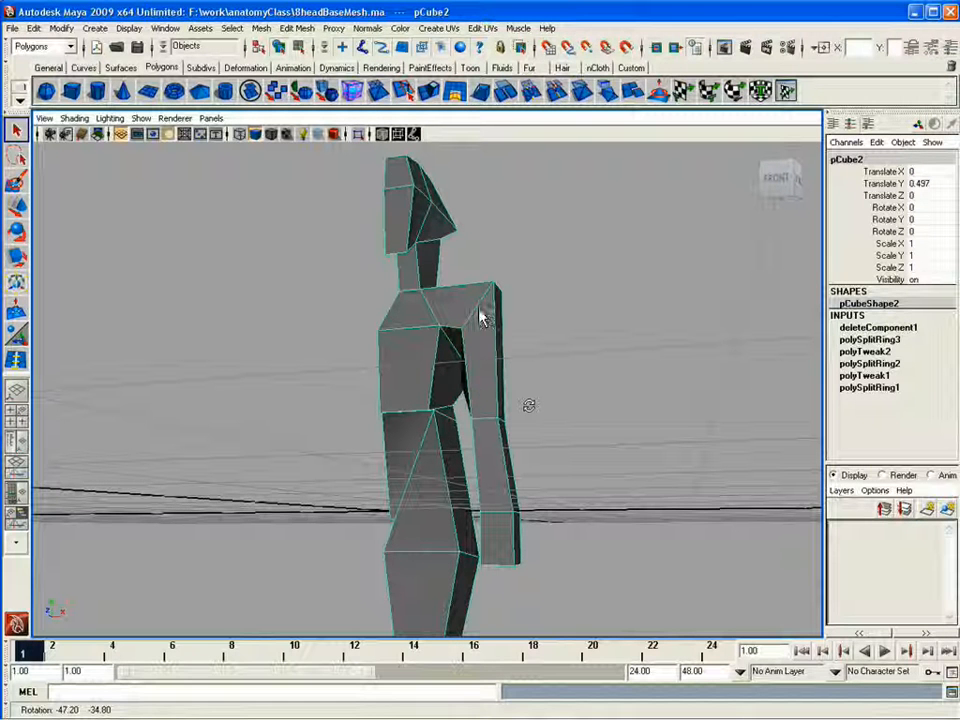
Step: Detach the Edit Mesh commands as a floating window and insert an edge loop around the forearm just above the wrist
alt+drag(529, 405, 439, 274)
click(303, 29)
click(311, 41)
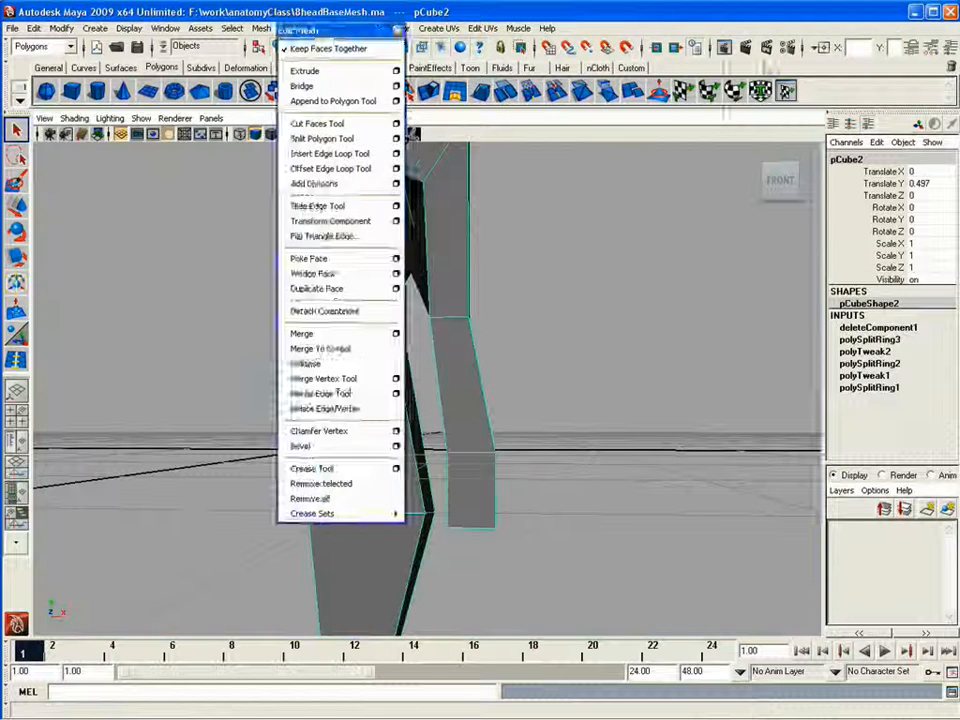
drag(314, 30, 838, 46)
alt+drag(535, 478, 640, 432)
click(866, 170)
alt+drag(540, 400, 489, 489)
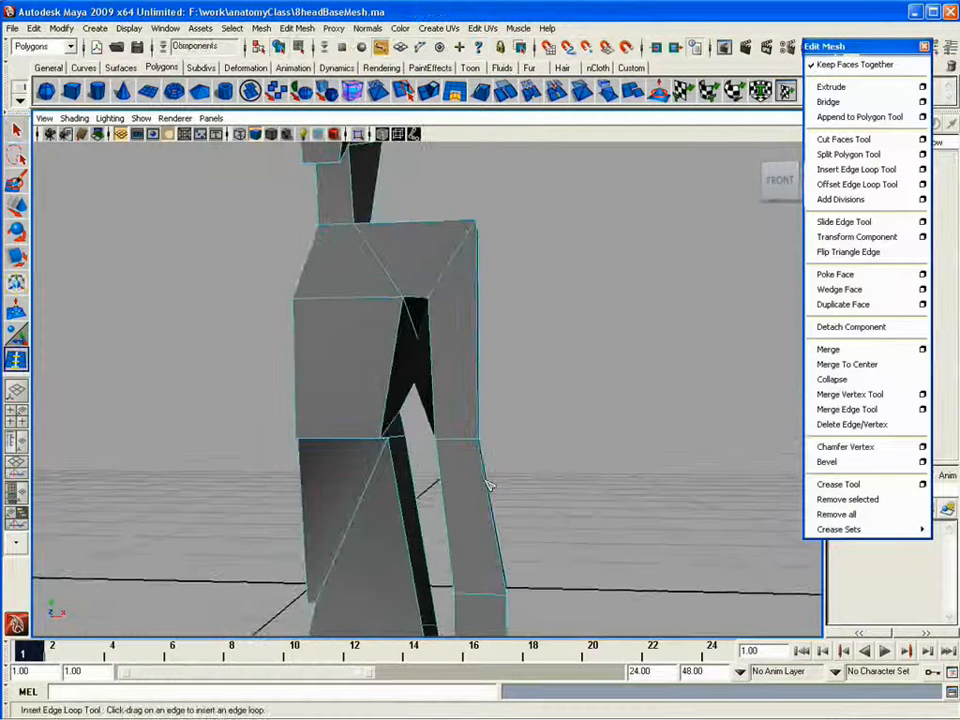
click(502, 572)
Step: In the front view, select the outer vertices of the hand block and move them outward to widen the hand
alt+middle_drag(533, 531, 552, 377)
key(space)
key(space)
alt+middle_drag(430, 420, 396, 407)
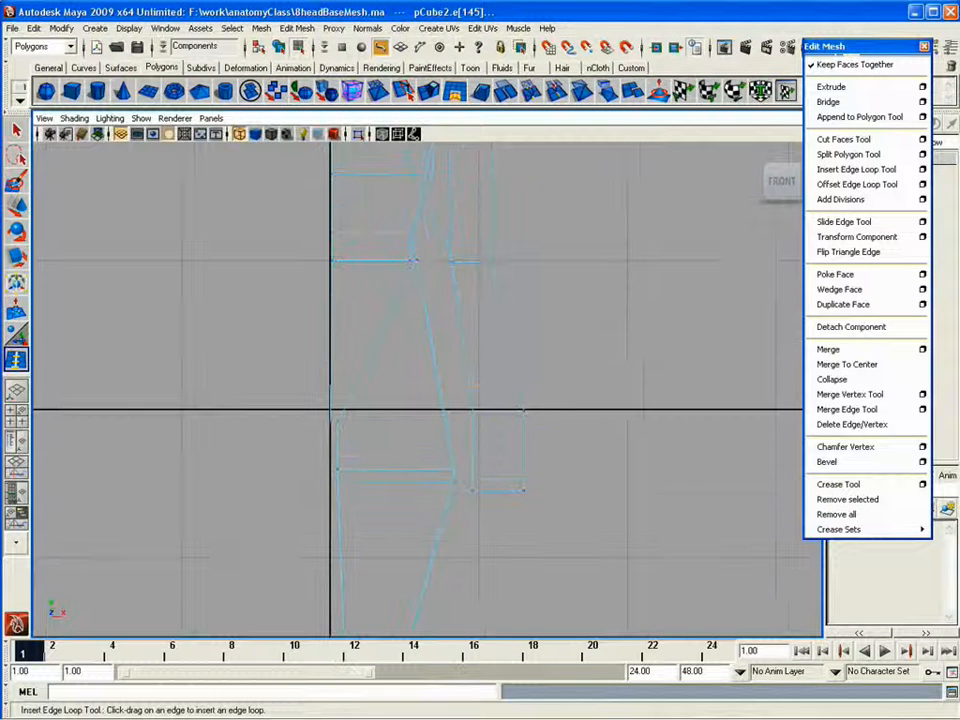
key(w)
right_click(512, 426)
right_drag(524, 427, 460, 427)
drag(608, 404, 500, 508)
drag(574, 450, 586, 448)
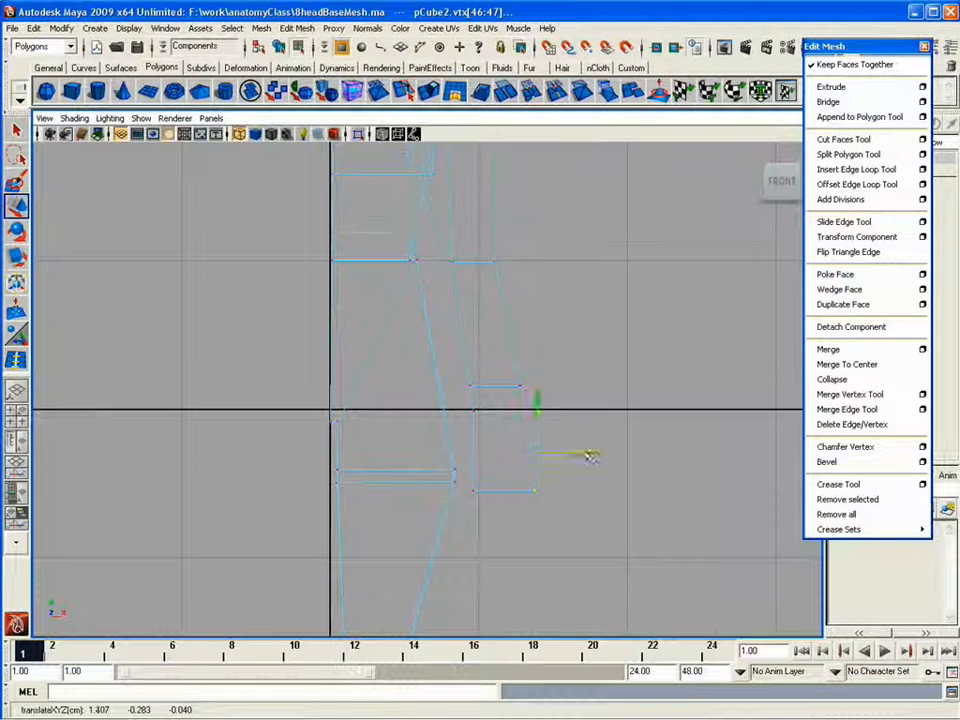
Step: Move the hand's inner and wrist vertices outward, fine-tune its outer corners into a tapered palm and return to object mode
drag(456, 404, 508, 506)
drag(586, 448, 597, 452)
drag(460, 404, 562, 404)
drag(475, 444, 475, 441)
drag(540, 398, 557, 416)
drag(543, 484, 560, 500)
drag(549, 490, 547, 492)
right_drag(527, 411, 525, 394)
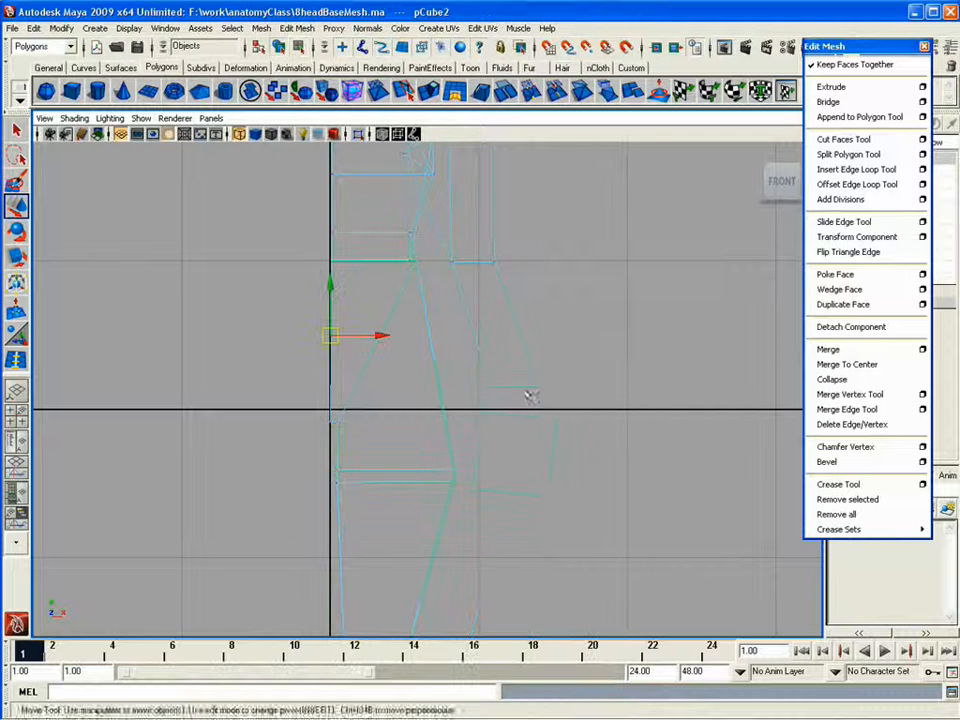
Step: Try to insert lengthwise edge loops across the hand as finger divisions, and inspect them in perspective
click(857, 169)
click(498, 415)
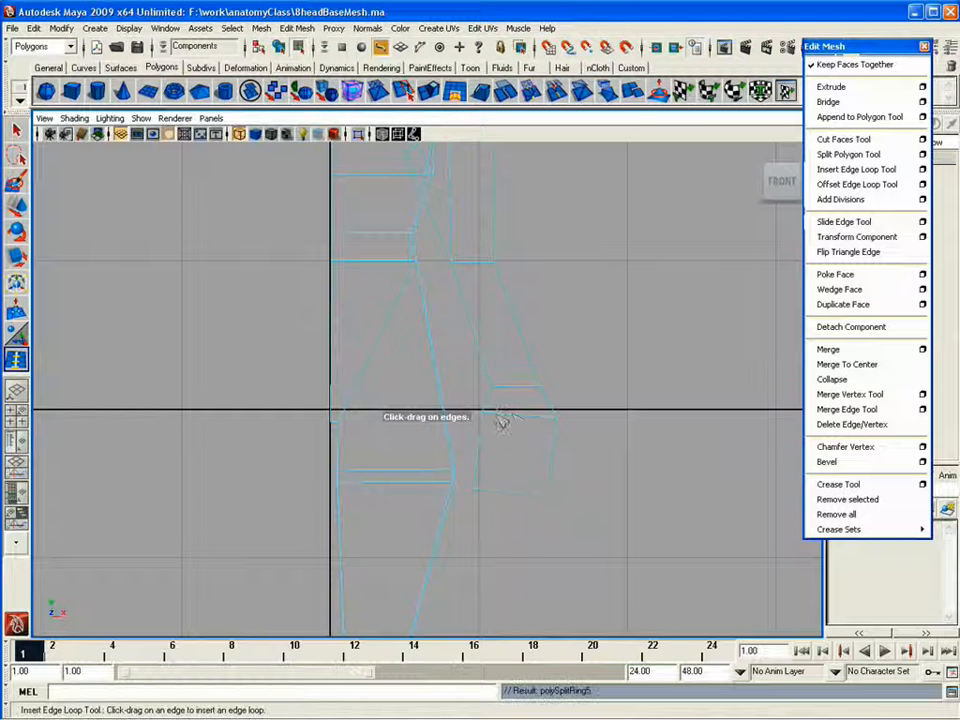
click(518, 416)
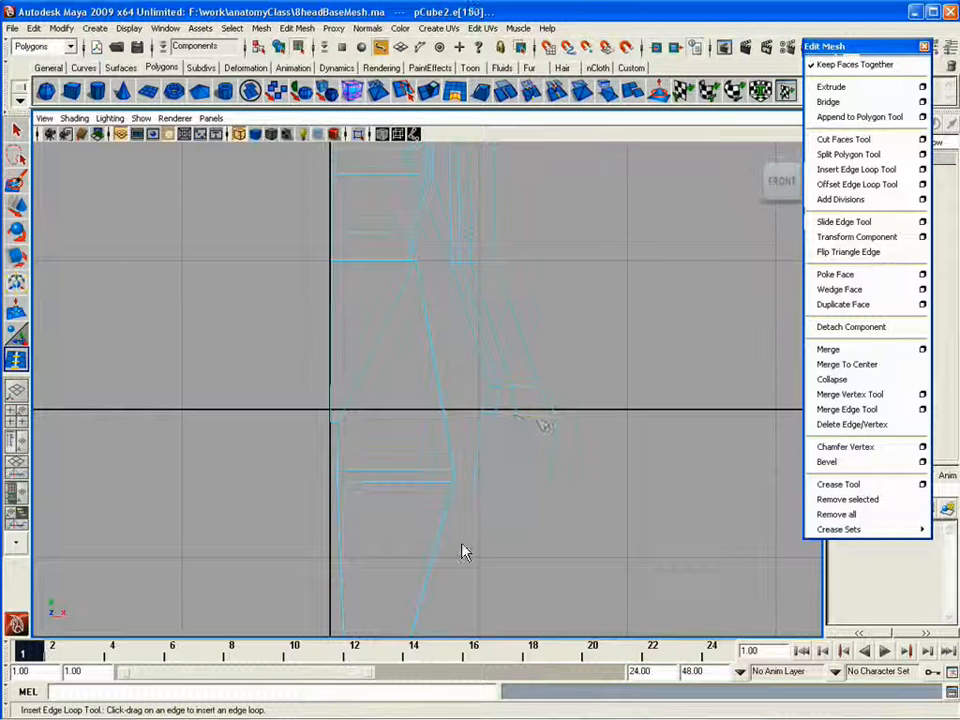
click(493, 488)
click(516, 485)
key(space)
key(space)
alt+drag(613, 300, 564, 449)
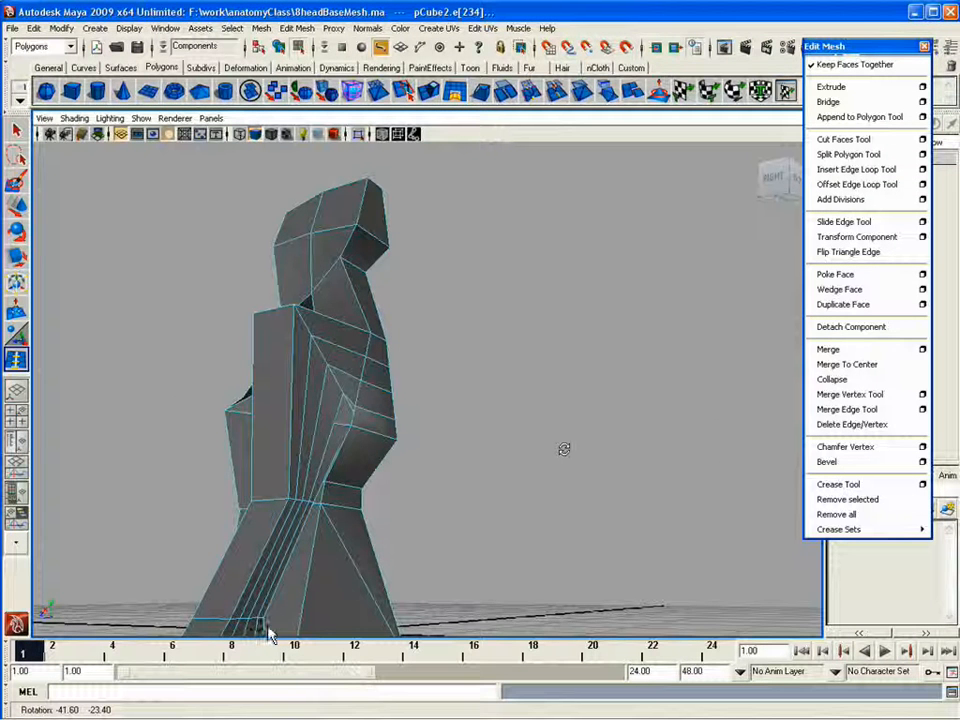
mouse_move(257, 612)
mouse_down()
mouse_move(285, 520)
mouse_move(302, 405)
mouse_move(413, 372)
mouse_up()
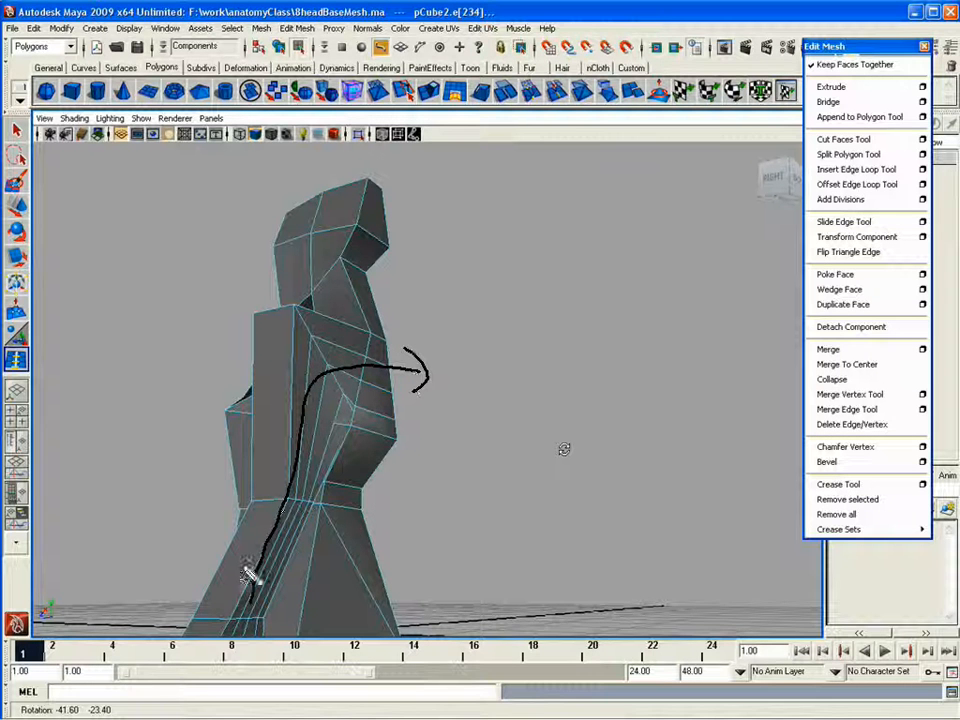
drag(215, 538, 238, 433)
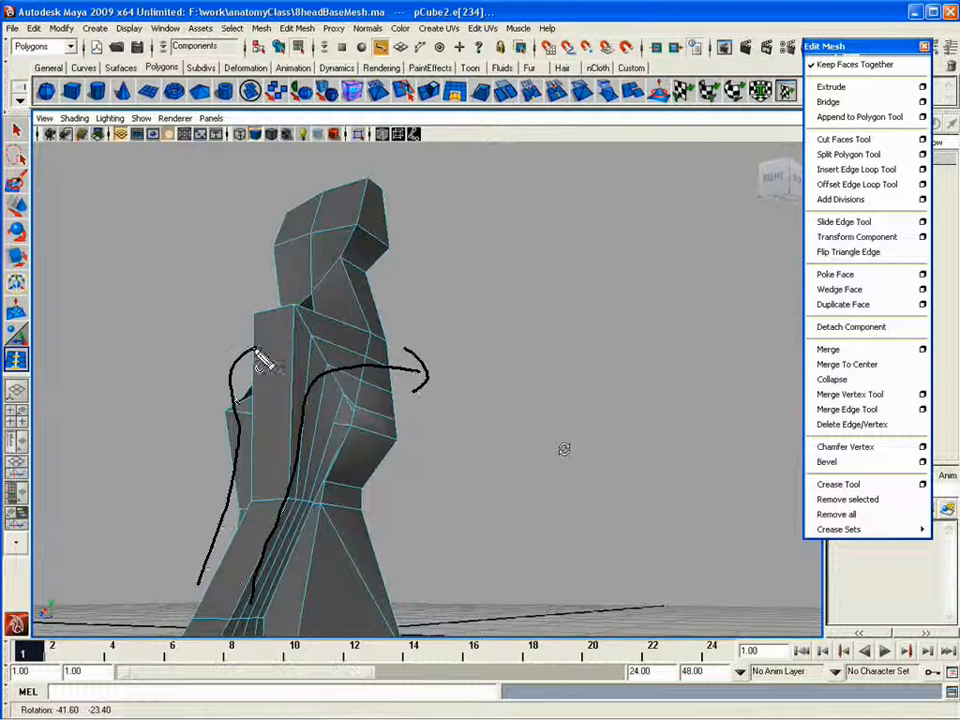
drag(313, 330, 313, 350)
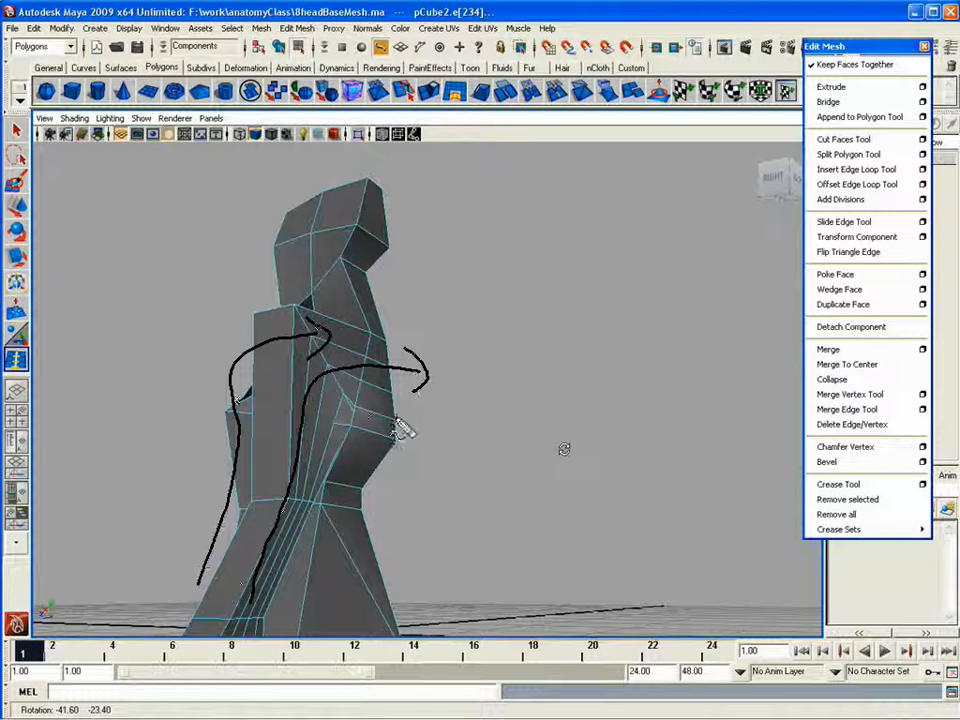
mouse_move(385, 381)
mouse_down()
mouse_move(388, 405)
mouse_move(372, 395)
mouse_up()
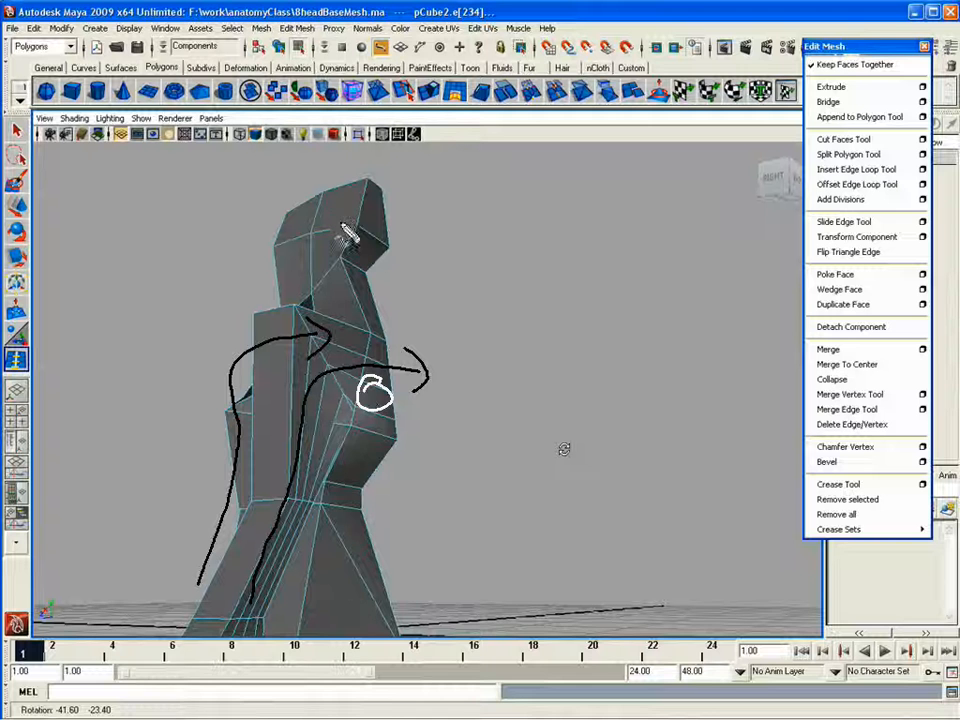
drag(349, 211, 332, 228)
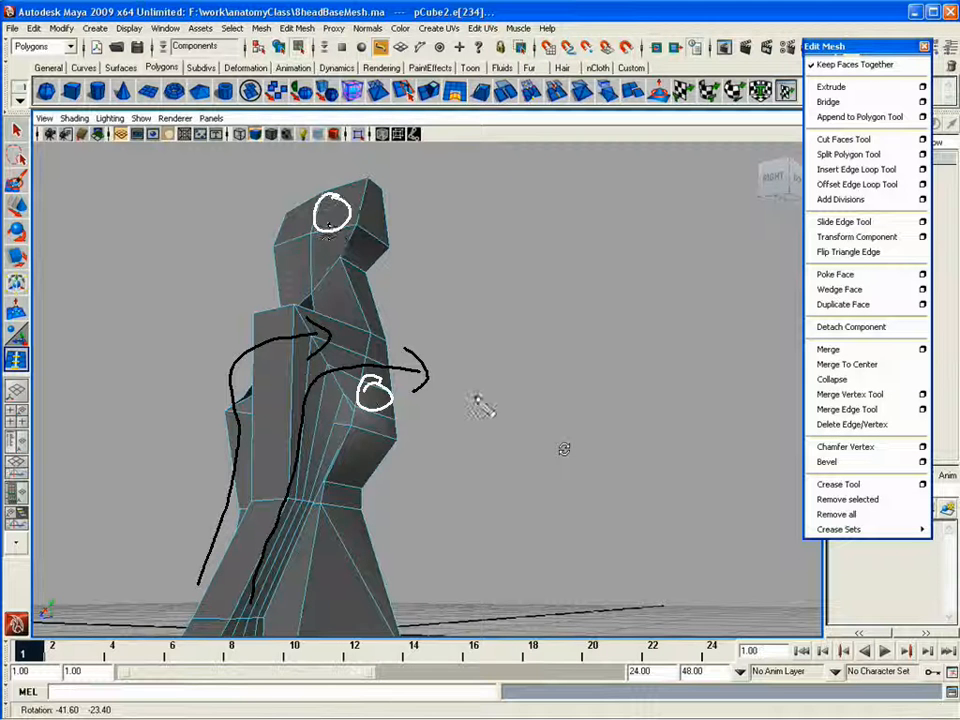
key(Escape)
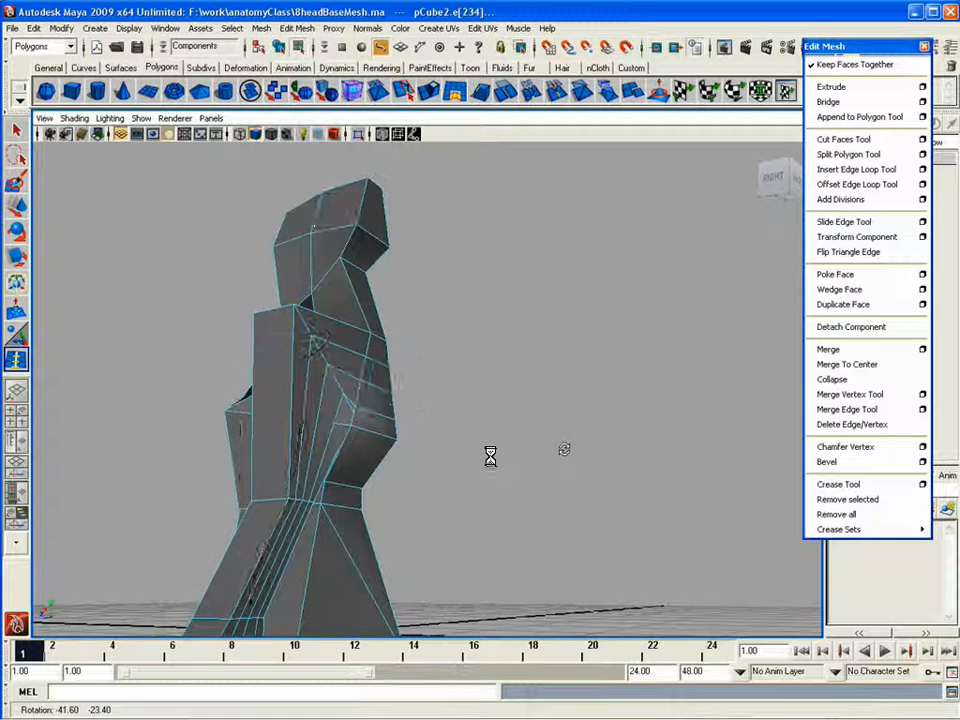
Step: Inspect how the hand's edge loops run through the chest and undo them
alt+drag(564, 449, 700, 495)
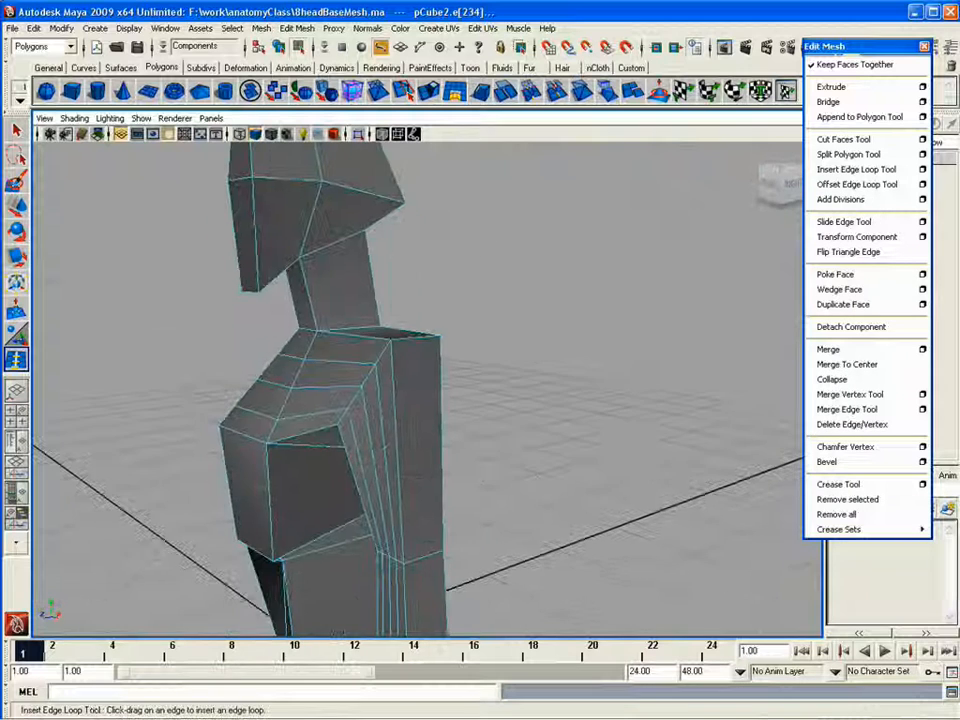
mouse_move(641, 388)
alt+mouse_down()
mouse_move(645, 418)
mouse_move(505, 398)
mouse_move(640, 380)
alt+mouse_up()
key(z)
key(z)
key(z)
alt+drag(536, 414, 478, 456)
key(q)
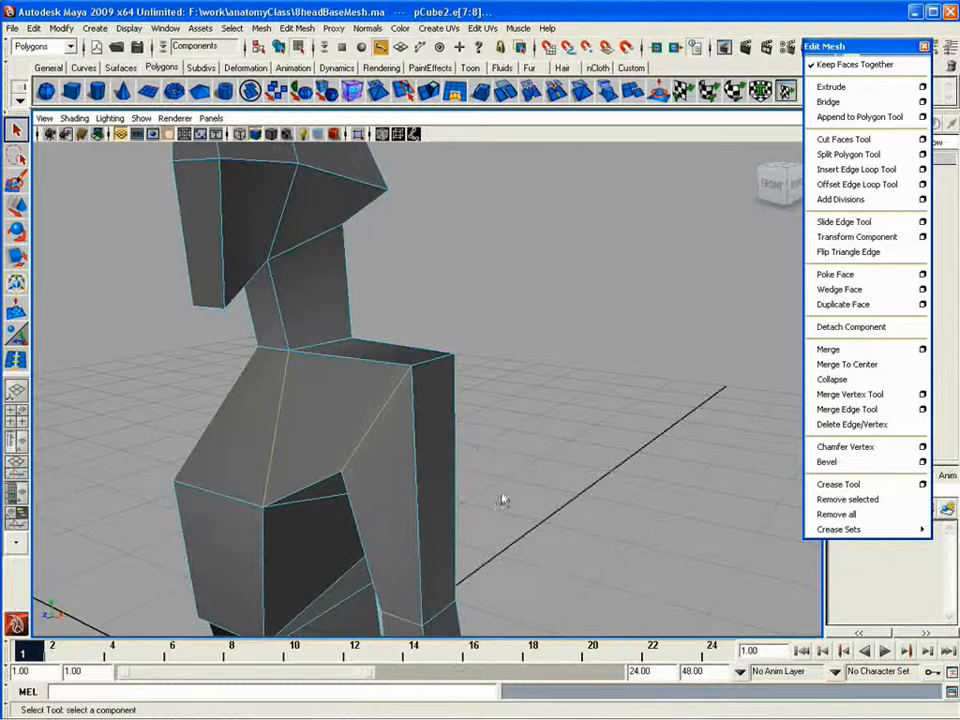
Step: With the Split Polygon tool, cut from the wrist's outer corner down the hand's back, under its end and up the front
alt+middle_drag(503, 500, 540, 371)
click(848, 154)
alt+drag(521, 405, 481, 405)
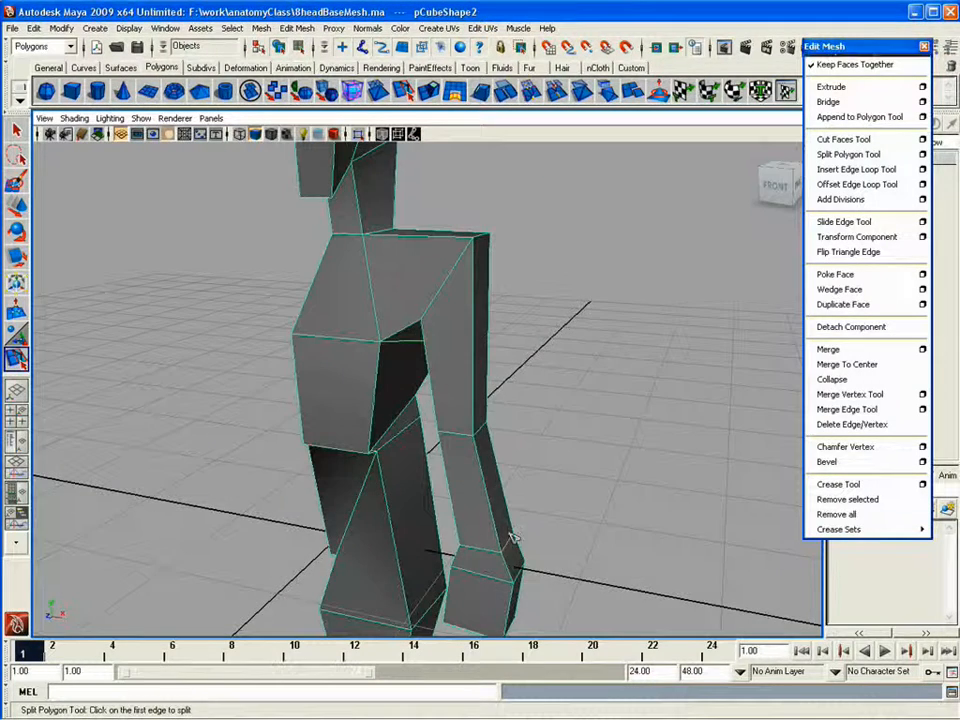
alt+drag(512, 537, 489, 381)
alt+drag(476, 424, 300, 390)
click(346, 384)
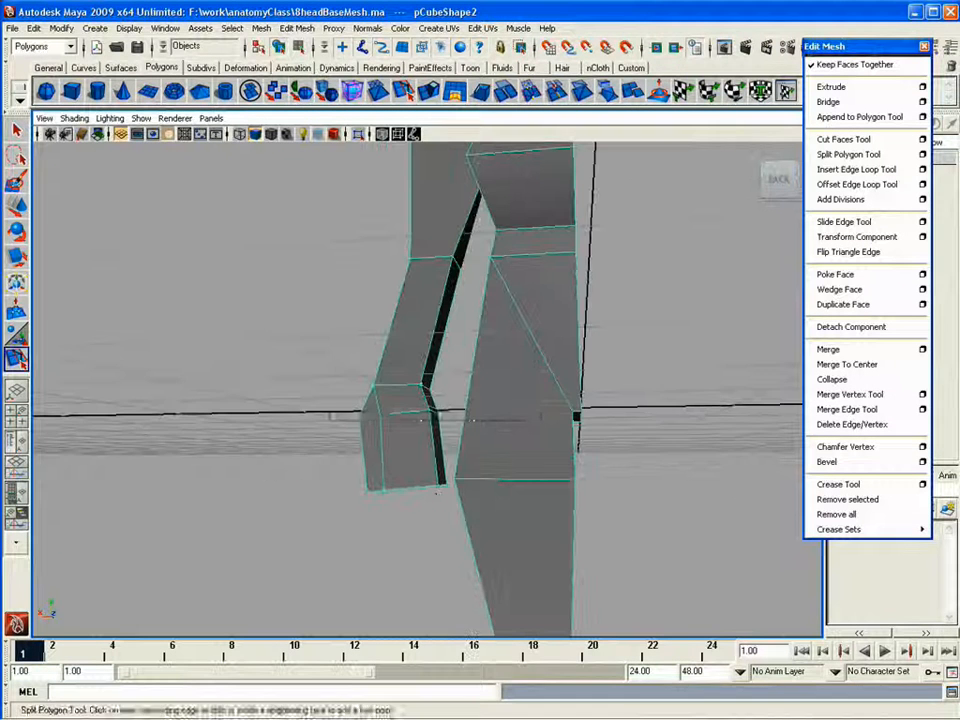
click(434, 489)
alt+drag(431, 493, 630, 470)
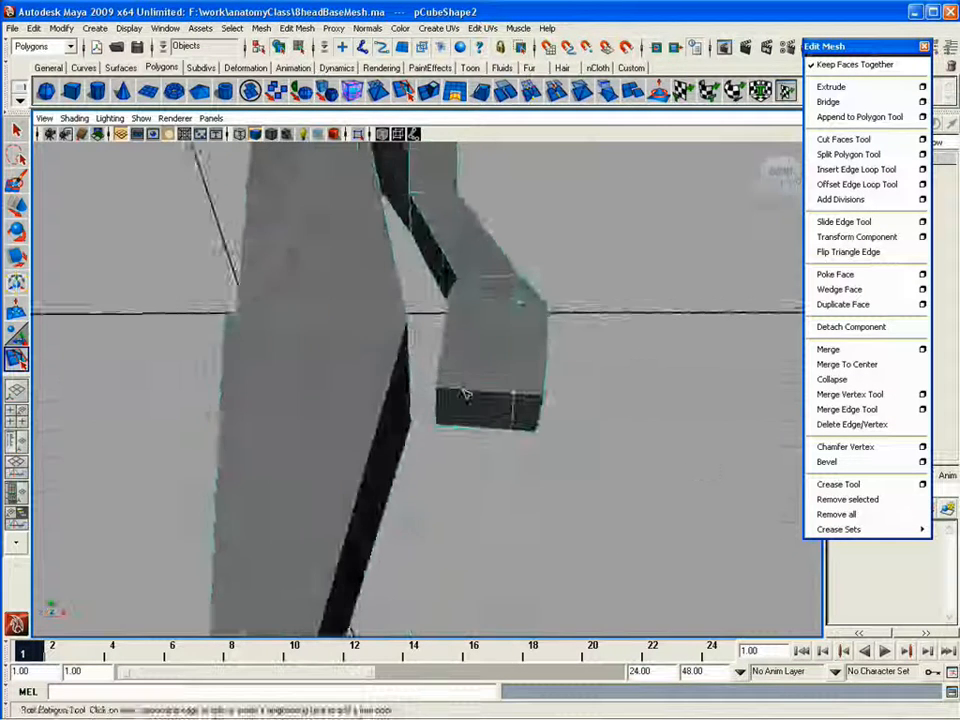
alt+drag(464, 394, 645, 374)
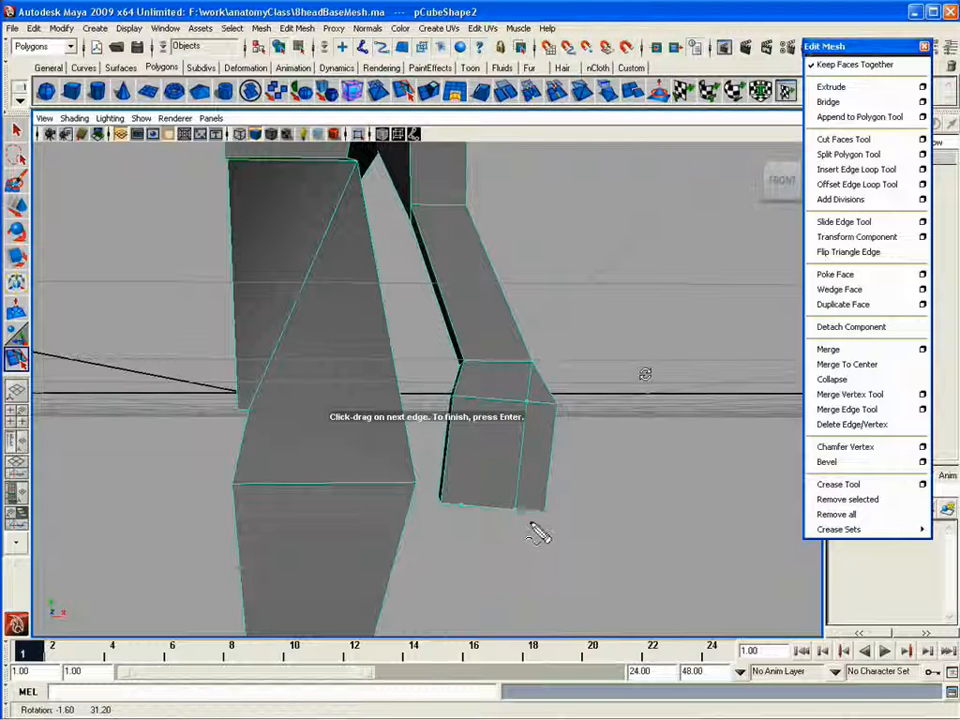
drag(553, 393, 559, 388)
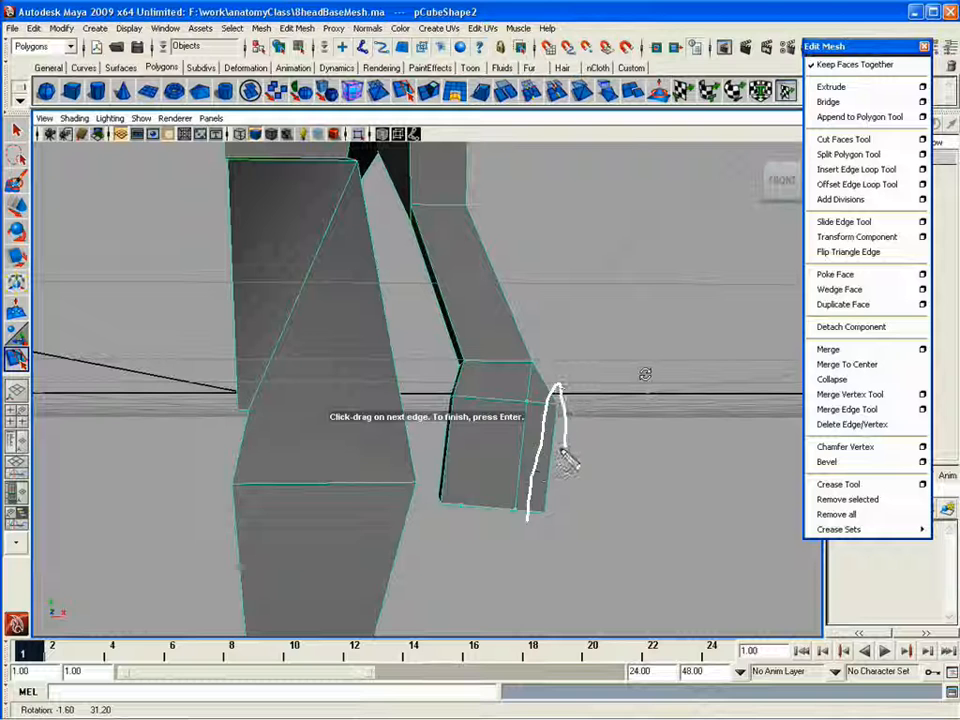
drag(535, 512, 560, 498)
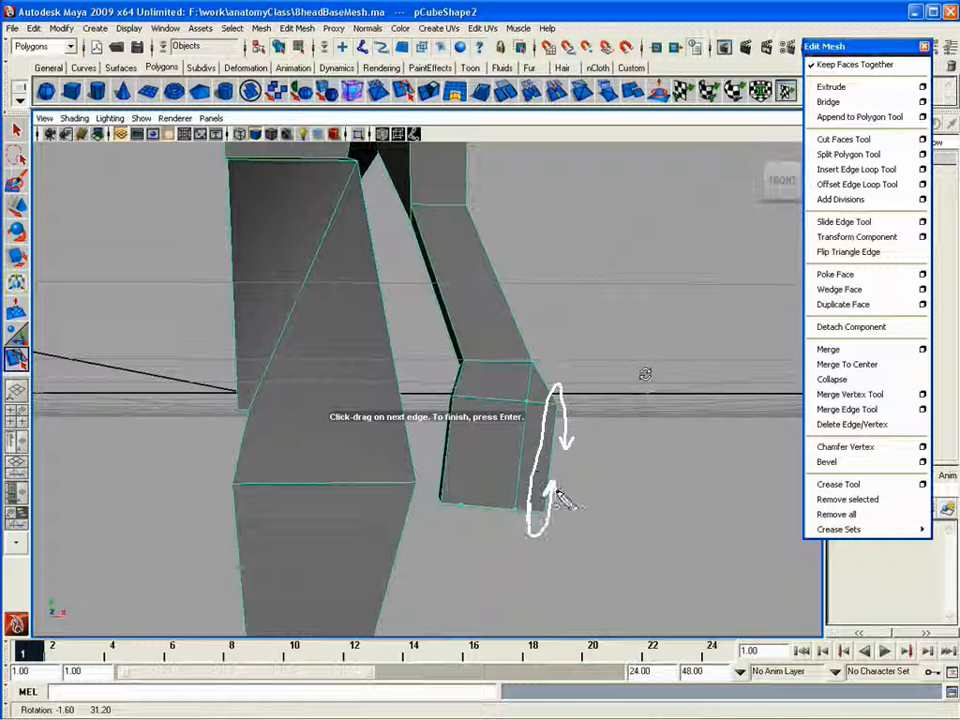
drag(430, 432, 460, 371)
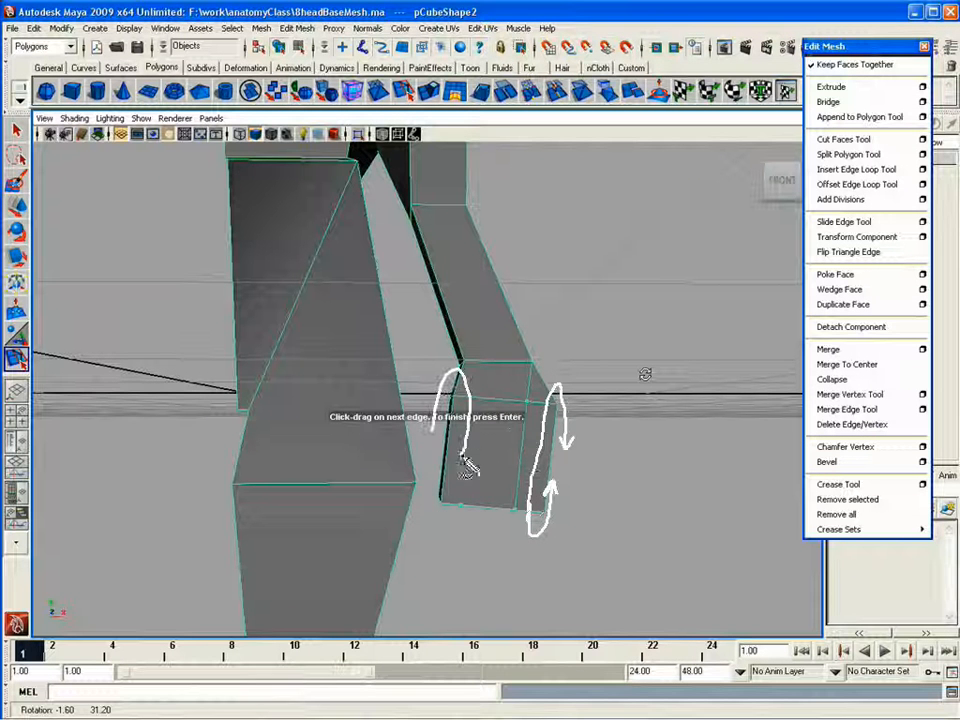
drag(465, 462, 437, 524)
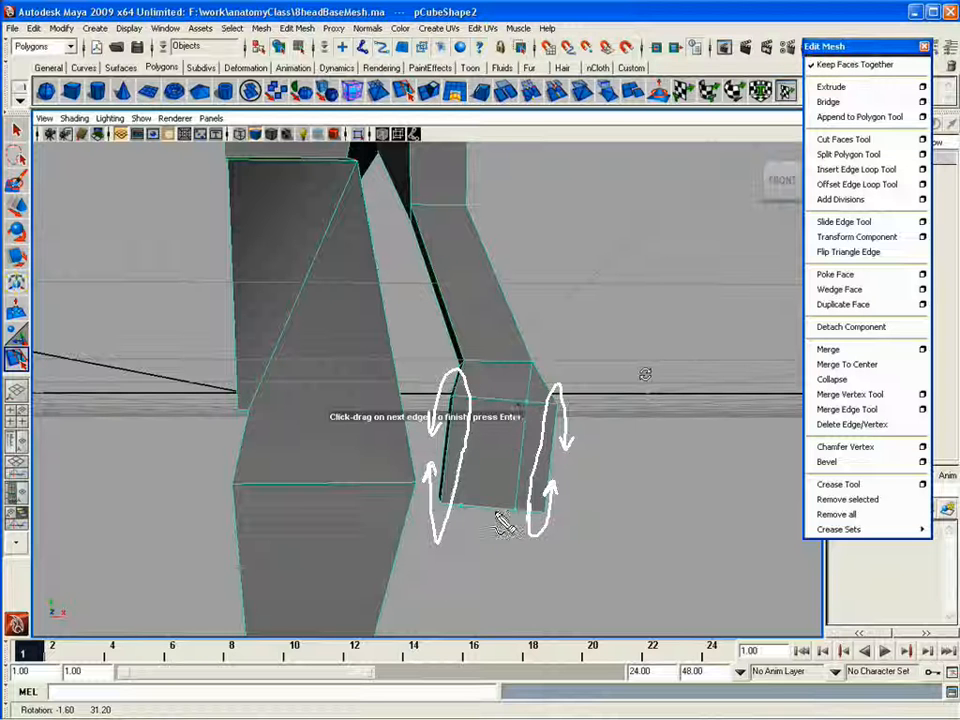
mouse_move(490, 500)
mouse_down()
mouse_move(502, 418)
mouse_move(492, 325)
mouse_move(474, 285)
mouse_move(488, 288)
mouse_up()
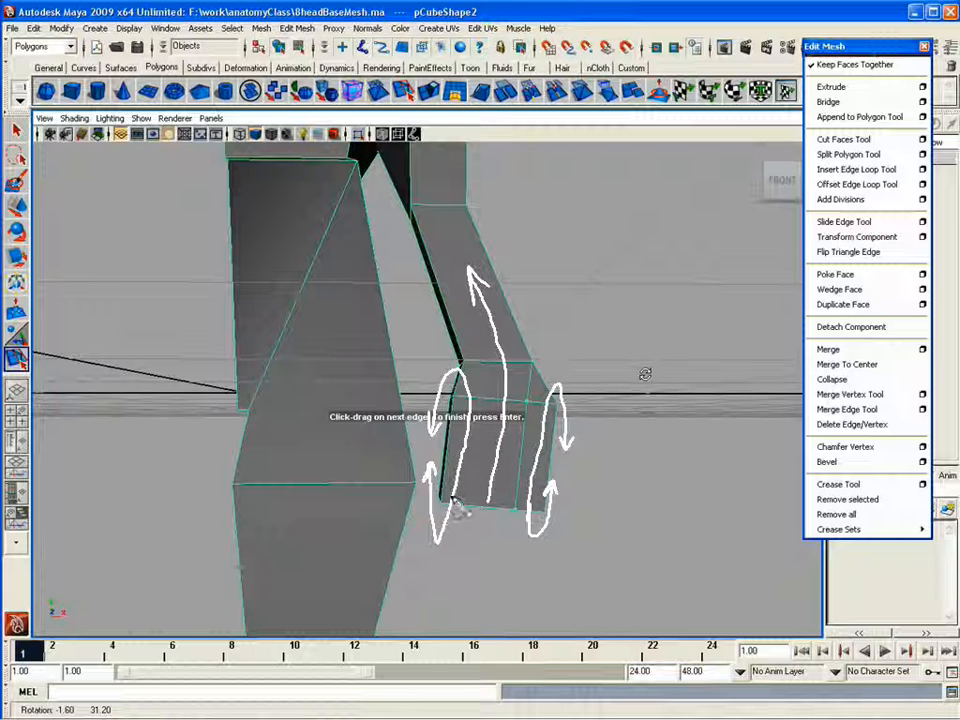
mouse_move(455, 505)
mouse_down()
mouse_move(484, 533)
mouse_move(493, 512)
mouse_move(537, 526)
mouse_up()
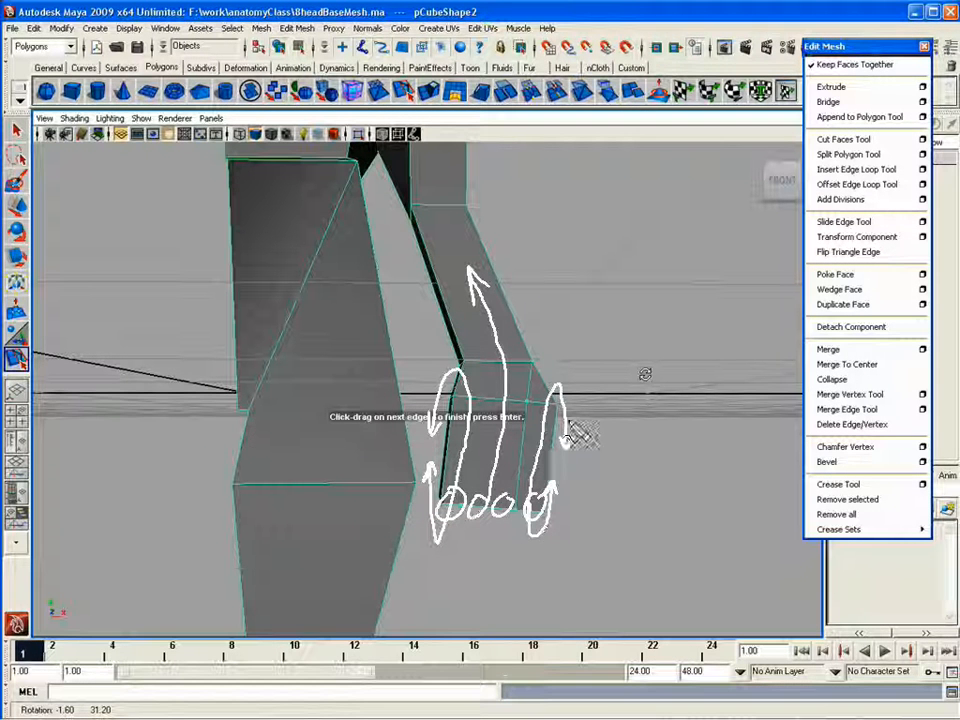
drag(566, 412, 584, 486)
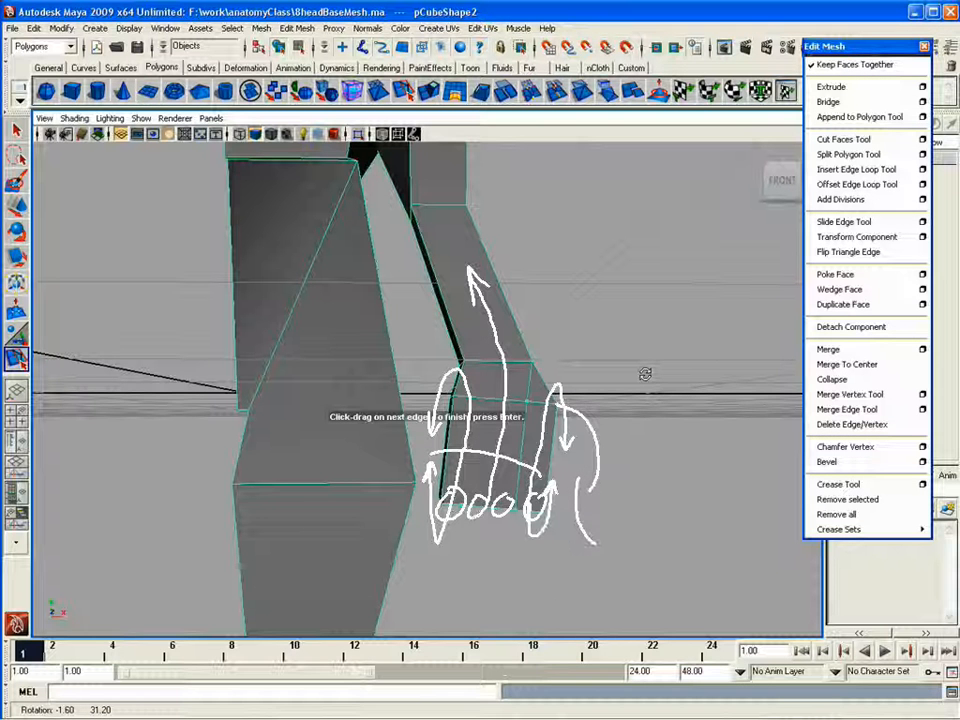
key(Escape)
Step: Finish a second Split Polygon cut along the hand's inner side, from the wrist's inner corner down the front and around the end
alt+drag(645, 373, 639, 385)
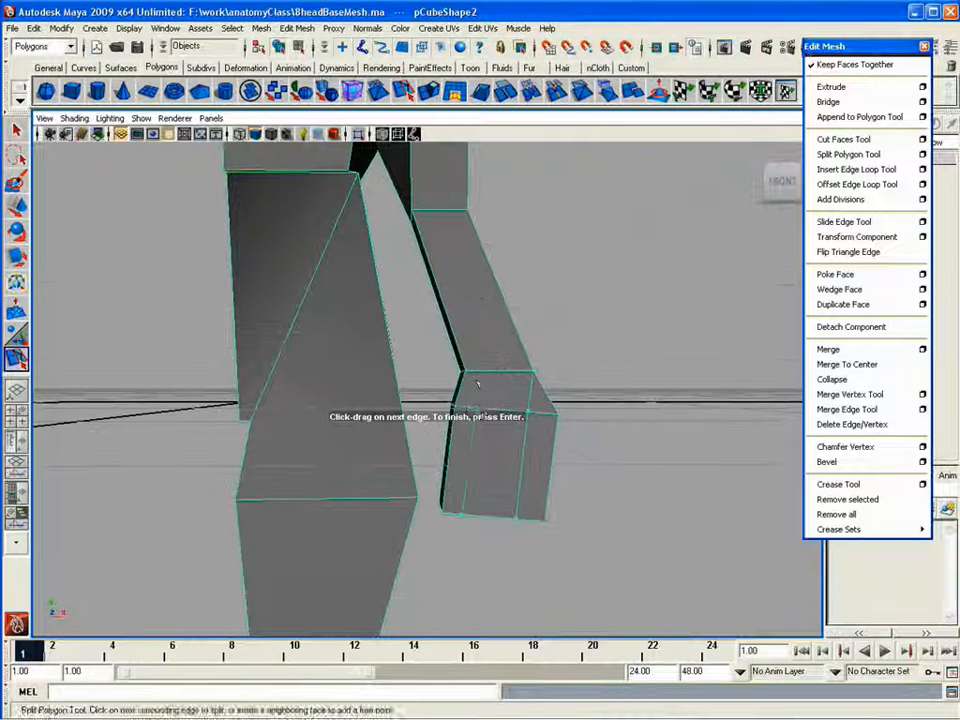
click(428, 397)
alt+drag(428, 397, 467, 336)
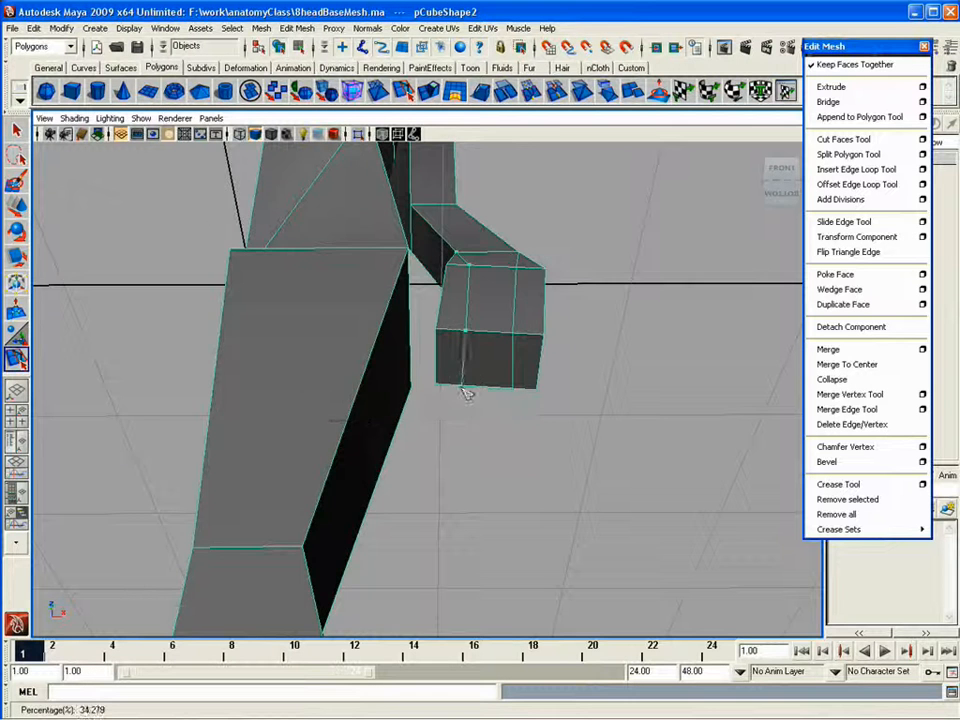
alt+drag(467, 390, 336, 519)
click(371, 405)
key(q)
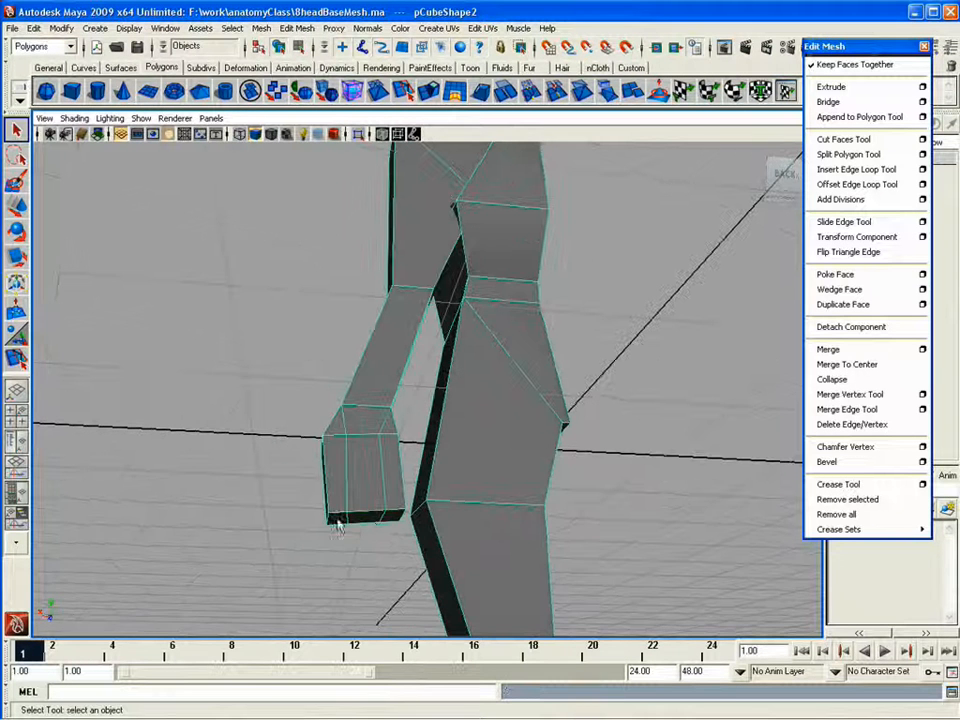
Step: Try to insert an edge loop down the middle of the hand and undo it
click(856, 169)
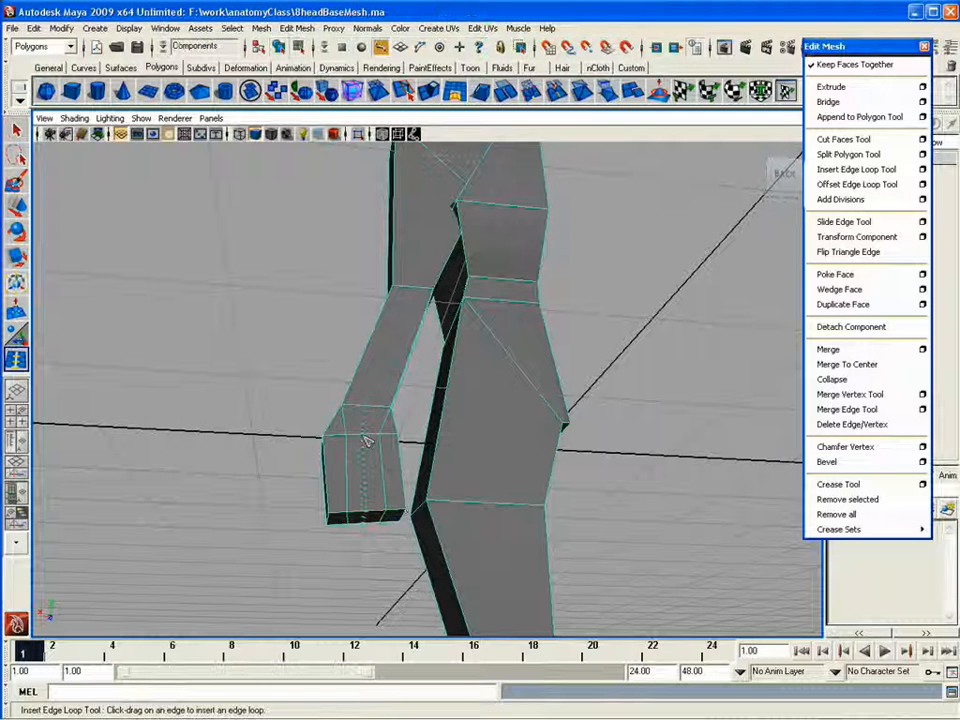
drag(364, 439, 368, 440)
alt+drag(362, 450, 529, 463)
key(ctrl+z)
Step: Return the figure to object mode and toggle the polygon border edges display for it
key(w)
right_click(450, 452)
click(525, 448)
right_drag(450, 452, 499, 429)
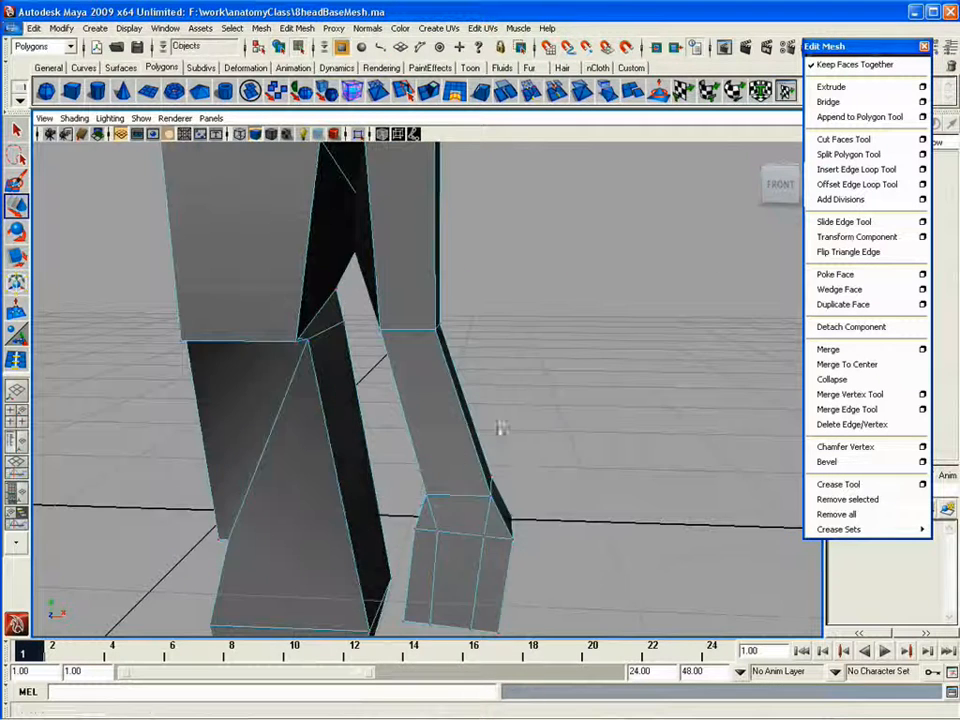
alt+drag(499, 429, 531, 470)
click(531, 470)
click(129, 28)
mouse_move(170, 173)
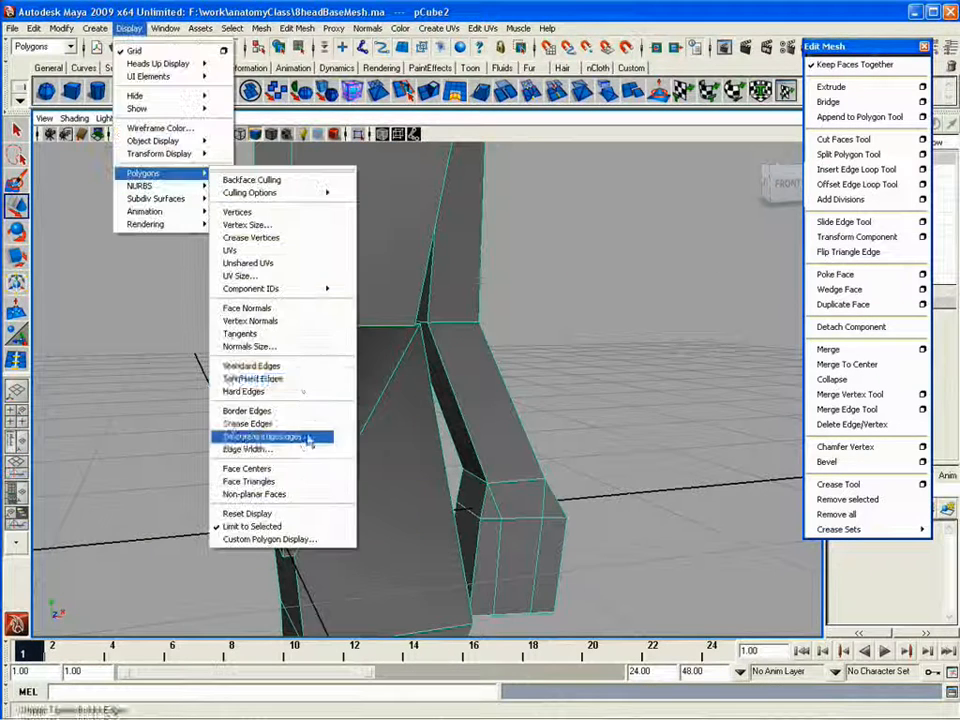
click(286, 412)
Step: Insert an edge loop down the middle of the hand between the two lengthwise cuts, and inspect where it runs
alt+drag(546, 394, 497, 471)
alt+right_drag(497, 471, 560, 560)
alt+middle_drag(560, 560, 549, 403)
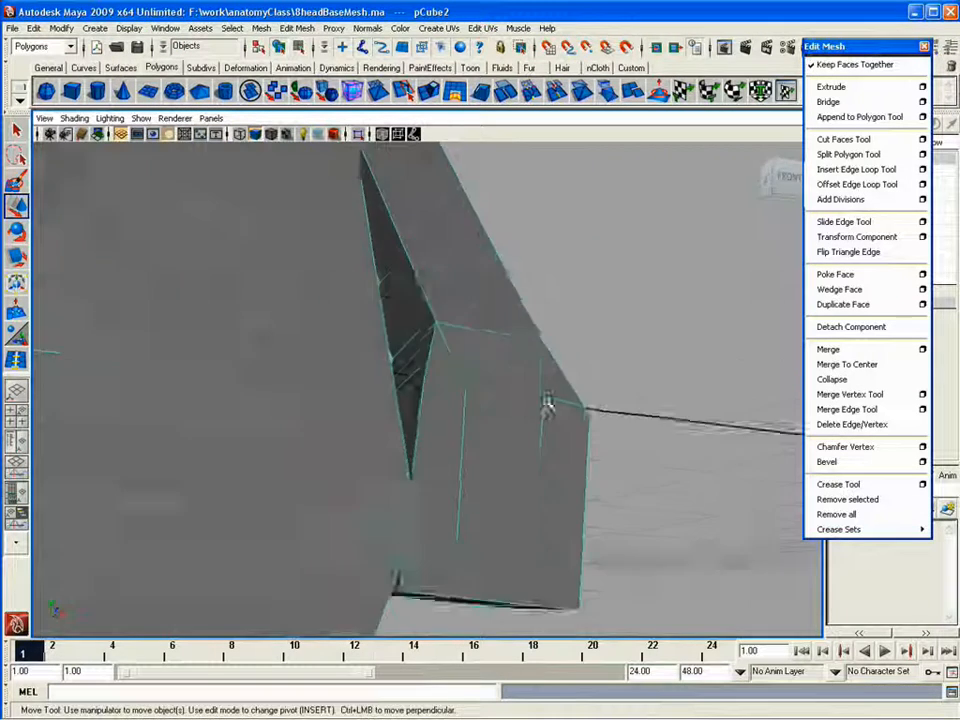
alt+drag(549, 403, 480, 395)
click(838, 169)
drag(390, 319, 392, 320)
alt+drag(396, 321, 345, 275)
click(320, 276)
alt+middle_drag(321, 279, 428, 106)
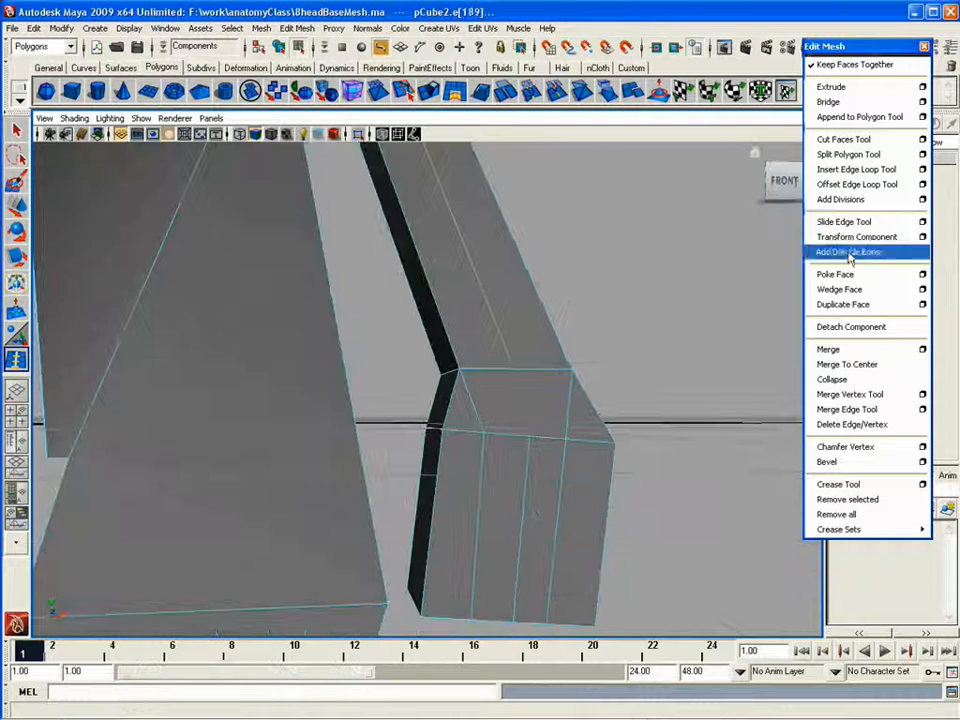
Step: With the Split Polygon tool, connect the upper end of the hand's middle line to the middle of the wrist edge
click(848, 154)
click(530, 436)
click(510, 369)
key(w)
alt+drag(652, 452, 512, 319)
alt+right_drag(512, 319, 540, 390)
key(g)
click(541, 389)
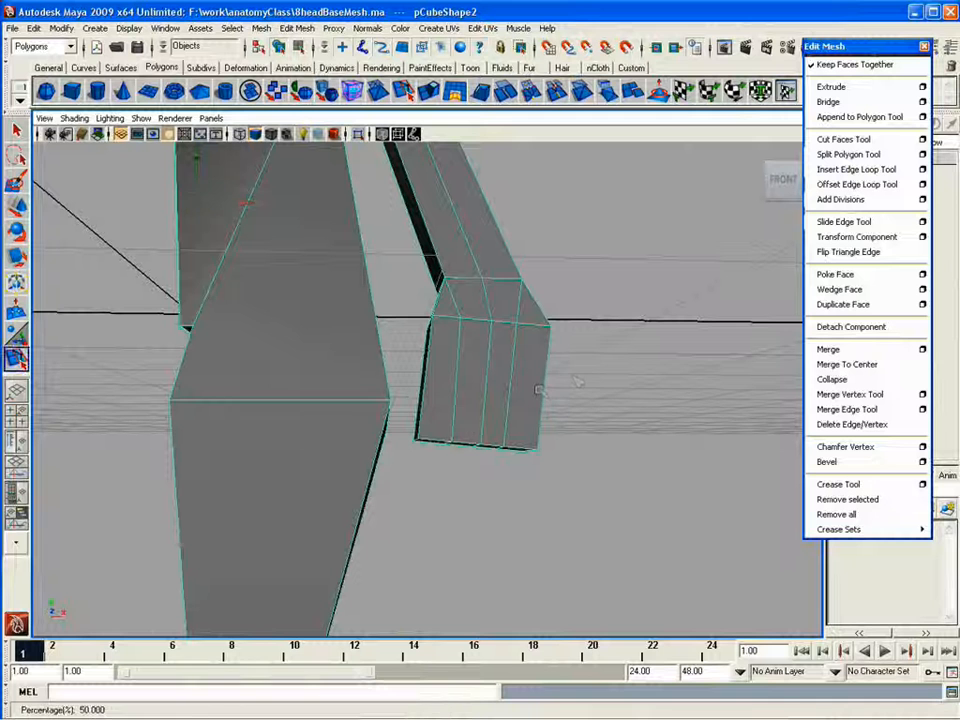
key(z)
key(z)
Step: Insert a crosswise edge loop around the lower half of the hand
click(842, 169)
click(527, 394)
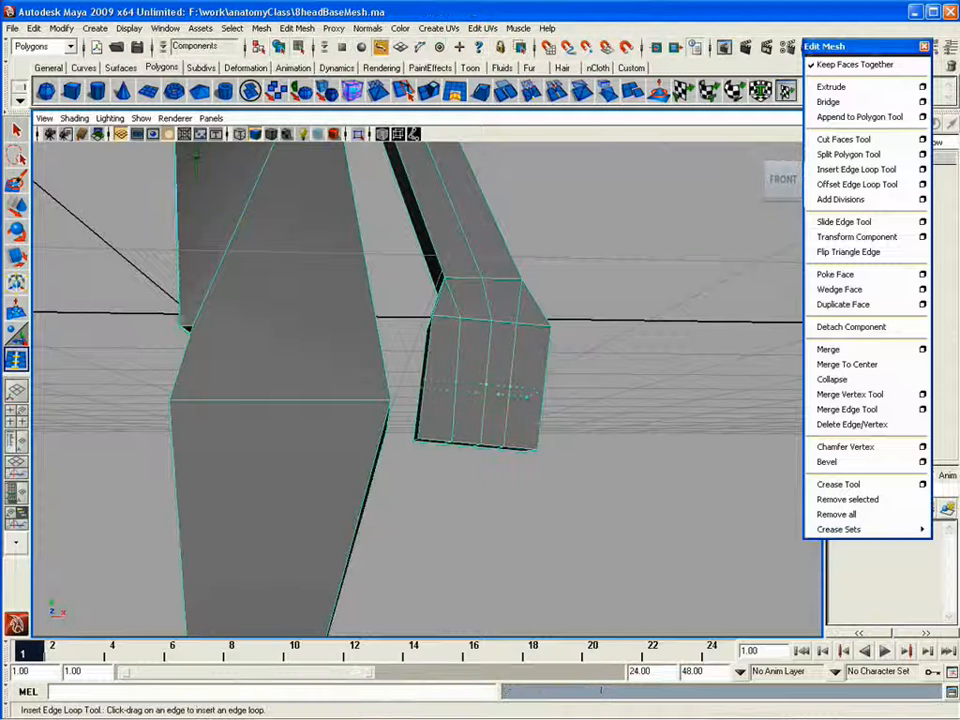
alt+drag(622, 408, 300, 388)
Step: In vertex mode, shift the wrist and hand vertices along the depth axis to refine the hand's side profile
key(q)
key(w)
key(F9)
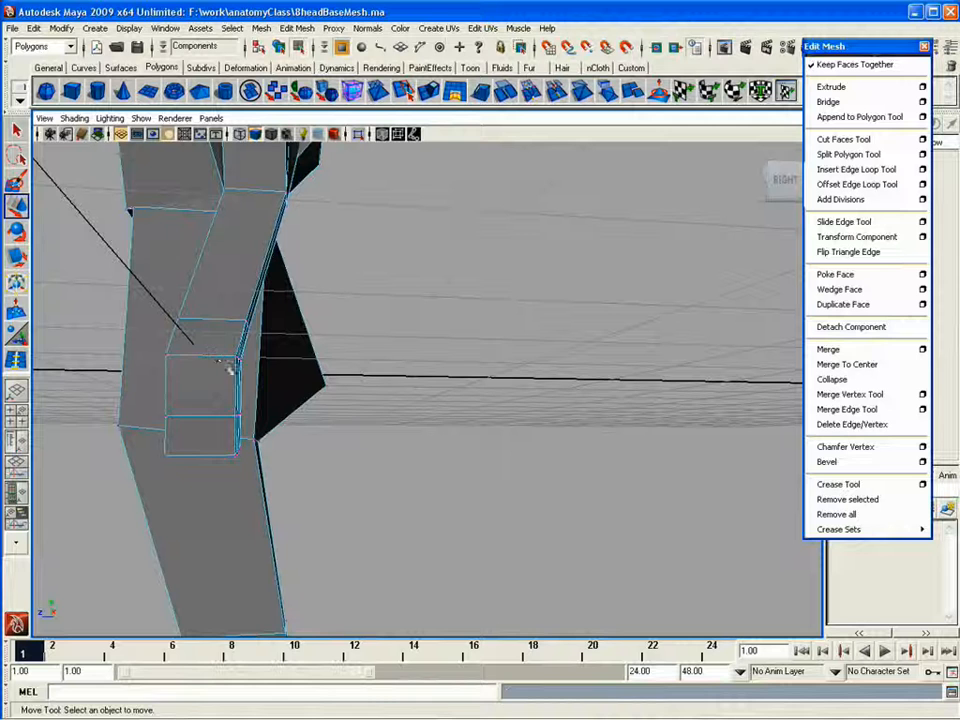
drag(248, 472, 187, 410)
drag(206, 323, 184, 327)
alt+drag(262, 365, 319, 379)
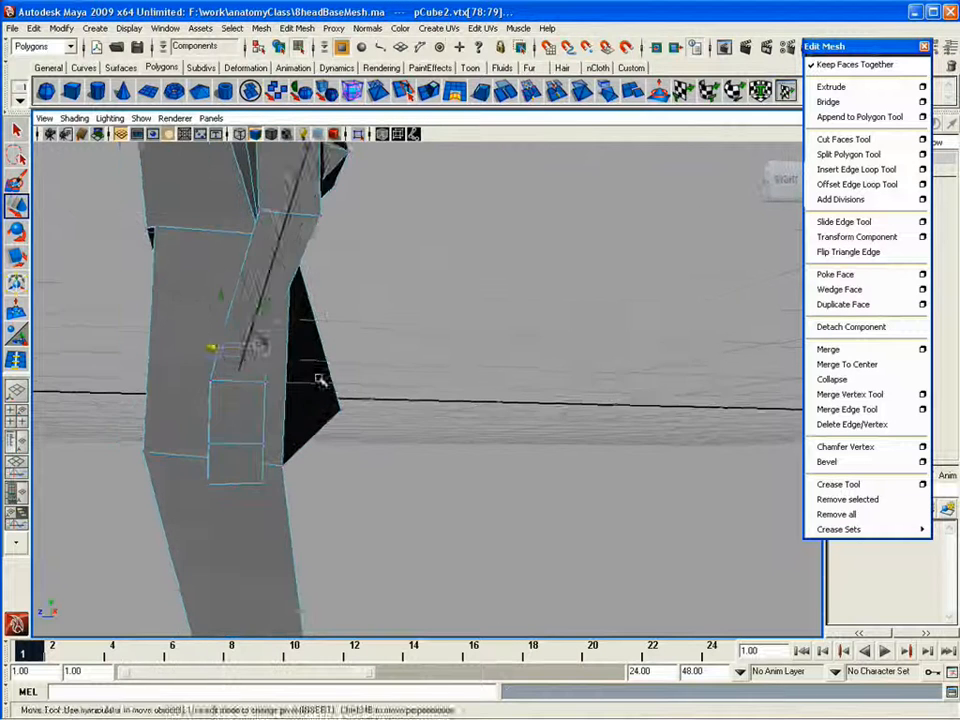
alt+drag(229, 355, 240, 372)
click(216, 384)
drag(182, 386, 171, 387)
Step: Split the upper chest face with a new edge from the base of the neck to the front of the shoulder
alt+drag(240, 400, 336, 353)
alt+middle_drag(336, 353, 446, 461)
alt+drag(446, 461, 440, 480)
key(g)
click(226, 345)
click(286, 428)
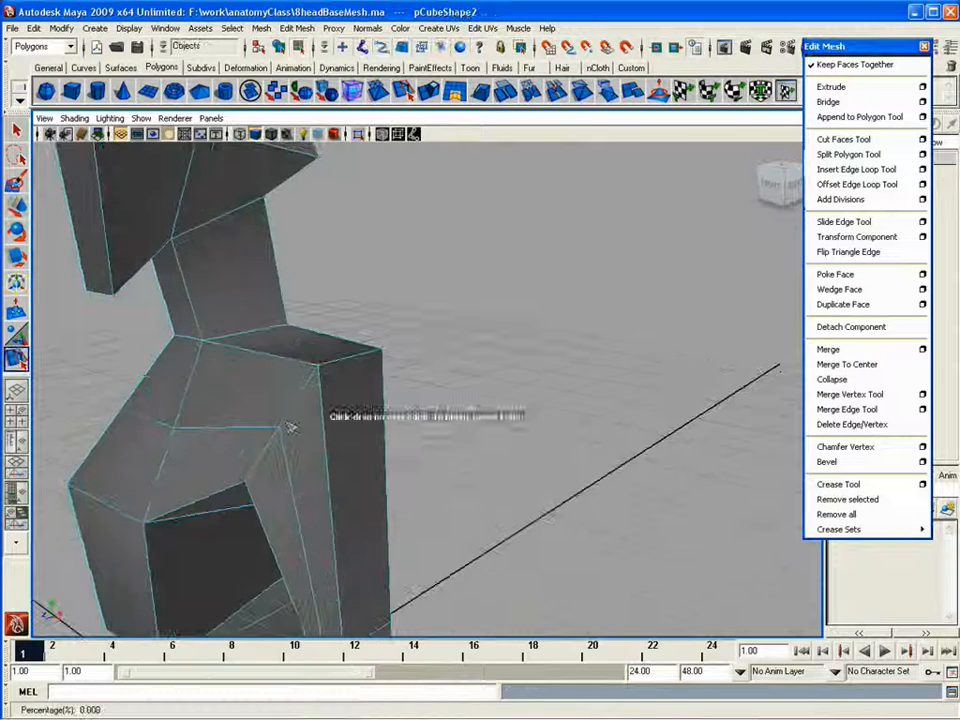
key(Return)
Step: Select the two horizontal edges that cross the upper chest from the shoulder to the figure's centre
key(w)
right_click(275, 443)
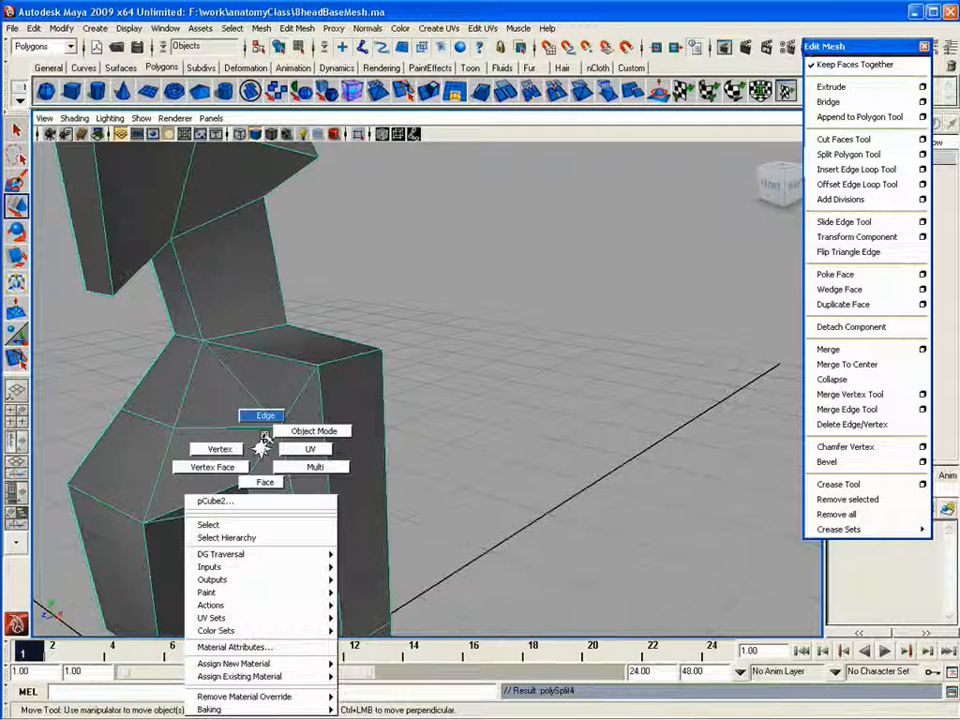
click(265, 415)
click(220, 433)
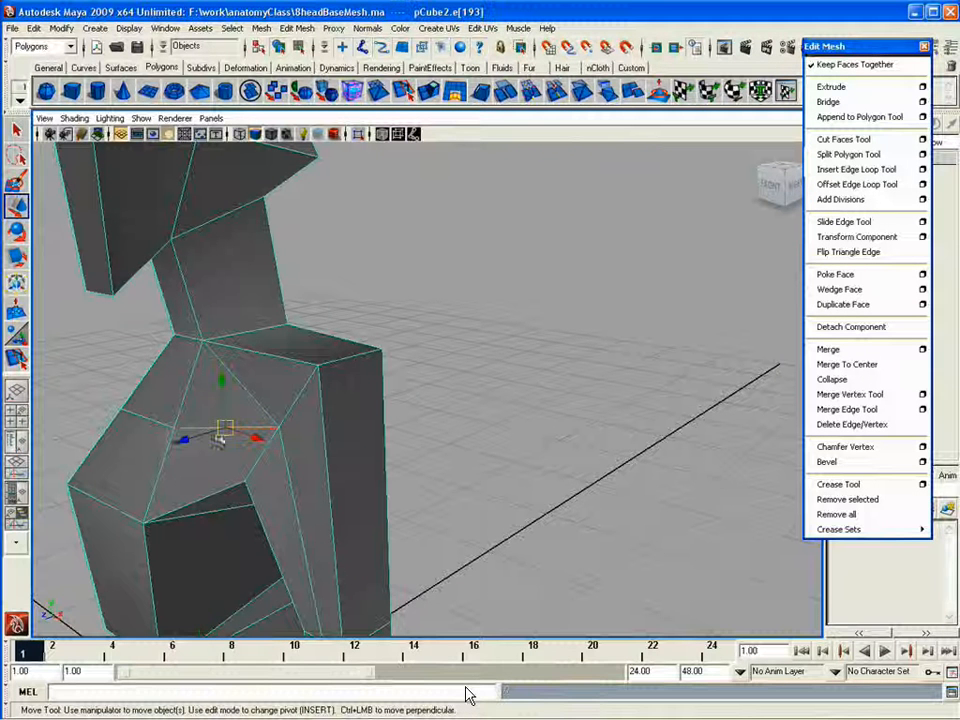
shift+click(150, 420)
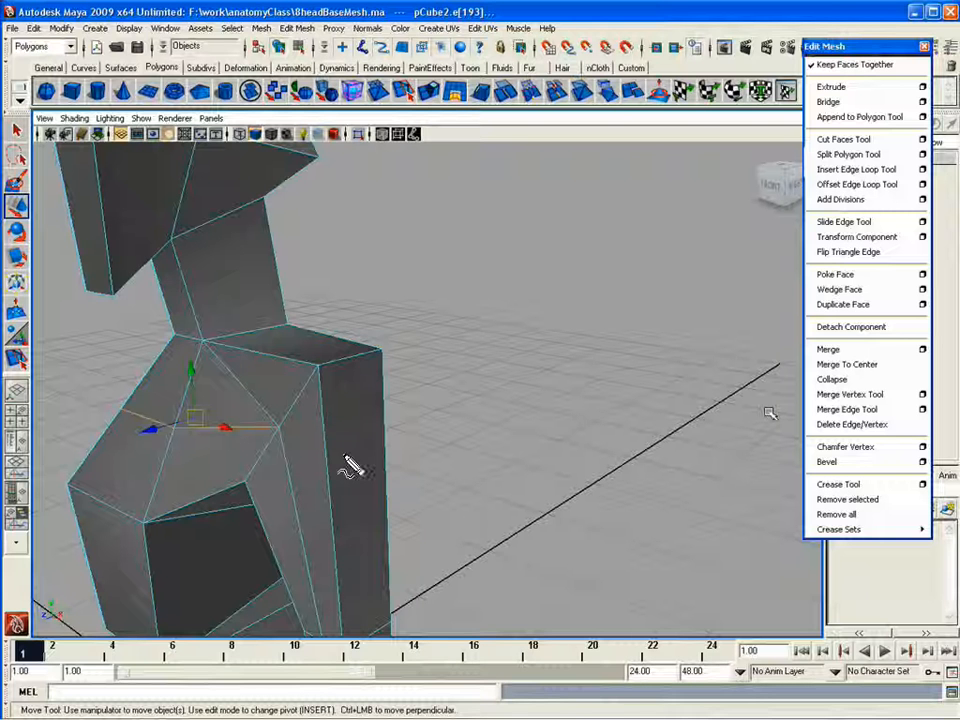
mouse_move(320, 550)
mouse_down()
mouse_move(198, 432)
mouse_move(247, 410)
mouse_up()
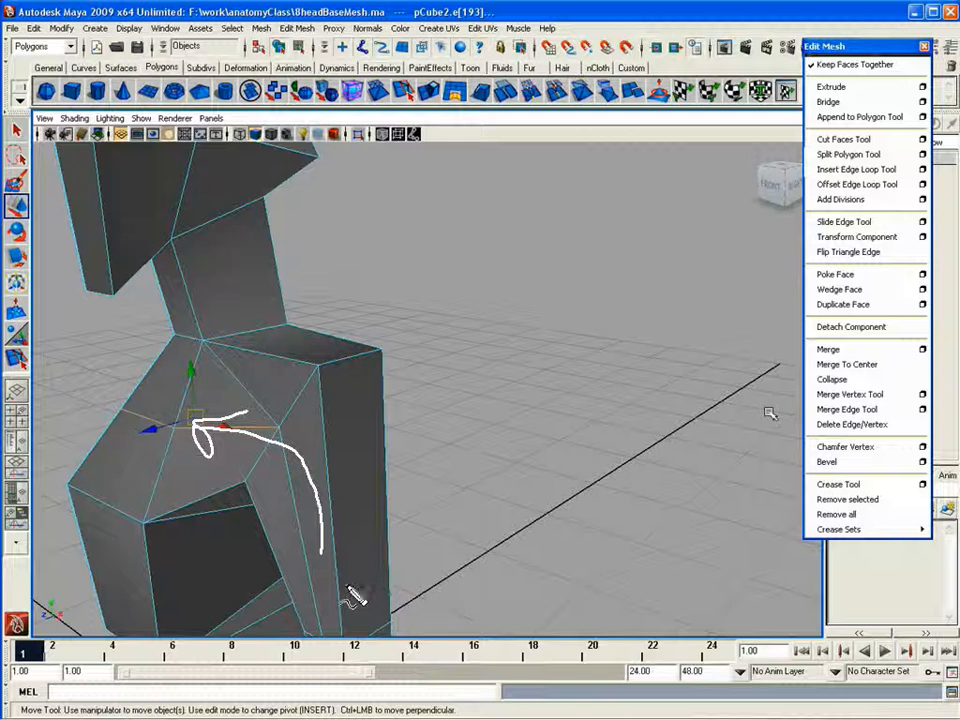
key(Escape)
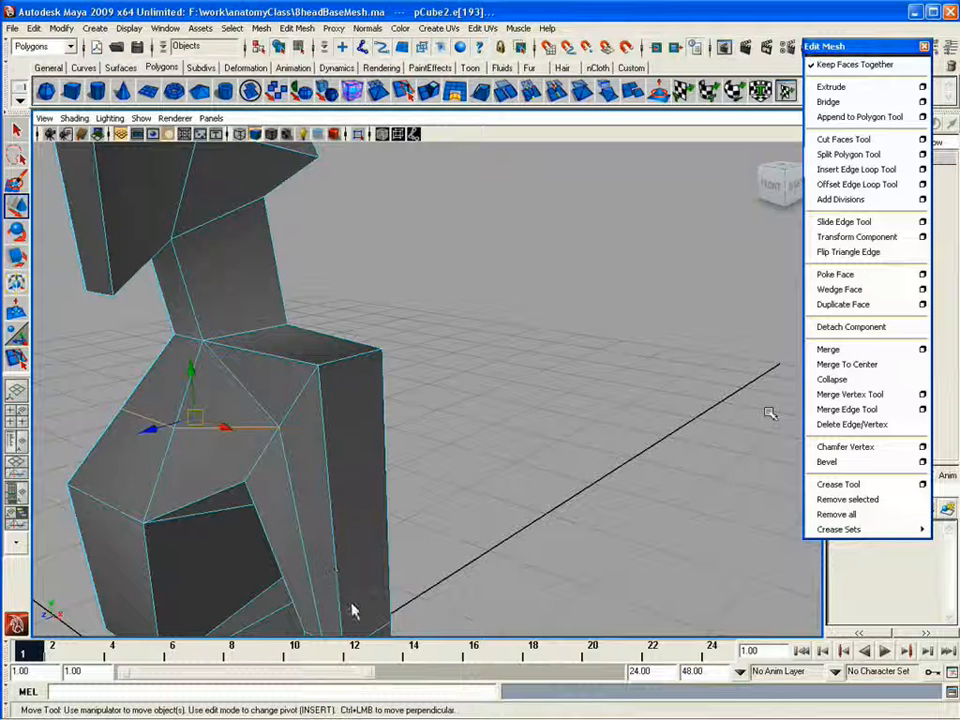
key(ctrl+2)
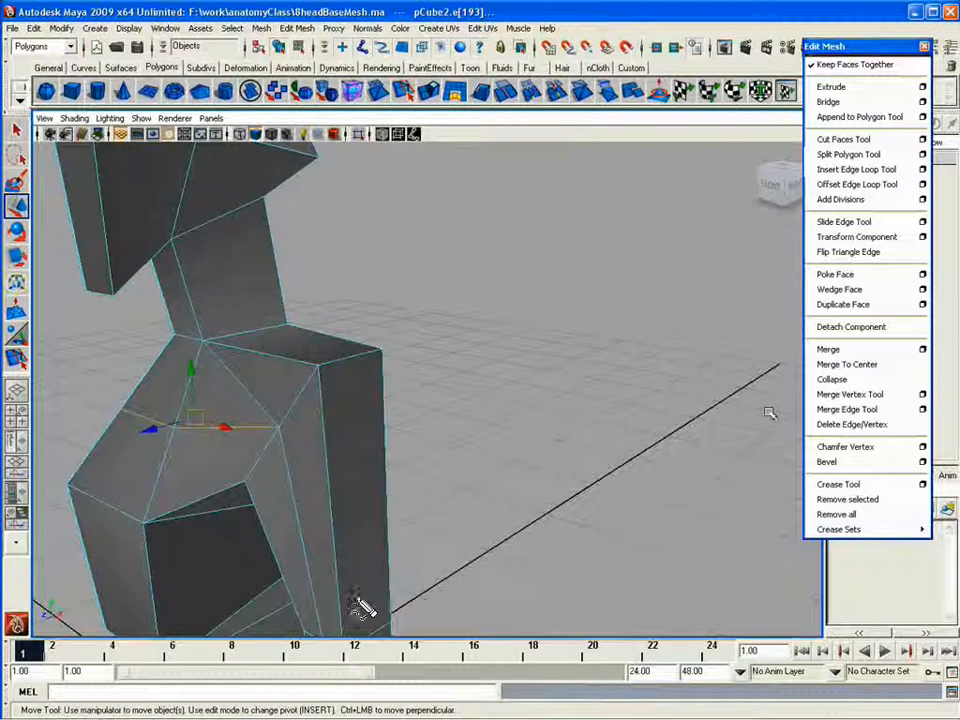
mouse_move(350, 575)
mouse_down()
mouse_move(339, 435)
mouse_move(281, 343)
mouse_move(220, 160)
mouse_move(228, 175)
mouse_up()
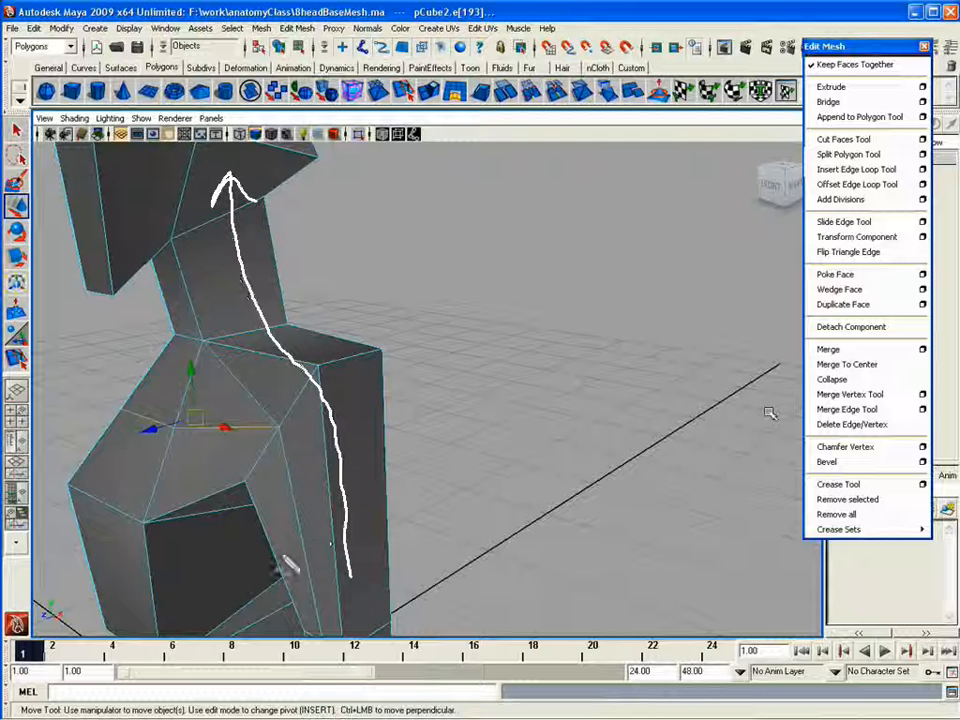
drag(295, 572, 282, 522)
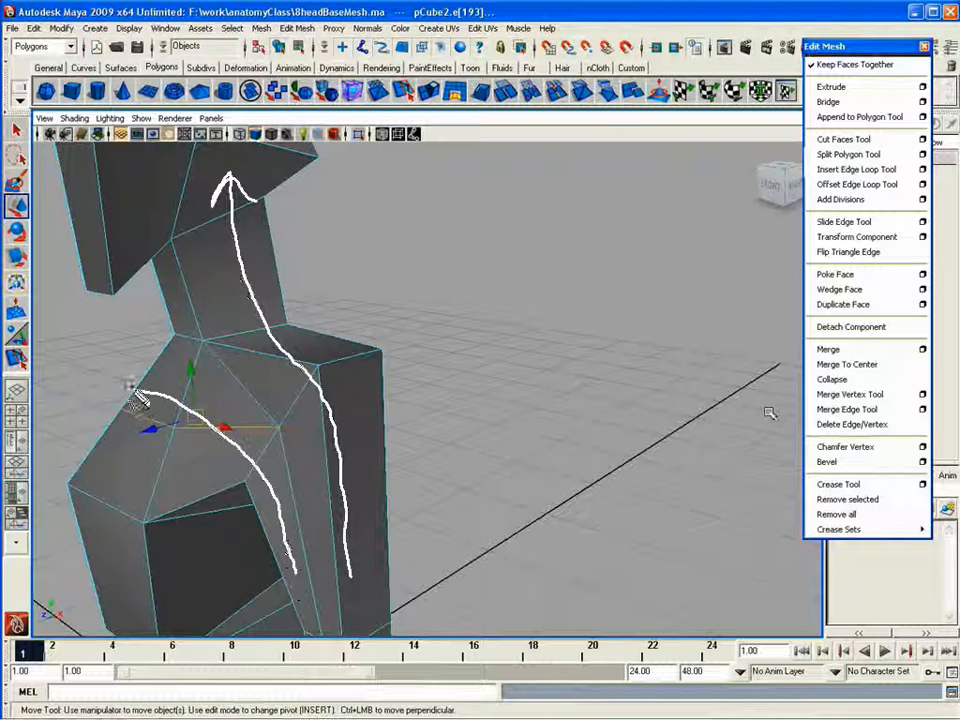
drag(137, 397, 170, 379)
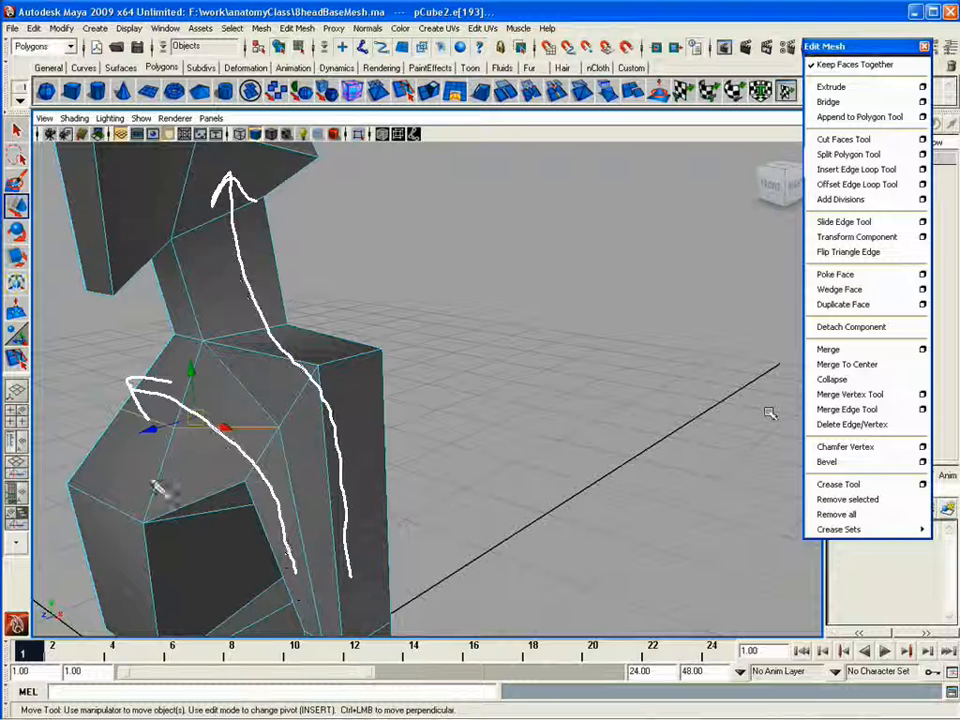
drag(75, 457, 170, 467)
drag(75, 356, 210, 367)
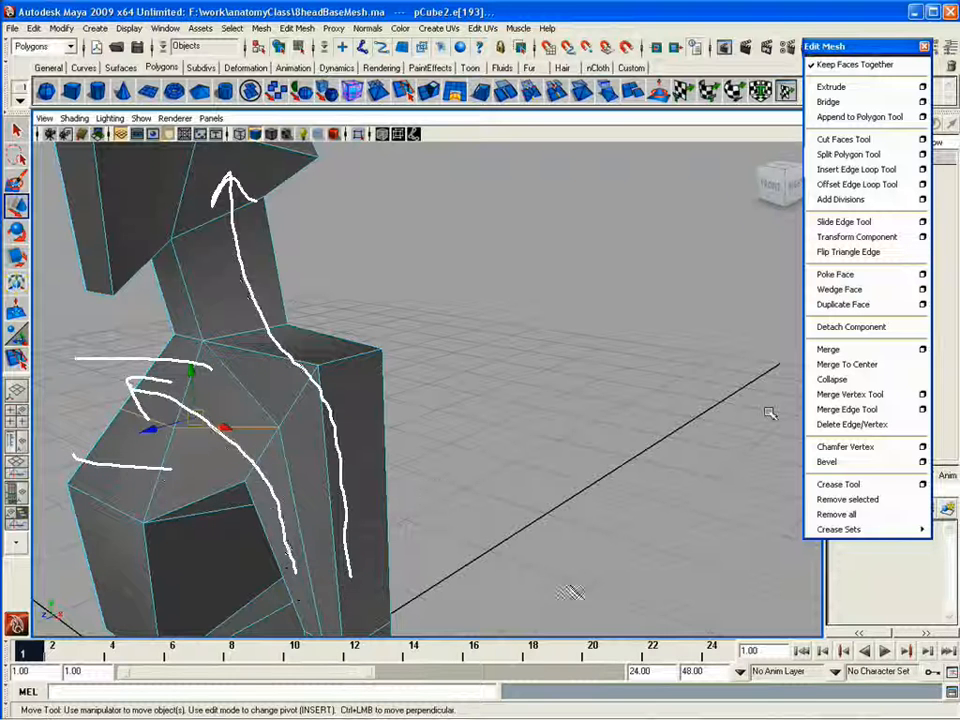
key(Escape)
Step: Delete the selected horizontal edges from the upper chest with Delete Edge/Vertex
click(851, 424)
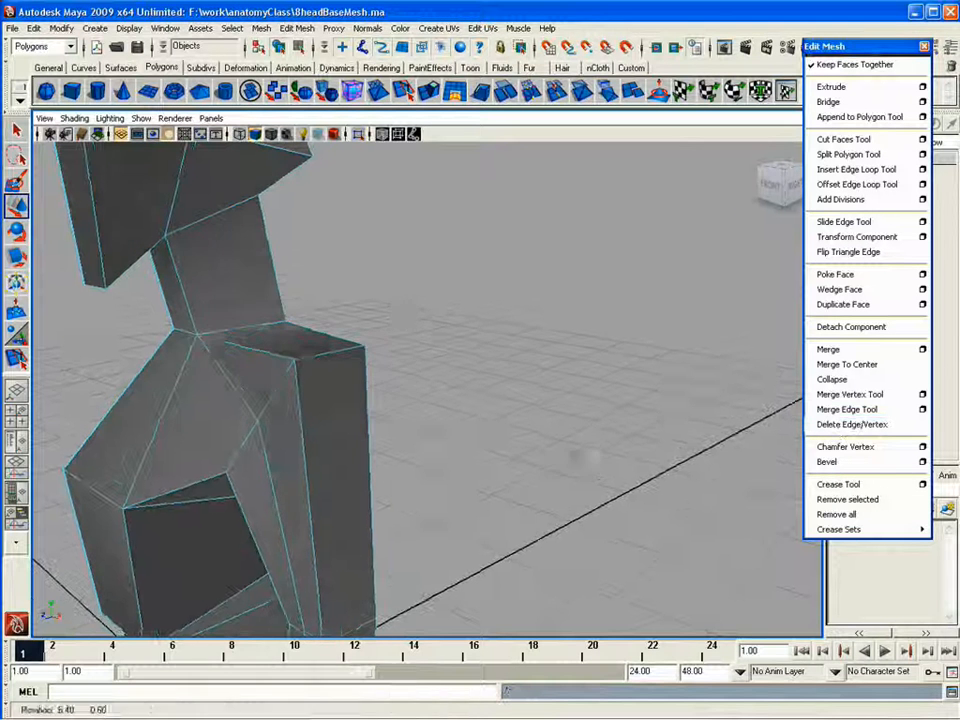
click(258, 352)
key(g)
alt+drag(405, 313, 380, 355)
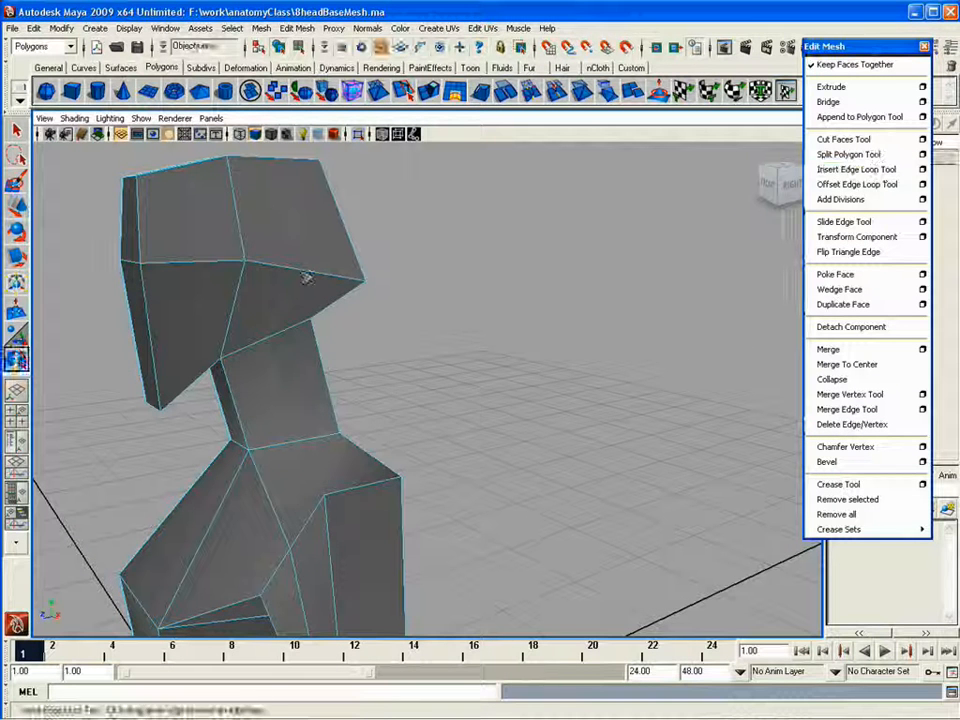
click(848, 154)
Step: Reposition individual vertices around the chest and torso to even out the shape after the edge changes
key(w)
right_drag(302, 516, 258, 516)
alt+drag(270, 522, 229, 503)
click(228, 501)
drag(226, 455, 550, 258)
click(256, 449)
click(538, 314)
alt+drag(550, 258, 260, 298)
click(343, 313)
click(343, 313)
click(300, 353)
alt+drag(315, 363, 298, 500)
click(298, 492)
click(301, 472)
drag(260, 464, 246, 462)
alt+drag(246, 462, 342, 415)
click(305, 507)
drag(300, 457, 548, 394)
click(313, 469)
click(308, 471)
Step: Turn on the smooth preview in object mode and examine the half figure's torso, arm and hand
alt+right_drag(548, 394, 445, 330)
alt+middle_drag(445, 330, 458, 388)
key(3)
key(F8)
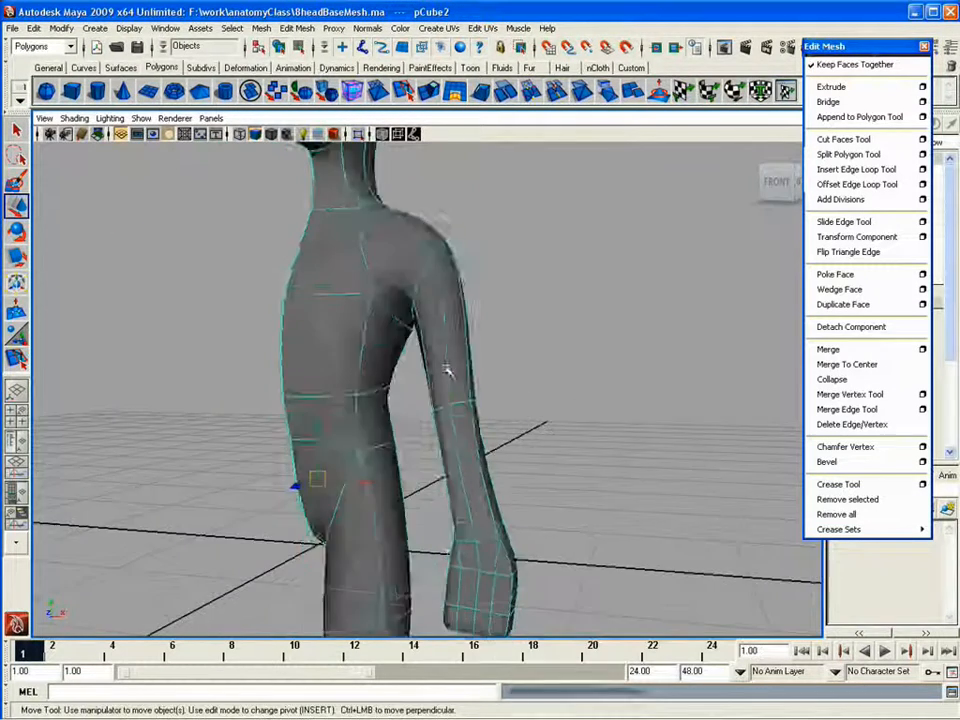
alt+drag(448, 369, 518, 341)
alt+middle_drag(518, 341, 516, 401)
alt+right_drag(516, 401, 420, 398)
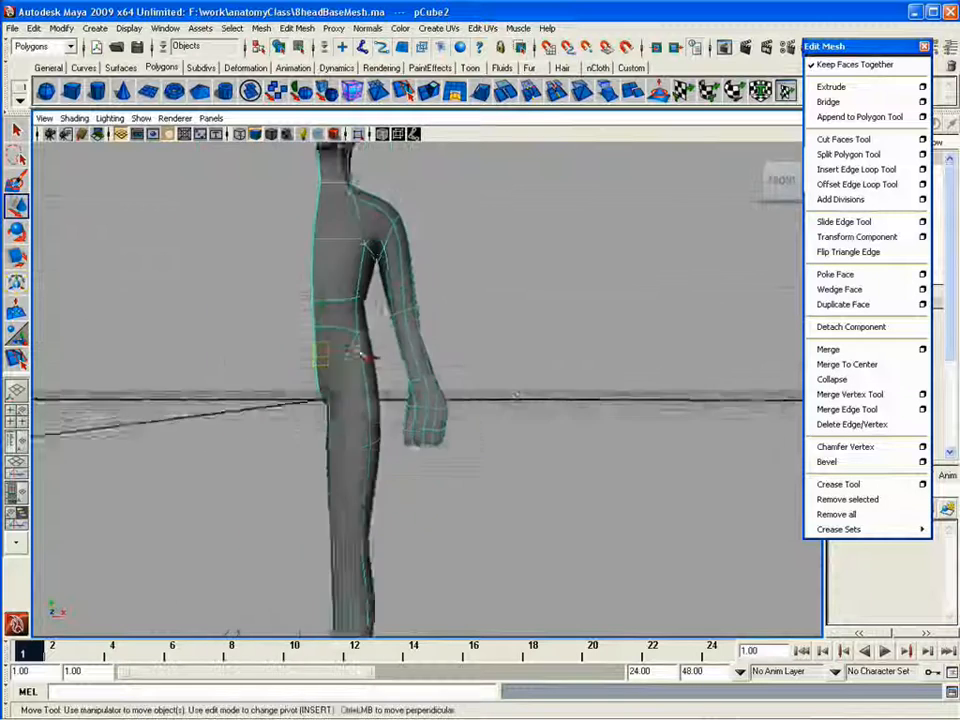
alt+middle_drag(420, 398, 414, 488)
Step: In the front view, raise the hand's two end rows of vertices slightly and lower the crosswise row towards the fingertips
key(space)
key(space)
alt+middle_drag(506, 394, 499, 386)
right_drag(477, 486, 433, 488)
drag(486, 521, 546, 464)
drag(501, 494, 501, 489)
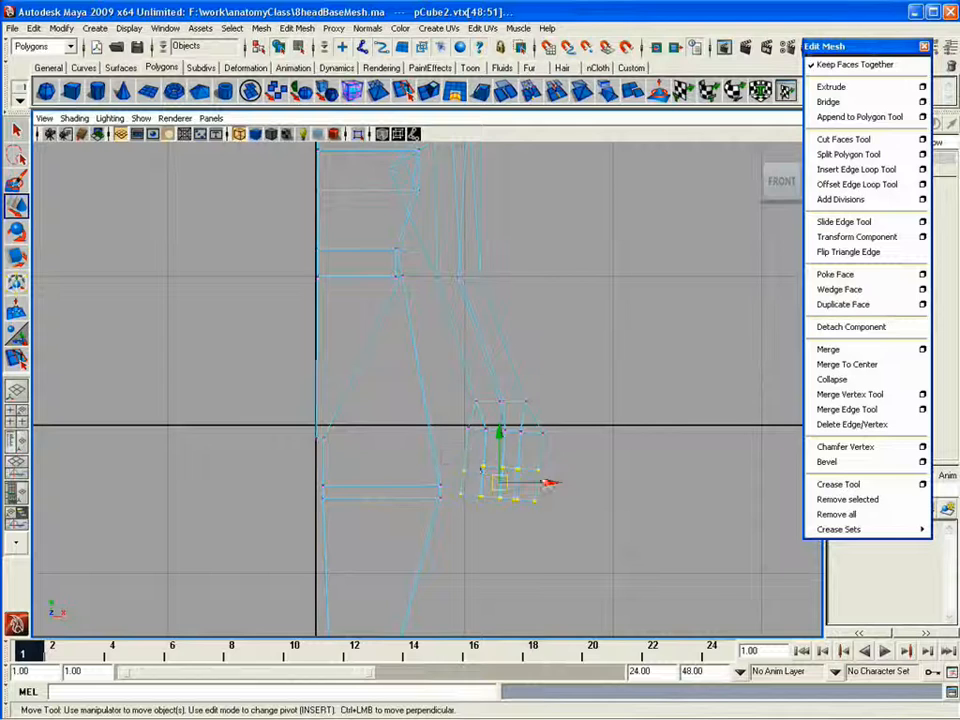
drag(553, 456, 455, 483)
drag(501, 470, 503, 480)
Step: Select the faces along the hand's outer side, including the adjoining front column, and extrude them
alt+middle_drag(436, 402, 476, 305)
alt+right_drag(420, 405, 470, 420)
click(418, 408)
shift+click(447, 458)
alt+drag(447, 458, 378, 492)
shift+click(268, 418)
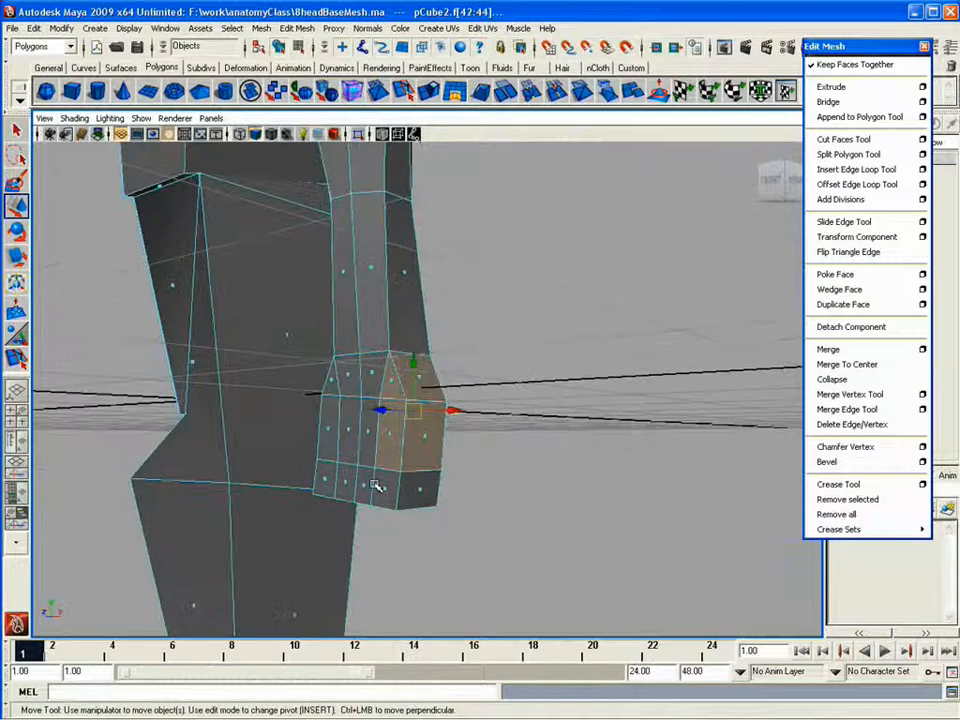
click(829, 87)
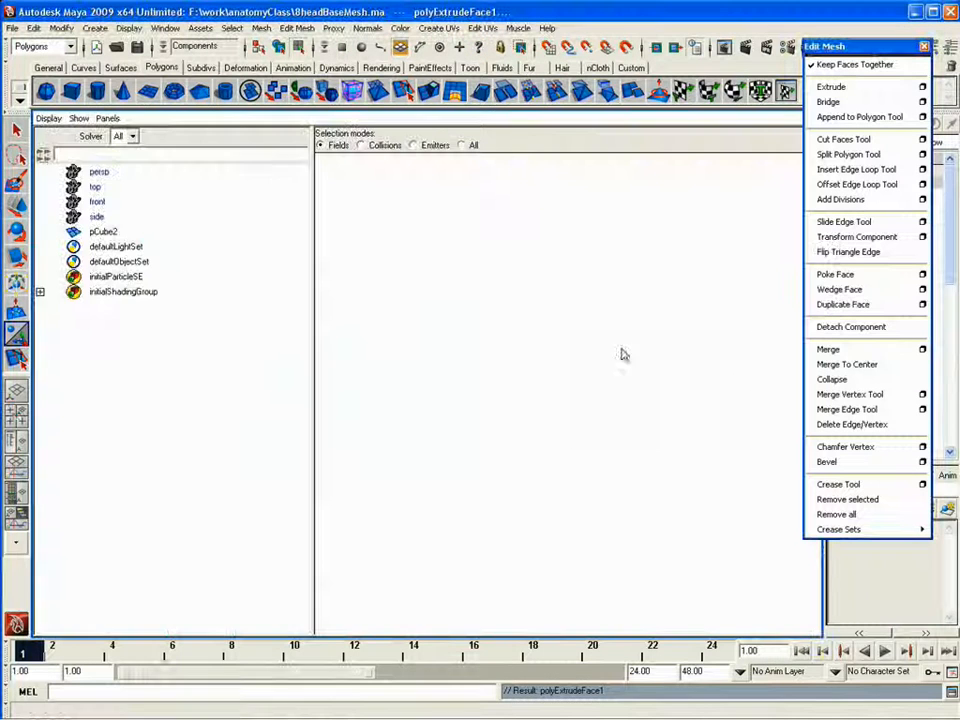
Step: Restore the single perspective view, try pulling the extruded hand faces outward, and undo the pull
click(16, 390)
alt+drag(578, 396, 417, 552)
alt+drag(465, 520, 366, 429)
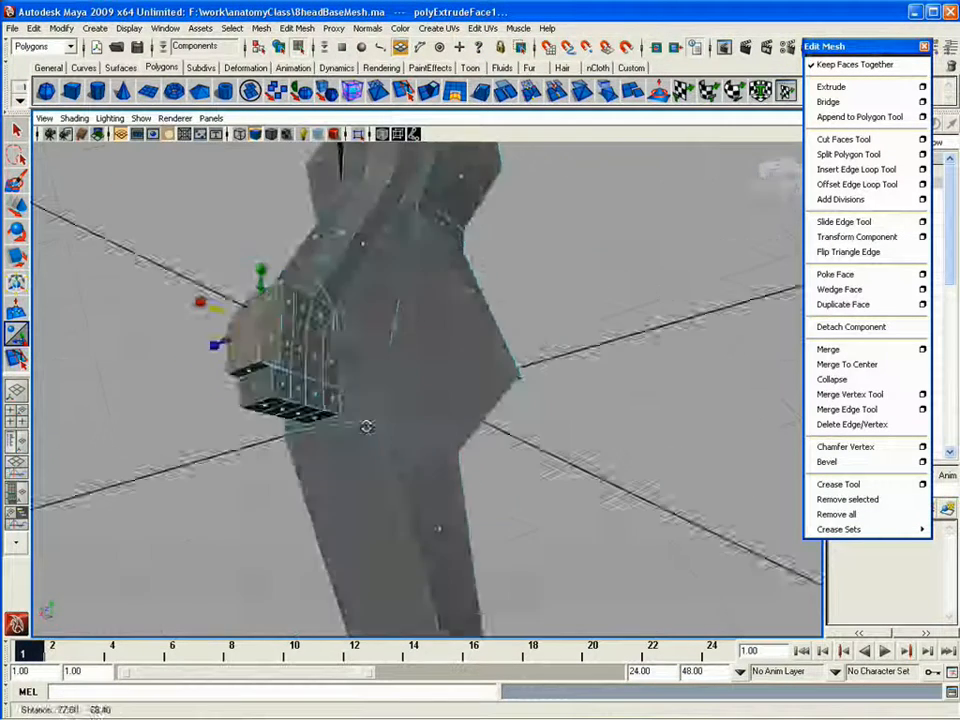
alt+right_drag(366, 429, 540, 440)
alt+drag(540, 440, 604, 452)
drag(248, 382, 211, 382)
key(z)
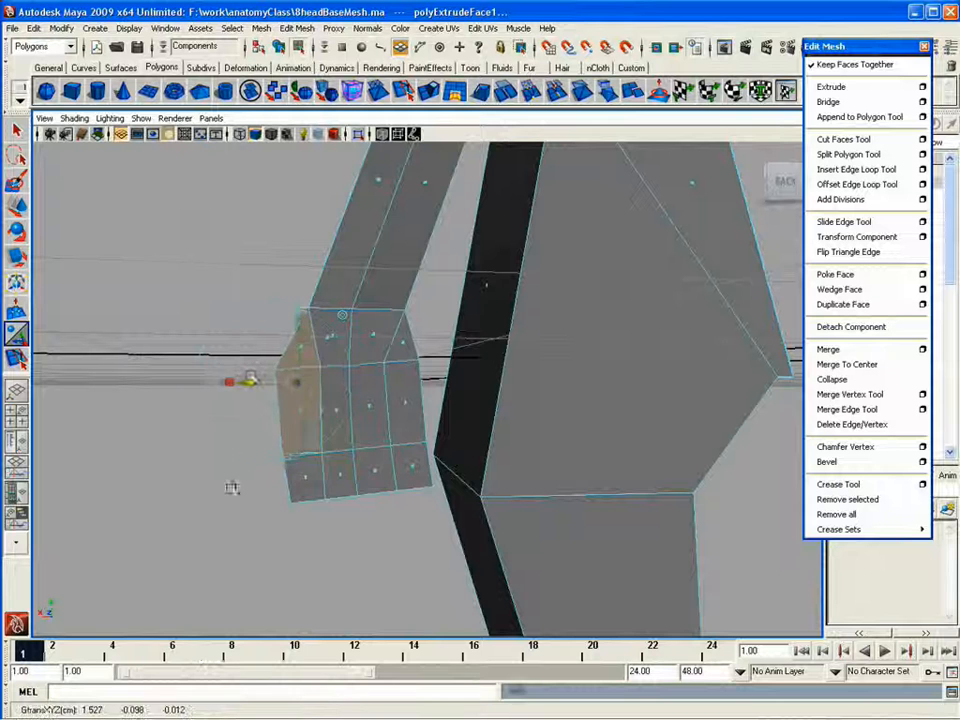
Step: Try pulling the extruded faces out again from the front, and undo back past the extrusion
alt+drag(232, 489, 560, 470)
drag(592, 374, 536, 349)
key(z)
key(z)
key(z)
Step: Select the three faces along the hand's thumb side, from the wrist down to the end row, and extrude them
click(536, 349)
click(469, 309)
shift+click(471, 420)
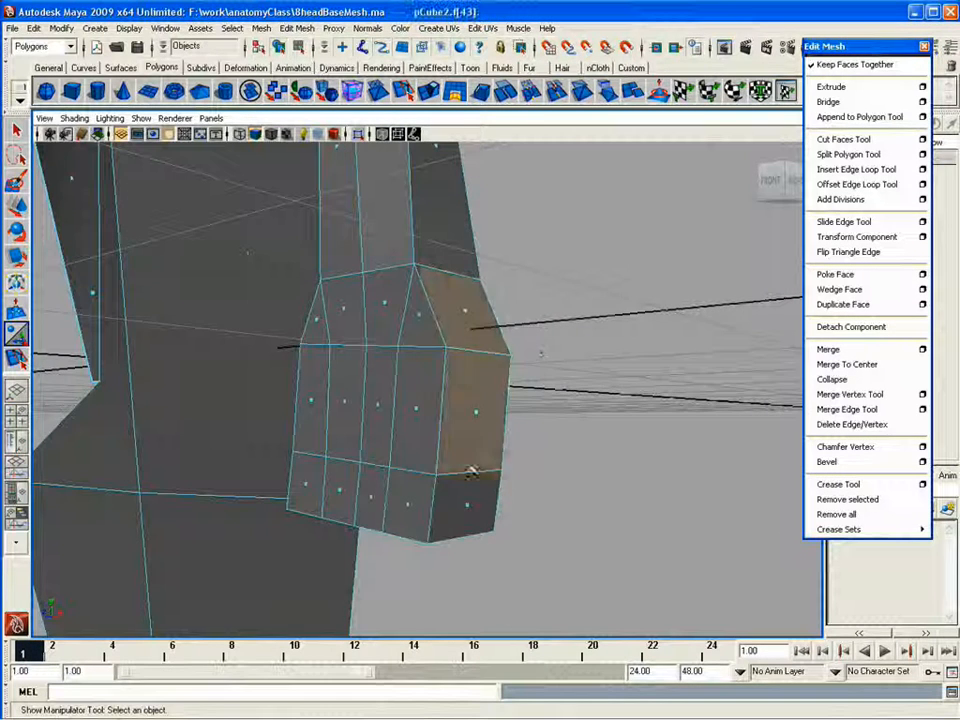
shift+click(469, 502)
key(space)
click(16, 415)
click(831, 87)
key(space)
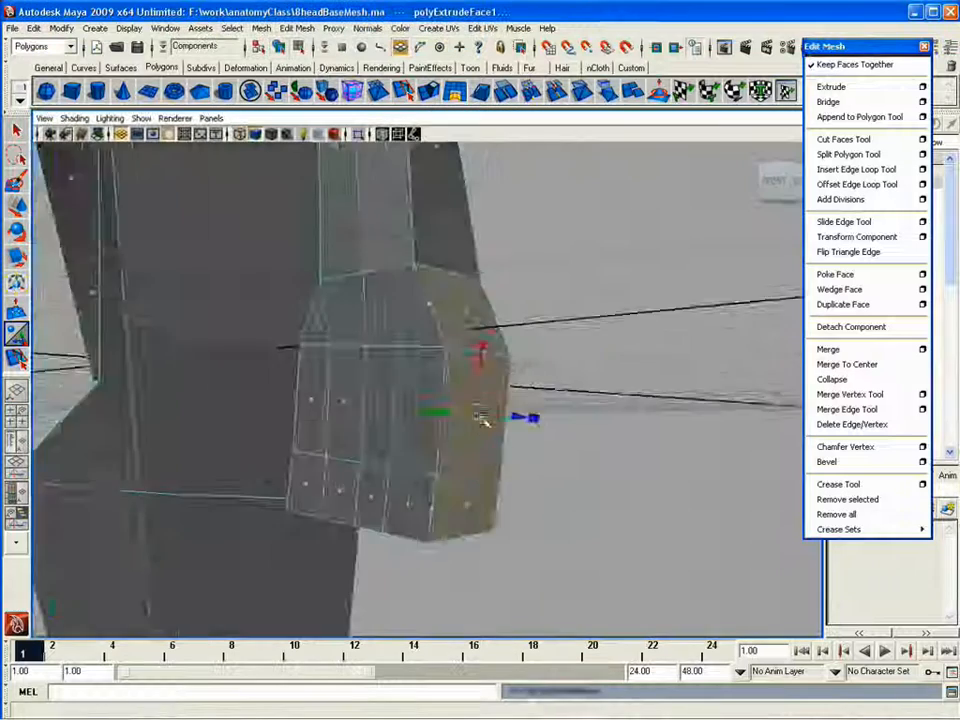
Step: Pull the extruded side faces outward and adjust their lower corner vertices in the front view
alt+drag(484, 418, 540, 420)
drag(576, 424, 587, 368)
right_drag(587, 368, 515, 368)
key(space)
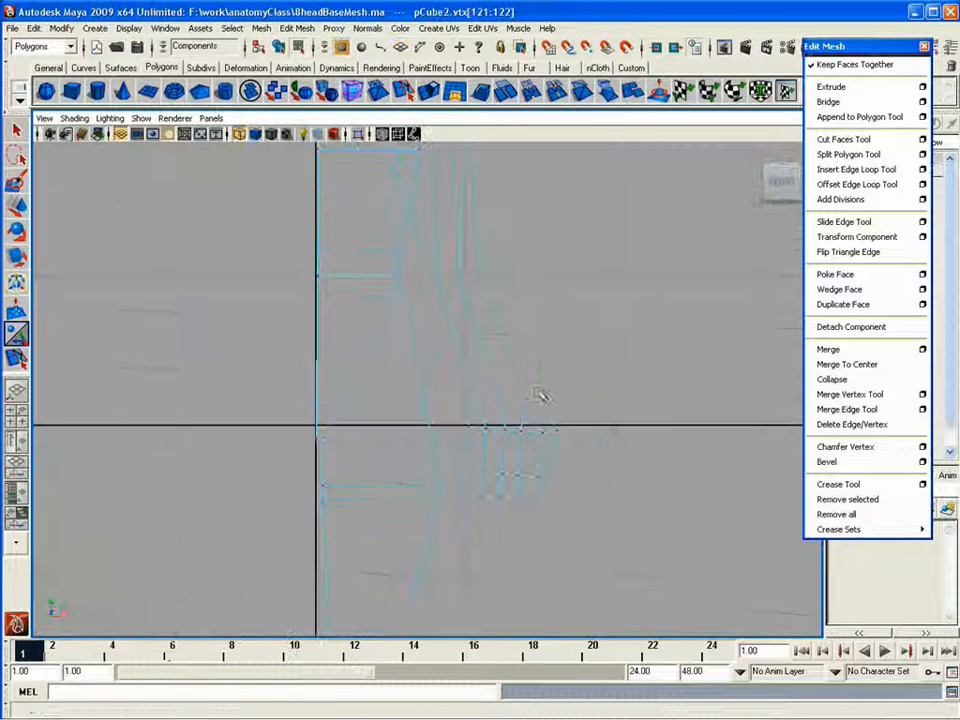
key(w)
Step: Select the underside face of the new side block and extrude it downward to start the thumb
right_drag(557, 460, 557, 494)
click(553, 486)
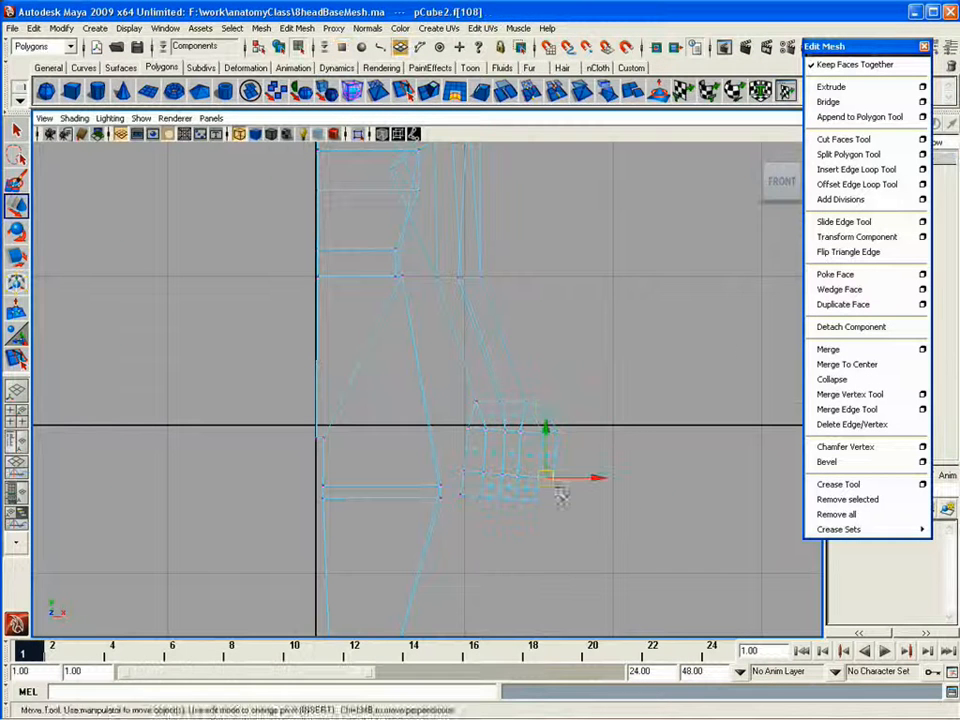
click(831, 86)
drag(542, 530, 537, 575)
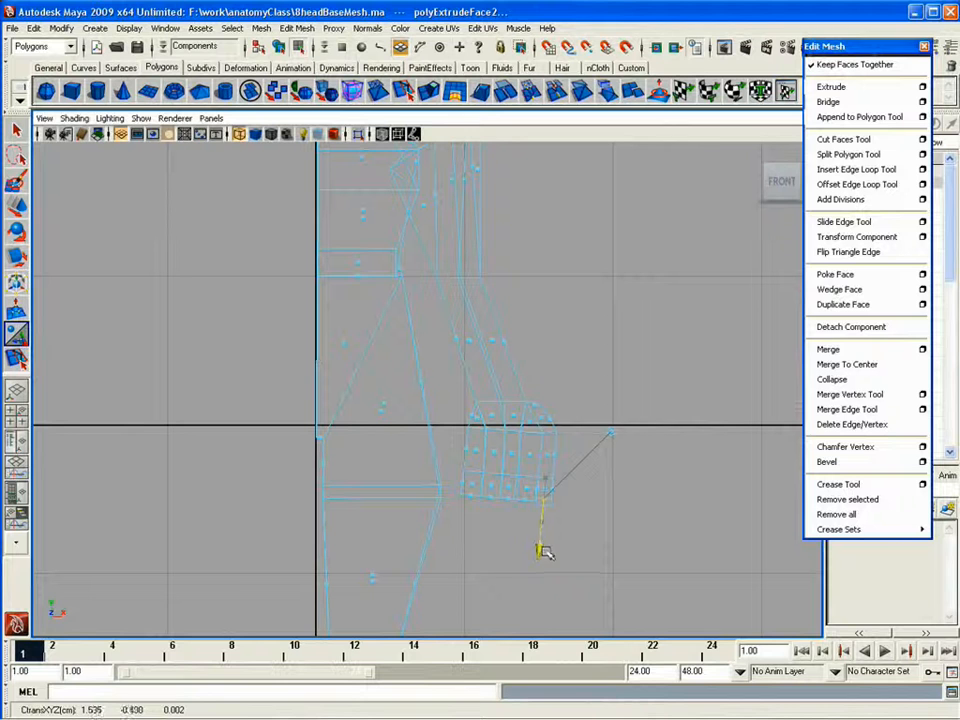
Step: In the front view, raise the hand's lower crosswise vertex row and reposition the thumb's outer and tip vertices
key(space)
key(space)
alt+drag(632, 345, 489, 405)
right_drag(489, 405, 450, 405)
key(space)
key(space)
alt+middle_drag(364, 507, 304, 442)
alt+right_drag(304, 442, 683, 377)
drag(519, 396, 353, 408)
key(w)
drag(462, 386, 464, 362)
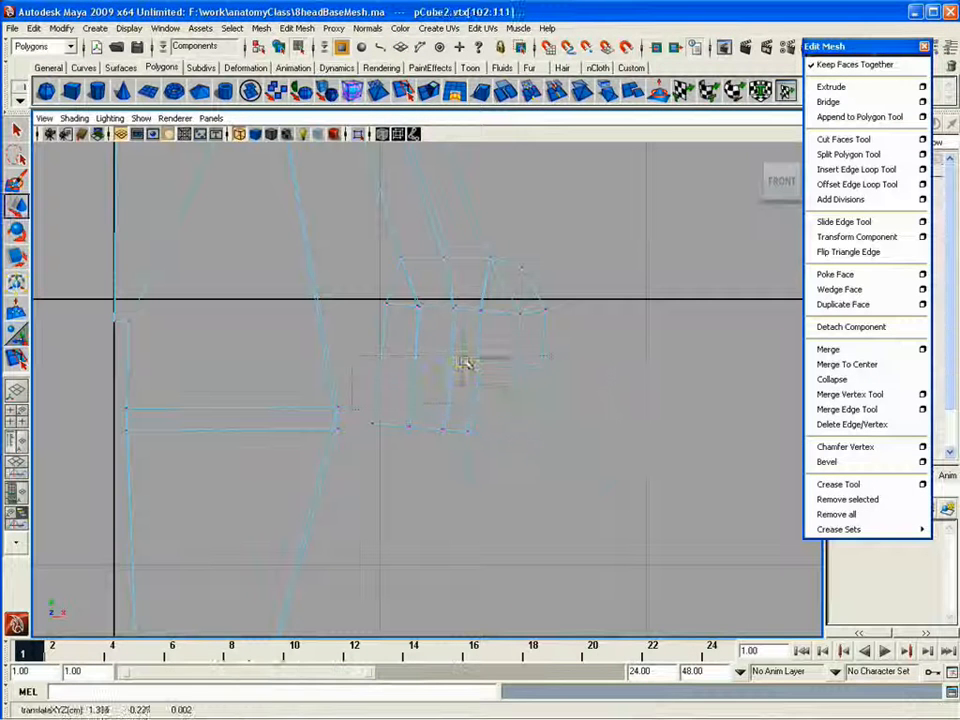
drag(532, 396, 563, 368)
drag(517, 434, 553, 443)
Step: Extrude the four end faces of the hand downward by about 0.38 to start the fingers
right_drag(439, 428, 439, 462)
key(ctrl+e)
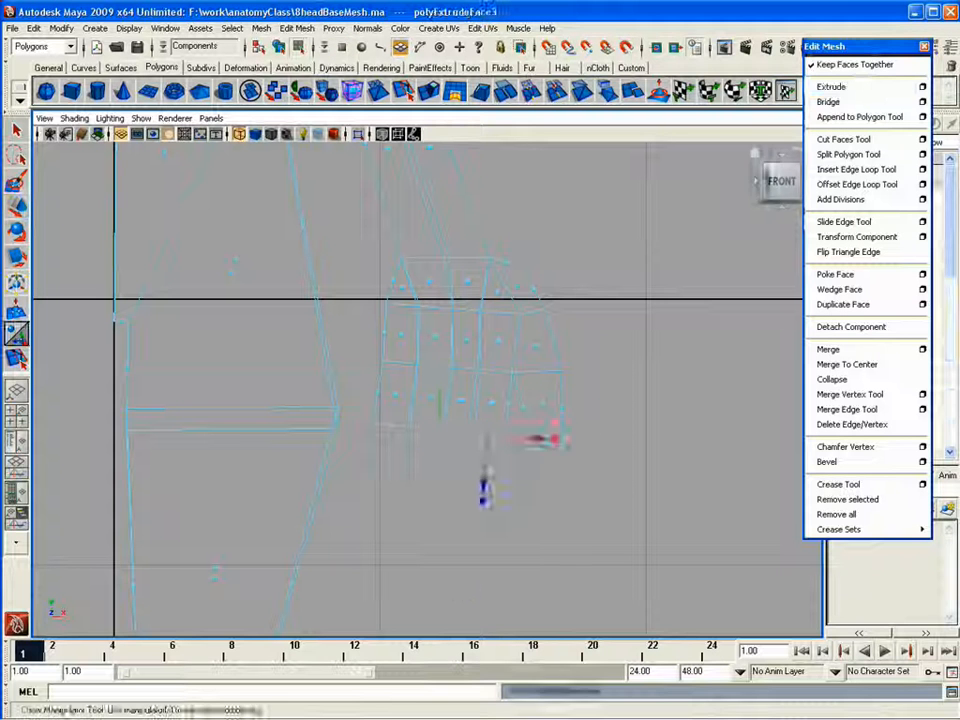
drag(460, 592, 468, 583)
Step: Turn off Faces Together for the finger extrusion and scale the separate finger ends to about 0.5
drag(866, 47, 733, 66)
drag(948, 232, 948, 311)
click(918, 310)
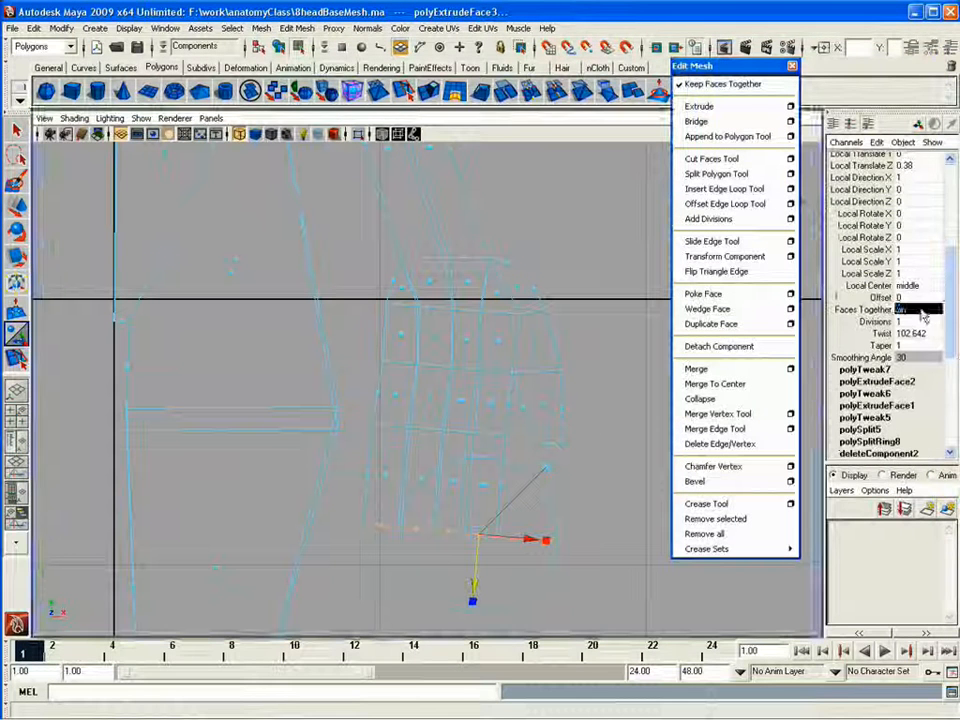
text(0)
key(Return)
click(547, 542)
drag(478, 536, 456, 536)
key(space)
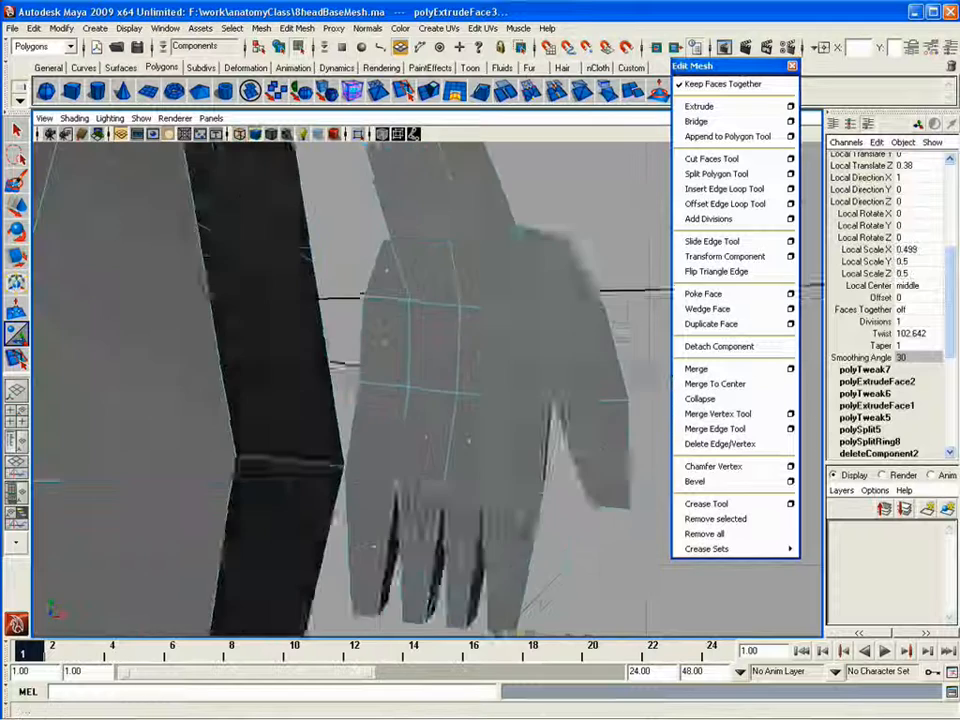
alt+drag(469, 440, 503, 441)
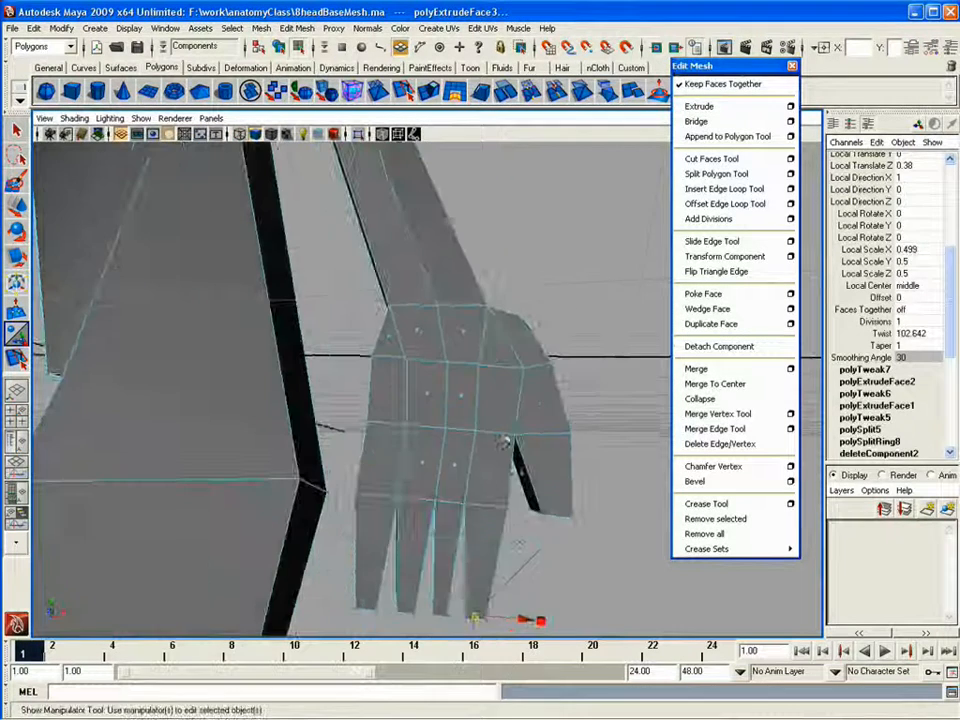
right_drag(482, 434, 432, 434)
alt+drag(516, 536, 481, 482)
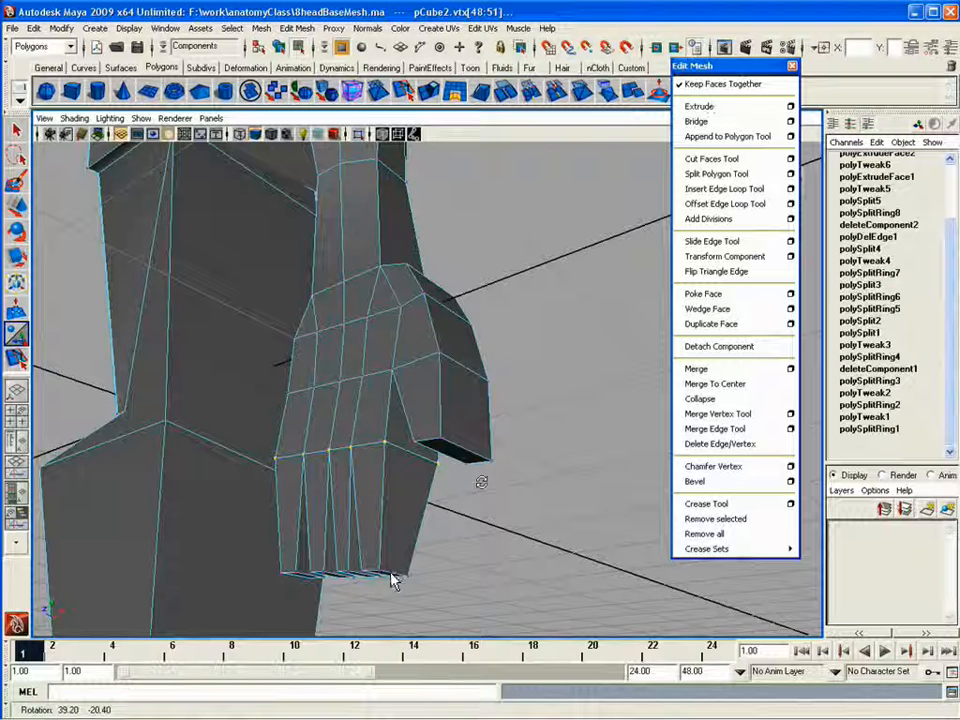
drag(385, 462, 385, 548)
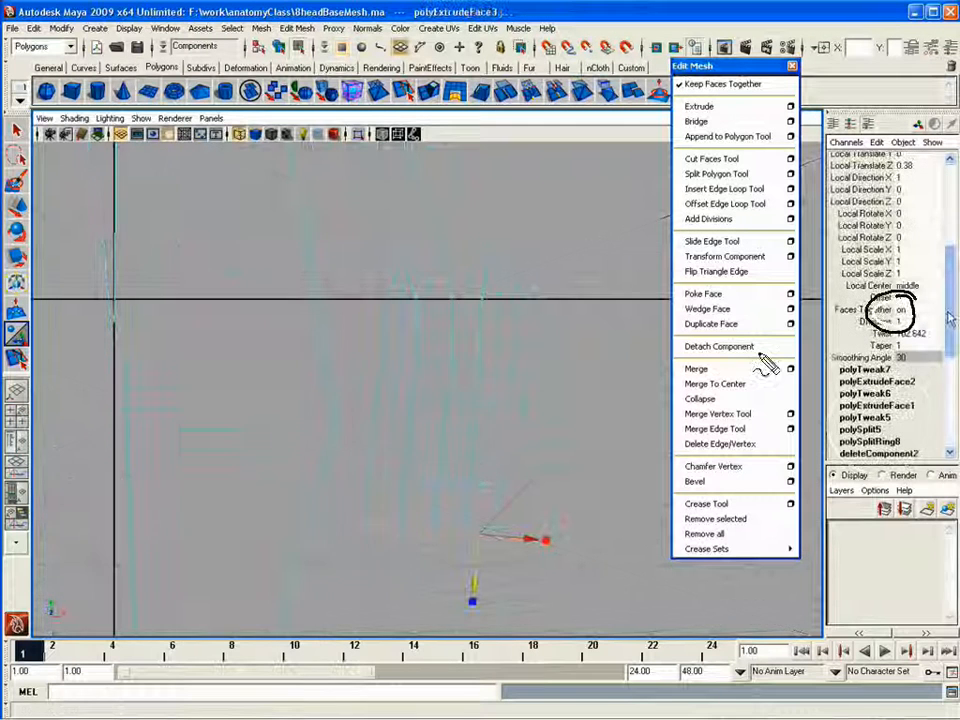
drag(695, 341, 808, 322)
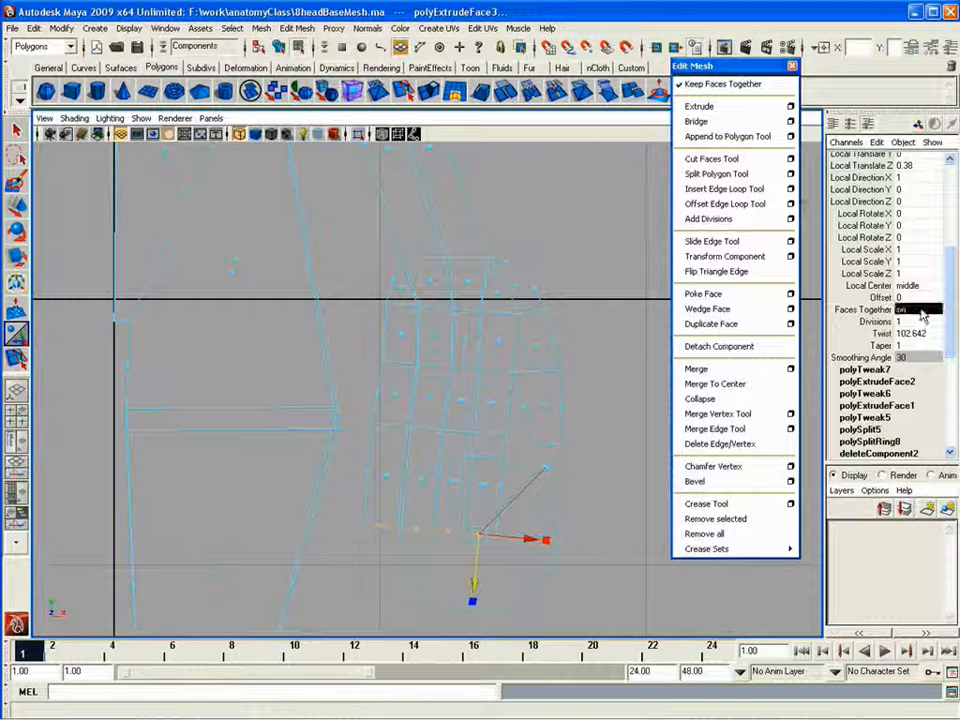
Step: Taper the separately extruded fingers by shrinking their end faces to a local scale of about 0.5 on all axes
drag(545, 540, 547, 541)
drag(474, 543, 450, 543)
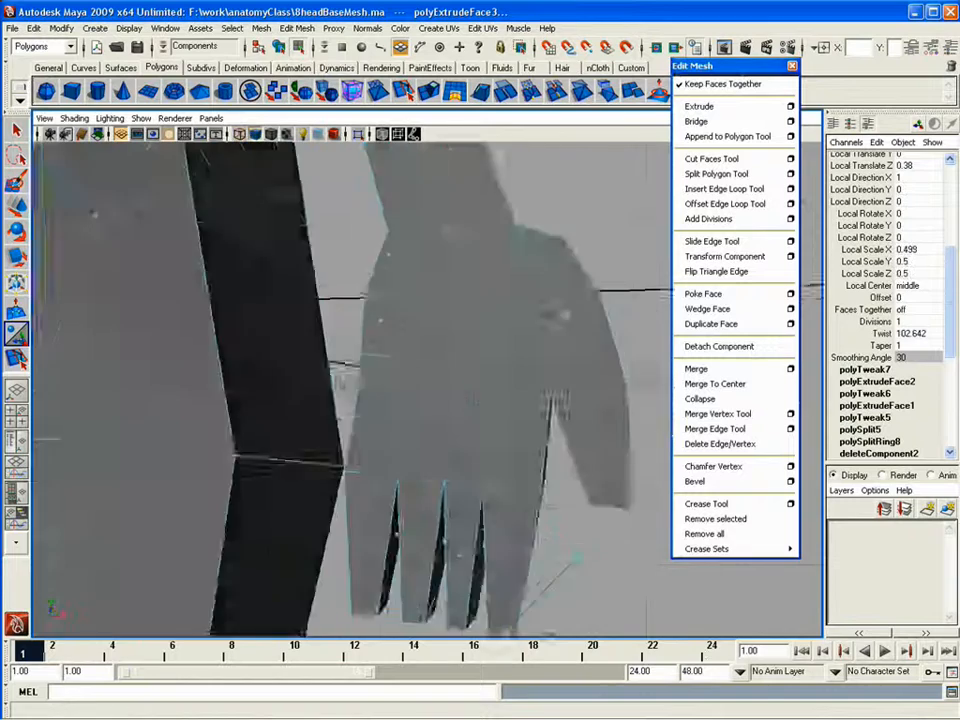
mouse_move(450, 420)
alt+mouse_down()
mouse_move(360, 400)
mouse_move(330, 380)
alt+mouse_up()
alt+drag(366, 345, 503, 439)
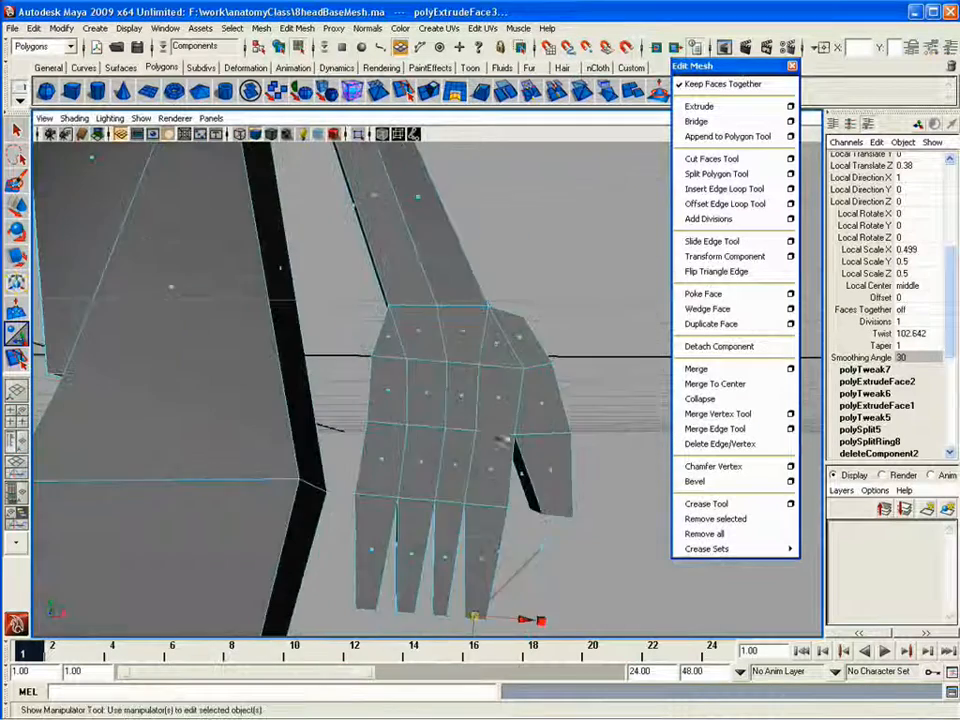
Step: Select the row of vertices at the base of the fingers and raise it in the front view
right_drag(482, 435, 435, 435)
alt+drag(514, 536, 400, 256)
key(space)
key(space)
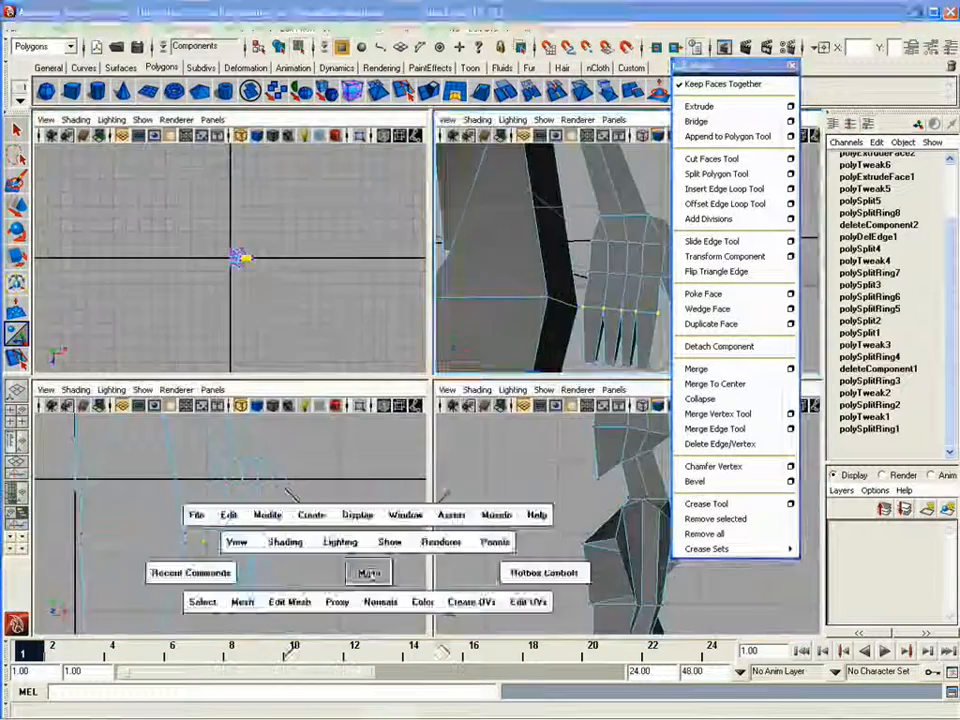
key(w)
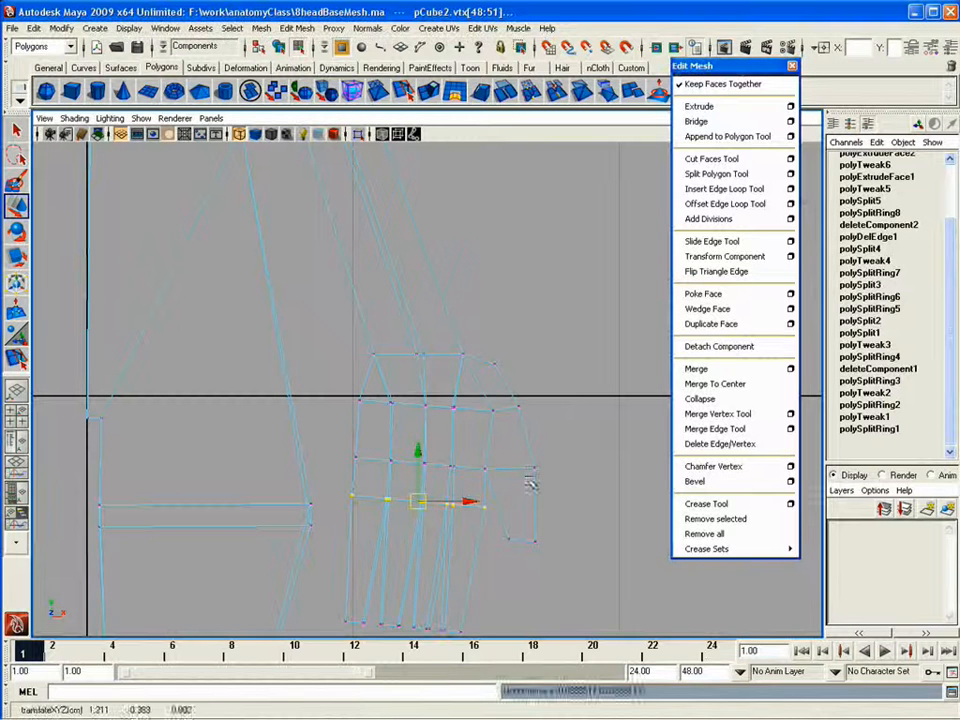
Step: Select all the hand's vertices, including fingers and thumb, and scale the hand down slightly in height and width
alt+middle_drag(367, 360, 374, 262)
drag(346, 232, 556, 556)
key(r)
drag(447, 329, 448, 343)
drag(396, 395, 401, 390)
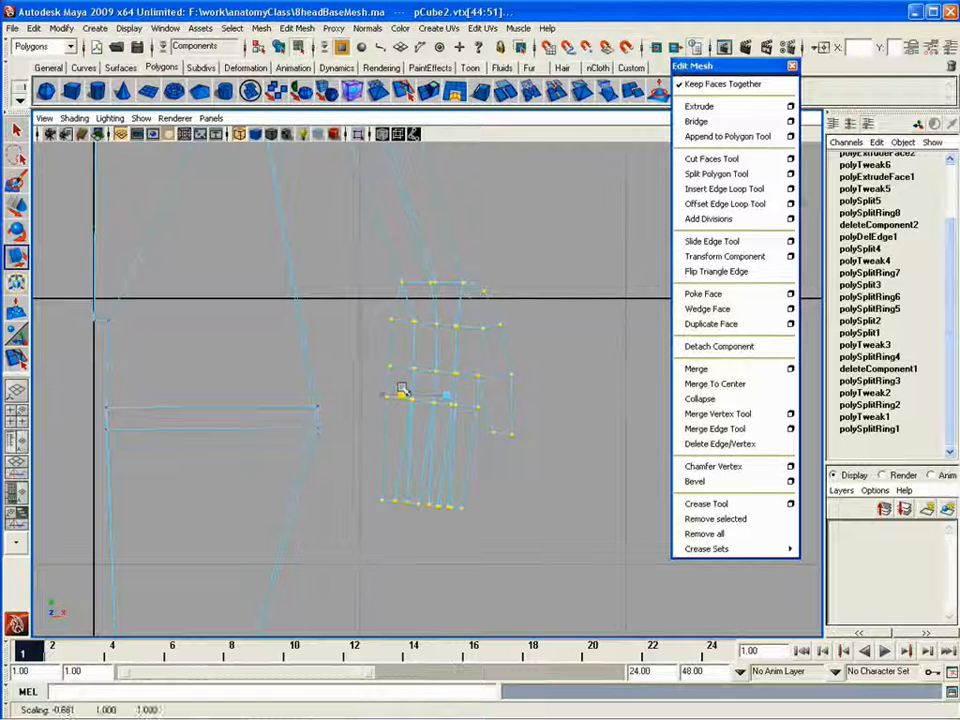
Step: Select the row of fingertip vertices and raise it to shorten the first finger segments
alt+right_drag(428, 355, 555, 279)
alt+middle_drag(495, 264, 495, 300)
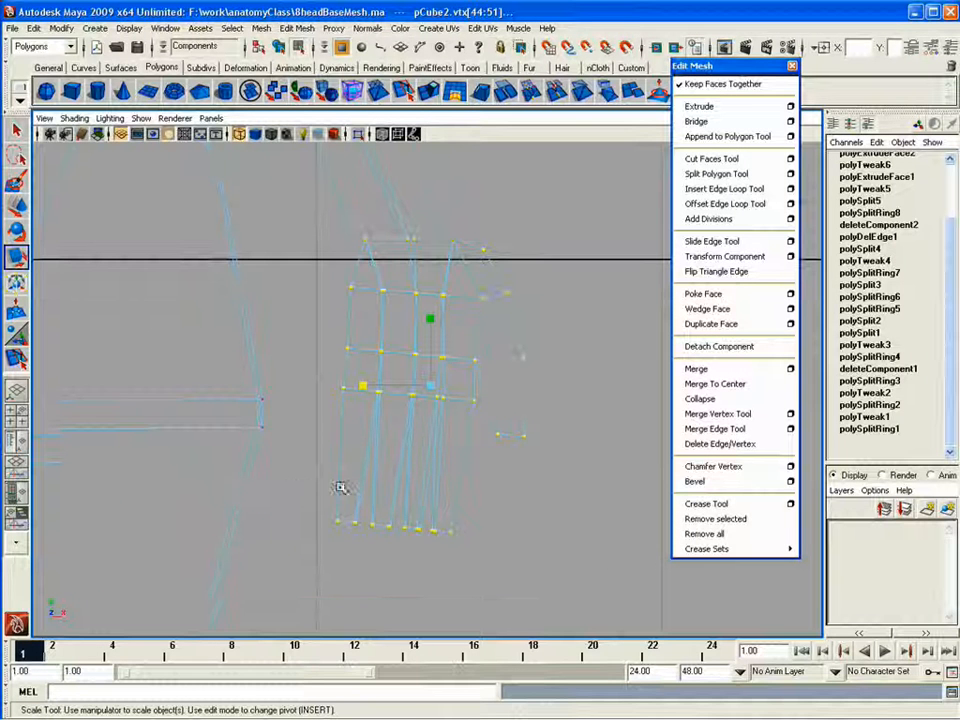
right_drag(341, 476, 304, 477)
drag(316, 498, 480, 558)
key(w)
drag(394, 527, 406, 440)
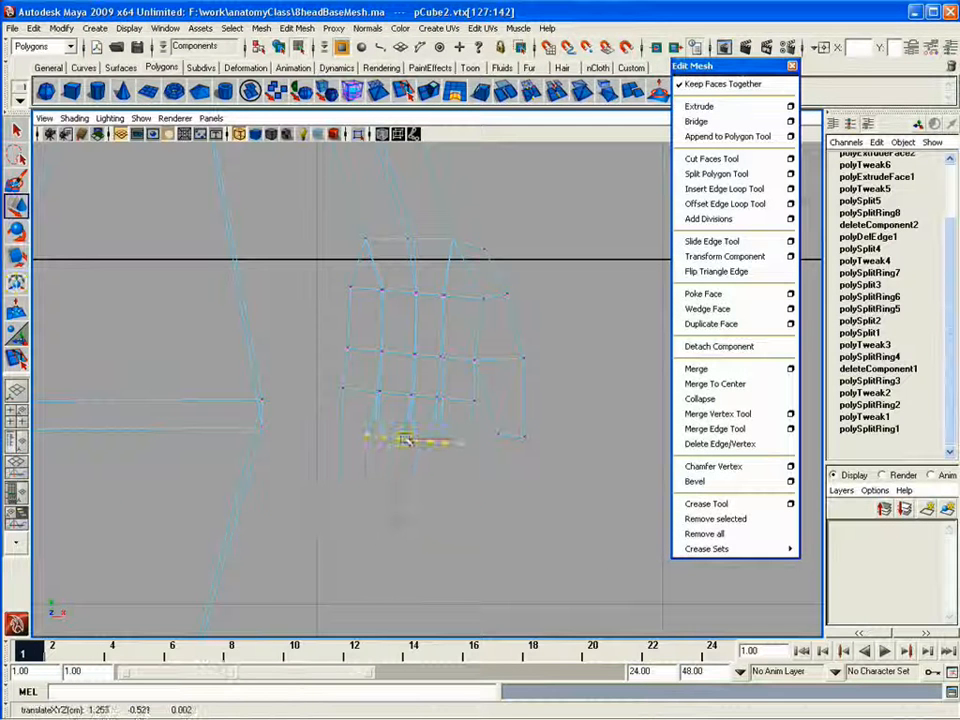
Step: Try extruding the finger end faces downward twice to add two more finger segments
right_drag(356, 434, 357, 465)
drag(476, 456, 340, 428)
click(694, 107)
drag(448, 490, 442, 562)
key(g)
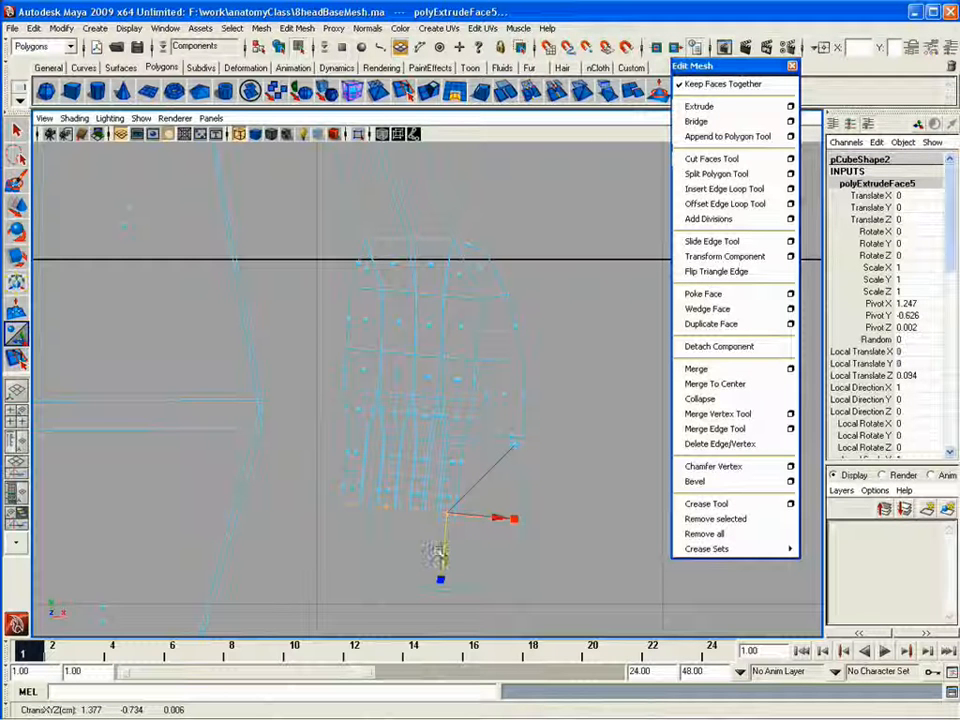
Step: Try raising the thumb's base row and tip vertices to shorten the thumb
click(560, 378)
right_drag(478, 356, 422, 356)
drag(464, 348, 487, 381)
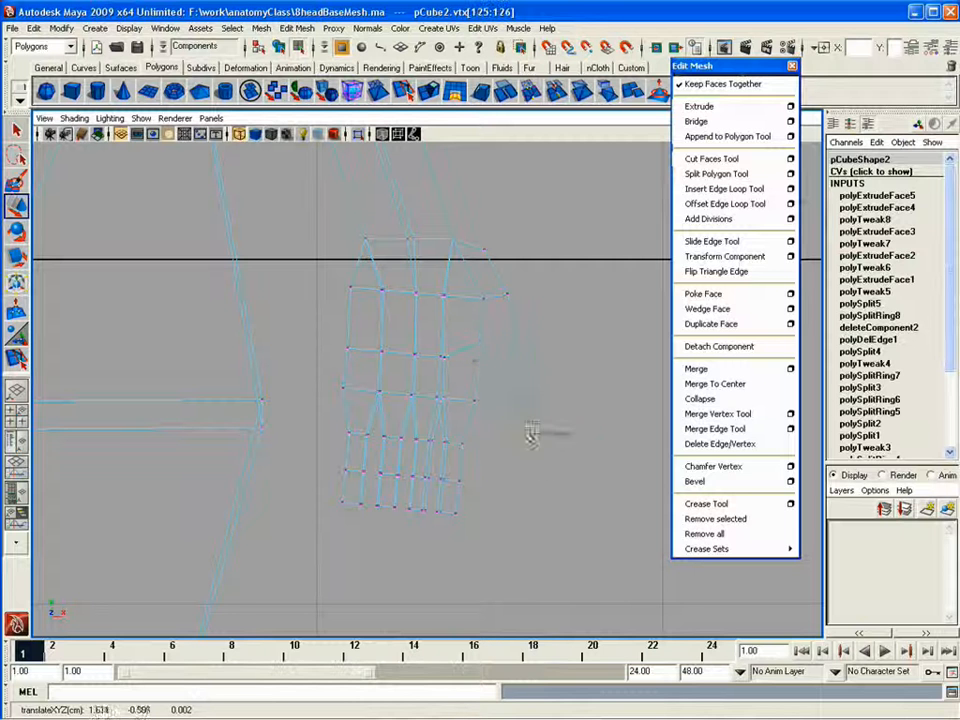
click(527, 364)
drag(531, 433, 511, 348)
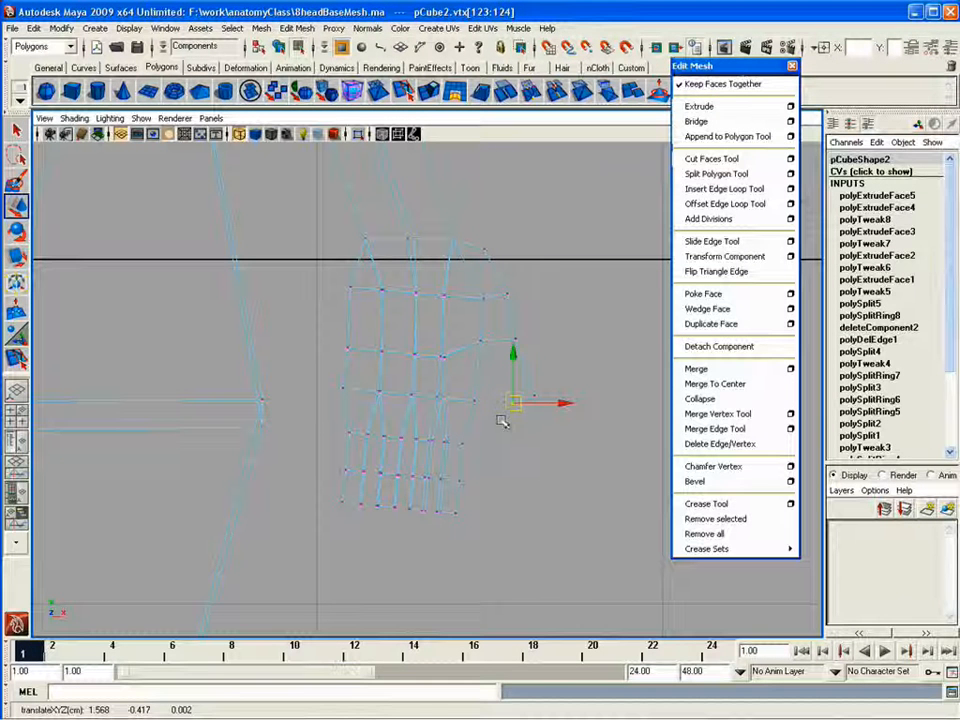
Step: Undo the thumb vertex moves and both finger segment extrusions
key(ctrl+z)
key(ctrl+z)
key(ctrl+z)
key(ctrl+z)
key(ctrl+z)
key(ctrl+z)
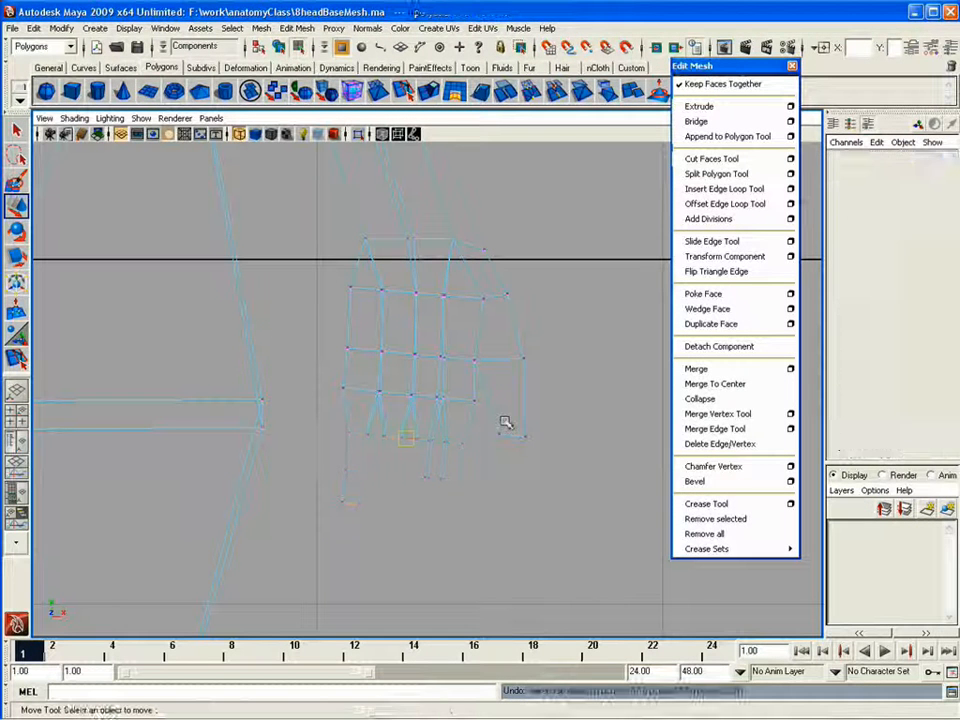
Step: Lower the row of finger end vertices slightly and extrude the finger end faces downward once for a second segment
click(352, 425)
drag(350, 424, 466, 462)
drag(407, 439, 406, 459)
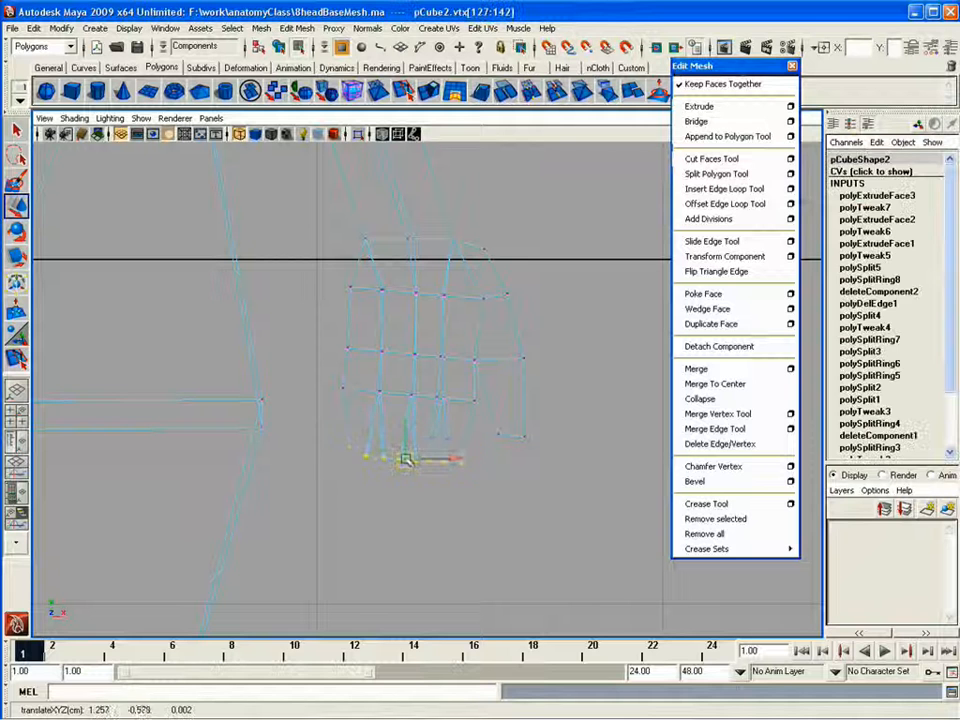
click(698, 106)
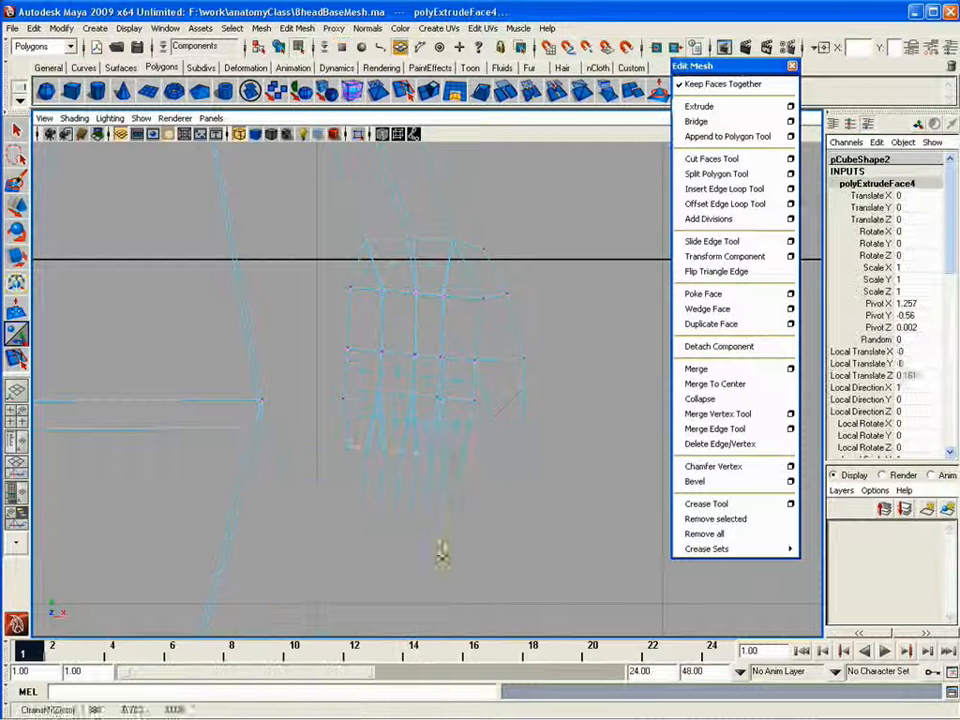
drag(439, 551, 438, 563)
Step: Shift the vertices between thumb and palm up slightly and raise the thumb's tip vertices
right_drag(460, 358, 425, 362)
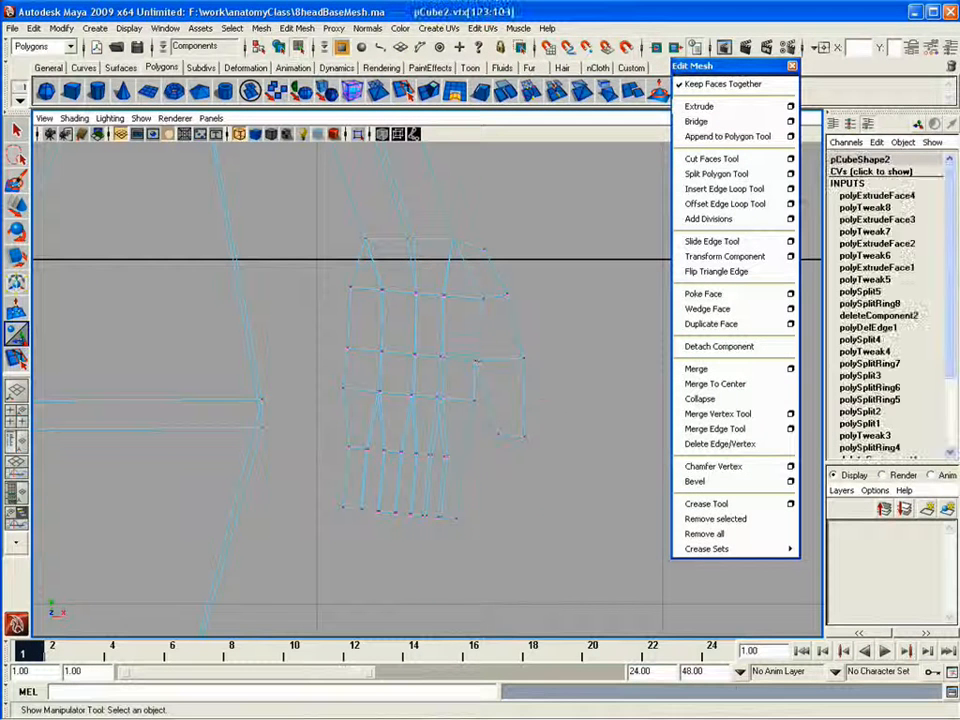
drag(500, 404, 505, 405)
drag(515, 426, 536, 449)
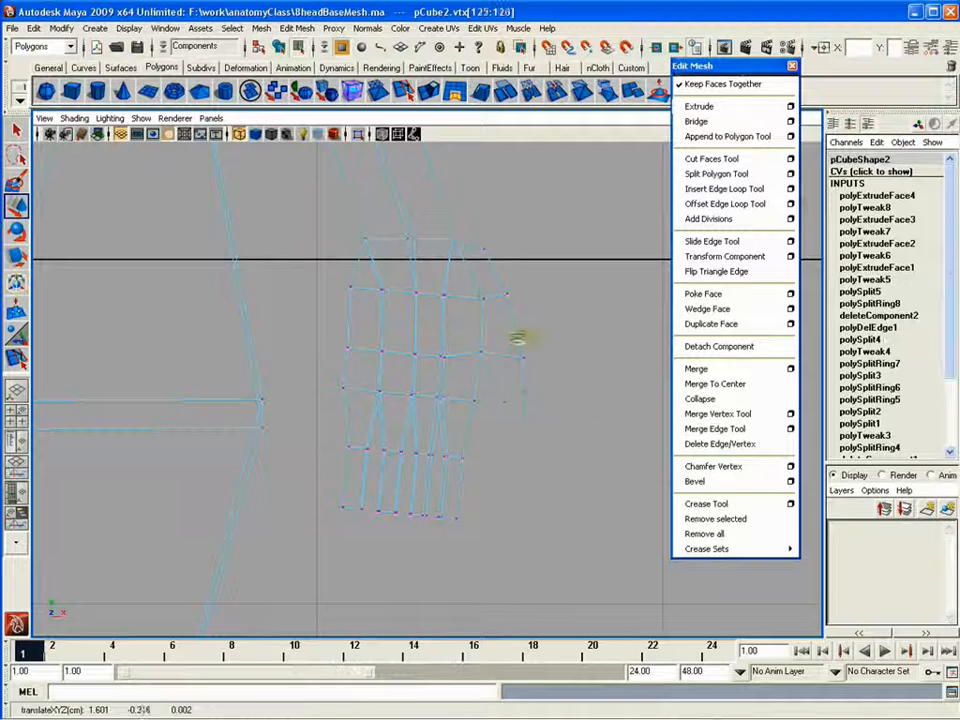
Step: In the side view, thin the hand and fingers by moving their front and back vertices closer together
key(space)
key(space)
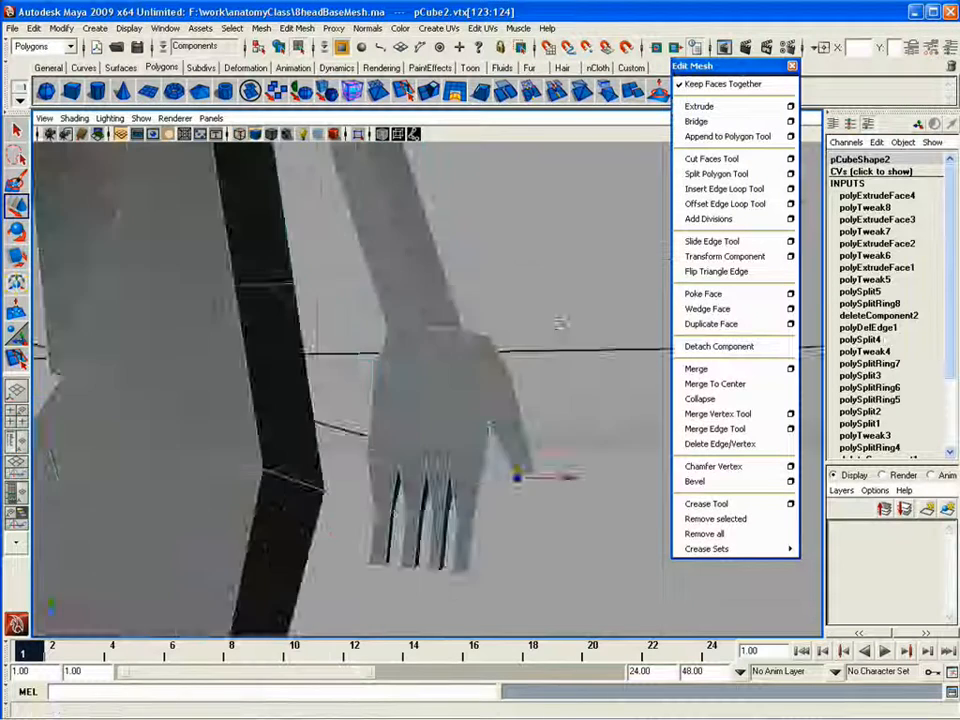
alt+drag(561, 324, 418, 369)
key(space)
key(space)
scroll(397, 397, up, 3)
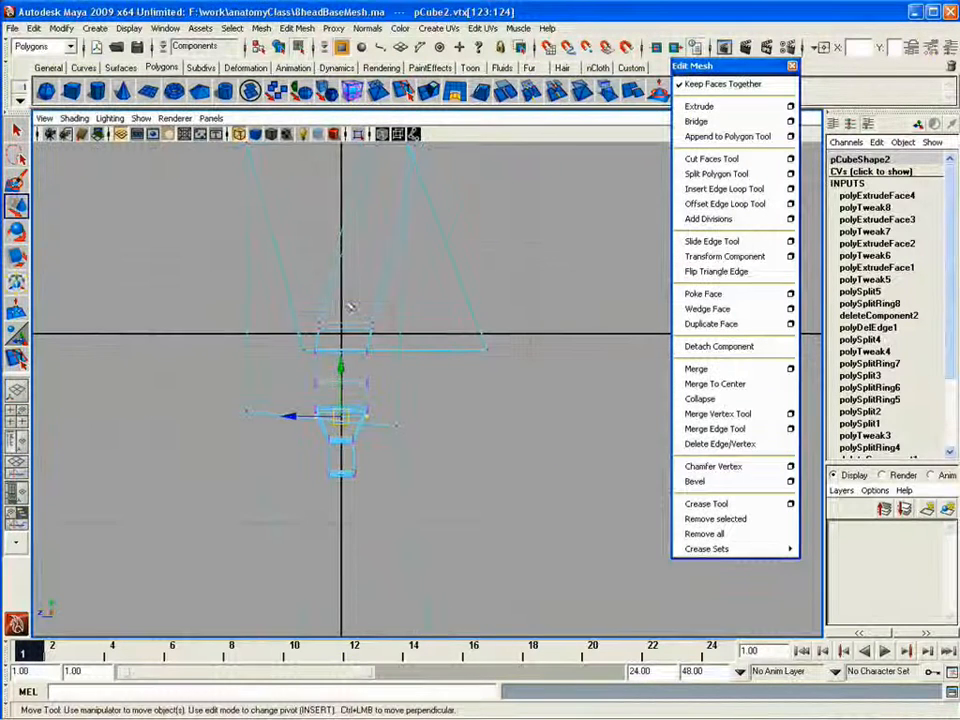
drag(349, 306, 395, 416)
drag(318, 369, 310, 369)
drag(349, 428, 286, 367)
drag(309, 429, 342, 489)
drag(283, 456, 290, 456)
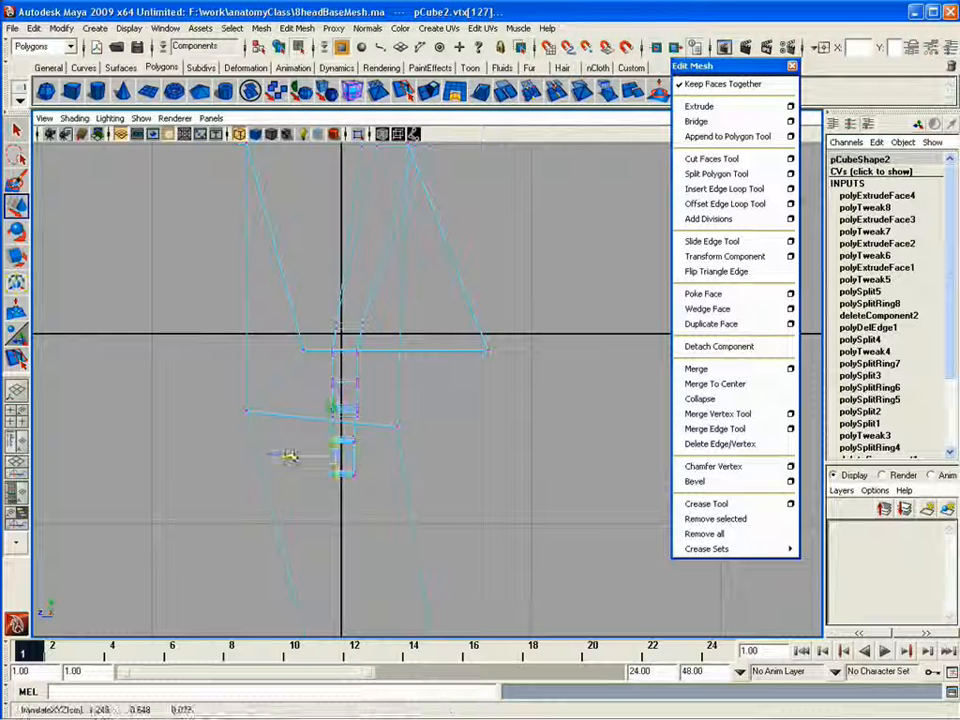
Step: In the side view, move the fingertip vertices forward and rotate them so the fingers curl slightly
drag(381, 490, 346, 430)
drag(306, 455, 288, 472)
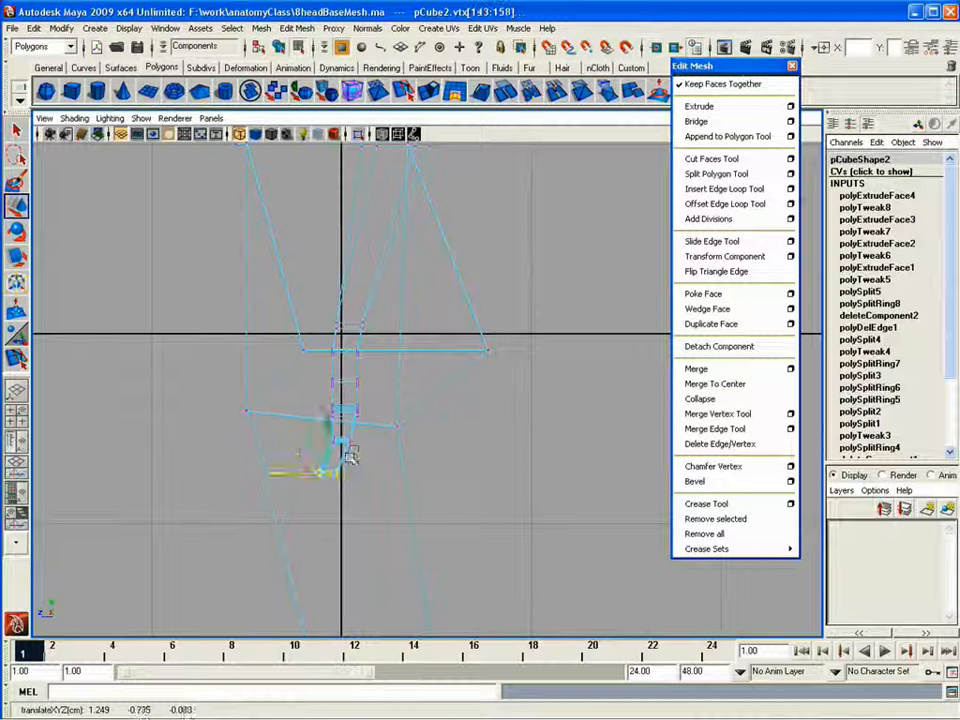
key(e)
drag(362, 416, 390, 439)
key(w)
key(space)
mouse_move(279, 474)
mouse_down()
mouse_move(505, 456)
mouse_move(277, 458)
mouse_up()
key(space)
key(space)
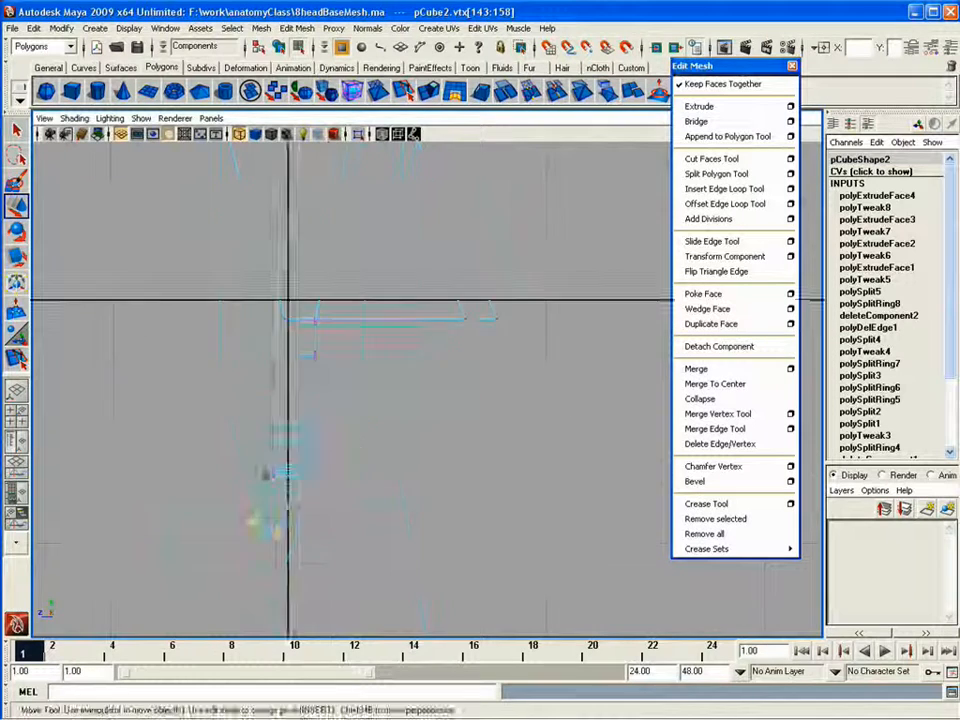
Step: Examine the wrist, fingers and thumb from the side view and from several perspective angles
alt+middle_drag(320, 290, 356, 350)
drag(356, 326, 285, 344)
key(space)
key(space)
mouse_move(516, 373)
alt+mouse_down()
mouse_move(533, 373)
mouse_move(428, 292)
mouse_move(485, 395)
mouse_move(461, 471)
mouse_move(321, 422)
mouse_move(365, 605)
alt+mouse_up()
key(space)
key(space)
alt+drag(306, 459, 370, 476)
key(space)
key(space)
alt+drag(500, 310, 396, 457)
key(z)
alt+drag(255, 429, 540, 420)
click(466, 294)
drag(476, 262, 477, 265)
click(546, 366)
mouse_move(553, 246)
alt+mouse_down()
mouse_move(546, 366)
mouse_move(593, 428)
mouse_move(459, 459)
mouse_move(352, 396)
mouse_move(416, 416)
mouse_move(420, 504)
mouse_move(464, 488)
mouse_move(456, 458)
mouse_move(328, 388)
mouse_move(499, 356)
mouse_move(426, 377)
alt+mouse_up()
Step: Inspect the hand's edges in wireframe, and return the figure to object mode with shaded display
key(F11)
key(4)
key(F11)
key(z)
key(F8)
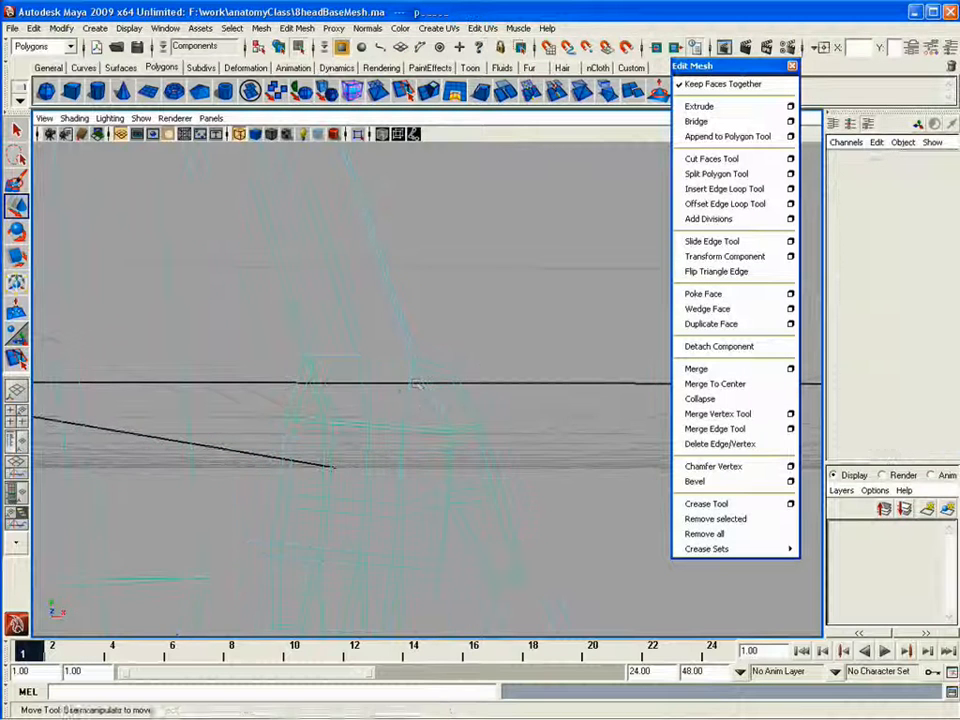
key(5)
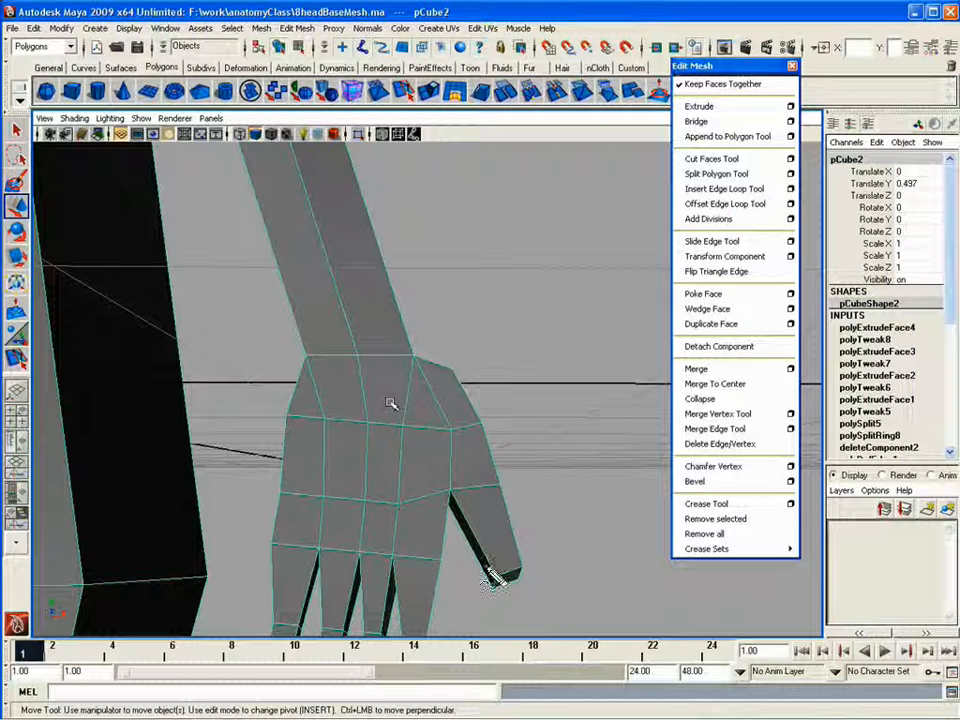
mouse_move(469, 323)
mouse_down()
mouse_move(348, 396)
mouse_move(401, 330)
mouse_up()
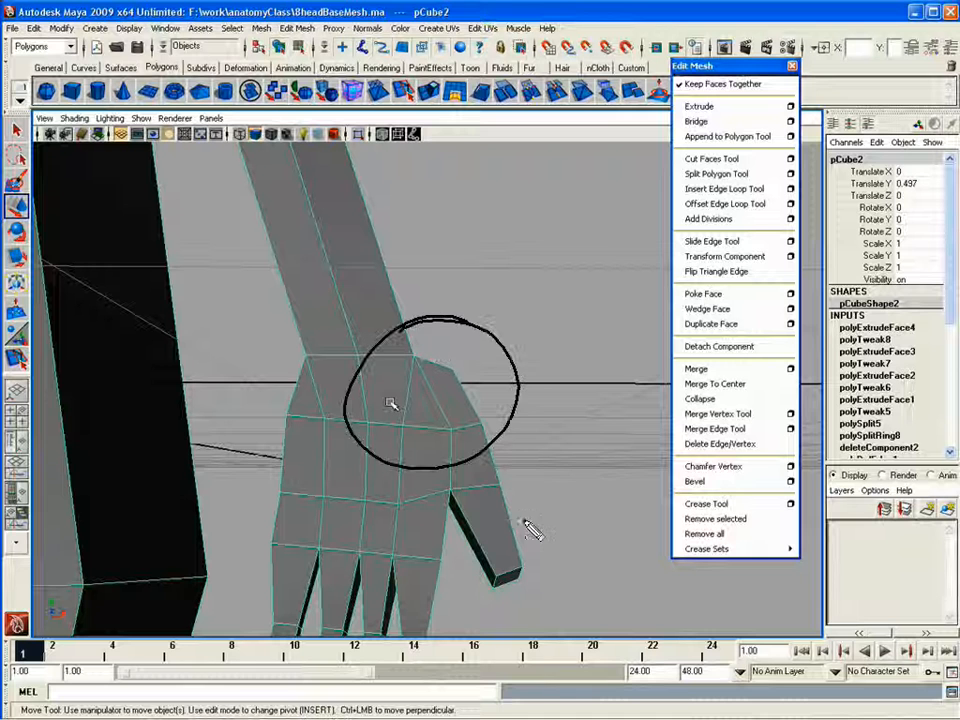
key(Escape)
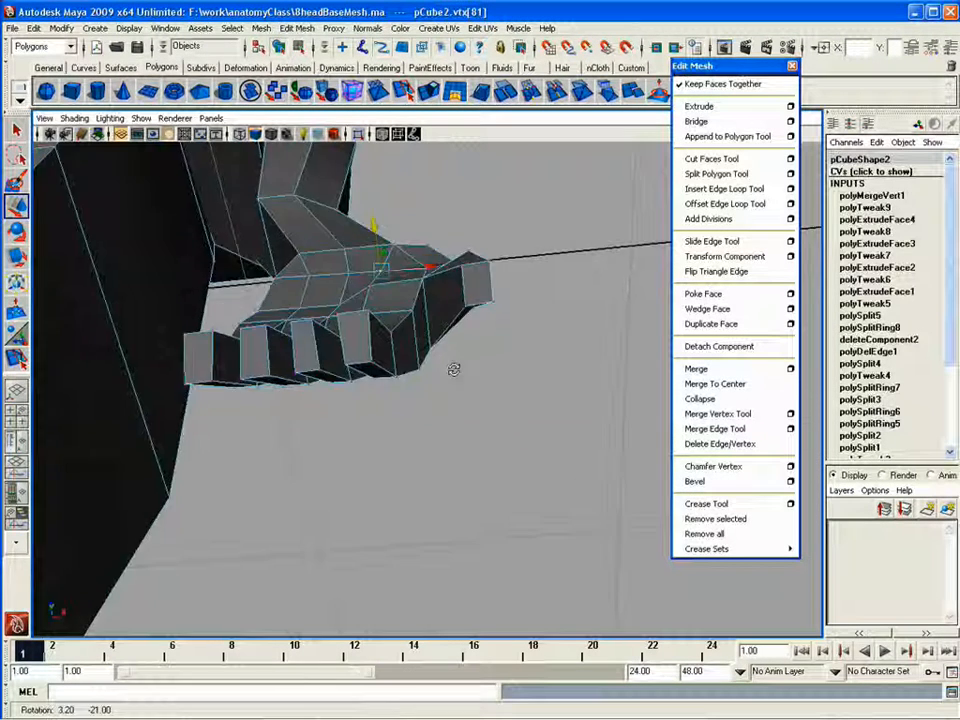
Step: Duplicate the half figure in object mode and mirror the copy by setting its Scale X to -1
mouse_move(454, 371)
alt+mouse_down()
mouse_move(249, 465)
mouse_move(401, 349)
mouse_move(394, 279)
mouse_move(469, 366)
alt+mouse_up()
key(F8)
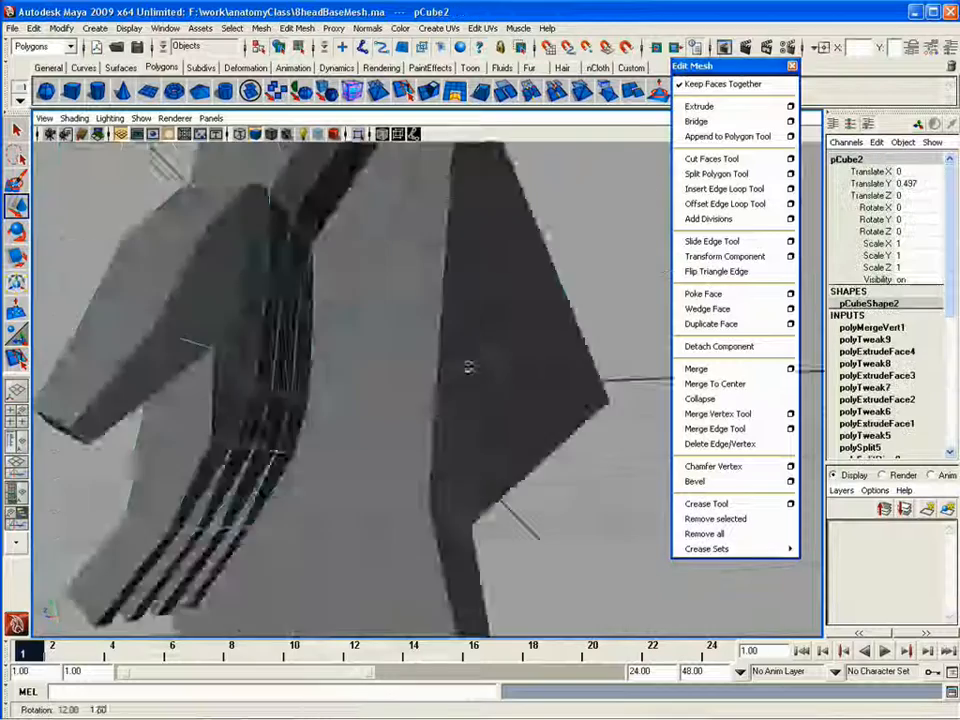
alt+right_drag(469, 366, 396, 456)
key(ctrl+d)
click(898, 243)
text(-1)
key(Return)
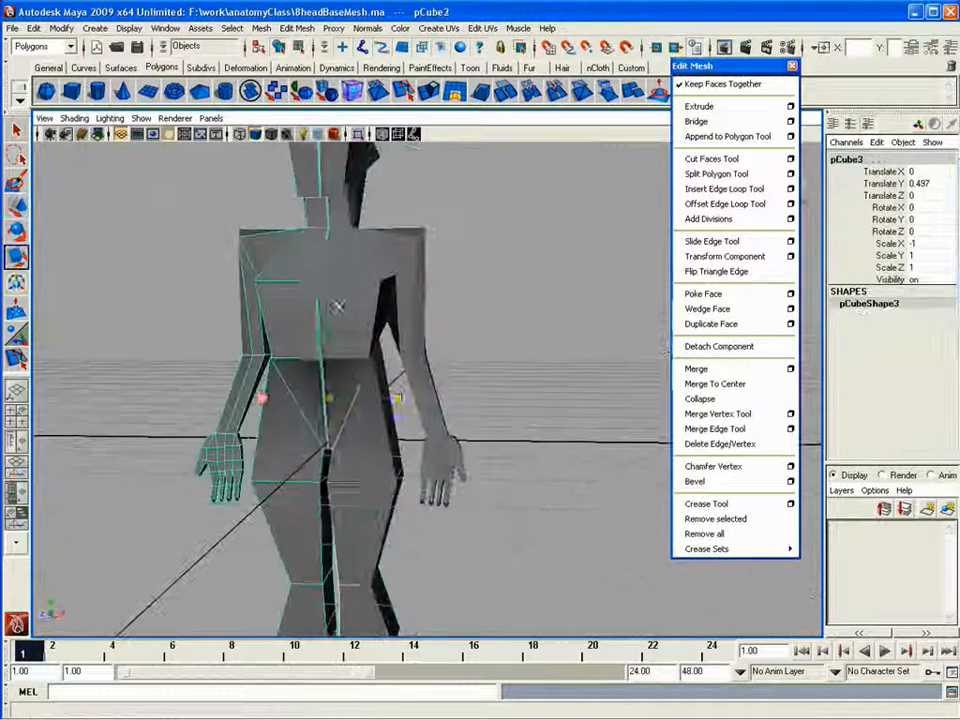
Step: Select both halves of the body and combine them into a single mesh
shift+click(336, 306)
click(262, 28)
click(285, 48)
Step: In the front view, select the vertices along the body's centre line and merge them
key(space)
alt+right_drag(291, 274, 200, 300)
key(F8)
drag(352, 214, 372, 560)
alt+right_drag(372, 369, 471, 369)
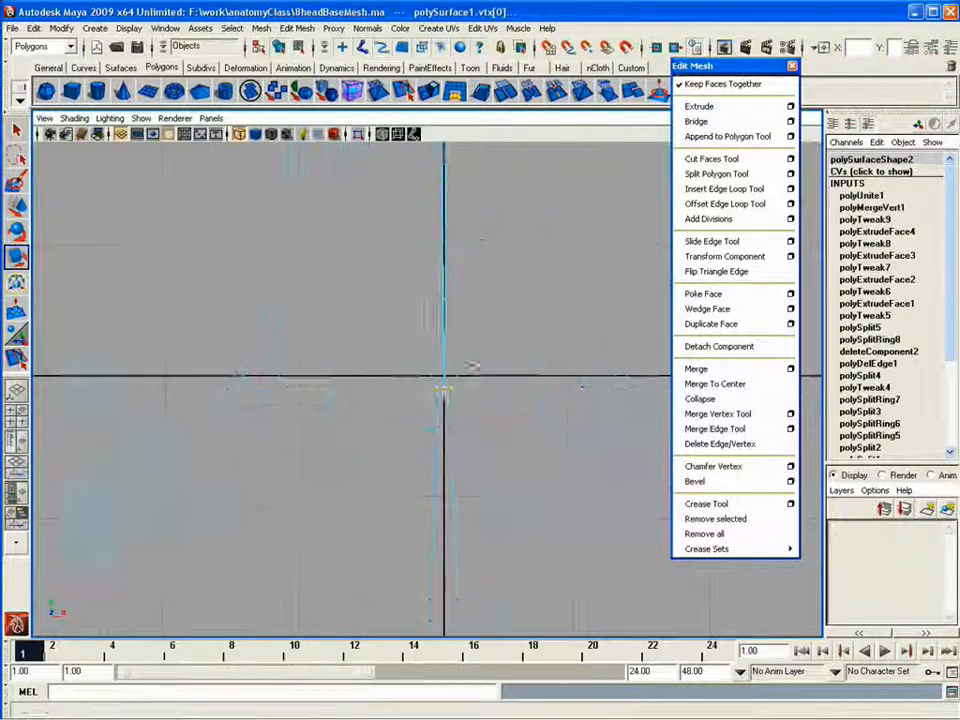
click(725, 370)
Step: Preview the merged figure smoothed in the perspective view and examine its overall shape
key(space)
key(space)
alt+drag(300, 345, 510, 345)
key(F8)
key(3)
alt+right_drag(510, 345, 440, 430)
alt+drag(440, 430, 473, 469)
alt+right_drag(473, 469, 471, 441)
Step: Check the unsmoothed mesh around the centre seam in the front view, and return to the smoothed perspective display
key(1)
key(F8)
key(space)
key(space)
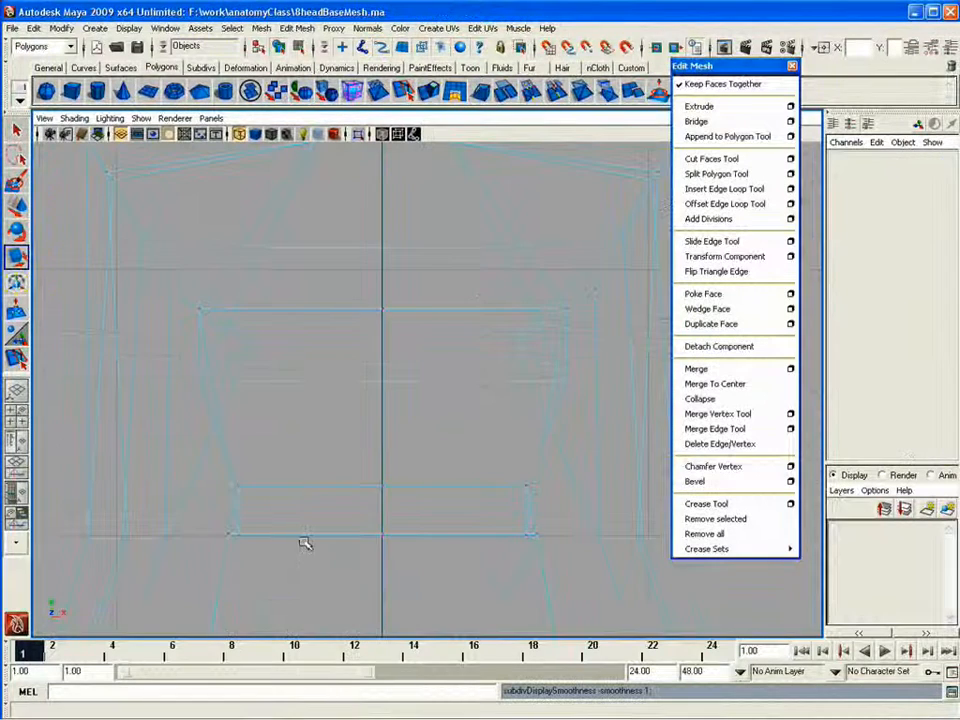
key(space)
key(space)
key(F8)
right_click(488, 427)
key(3)
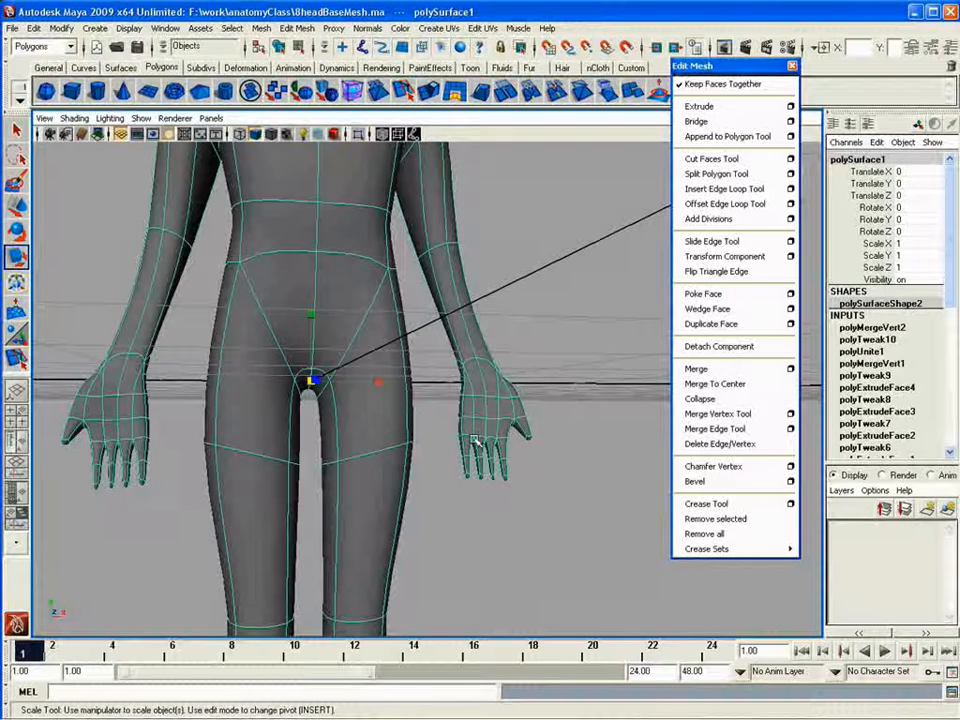
Step: Select the matching mid-palm vertices of both hands in the front view and shift them slightly
key(space)
key(r)
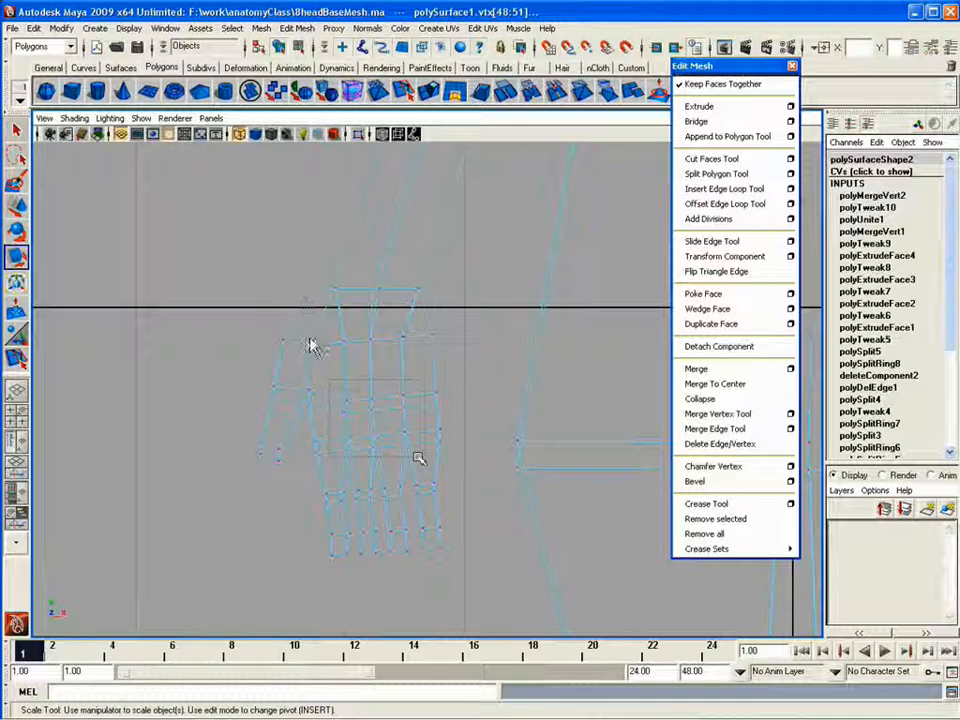
key(w)
mouse_move(350, 459)
alt+middle_down()
mouse_move(146, 477)
mouse_move(566, 443)
alt+middle_up()
key(space)
key(space)
key(space)
key(space)
drag(600, 410, 435, 443)
key(space)
drag(353, 382, 353, 364)
key(space)
Step: Select another matching set of hand vertices on both sides in the front view and nudge them to refine the hands
alt+middle_drag(498, 473, 97, 487)
drag(300, 490, 369, 547)
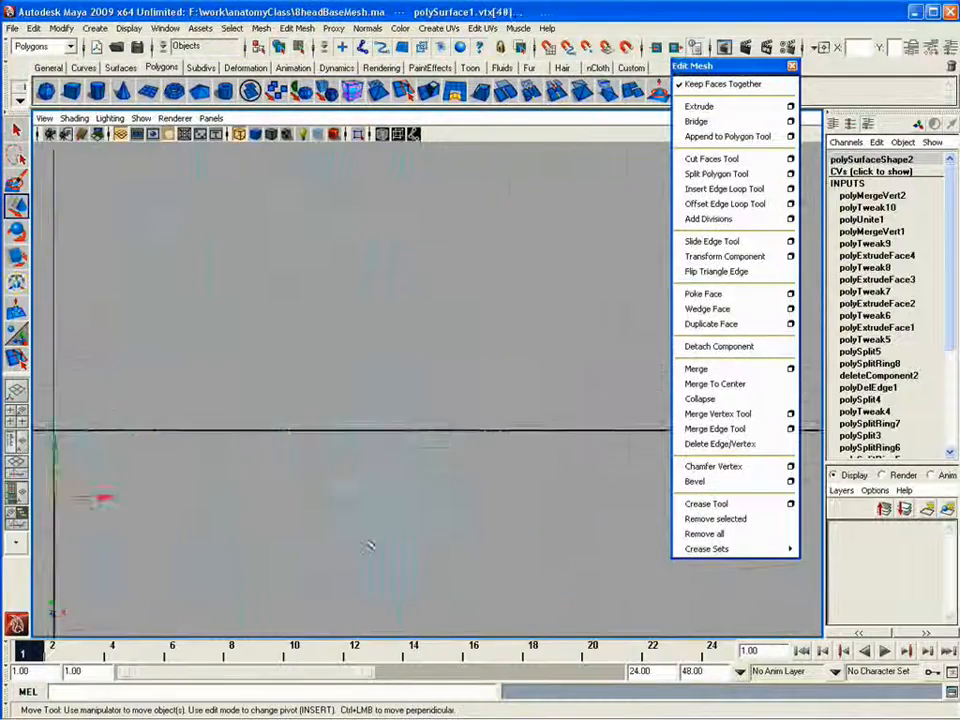
key(space)
drag(358, 402, 358, 381)
key(space)
alt+middle_drag(49, 364, 634, 414)
drag(480, 500, 634, 414)
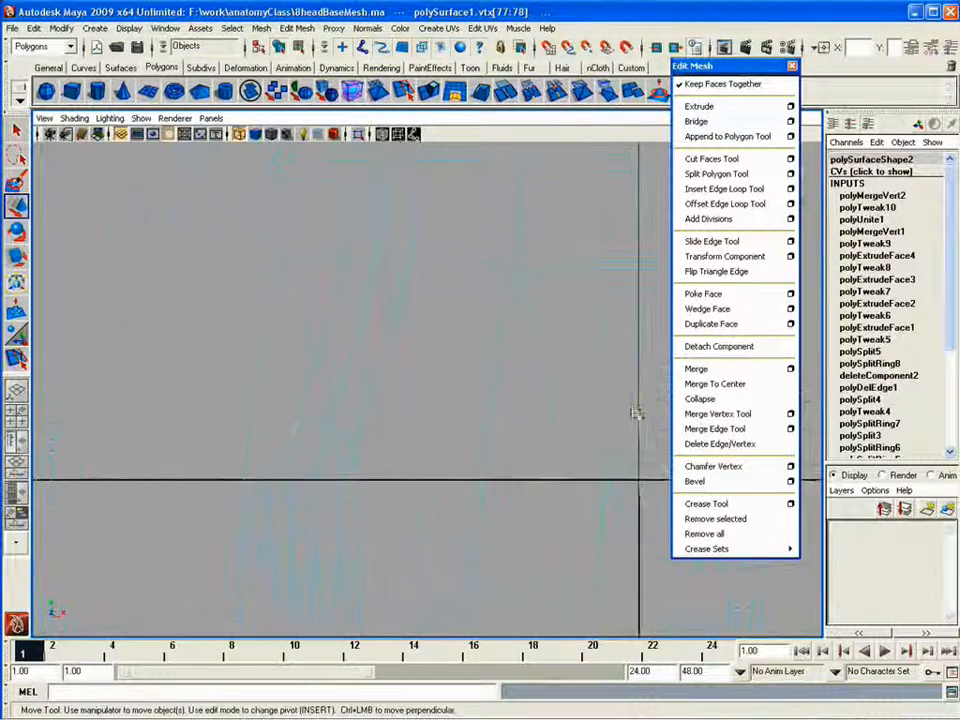
alt+middle_drag(634, 414, 338, 358)
Step: Adjust the vertices around the hips and torso, working from side and angled perspective views of the smoothed figure
key(space)
alt+drag(300, 385, 45, 400)
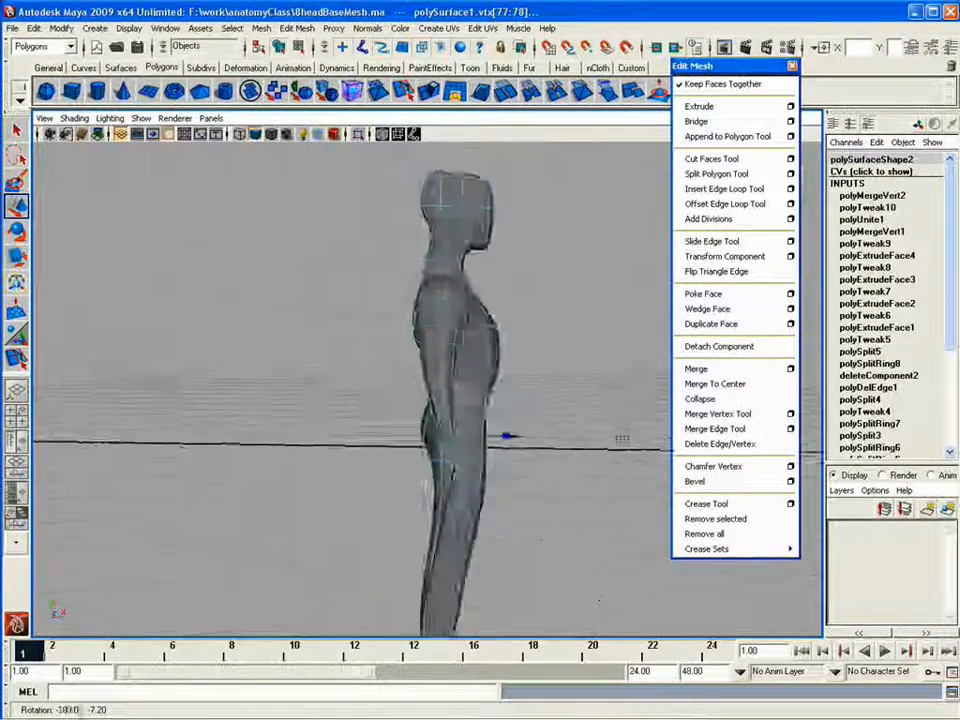
click(439, 460)
alt+drag(560, 390, 441, 250)
shift+click(489, 465)
drag(525, 470, 430, 510)
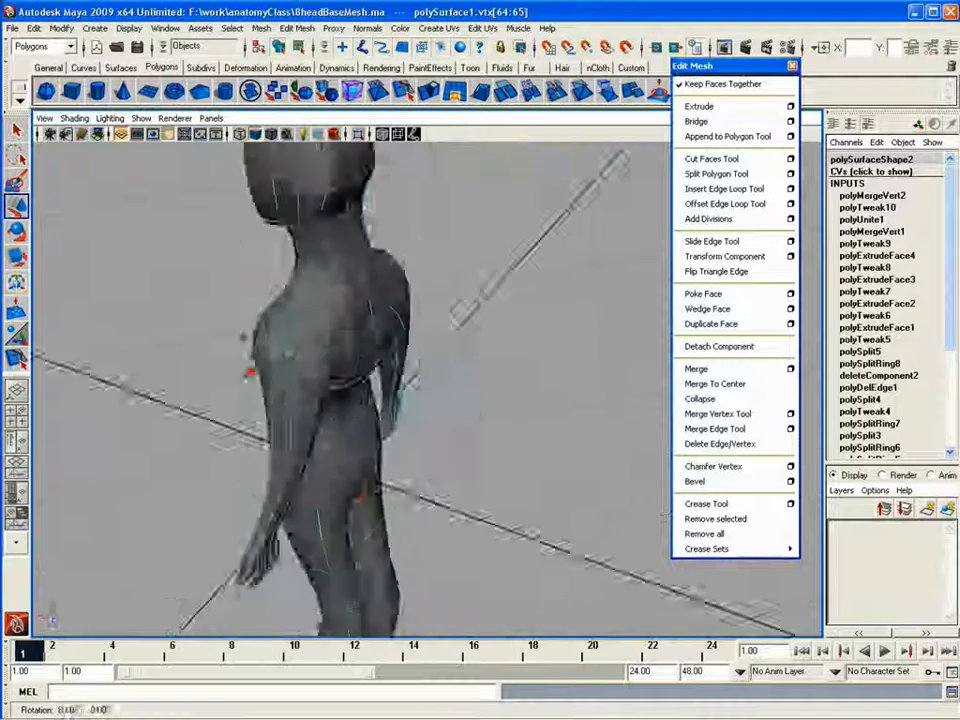
alt+right_drag(380, 450, 470, 450)
alt+middle_drag(420, 560, 400, 430)
Step: Select the crotch vertices between the legs and adjust their shape
click(343, 467)
alt+drag(330, 458, 330, 540)
click(321, 472)
alt+drag(440, 500, 330, 472)
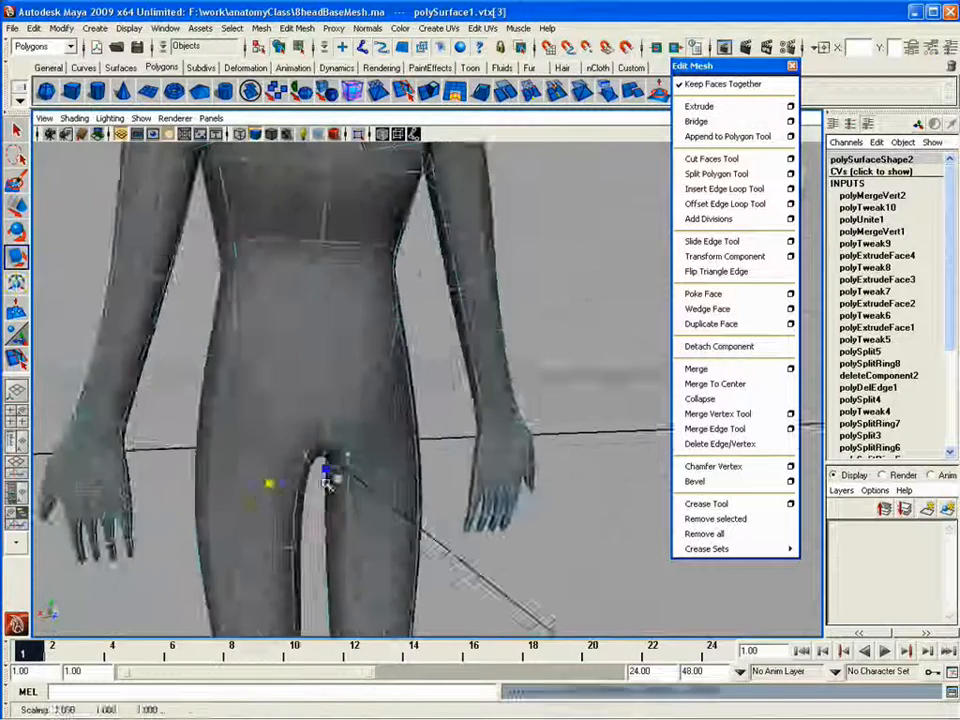
Step: Select the vertices at the back of the head and scale them to round the skull
alt+right_drag(330, 472, 250, 440)
alt+middle_drag(300, 330, 313, 610)
alt+right_drag(260, 430, 407, 429)
key(r)
click(205, 330)
alt+drag(450, 420, 339, 443)
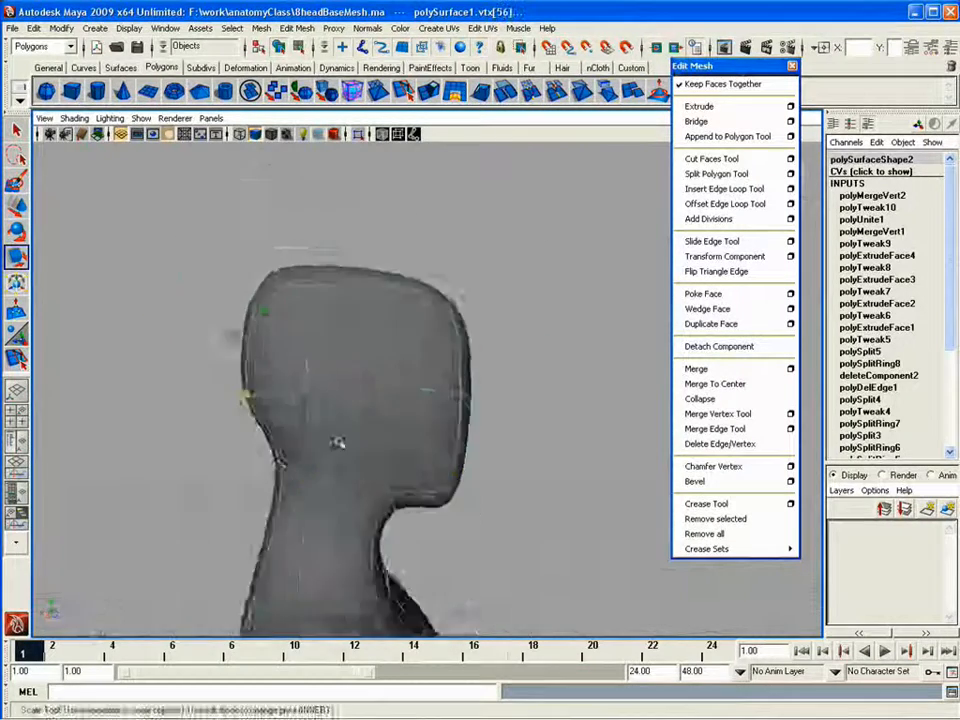
Step: Refine the crown and front of the head by moving and scaling their vertices
alt+right_drag(339, 443, 266, 540)
key(w)
click(443, 298)
alt+right_drag(439, 321, 355, 413)
alt+drag(355, 413, 300, 470)
key(r)
click(566, 400)
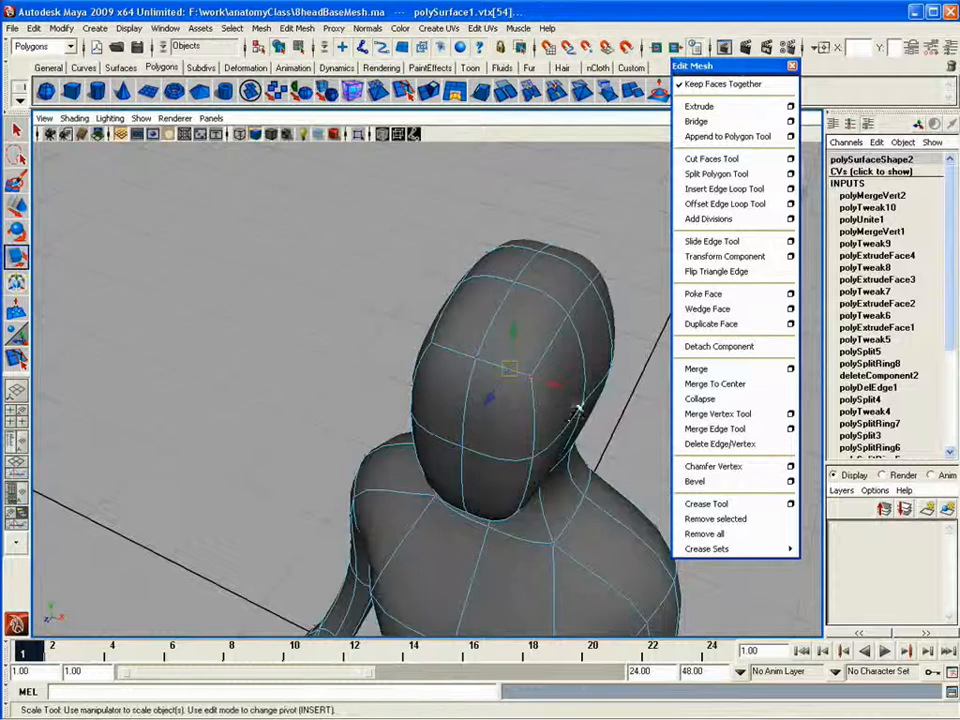
Step: Adjust the vertices around the jaw and neck, checking the head from the front
alt+drag(578, 405, 555, 422)
click(557, 409)
alt+drag(450, 440, 414, 396)
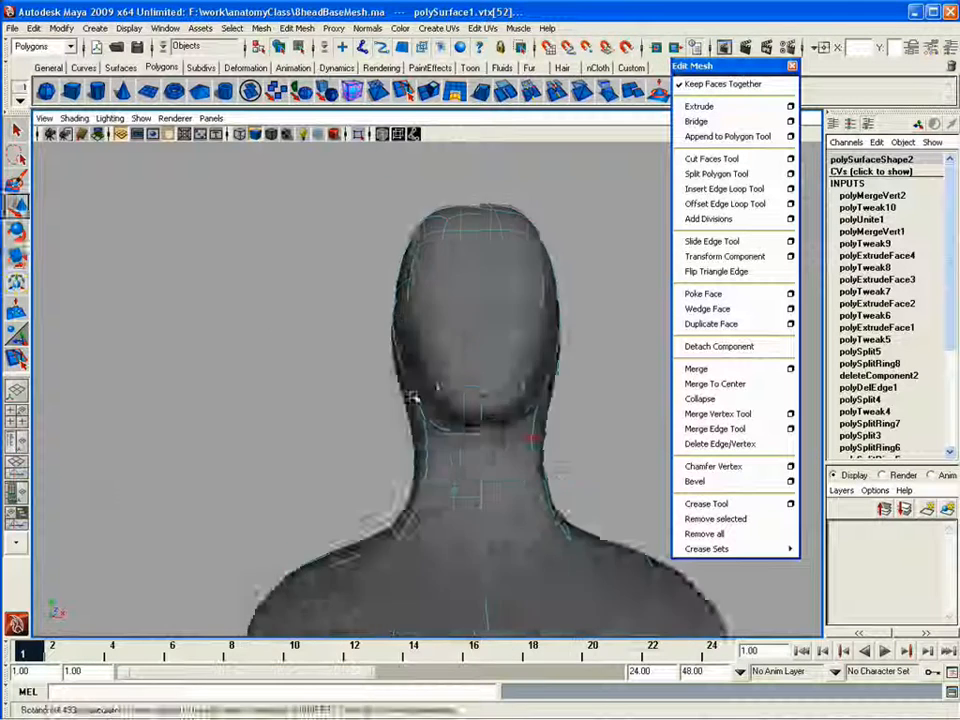
alt+right_drag(414, 396, 350, 420)
drag(506, 474, 360, 350)
alt+right_drag(360, 350, 440, 380)
alt+middle_drag(300, 420, 167, 184)
click(167, 184)
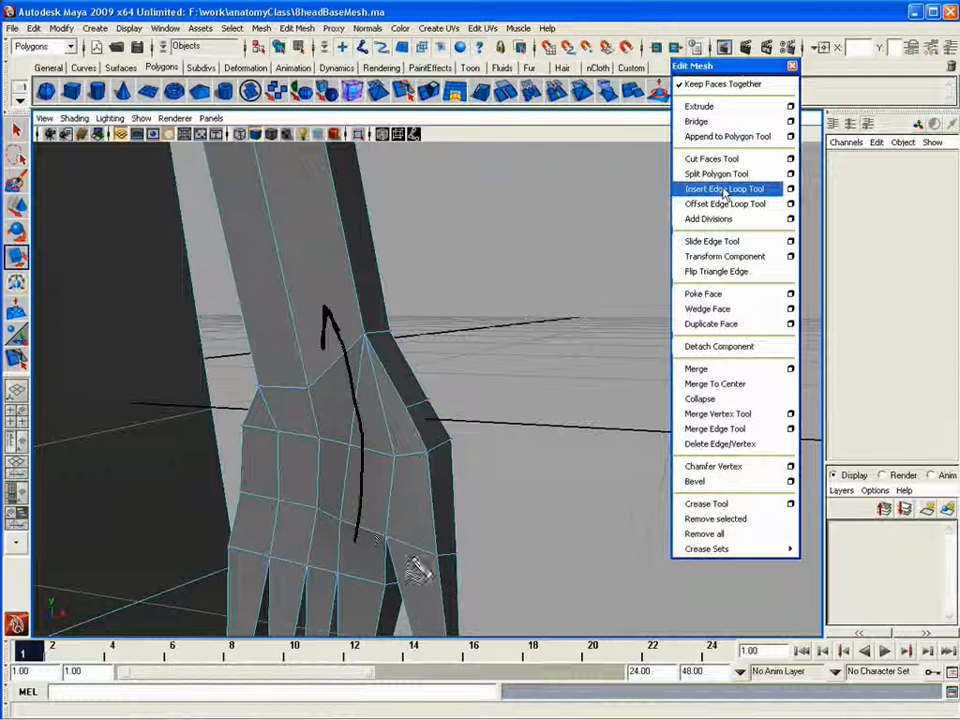
drag(425, 365, 423, 377)
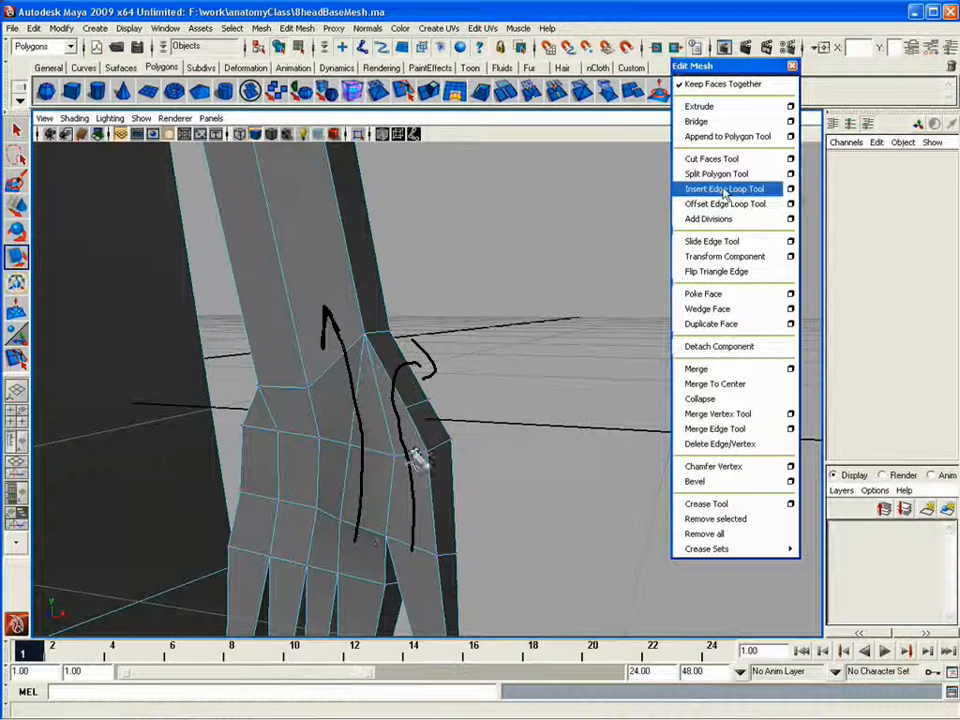
key(Escape)
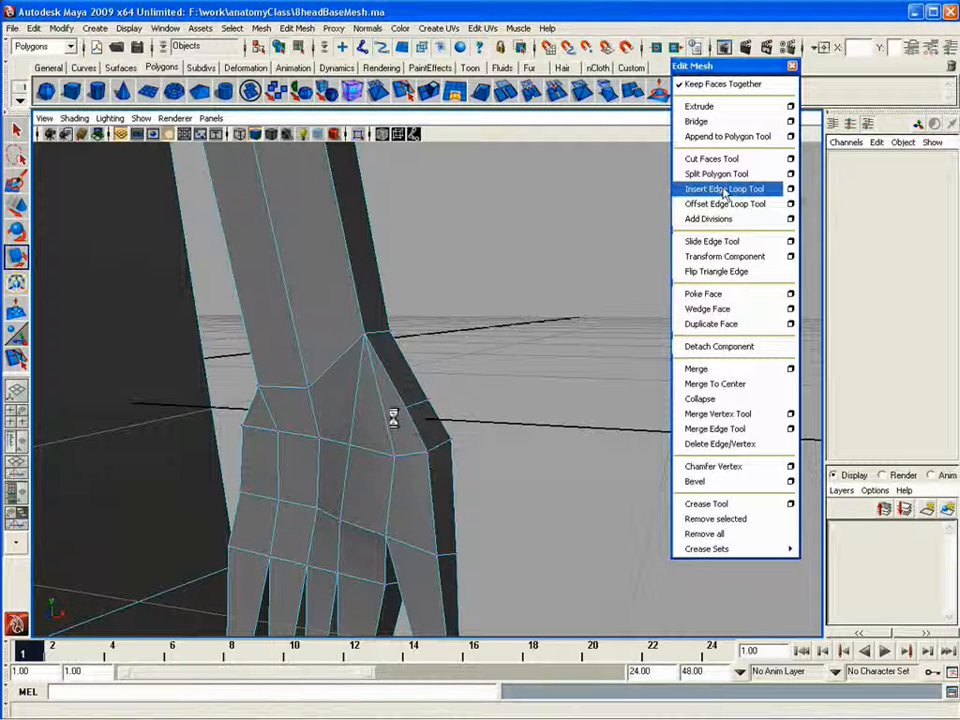
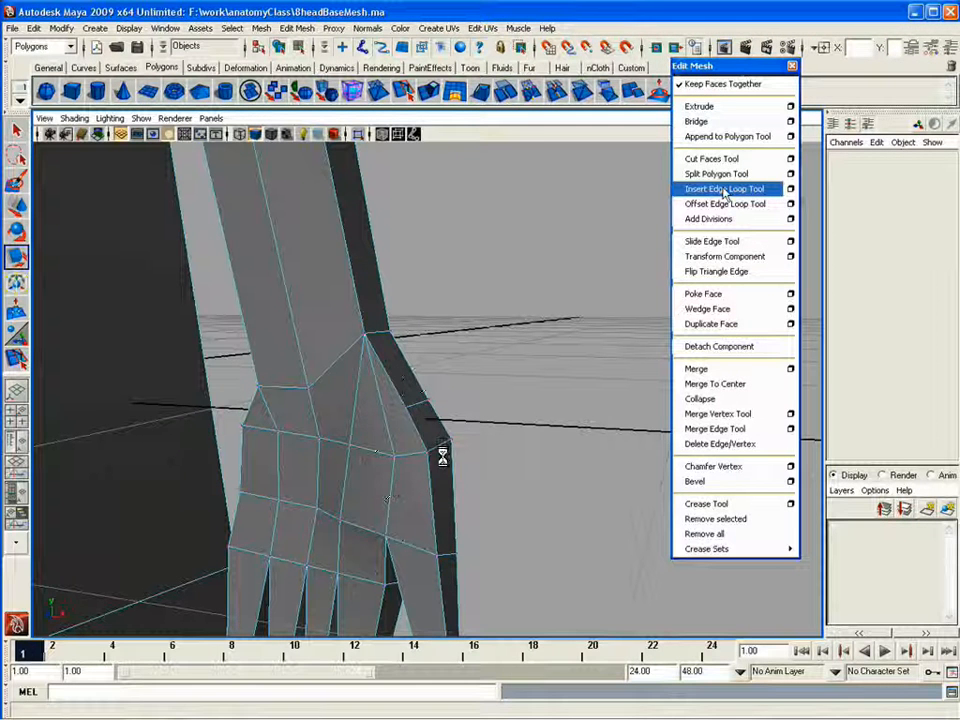
Step: Try to split the faces beside the wrist's thumb side and shift the edge across the thumb base
click(726, 190)
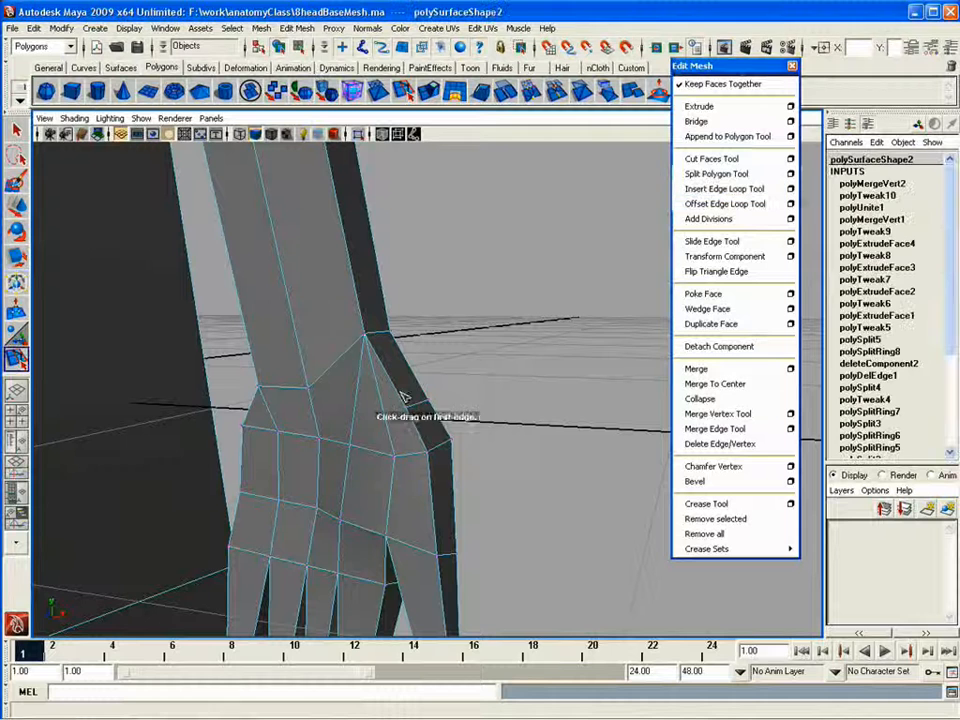
key(r)
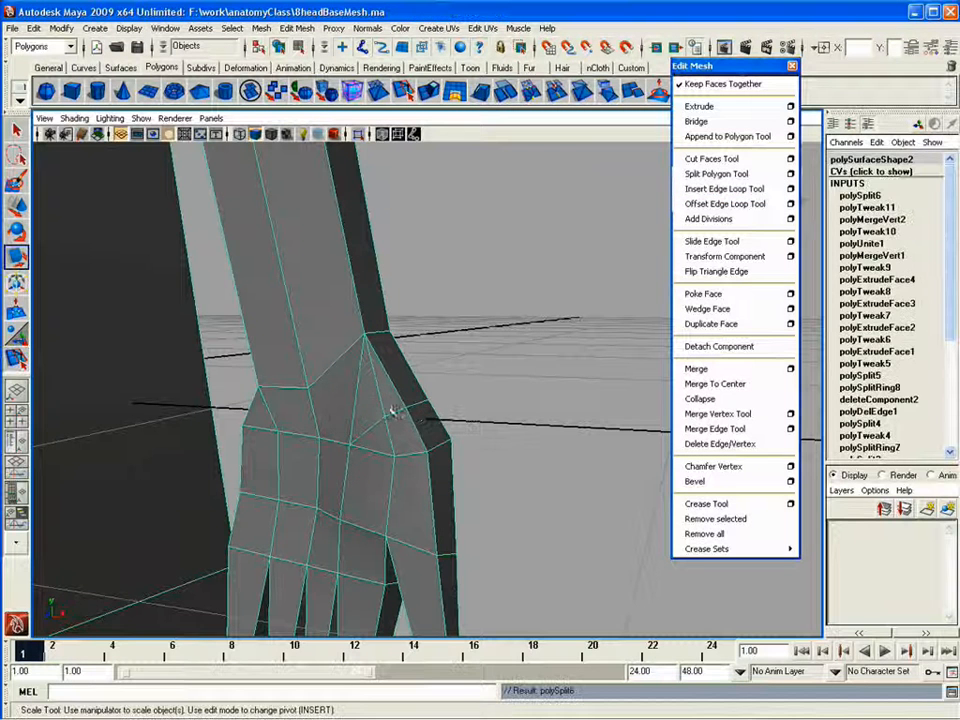
key(F10)
alt+drag(486, 428, 401, 454)
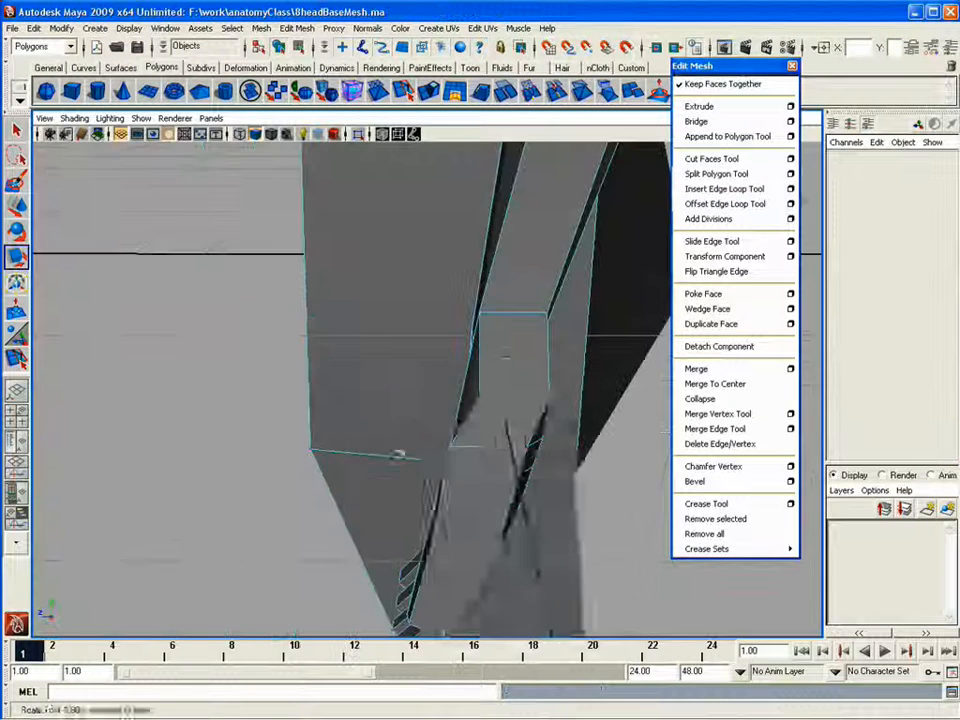
click(512, 393)
key(w)
drag(462, 398, 449, 398)
alt+drag(449, 400, 489, 426)
key(ctrl+z)
Step: In the side view, move the edge across the thumb base slightly forward
key(space)
key(space)
alt+right_drag(564, 525, 336, 489)
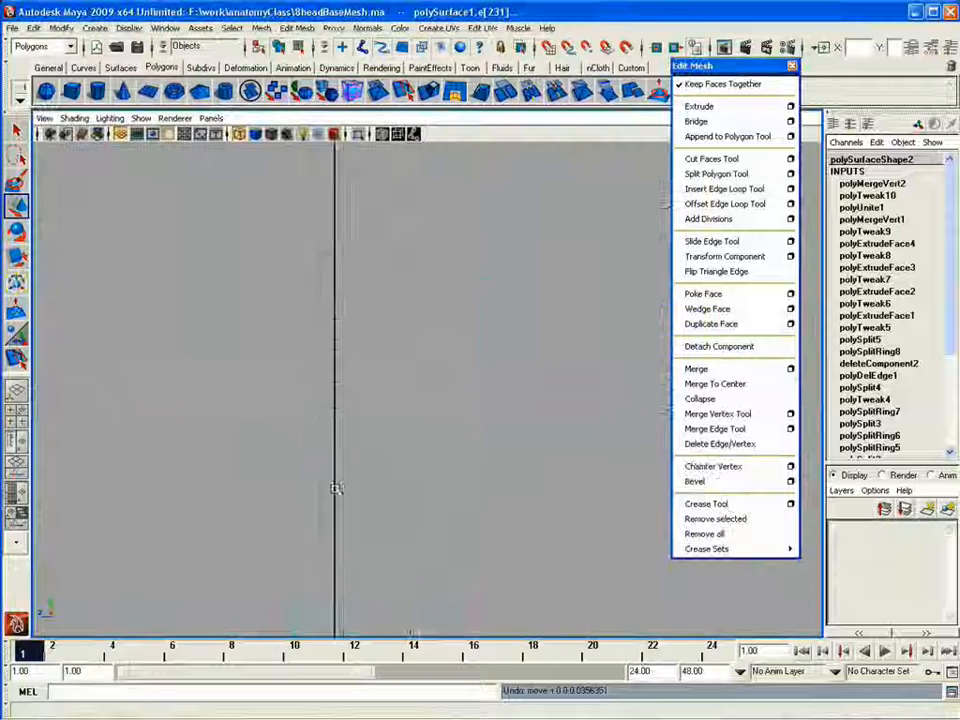
key(f)
drag(385, 388, 354, 388)
key(space)
key(space)
Step: Split the faces at the thumb base with new edges between the wrist, the thumb edge and the hand's adjoining edge row
alt+drag(500, 360, 405, 454)
alt+middle_drag(405, 454, 368, 414)
alt+drag(367, 386, 408, 414)
alt+drag(343, 473, 540, 430)
click(716, 174)
click(411, 454)
click(339, 276)
key(Return)
alt+drag(440, 429, 541, 510)
key(g)
click(495, 418)
key(Return)
Step: Delete the old diagonal edges running from the wrist corner towards the thumb base on this side of the hand
alt+drag(582, 381, 450, 390)
key(F10)
click(430, 362)
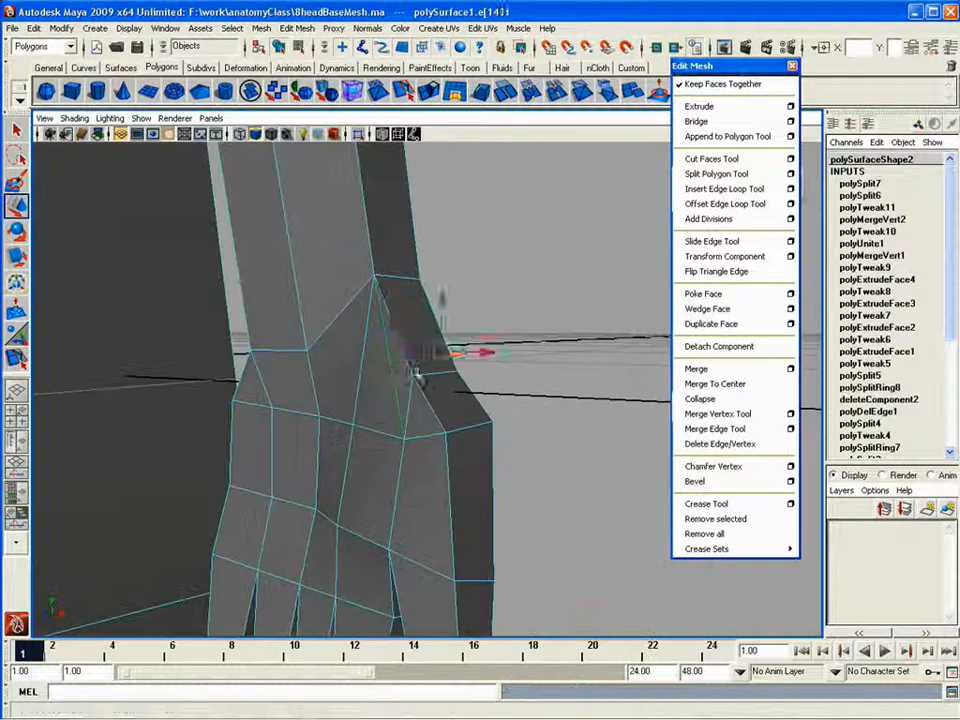
shift+click(394, 380)
click(719, 444)
Step: Split the faces at the thumb base of the opposite hand with matching new edges
alt+drag(540, 405, 473, 397)
alt+right_drag(473, 397, 400, 397)
alt+middle_drag(400, 397, 410, 380)
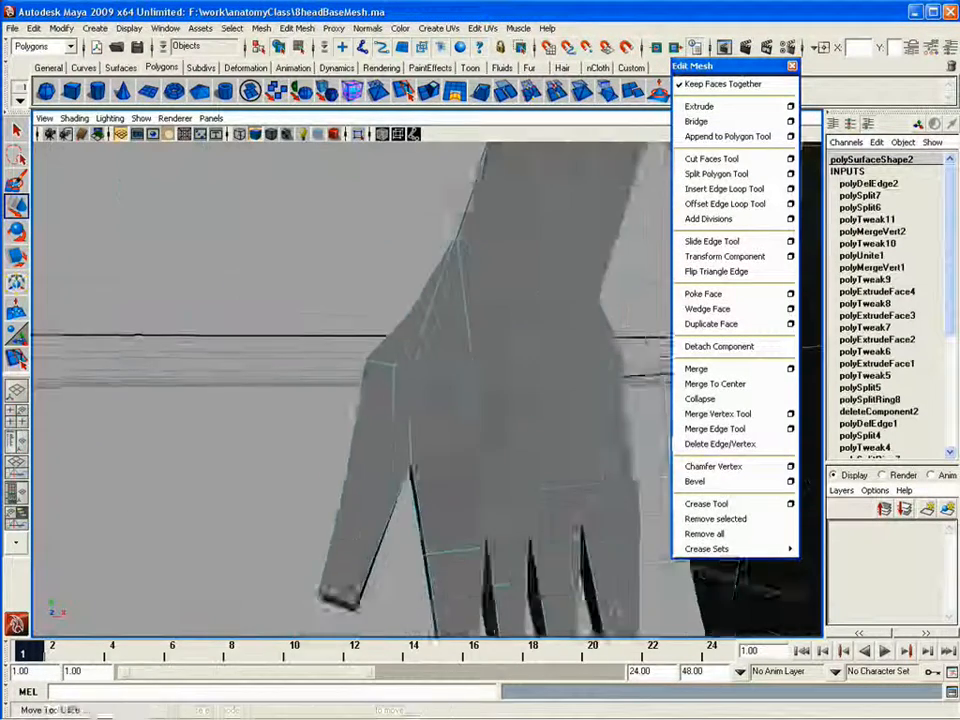
alt+right_drag(410, 380, 460, 385)
click(716, 174)
alt+drag(470, 385, 450, 365)
click(473, 250)
click(418, 425)
key(Return)
Step: Delete the leftover diagonal edges between the wrist corner and the thumb base on the opposite hand
alt+drag(370, 462, 270, 355)
click(425, 345)
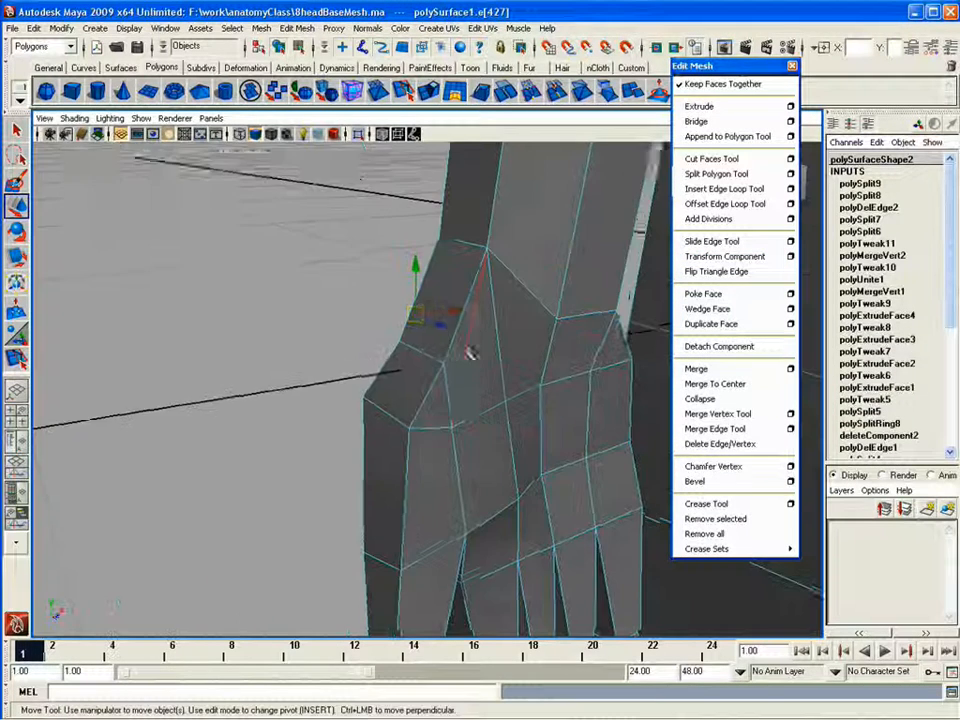
shift+click(501, 364)
alt+drag(501, 364, 313, 420)
click(746, 444)
Step: Return to object mode and examine the smoothed and unsmoothed body around the hips and hands
key(F8)
alt+drag(312, 491, 405, 430)
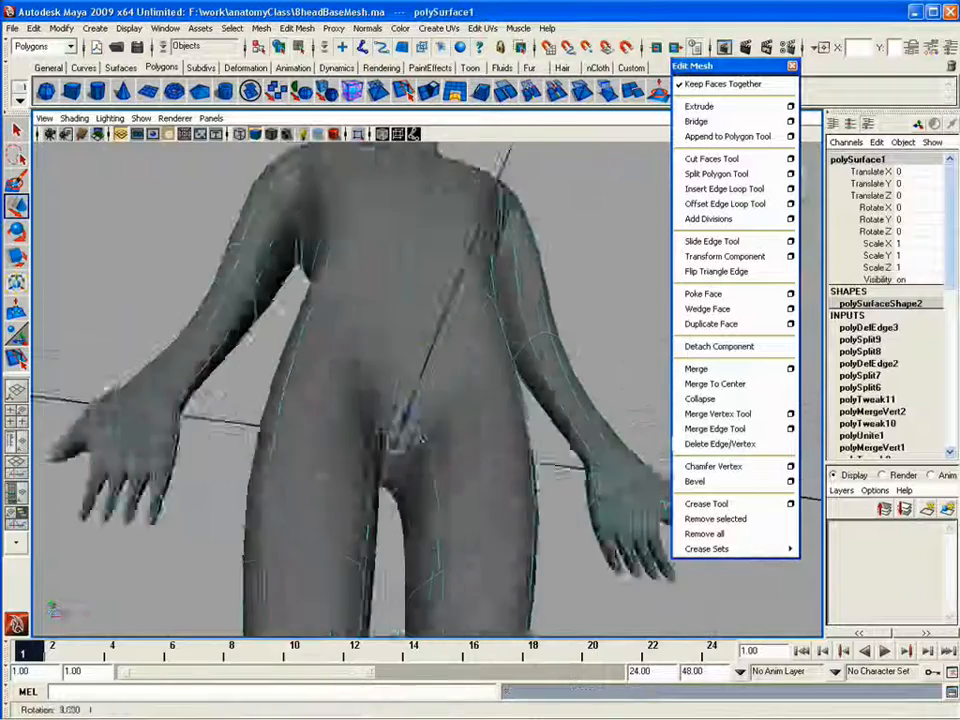
alt+right_drag(405, 430, 450, 424)
key(1)
alt+drag(450, 424, 436, 440)
Step: Select the edges around the hips and upper thighs and adjust them while previewing the mesh smoothed
right_drag(436, 440, 435, 405)
drag(413, 483, 465, 310)
shift+click(395, 510)
key(3)
drag(456, 308, 272, 542)
alt+right_drag(273, 542, 215, 505)
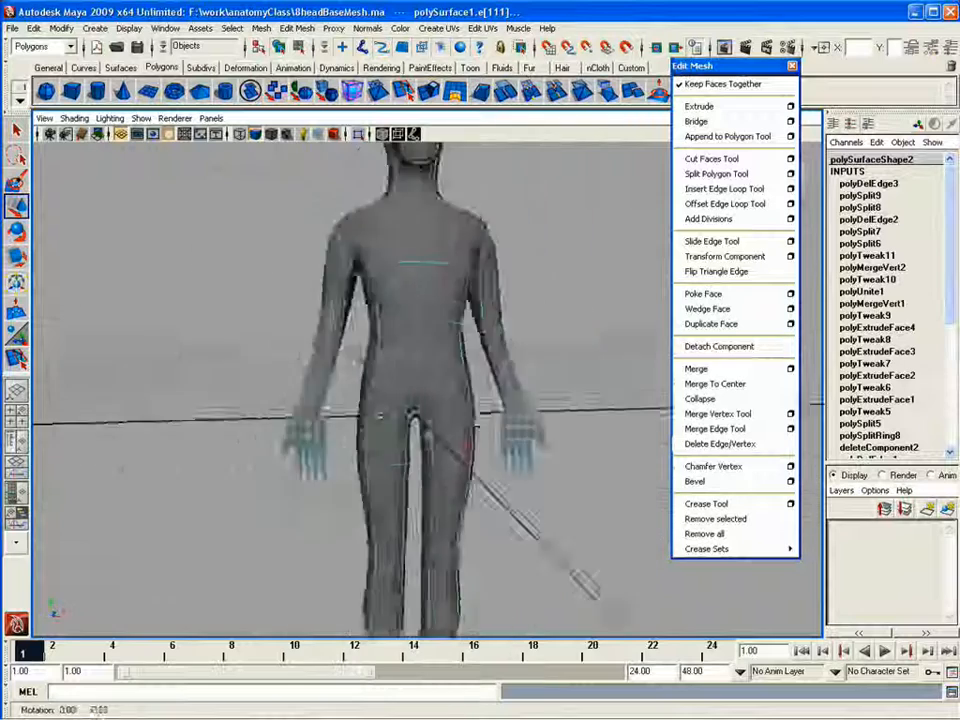
Step: Return the figure to object mode and examine the complete smoothed body from several angles, ending with the full front view
alt+middle_drag(480, 560, 520, 380)
alt+drag(520, 380, 396, 495)
alt+right_drag(396, 495, 180, 180)
key(F8)
alt+drag(110, 185, 434, 146)
alt+drag(241, 178, 392, 510)
mouse_move(340, 474)
alt+right_down()
mouse_move(392, 474)
mouse_move(340, 450)
alt+right_up()
alt+middle_drag(495, 423, 365, 474)
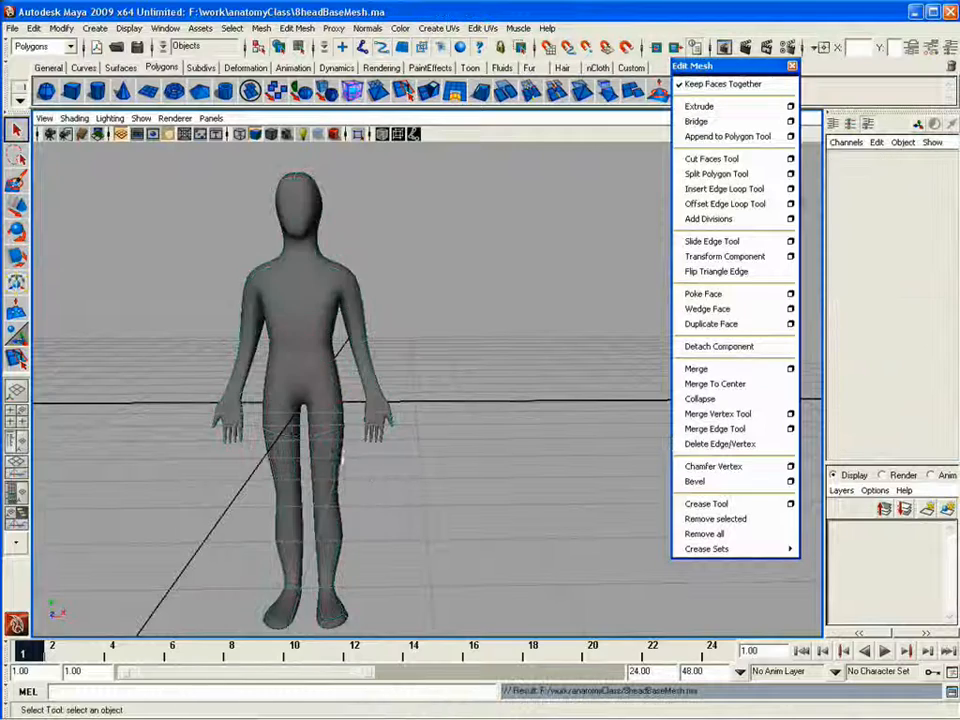
Step: Select the two crotch vertices between the upper thighs in vertex mode and scale them sideways
alt+middle_drag(365, 474, 529, 362)
alt+right_drag(529, 362, 570, 371)
alt+drag(570, 371, 536, 399)
click(471, 312)
right_drag(471, 312, 424, 319)
alt+right_drag(424, 319, 530, 345)
key(space)
key(space)
alt+right_drag(287, 549, 173, 353)
alt+middle_drag(173, 353, 163, 376)
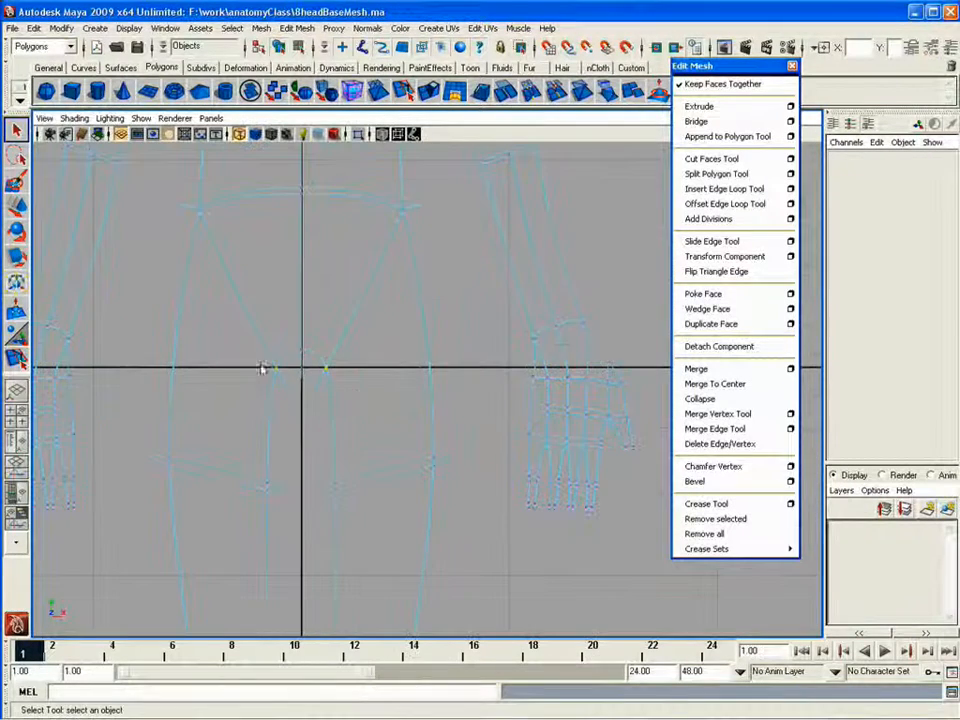
drag(262, 360, 340, 405)
key(r)
key(space)
key(space)
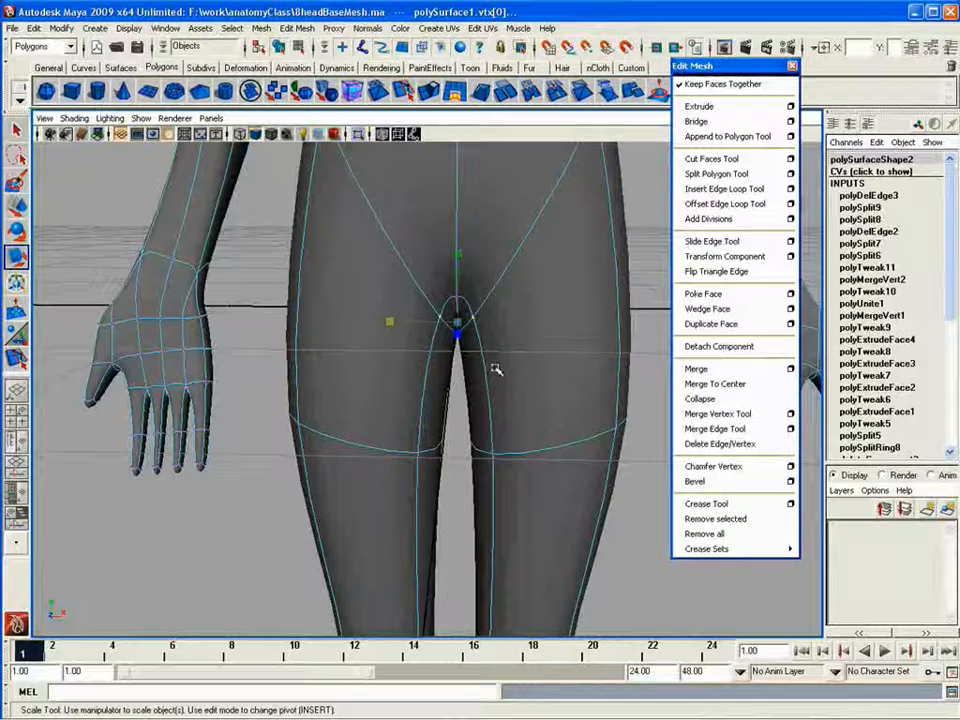
drag(425, 319, 425, 319)
Step: Select the inner-thigh vertices below the crotch on both legs and scale them sideways about the centre line
key(space)
key(space)
drag(280, 436, 317, 488)
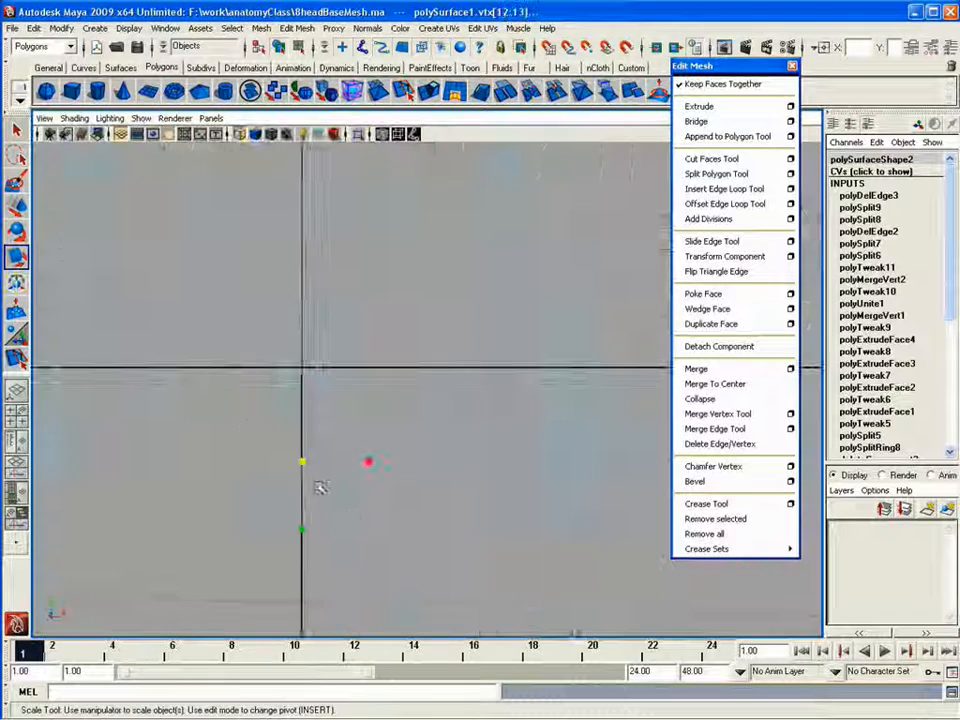
key(space)
key(space)
drag(527, 358, 415, 358)
key(space)
key(space)
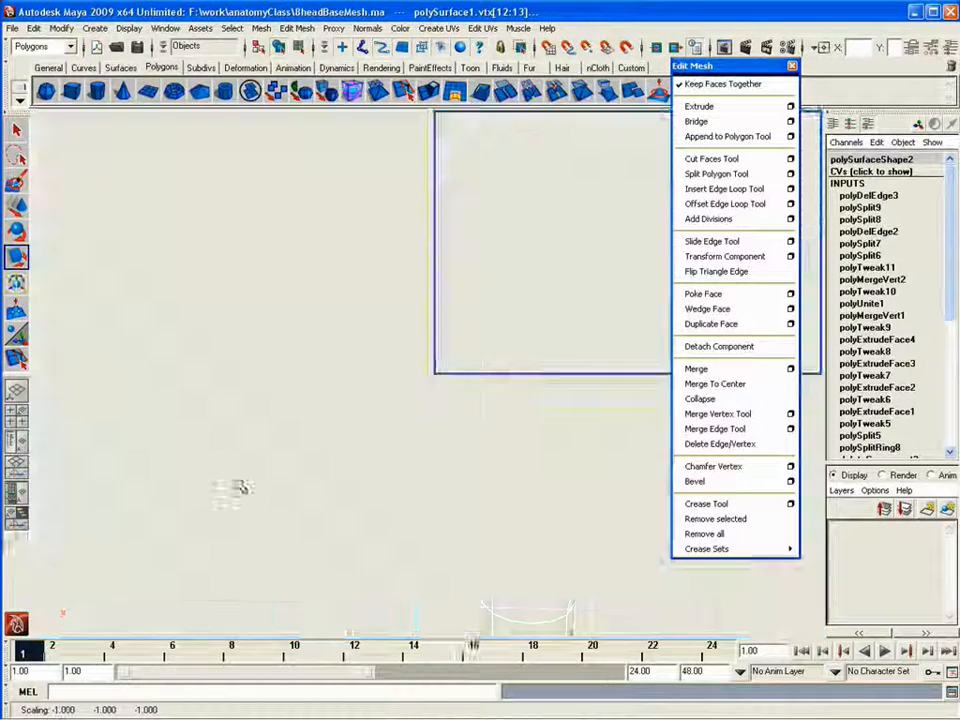
Step: Select the central vertices under the crotch and reposition them with the Move tool
key(space)
key(space)
mouse_move(326, 373)
mouse_down()
mouse_move(280, 405)
mouse_move(322, 357)
mouse_up()
key(space)
key(space)
key(space)
key(space)
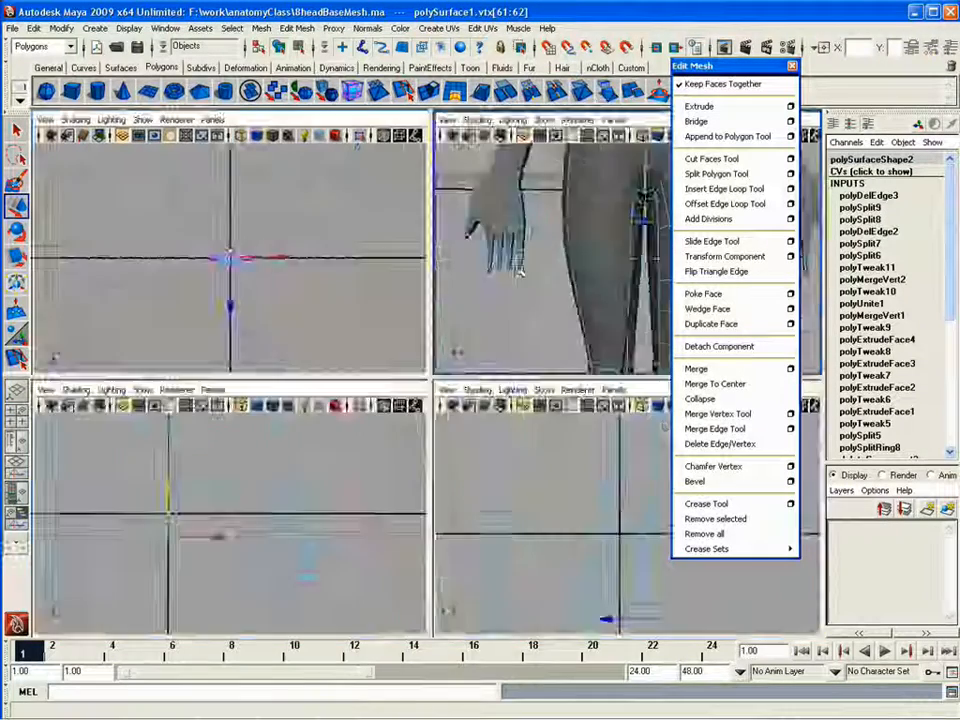
mouse_move(529, 349)
alt+mouse_down()
mouse_move(366, 336)
mouse_move(525, 336)
alt+mouse_up()
click(390, 296)
drag(330, 306, 288, 311)
alt+drag(372, 445, 403, 345)
drag(345, 326, 377, 416)
key(shift+z)
key(shift+z)
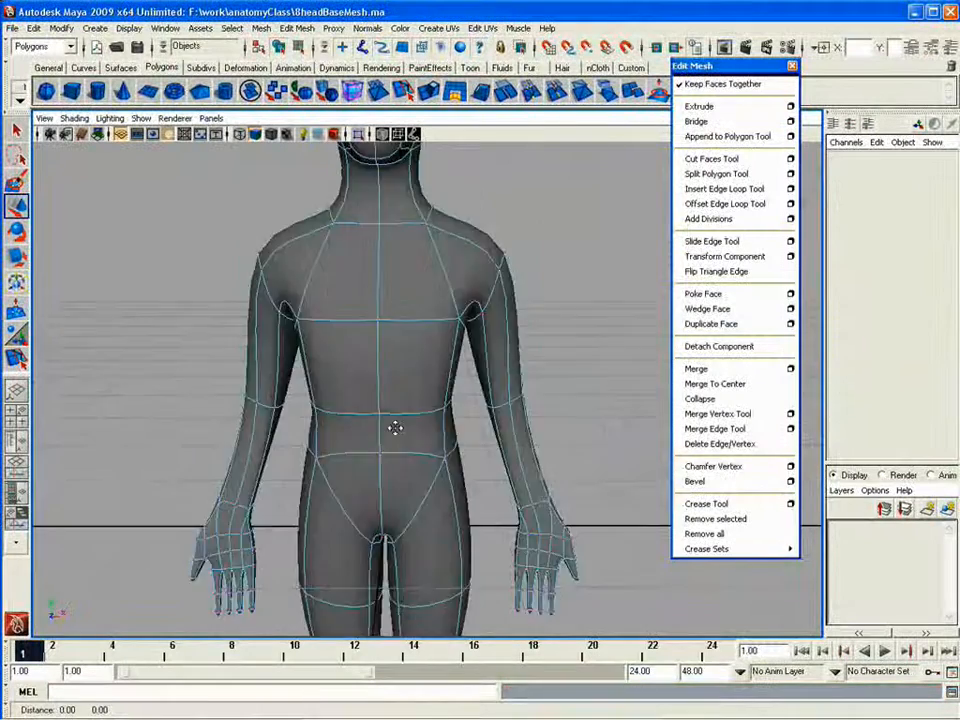
Step: Select the chest and armpit vertices across the torso in the front view and move them upward
alt+middle_drag(395, 428, 398, 480)
alt+drag(398, 480, 64, 470)
key(space)
key(space)
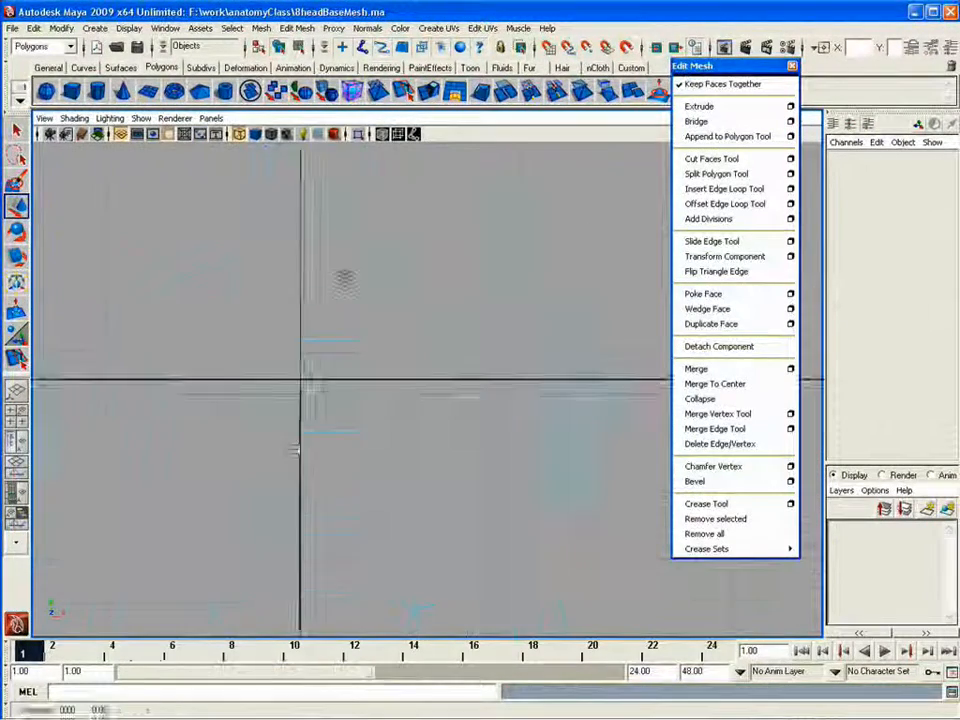
alt+middle_drag(343, 279, 380, 473)
mouse_move(292, 375)
alt+middle_down()
mouse_move(328, 405)
mouse_move(322, 546)
mouse_move(372, 556)
alt+middle_up()
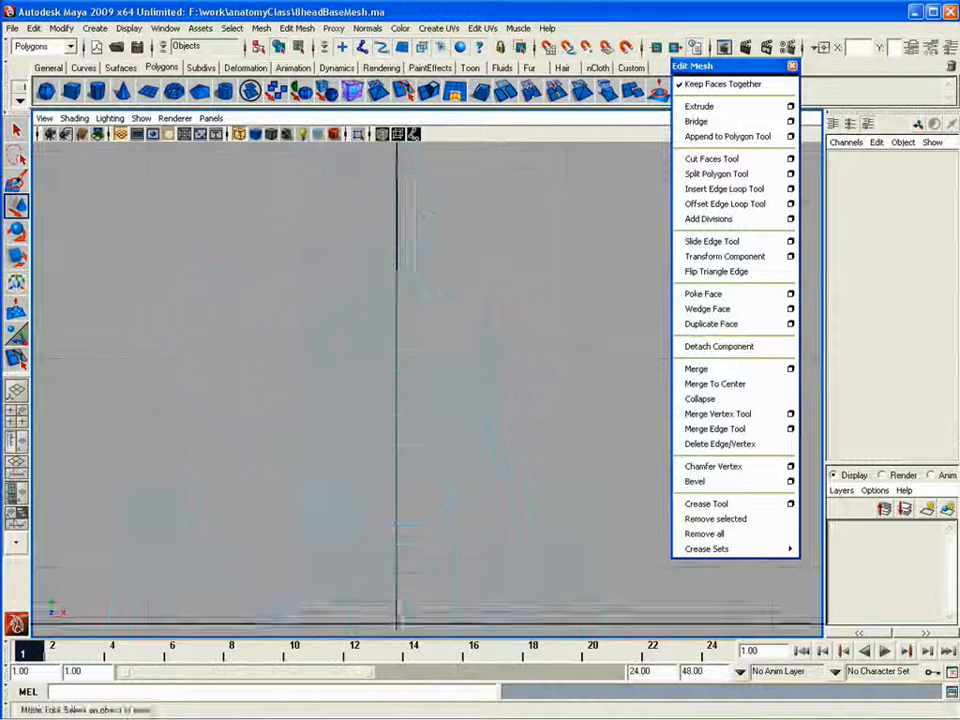
key(5)
key(4)
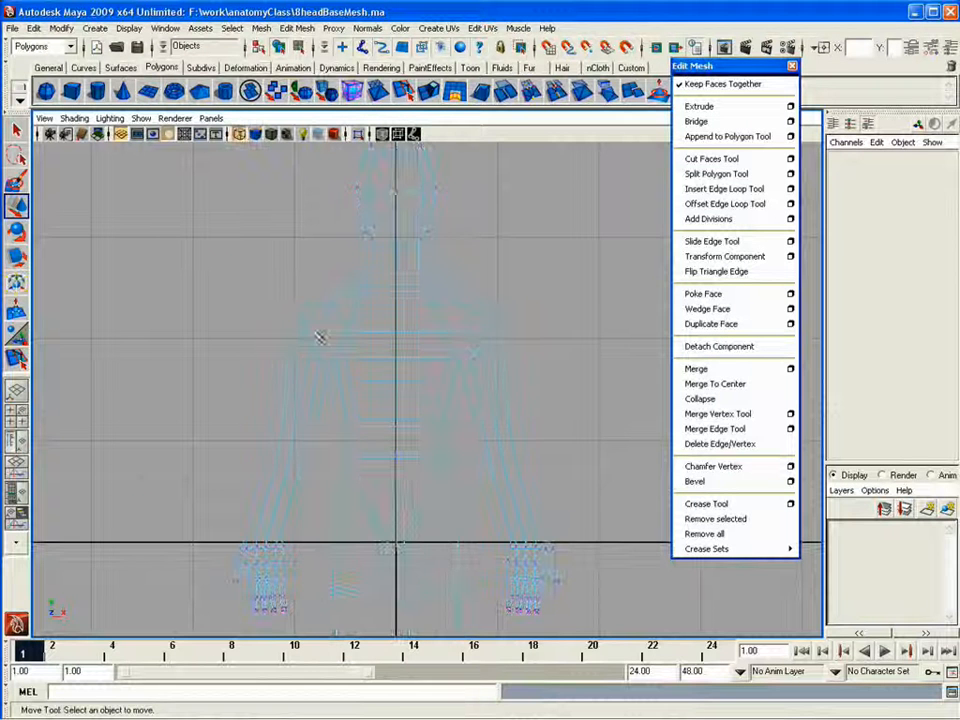
drag(329, 359, 483, 374)
key(5)
drag(396, 305, 396, 292)
Step: Select the outer shoulder vertices on both sides and move them upward
key(4)
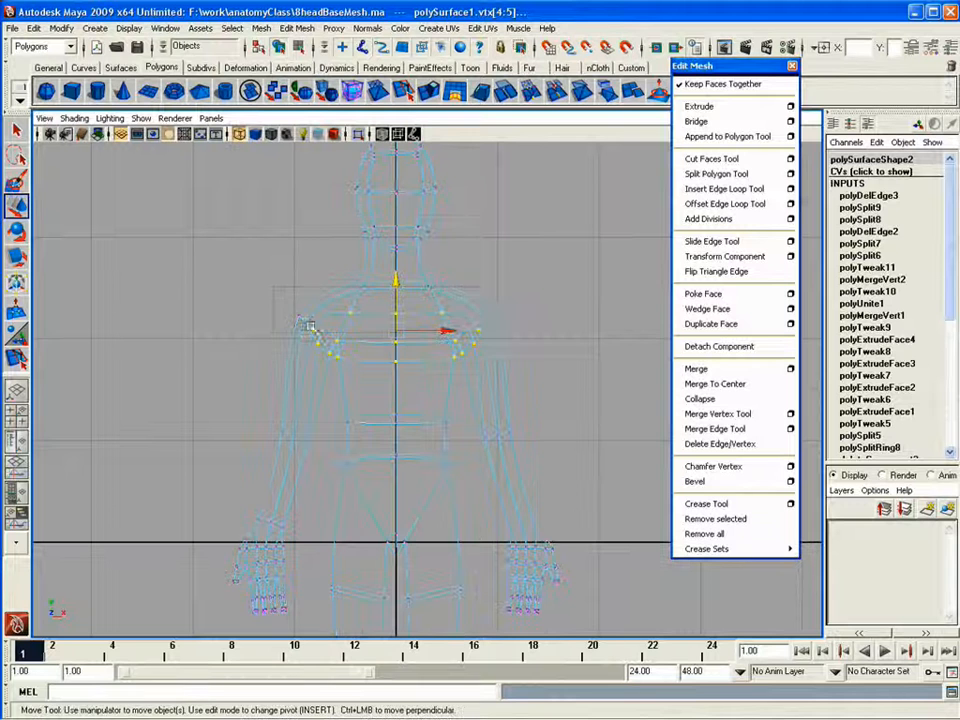
key(5)
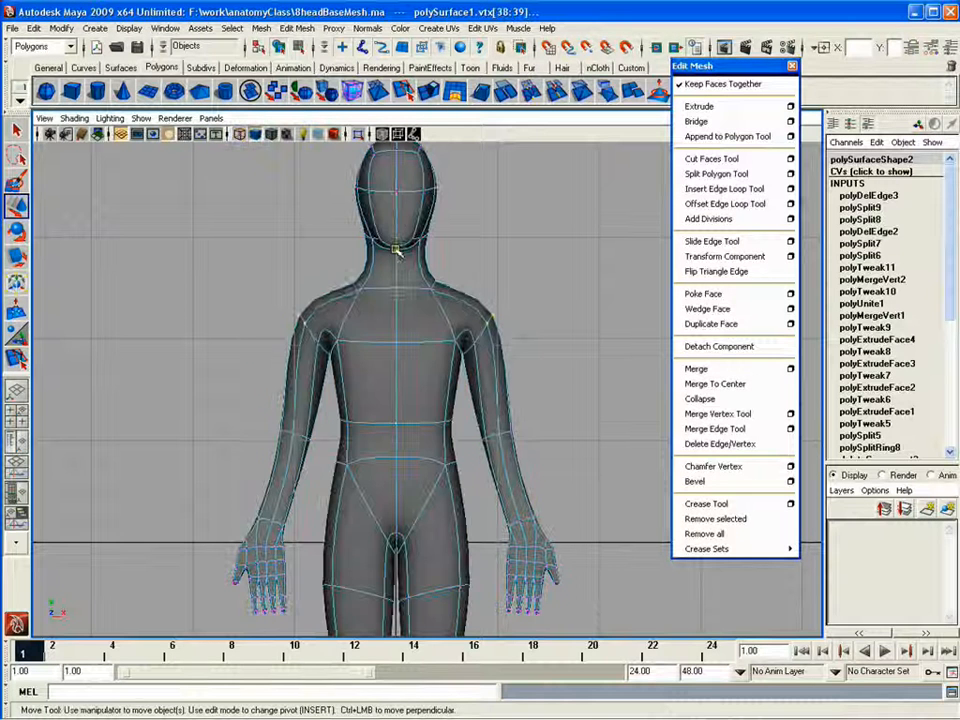
drag(396, 250, 401, 219)
Step: Raise the vertices at the base of the neck and shift them in depth in the side view
mouse_move(374, 236)
mouse_down()
mouse_move(425, 278)
mouse_move(399, 221)
mouse_move(402, 241)
mouse_move(398, 208)
mouse_move(397, 234)
mouse_up()
alt+drag(428, 291, 440, 270)
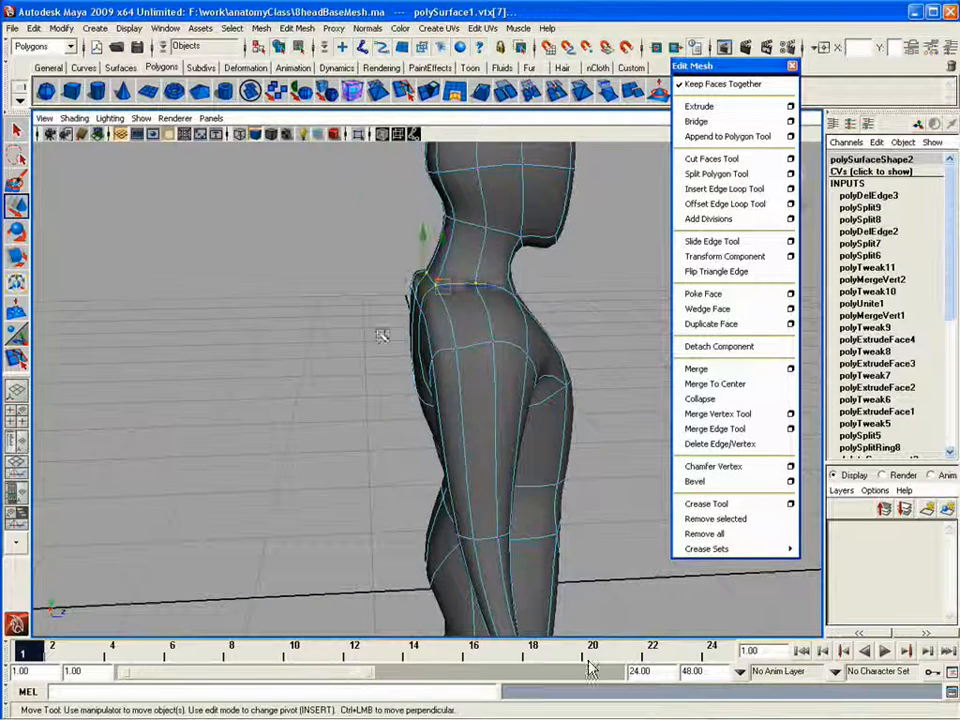
alt+drag(382, 336, 542, 246)
drag(391, 245, 377, 244)
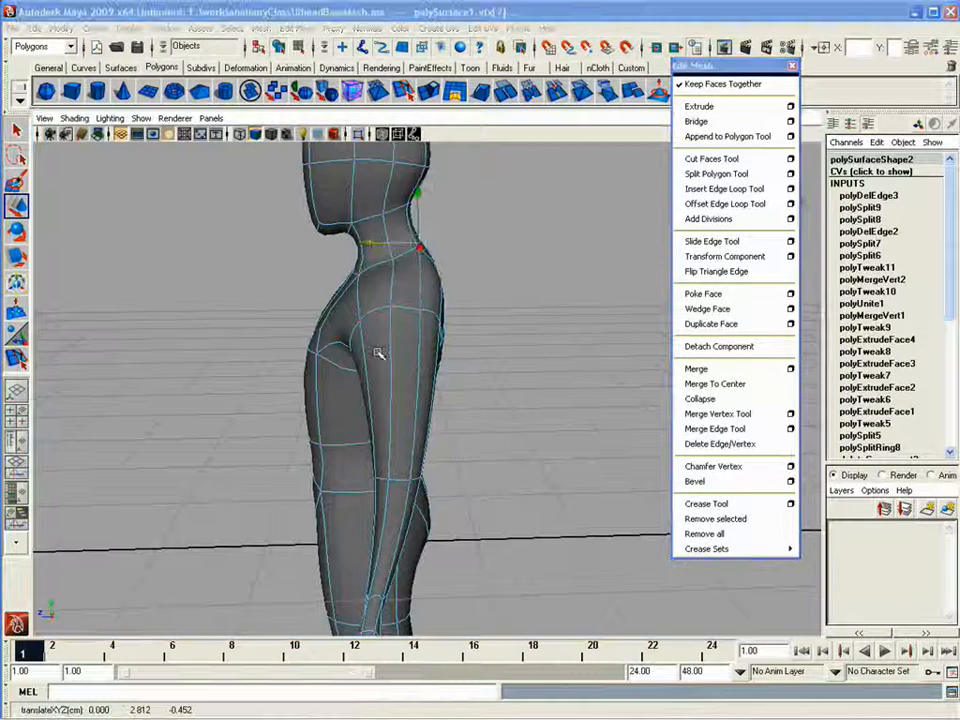
key(ctrl+shift+d)
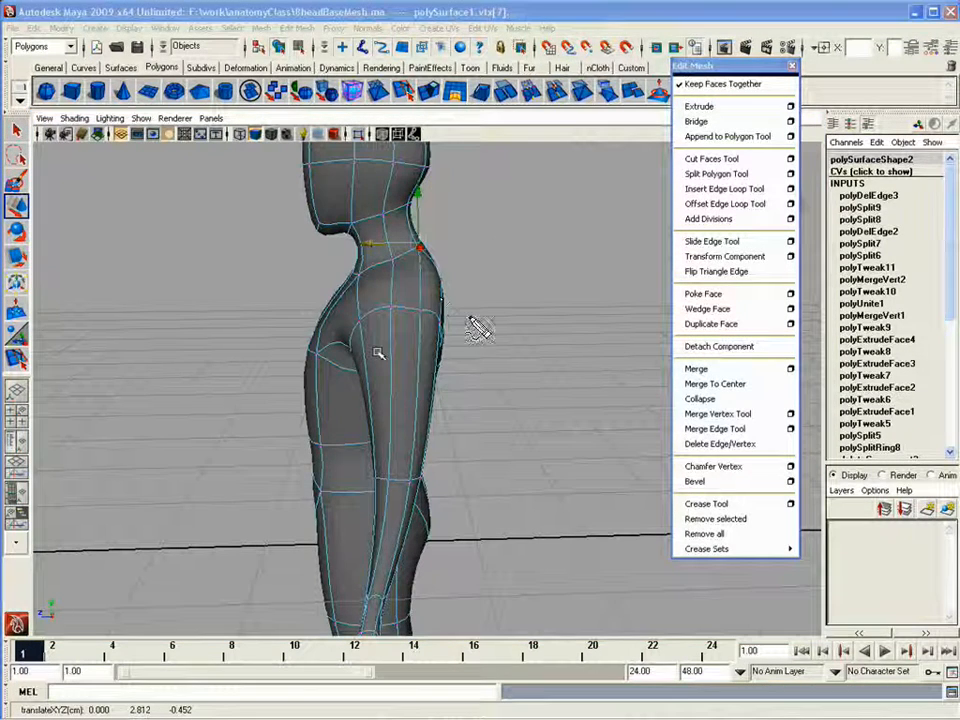
mouse_move(454, 279)
mouse_down()
mouse_move(455, 356)
mouse_move(453, 277)
mouse_up()
drag(344, 280, 308, 337)
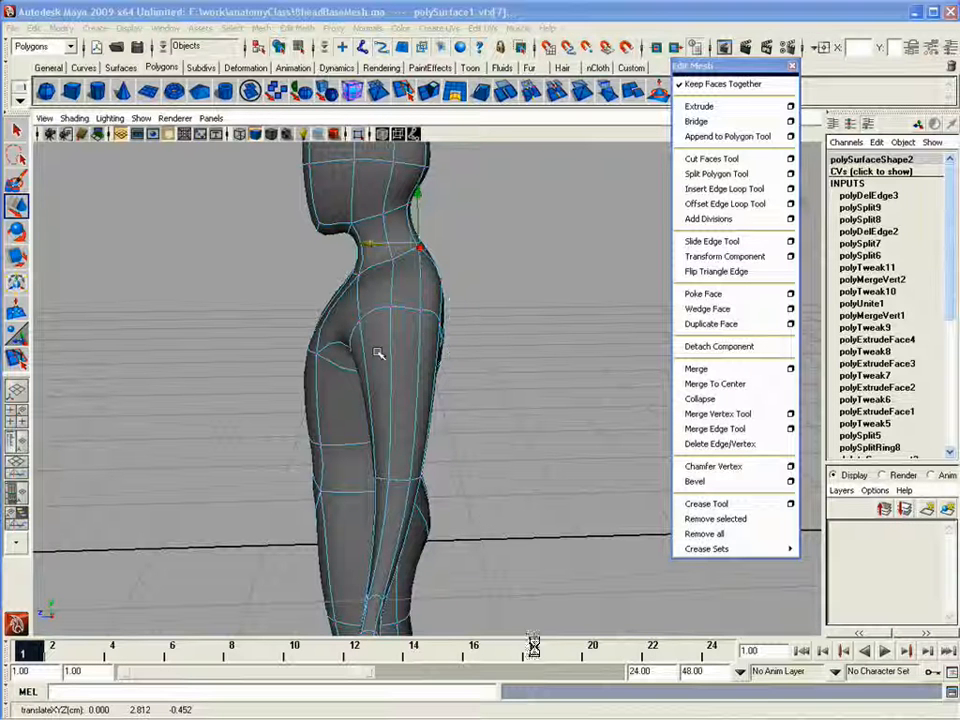
key(space)
key(space)
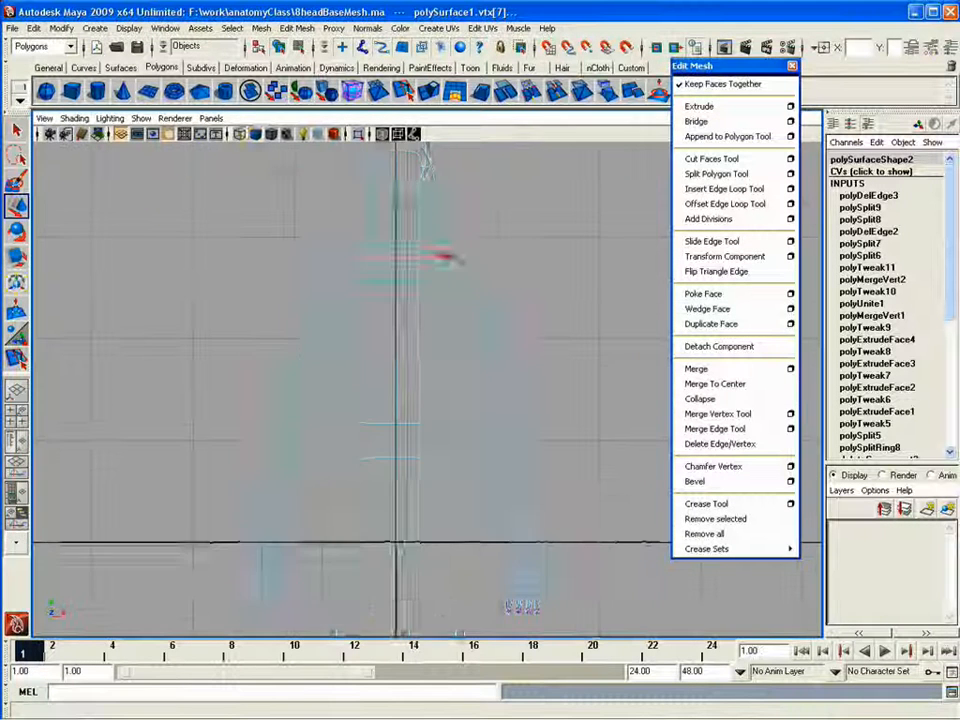
key(5)
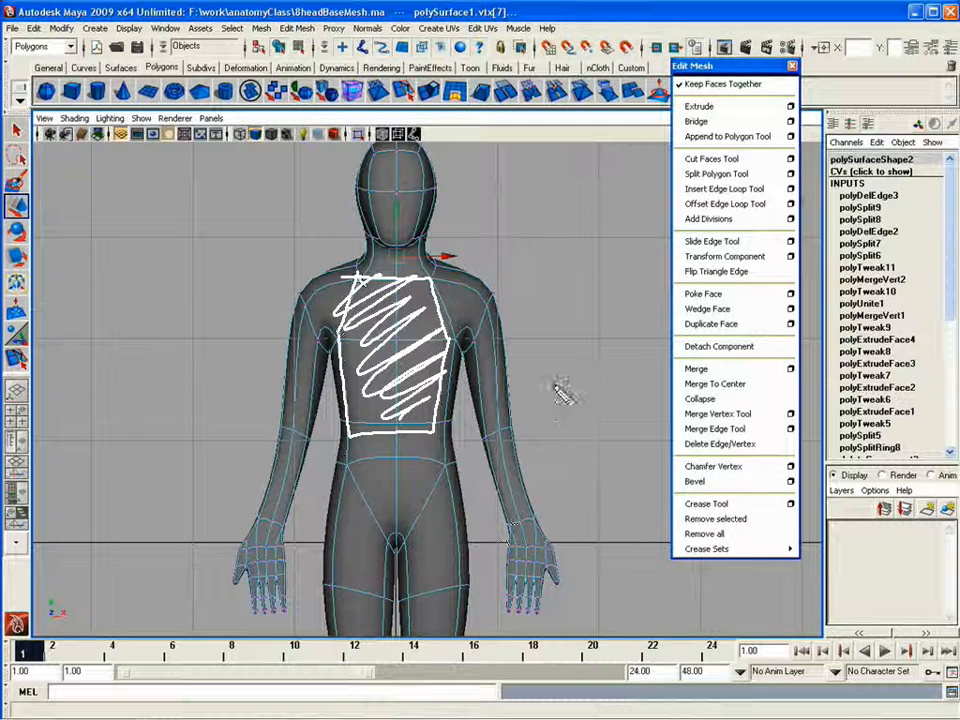
key(Escape)
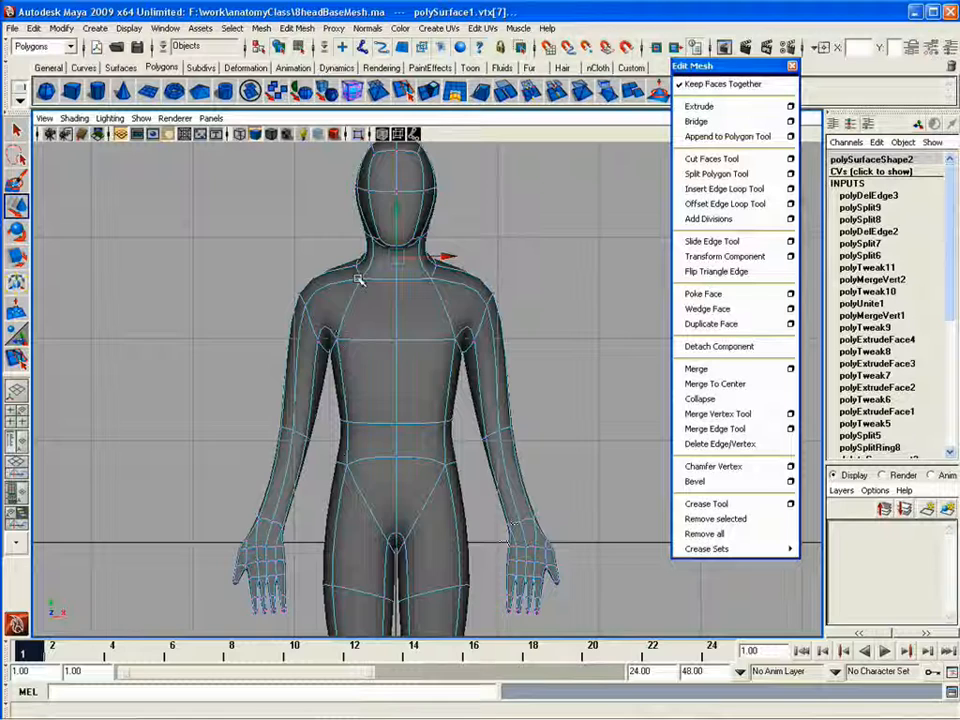
Step: Adjust the height of the neck-base vertices and select the outer shoulder vertices for sideways scaling
click(397, 208)
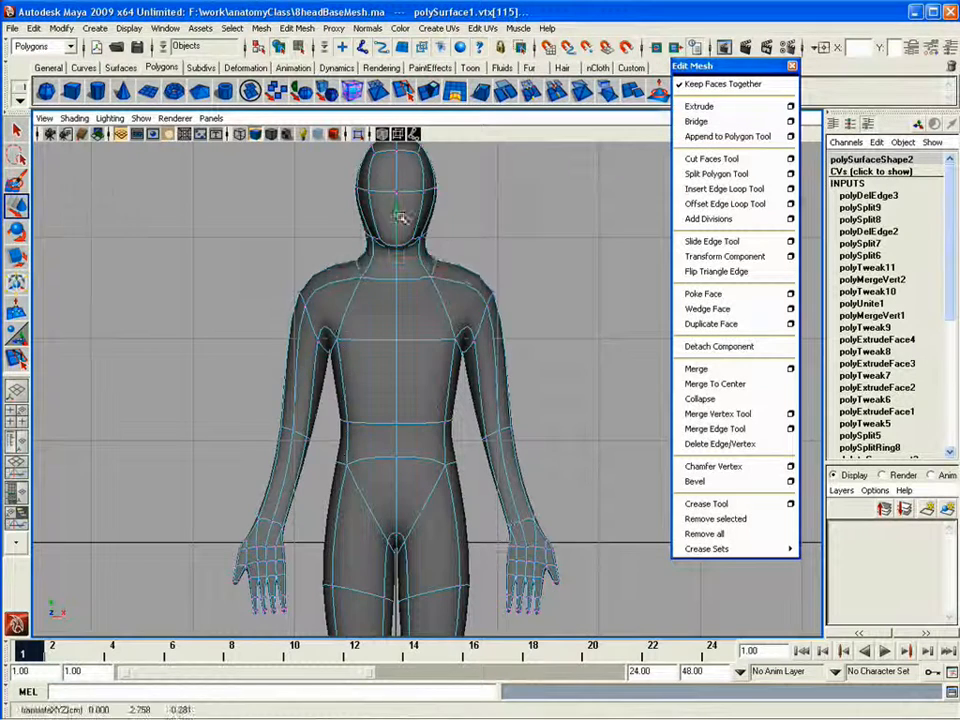
alt+drag(400, 215, 397, 296)
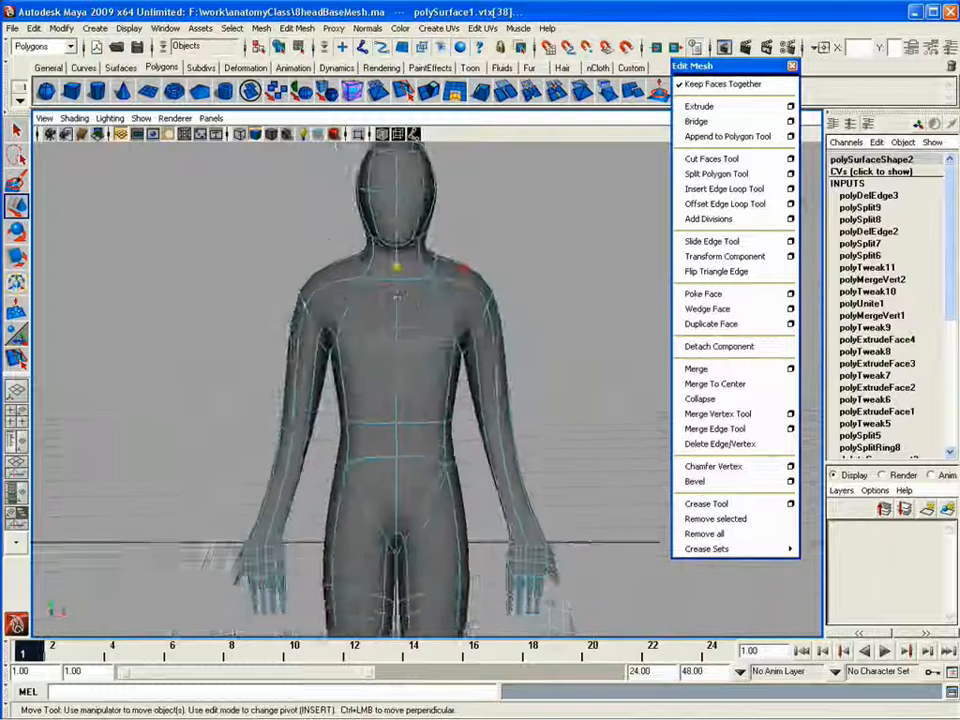
alt+middle_drag(397, 296, 392, 316)
key(r)
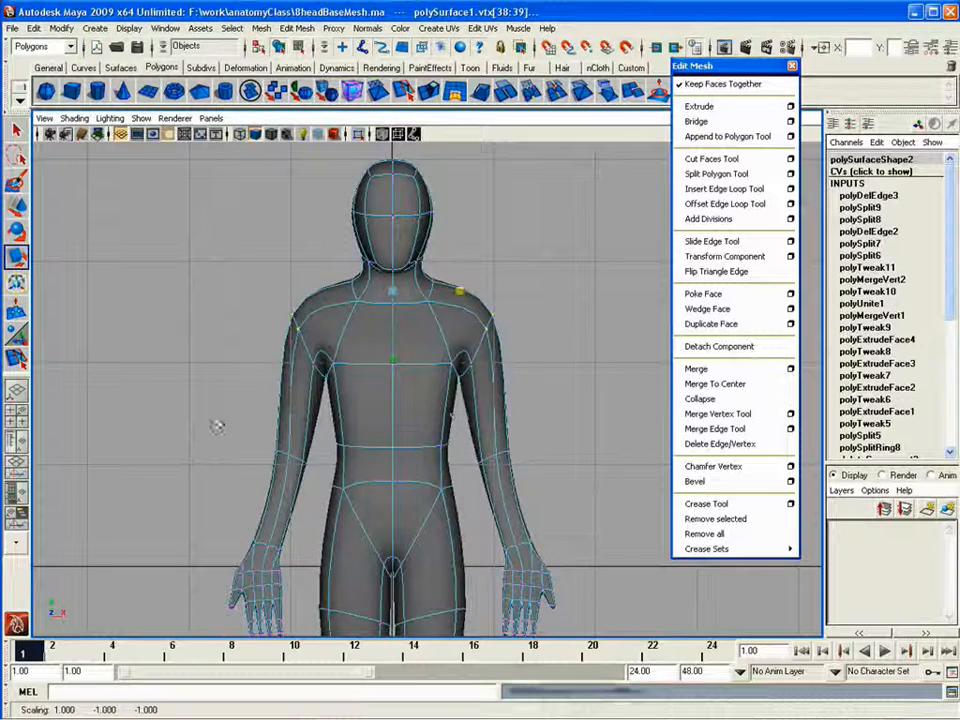
Step: Try to raise the elbow vertices of both arms in the front view
drag(217, 427, 322, 478)
shift+drag(452, 415, 530, 478)
key(w)
drag(393, 407, 394, 390)
Step: Return to object mode and examine the figure's hips, hands and legs from the front and in perspective
alt+middle_drag(440, 490, 414, 306)
alt+right_drag(414, 306, 158, 362)
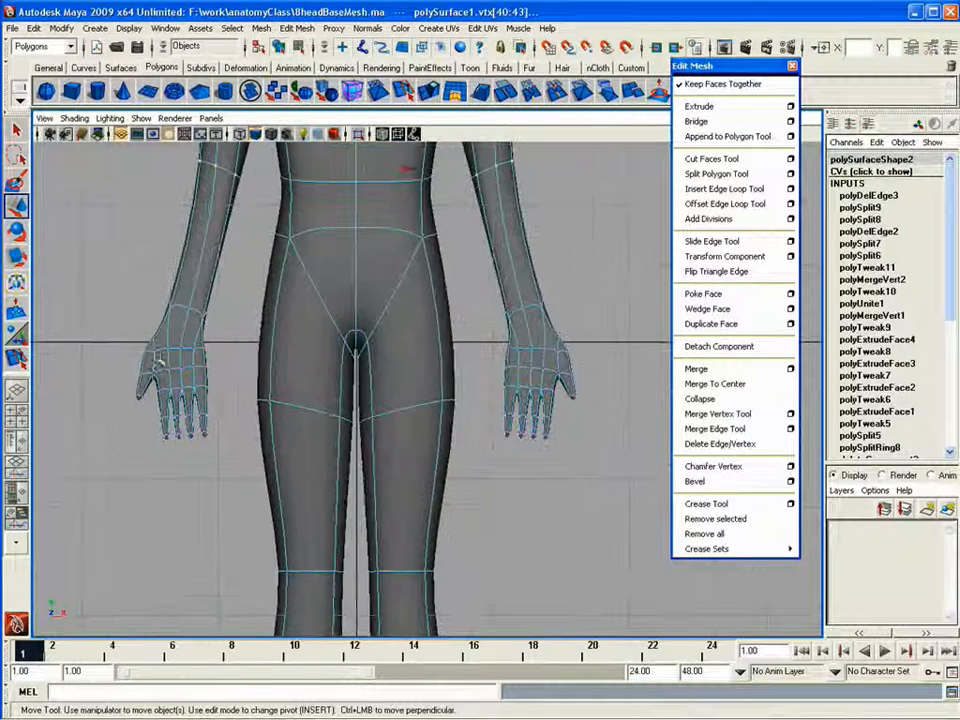
key(bracketleft)
key(bracketleft)
alt+drag(556, 344, 368, 292)
key(F8)
click(560, 300)
key(bracketleft)
key(bracketleft)
alt+middle_drag(368, 292, 332, 240)
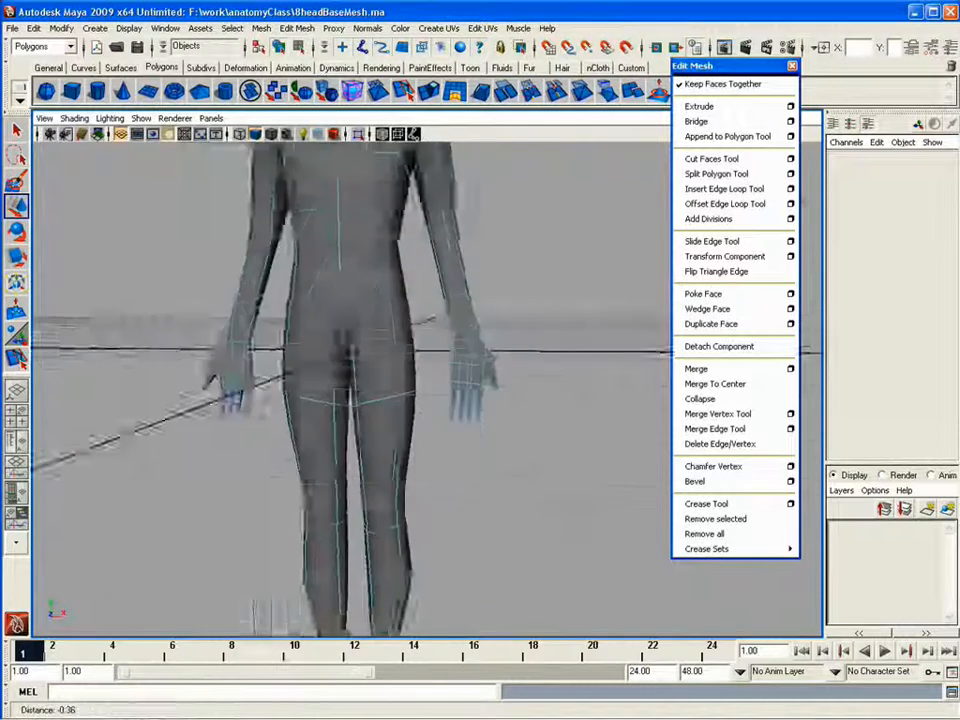
alt+right_drag(332, 240, 358, 403)
key(1)
Step: Compare the unsmoothed and smoothed figure in the different views
key(space)
key(space)
drag(420, 300, 225, 440)
key(space)
key(space)
key(3)
drag(470, 400, 540, 465)
alt+right_drag(225, 440, 180, 420)
key(F8)
alt+drag(300, 420, 450, 430)
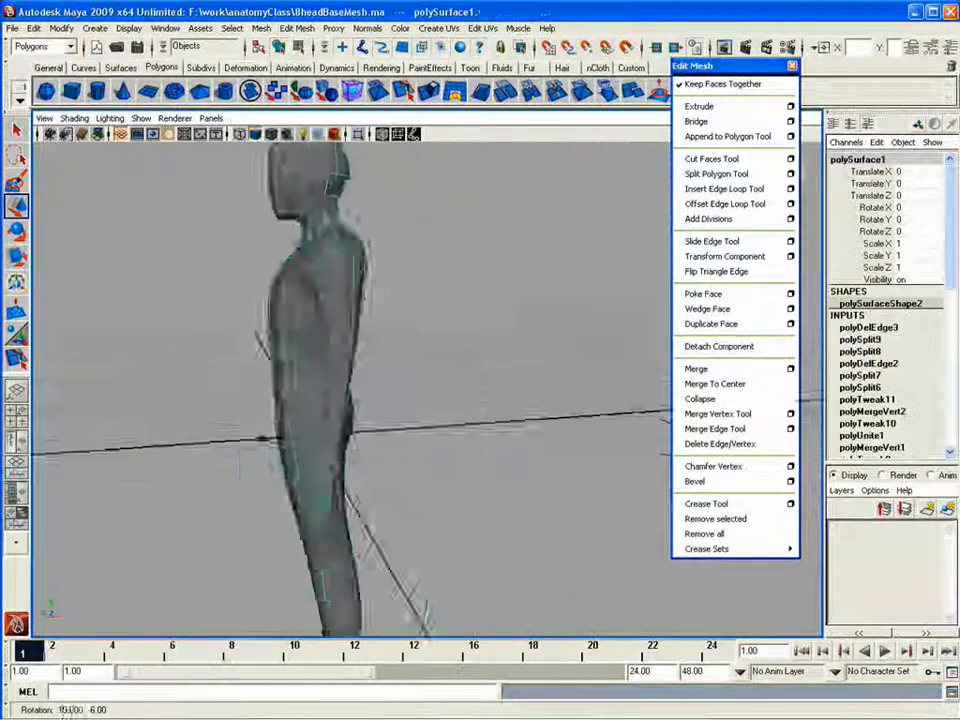
Step: Examine the smoothed figure's side profile from the head down to the foot
alt+right_drag(360, 430, 430, 440)
alt+drag(430, 440, 412, 438)
right_drag(412, 438, 340, 438)
click(343, 189)
alt+drag(412, 300, 440, 360)
key(F8)
alt+right_drag(440, 360, 520, 370)
alt+middle_drag(430, 460, 420, 330)
alt+drag(440, 400, 340, 400)
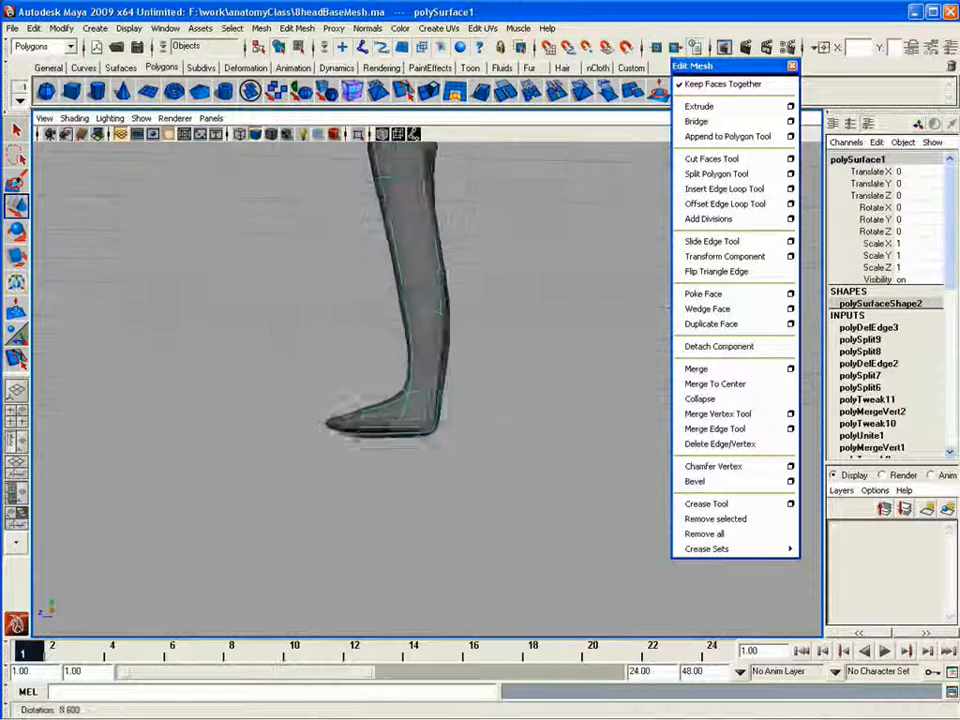
Step: Return to vertex mode and lower the upper-back vertex behind the shoulder
key(F8)
click(447, 431)
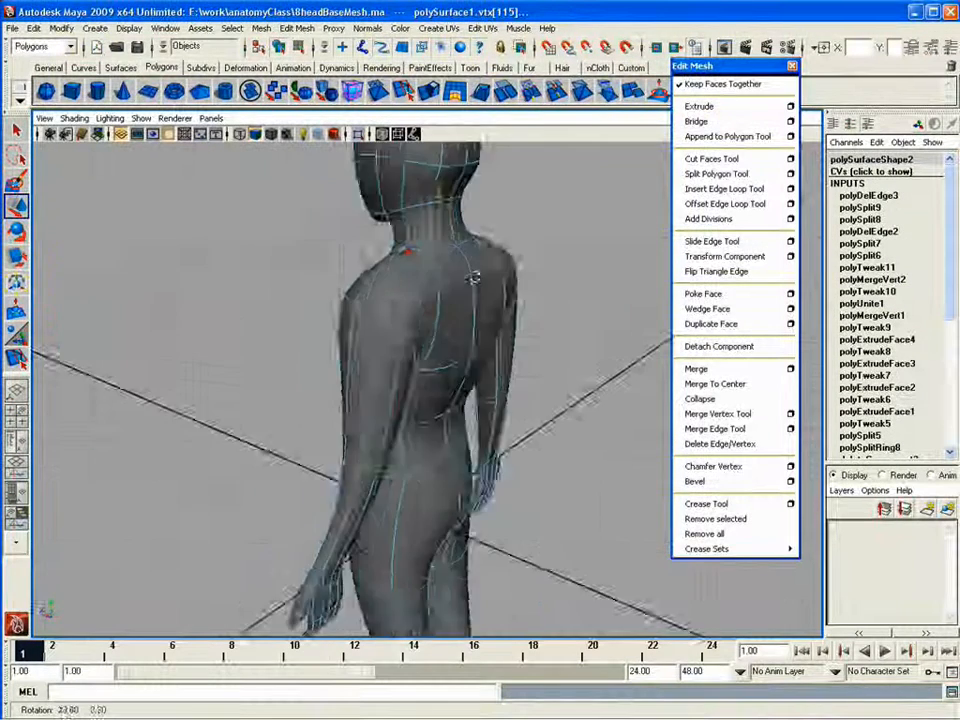
alt+drag(471, 274, 512, 270)
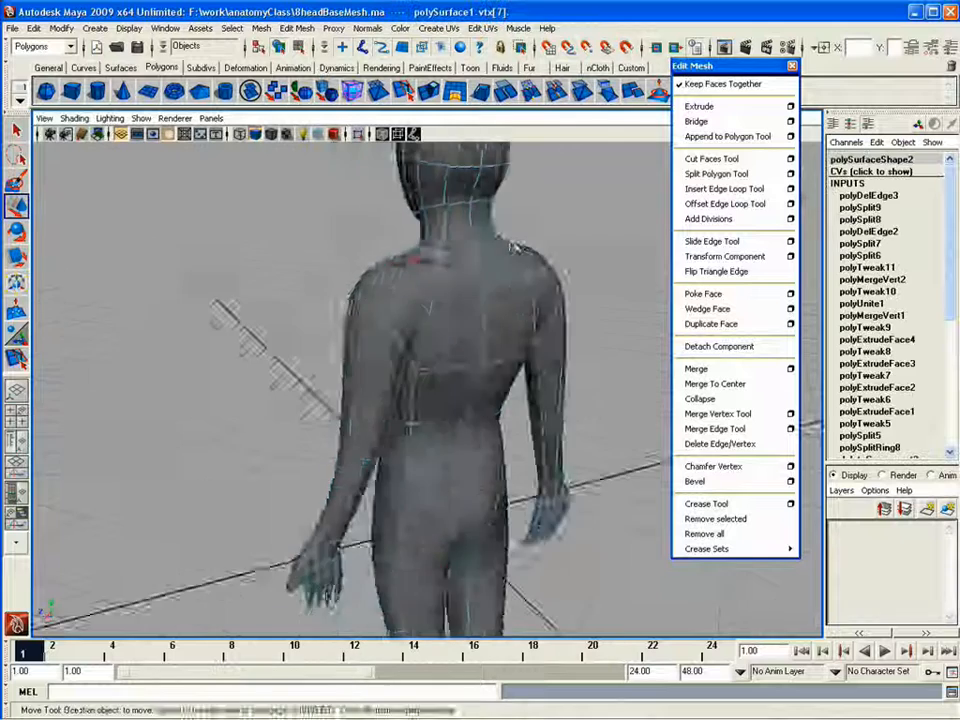
alt+drag(510, 300, 488, 292)
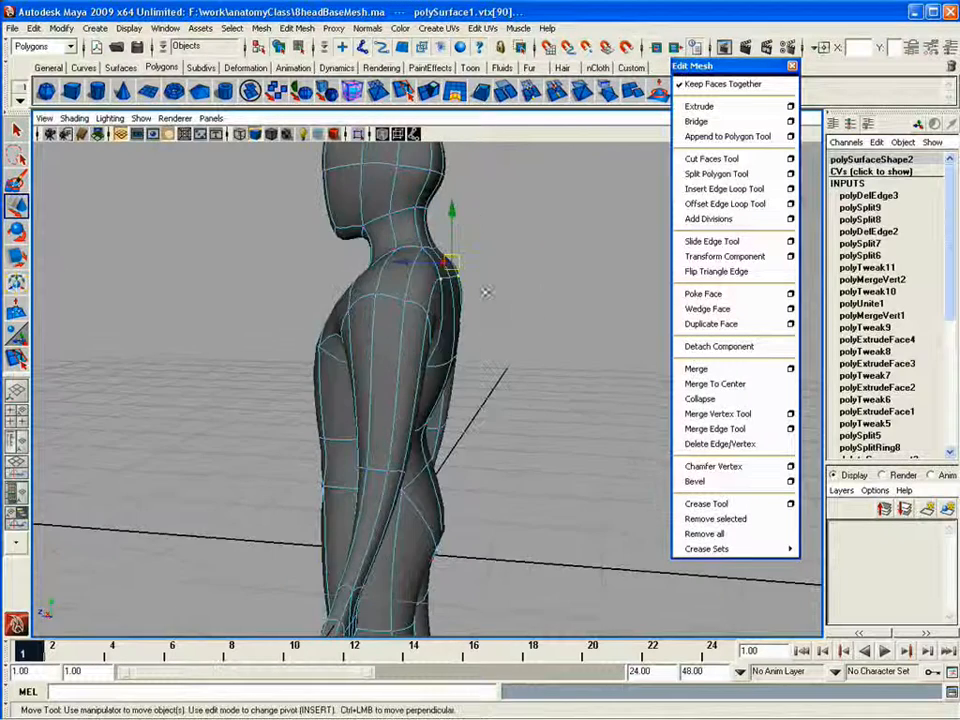
drag(453, 211, 454, 229)
Step: Select the shoulder vertices and adjust their height, checking them from the back, side and front
alt+drag(490, 290, 539, 306)
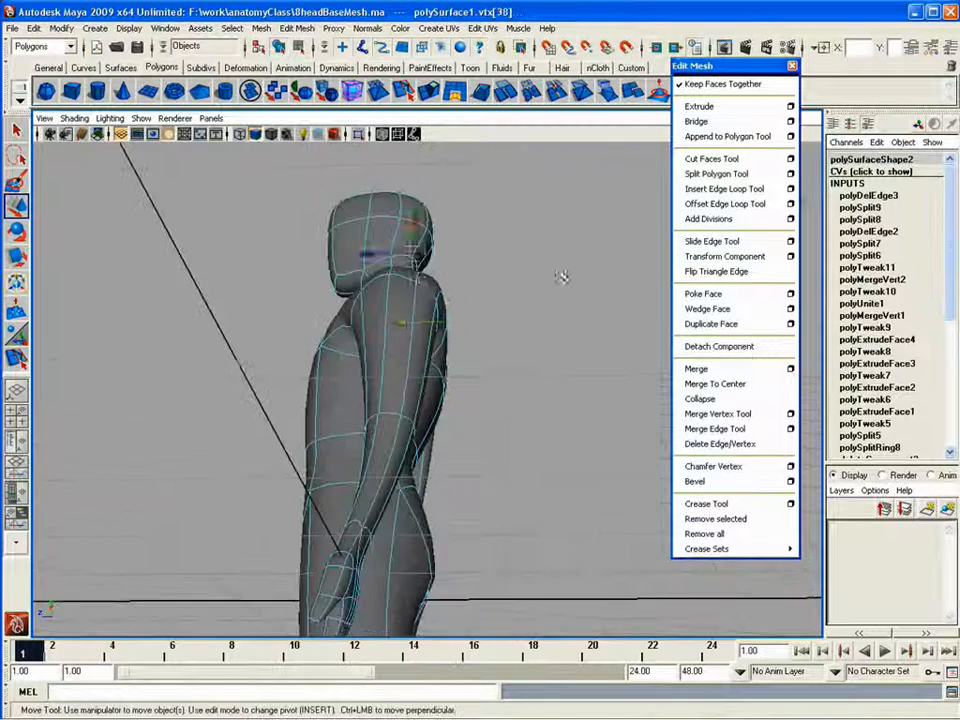
alt+drag(538, 306, 470, 235)
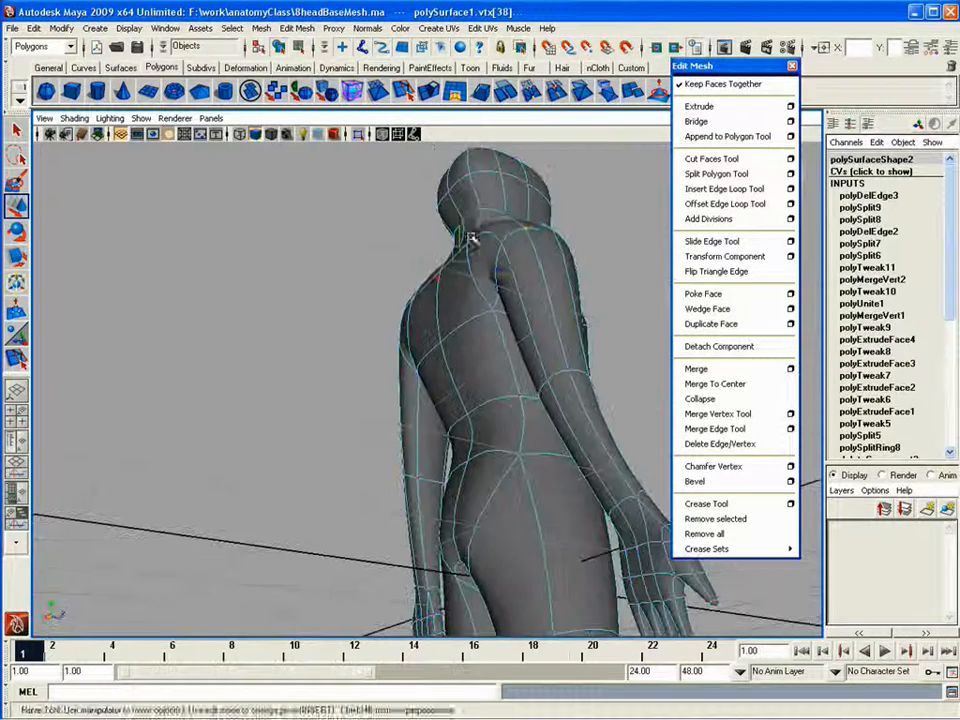
click(462, 218)
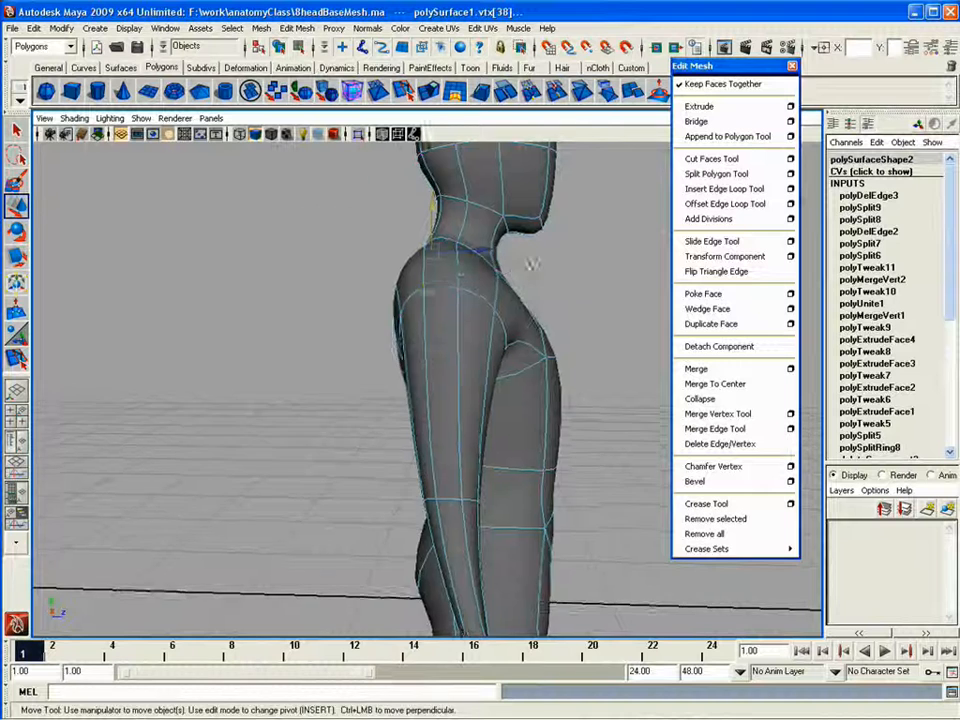
alt+drag(533, 266, 373, 300)
key(space)
drag(373, 377, 373, 420)
alt+middle_drag(353, 324, 347, 327)
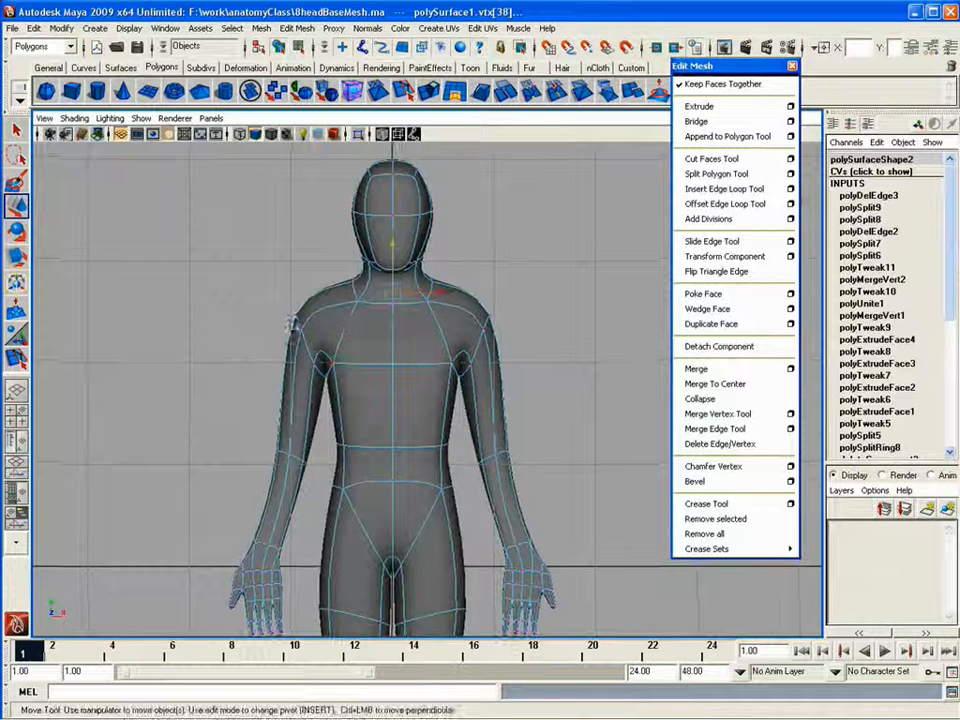
Step: Scale the outer shoulder vertices on both sides outward in the front view and compare the unsmoothed and smoothed shapes
drag(488, 310, 472, 334)
shift+drag(288, 308, 332, 339)
key(r)
drag(458, 289, 466, 290)
key(1)
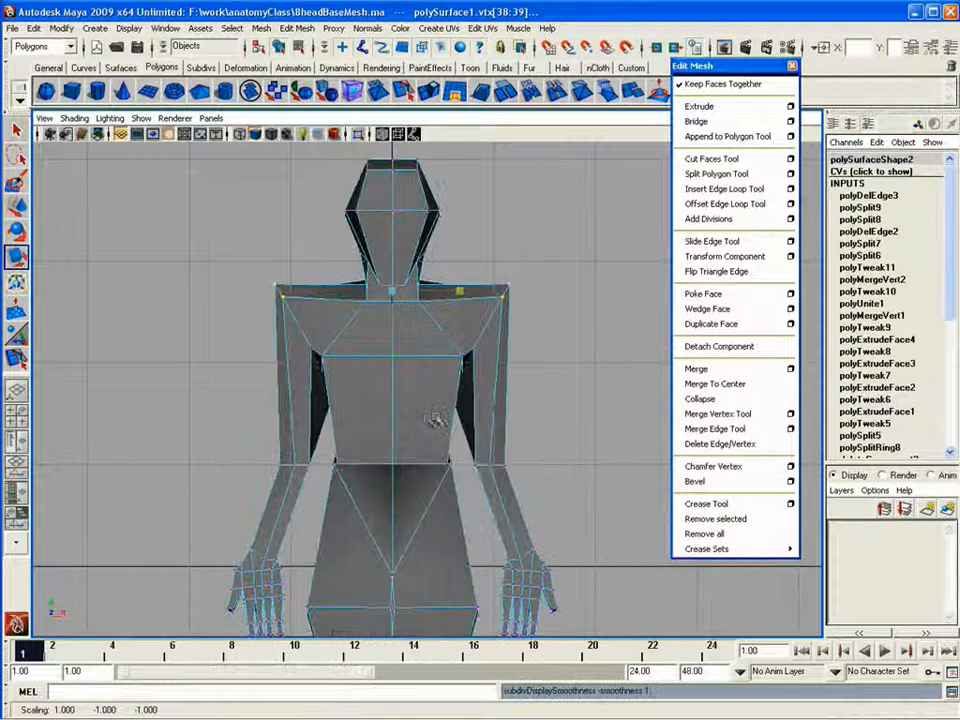
key(3)
Step: Select the elbow vertices of both arms and move them upward by about 1.3 cm
drag(268, 440, 312, 480)
shift+drag(482, 440, 516, 476)
key(w)
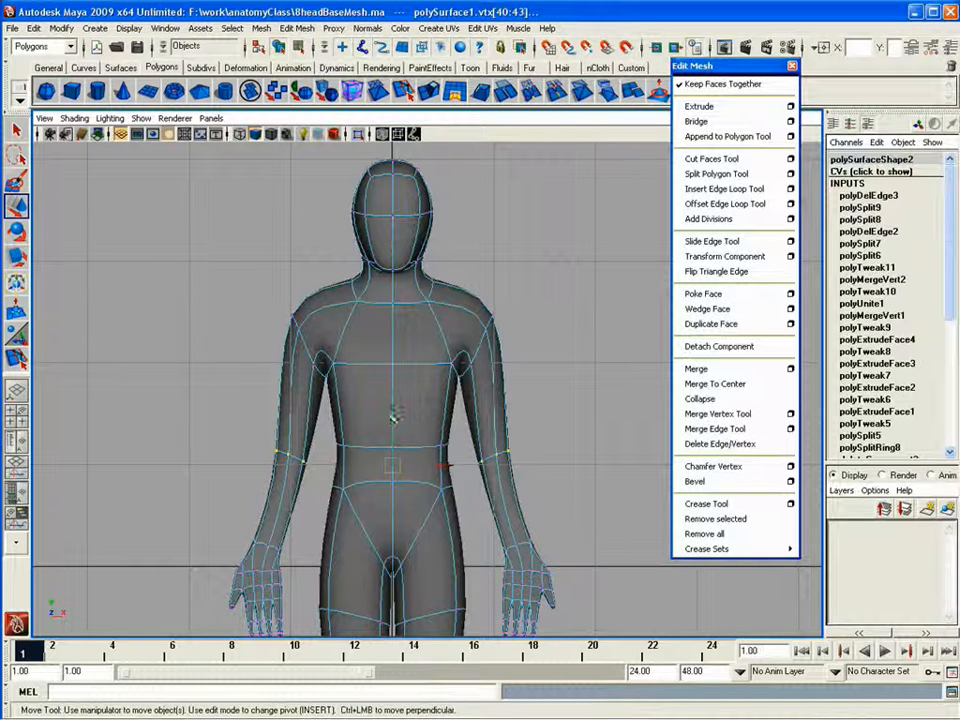
drag(392, 416, 391, 382)
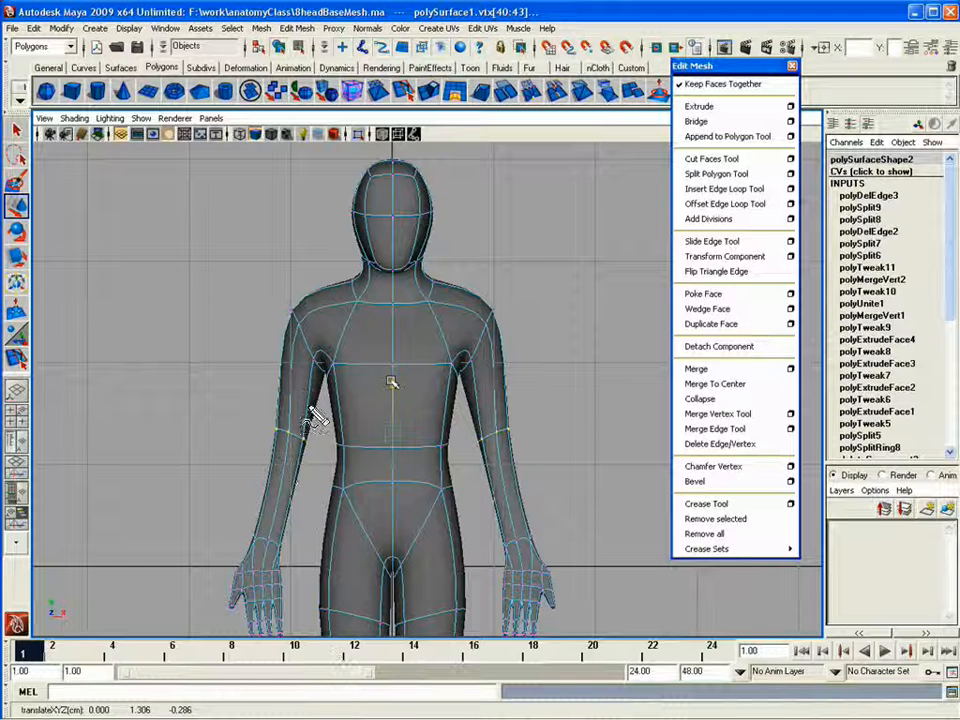
drag(277, 359, 317, 405)
drag(258, 482, 302, 494)
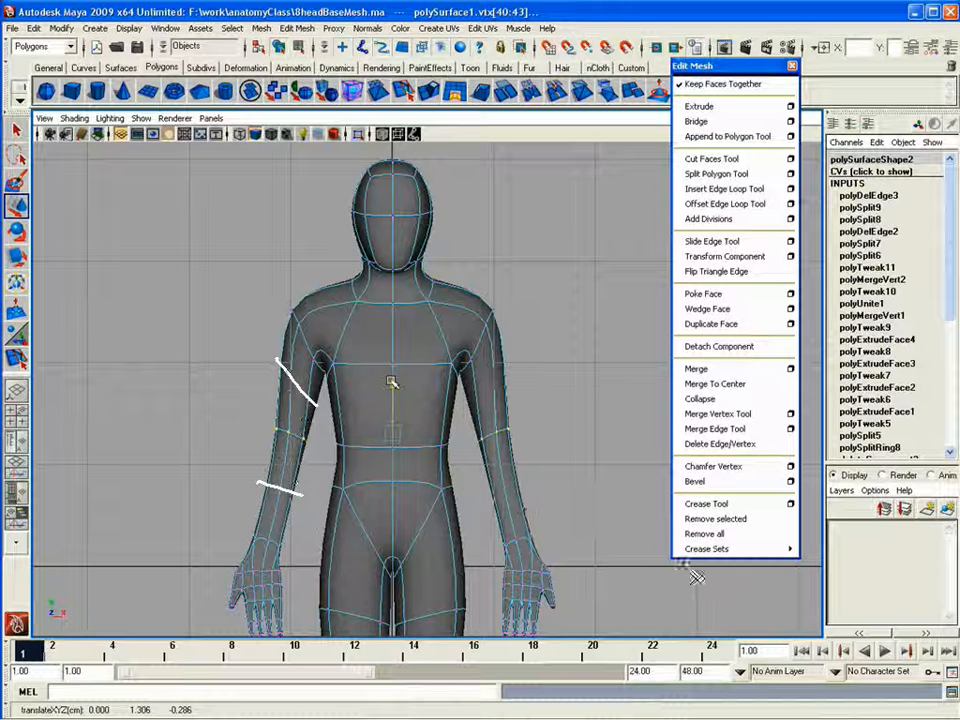
drag(510, 376, 464, 410)
drag(527, 486, 481, 517)
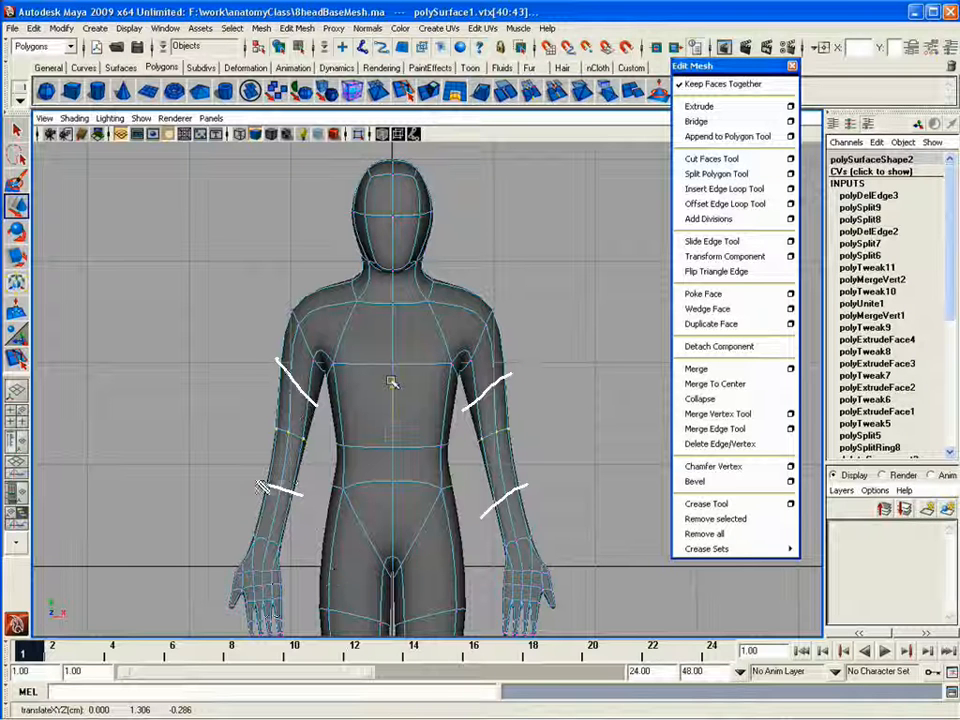
key(Escape)
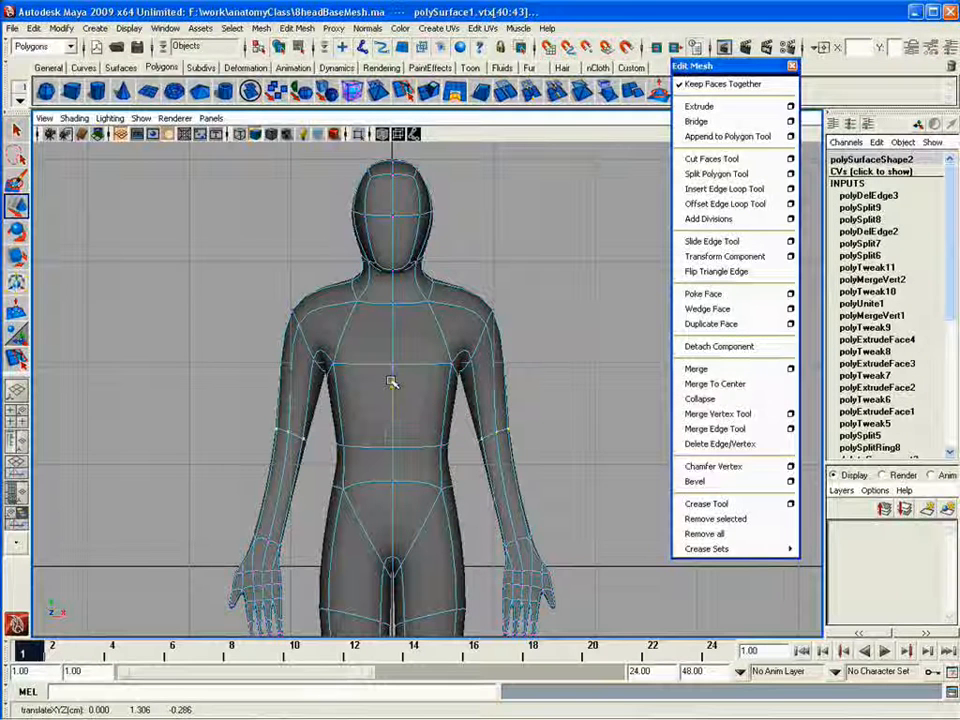
Step: Examine the hips, hands and crotch of the mesh up close in the front and perspective views, including in wireframe
alt+right_drag(336, 478, 391, 566)
alt+middle_drag(391, 566, 279, 342)
alt+right_drag(279, 342, 400, 400)
alt+right_drag(486, 441, 338, 360)
alt+middle_drag(338, 360, 411, 368)
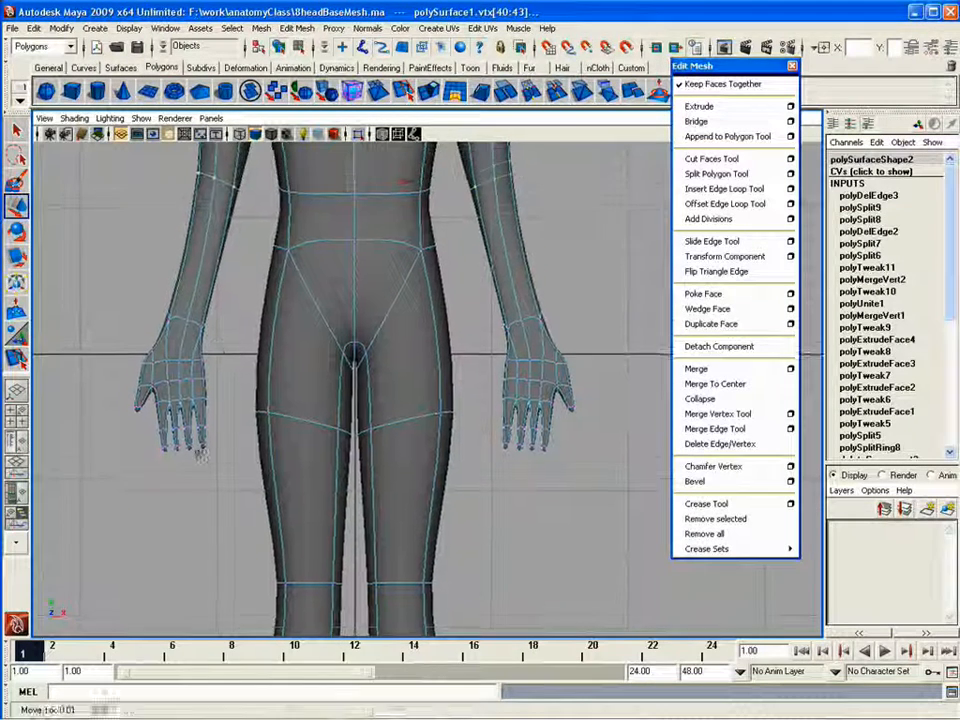
alt+drag(170, 443, 570, 410)
alt+middle_drag(377, 300, 432, 377)
alt+right_drag(432, 377, 362, 422)
alt+middle_drag(362, 422, 301, 366)
key(4)
key(space)
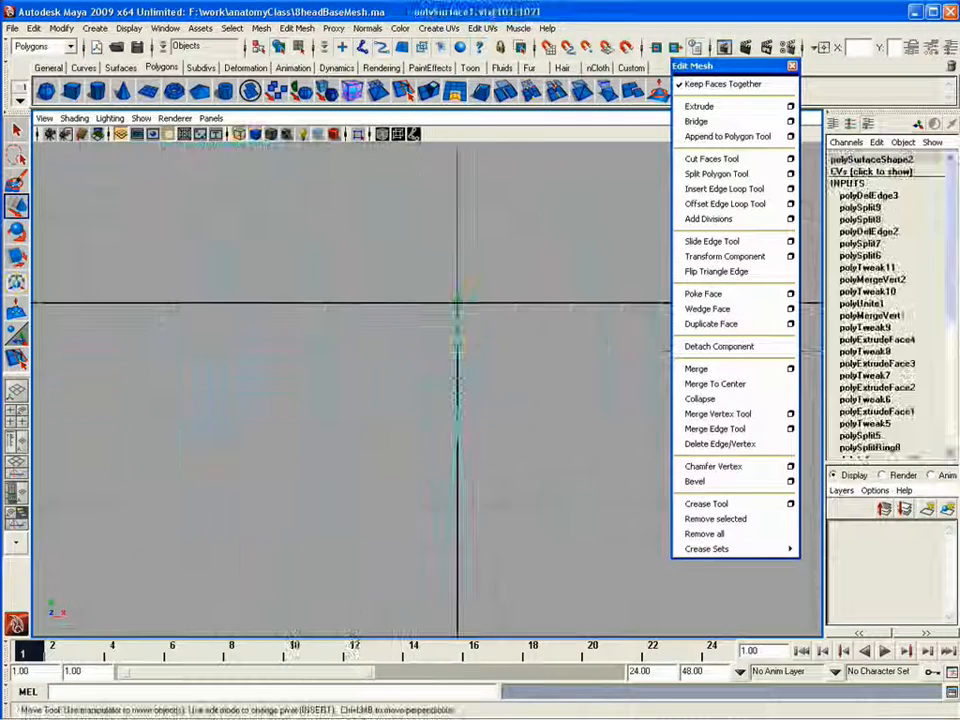
key(z)
key(space)
alt+right_drag(537, 355, 531, 379)
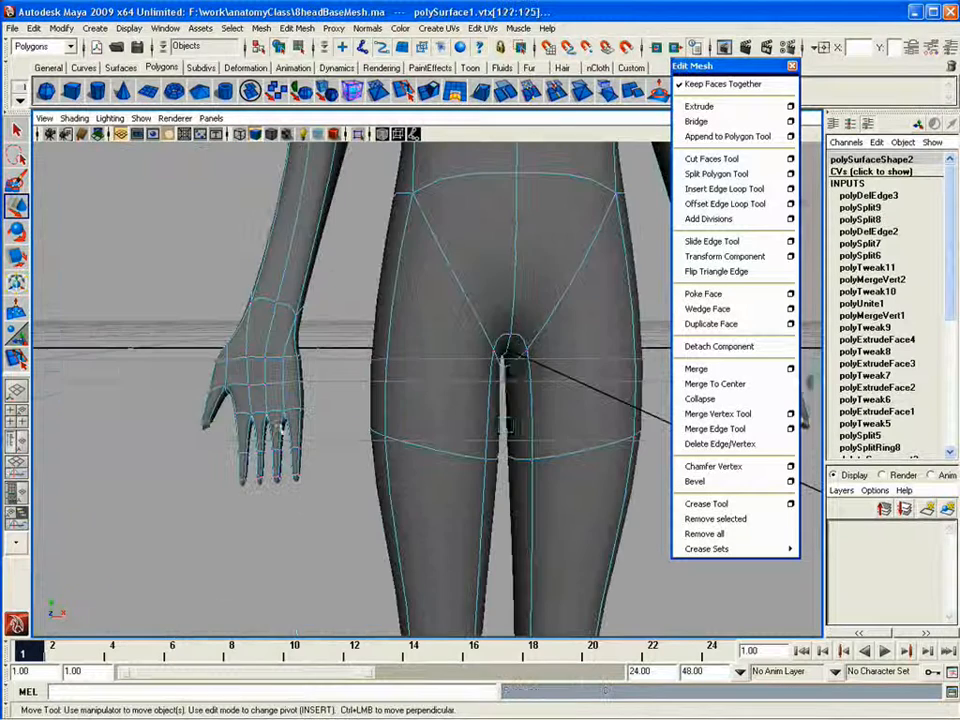
click(509, 373)
Step: Examine the torso, shoulder and arm shapes from several angles in perspective, switching between component and object mode
alt+right_drag(518, 371, 436, 369)
alt+middle_drag(436, 369, 340, 367)
mouse_move(340, 367)
alt+mouse_down()
mouse_move(405, 367)
mouse_move(330, 367)
alt+mouse_up()
key(F8)
alt+right_drag(330, 367, 360, 400)
alt+middle_drag(360, 400, 413, 437)
alt+drag(413, 437, 480, 420)
click(480, 420)
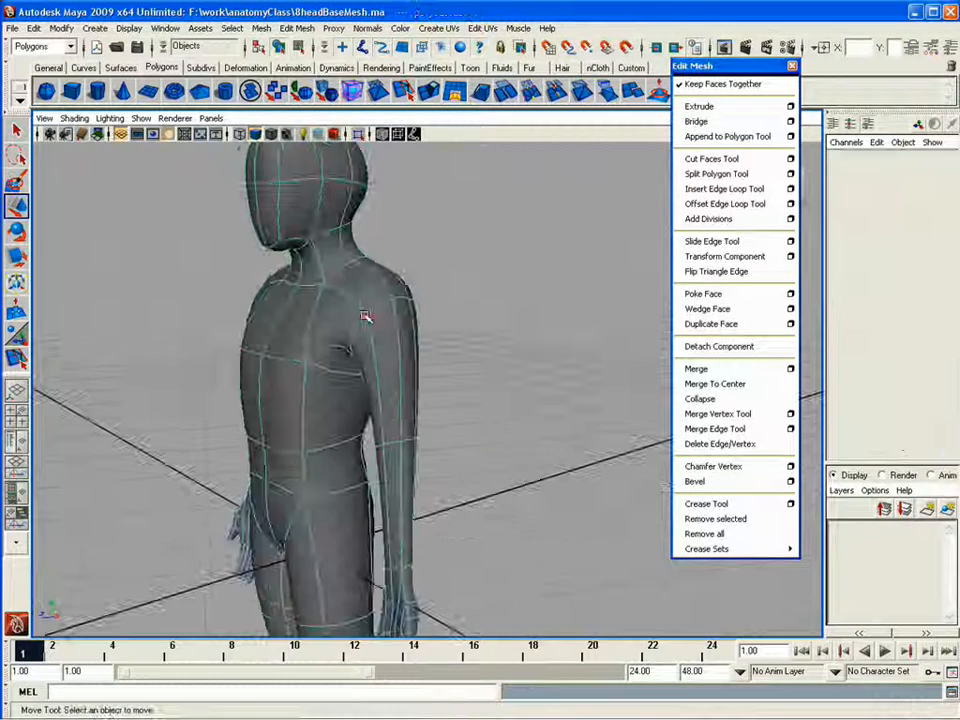
click(365, 316)
alt+drag(365, 316, 160, 310)
alt+middle_drag(423, 480, 423, 349)
right_click(423, 349)
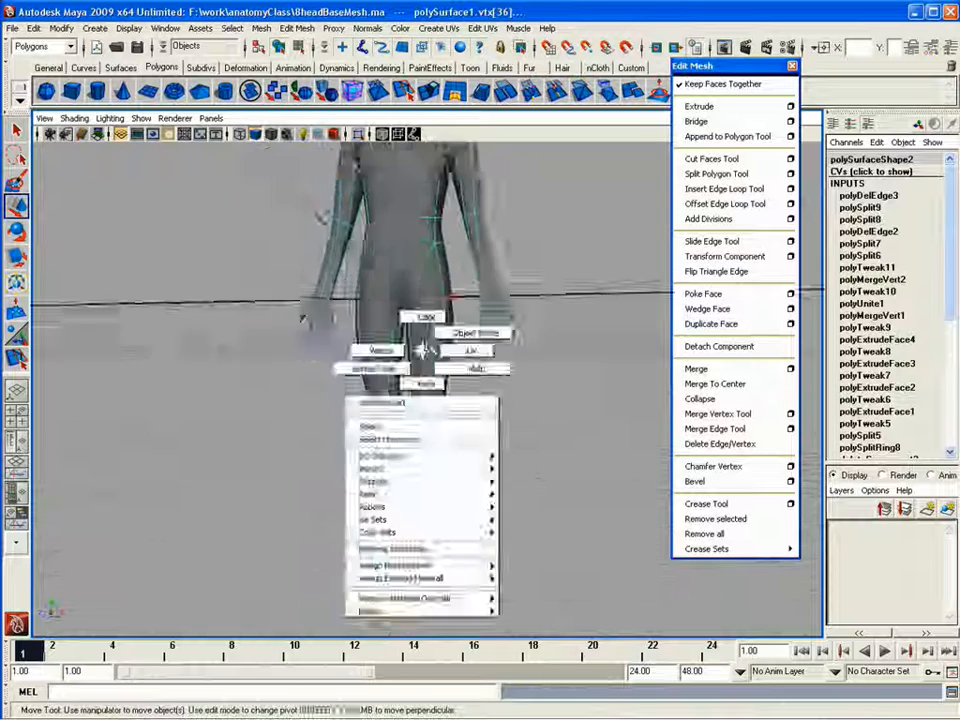
right_drag(423, 349, 476, 333)
Step: Examine the lower legs and feet from the side, return to object mode and frame the whole figure
alt+drag(476, 333, 380, 396)
alt+middle_drag(440, 420, 440, 300)
alt+right_drag(380, 370, 460, 370)
alt+drag(460, 370, 420, 380)
right_drag(430, 400, 370, 400)
click(418, 448)
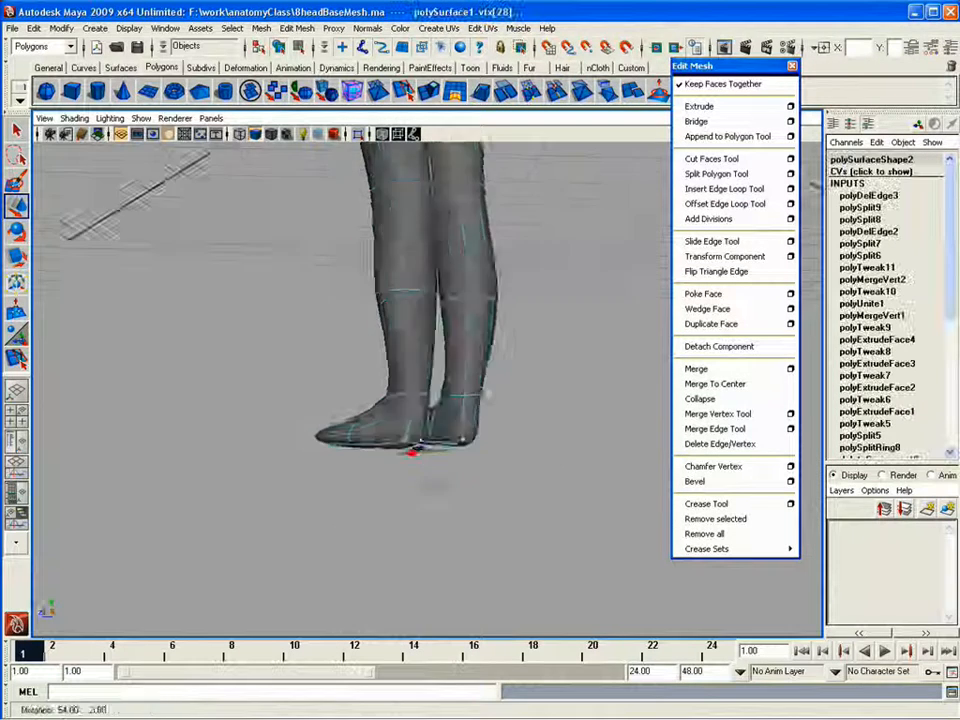
alt+drag(418, 420, 470, 410)
key(F8)
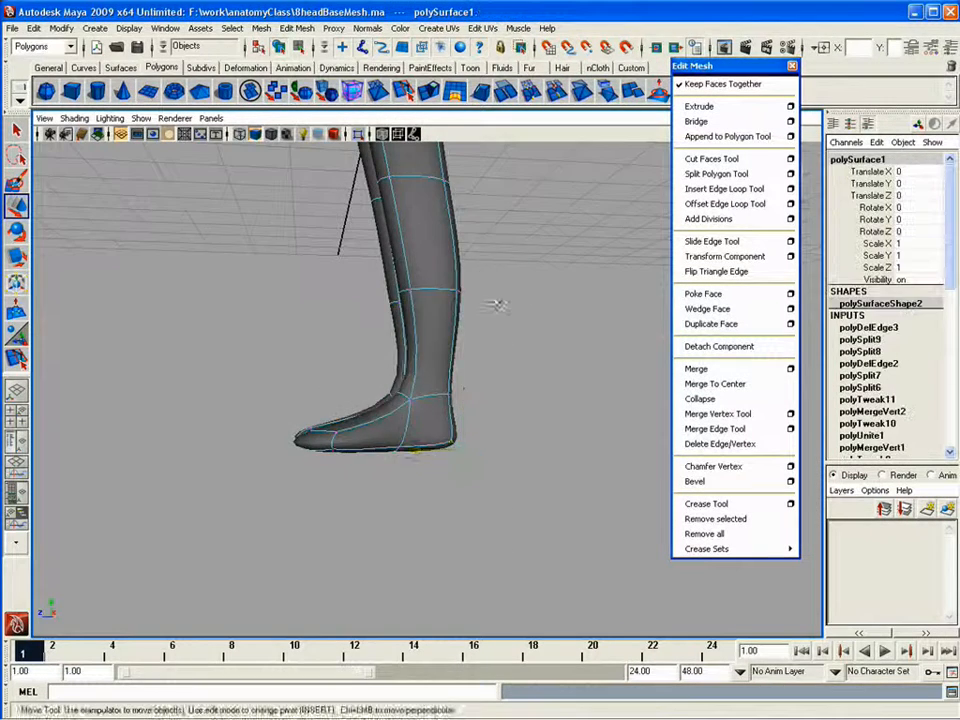
key(f)
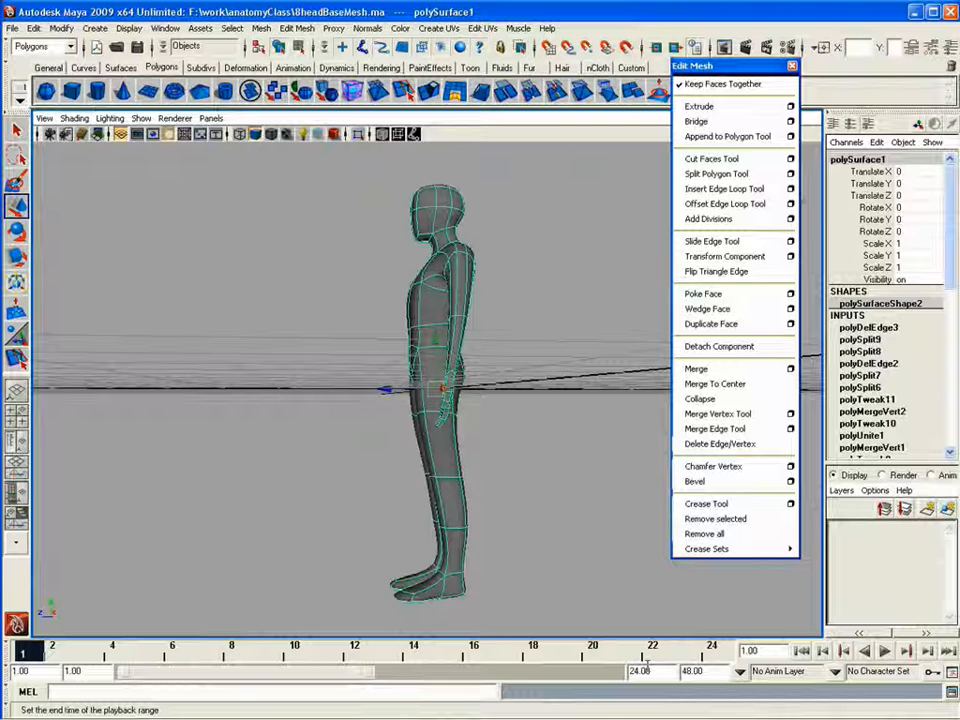